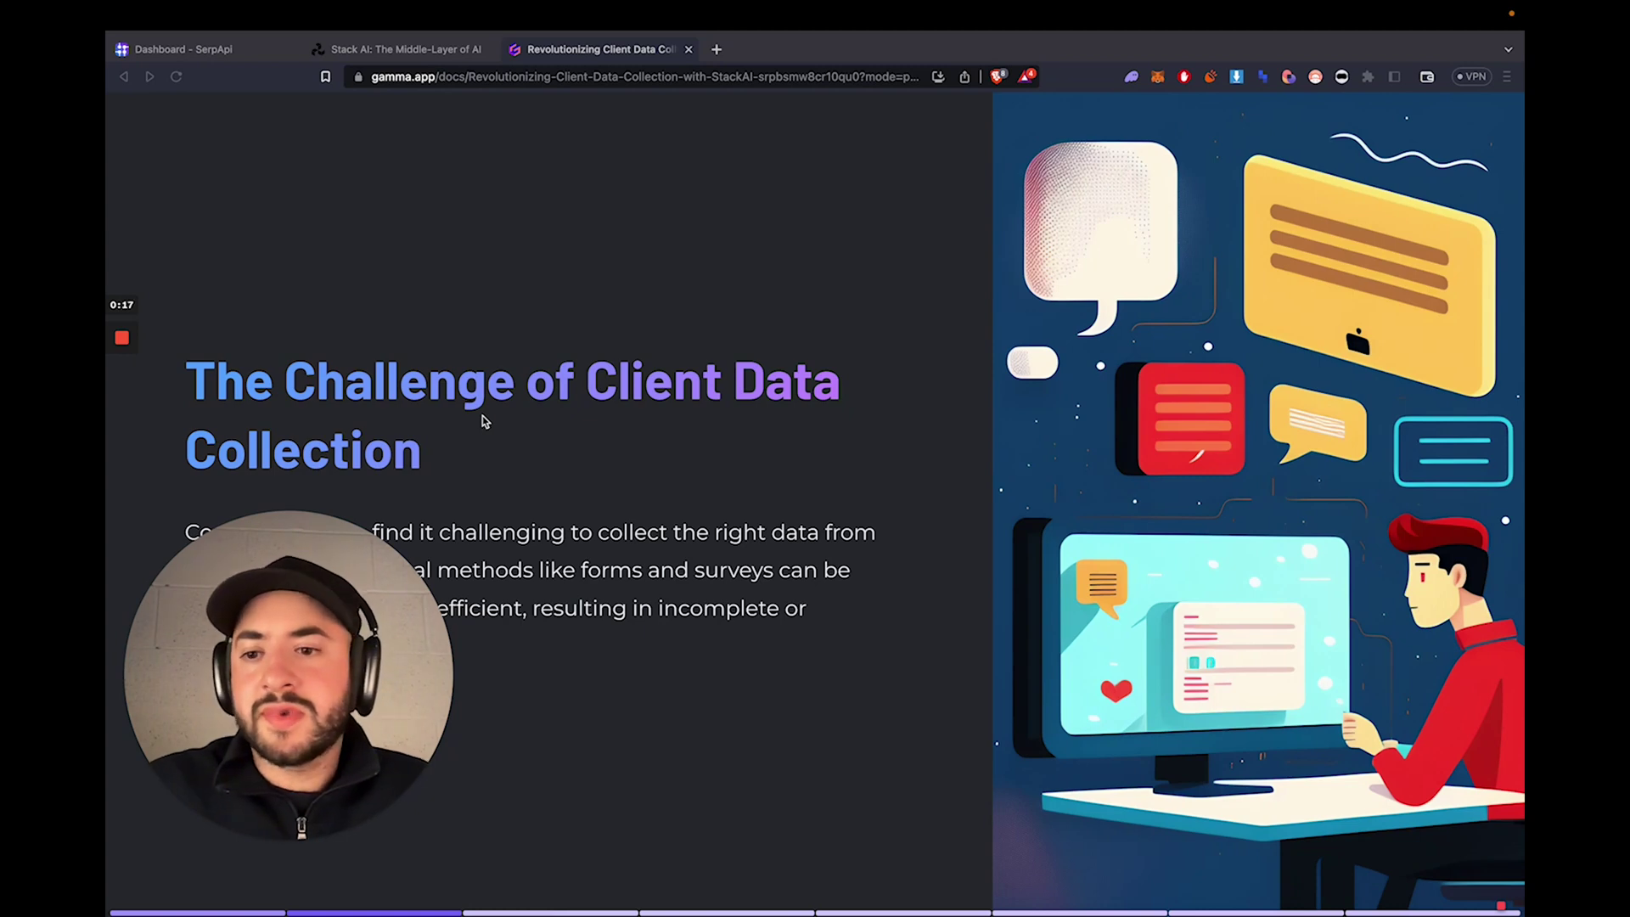
- Return to the title slide, then advance to the 'Forms vs. Chatbots: A Comparative Analysis' slide
left_click_drag(259, 688, 1203, 289)
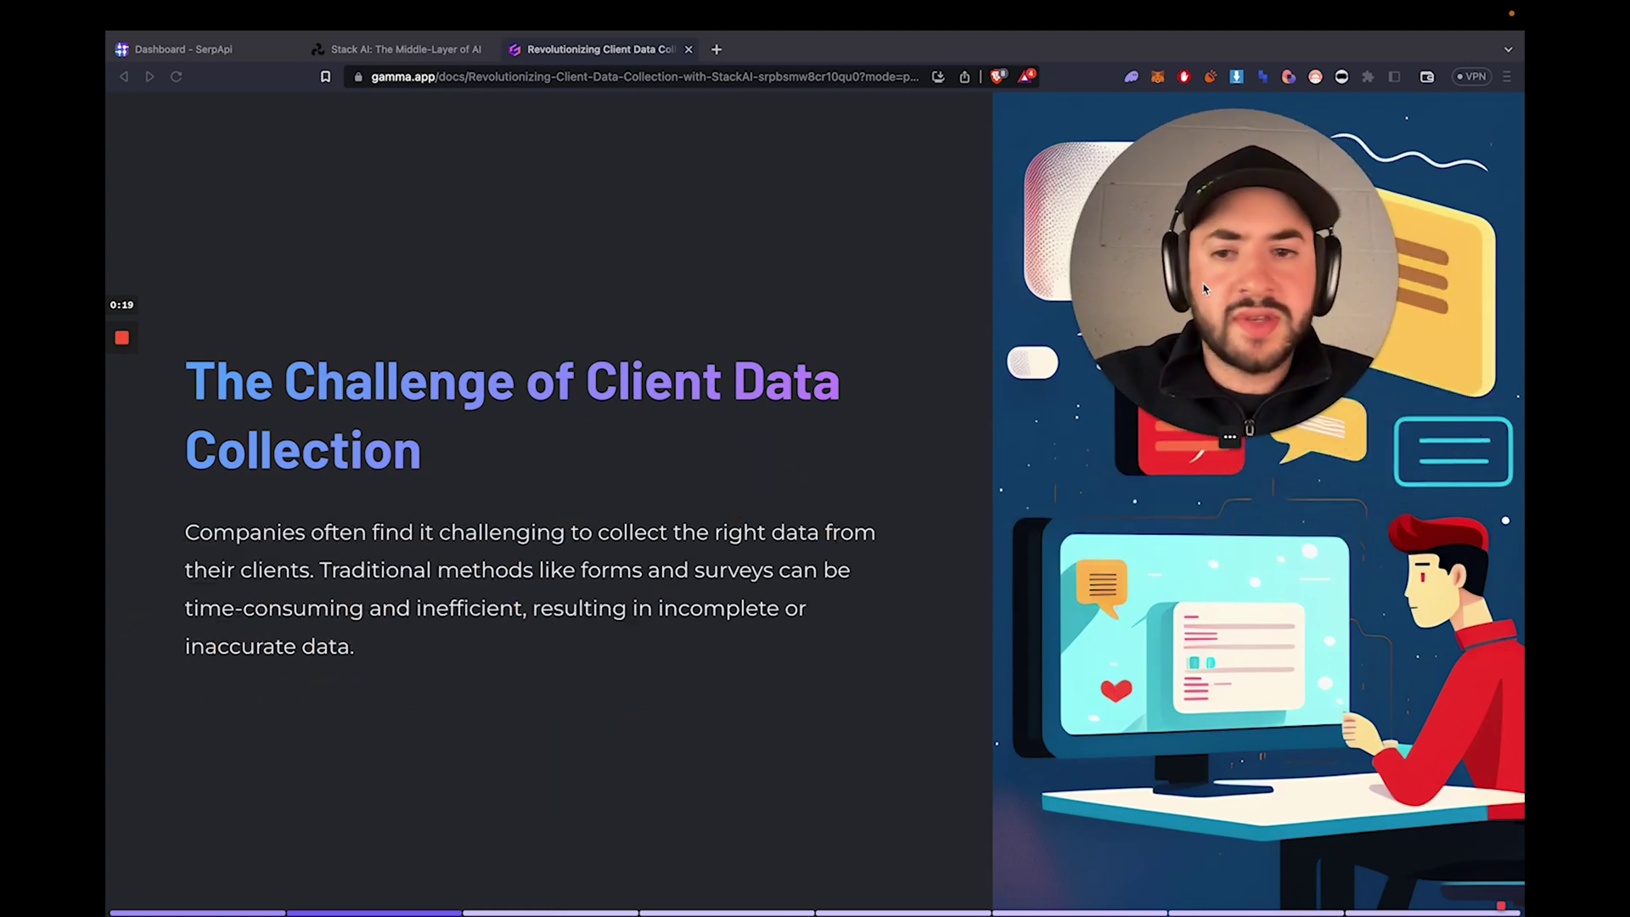
left_click(594, 371)
key("Left")
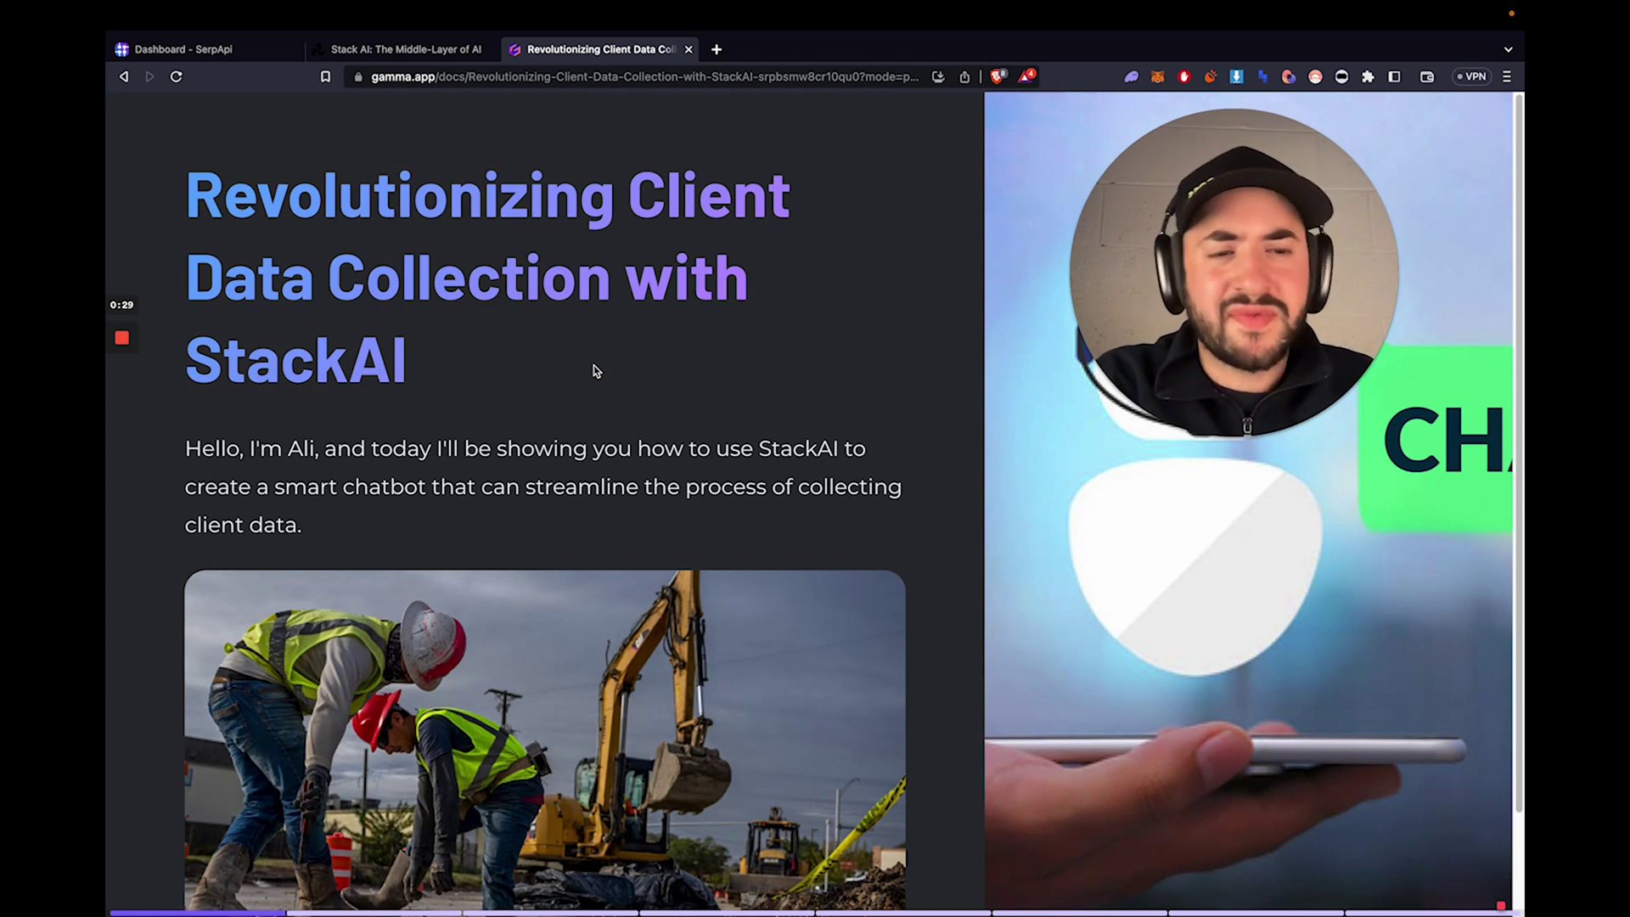
scroll(593, 366, "down", 2)
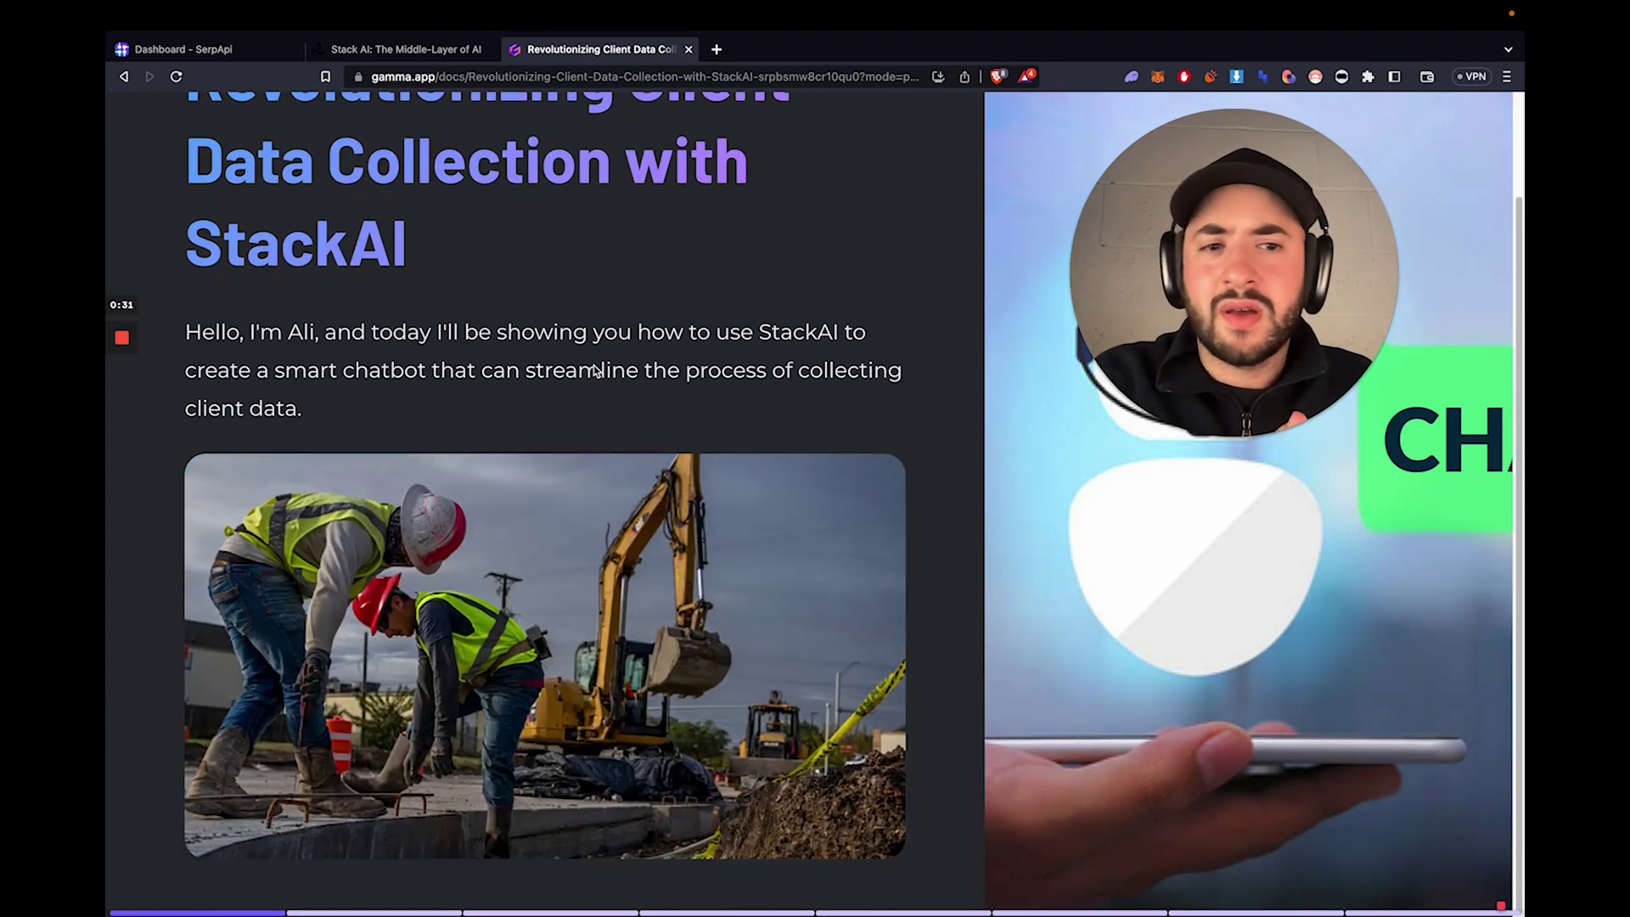
scroll(595, 370, "down", 2)
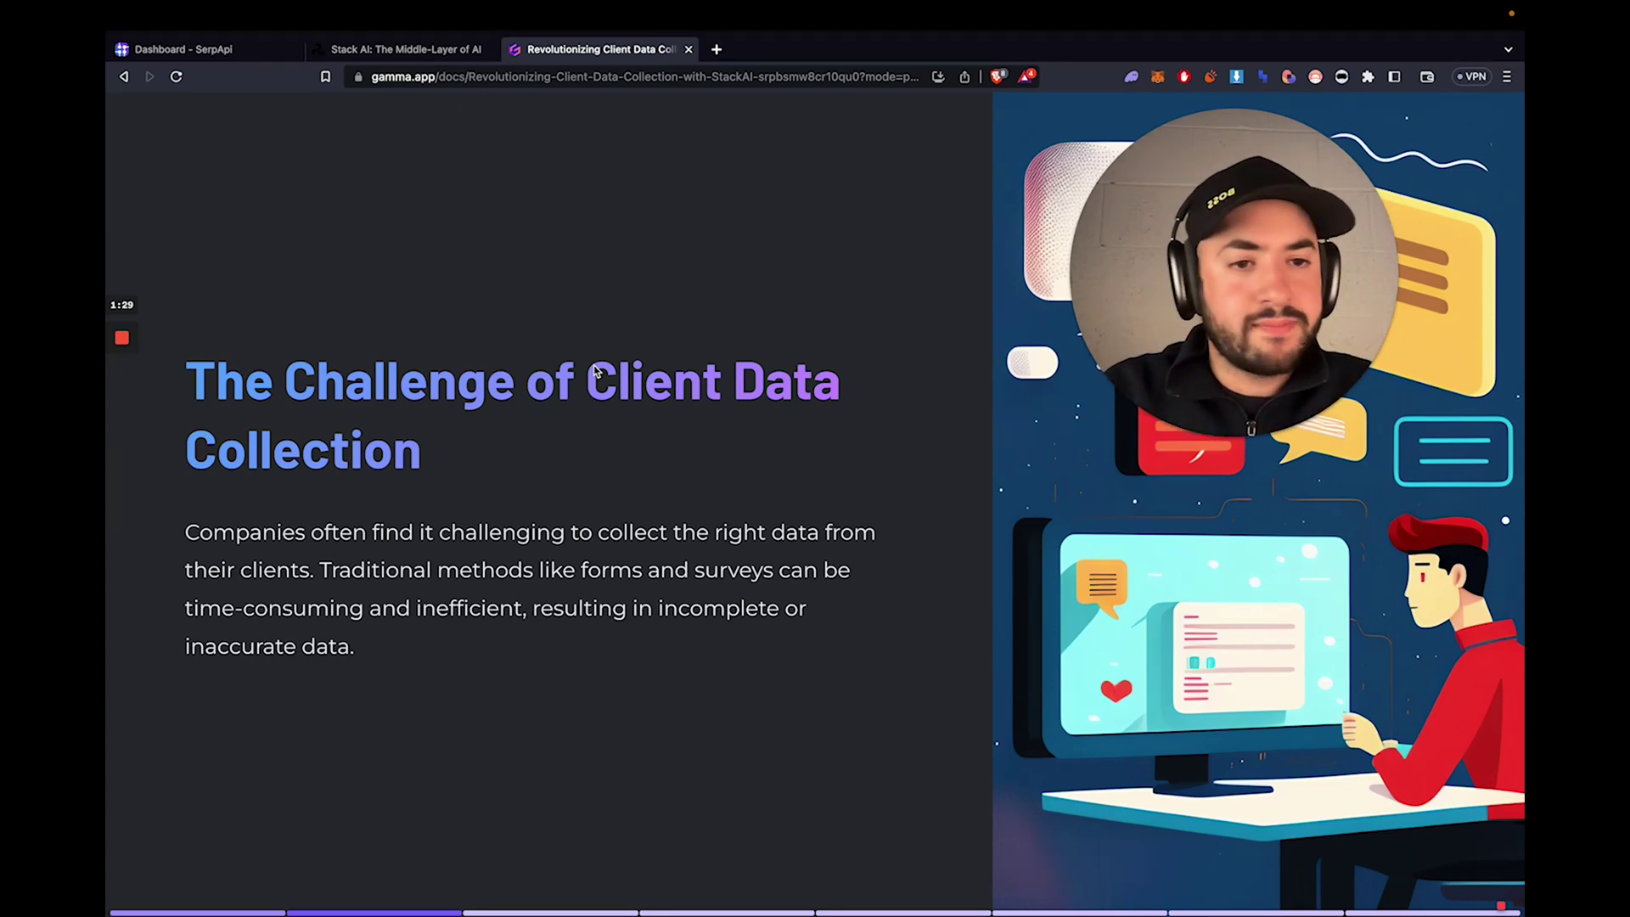
key("Right")
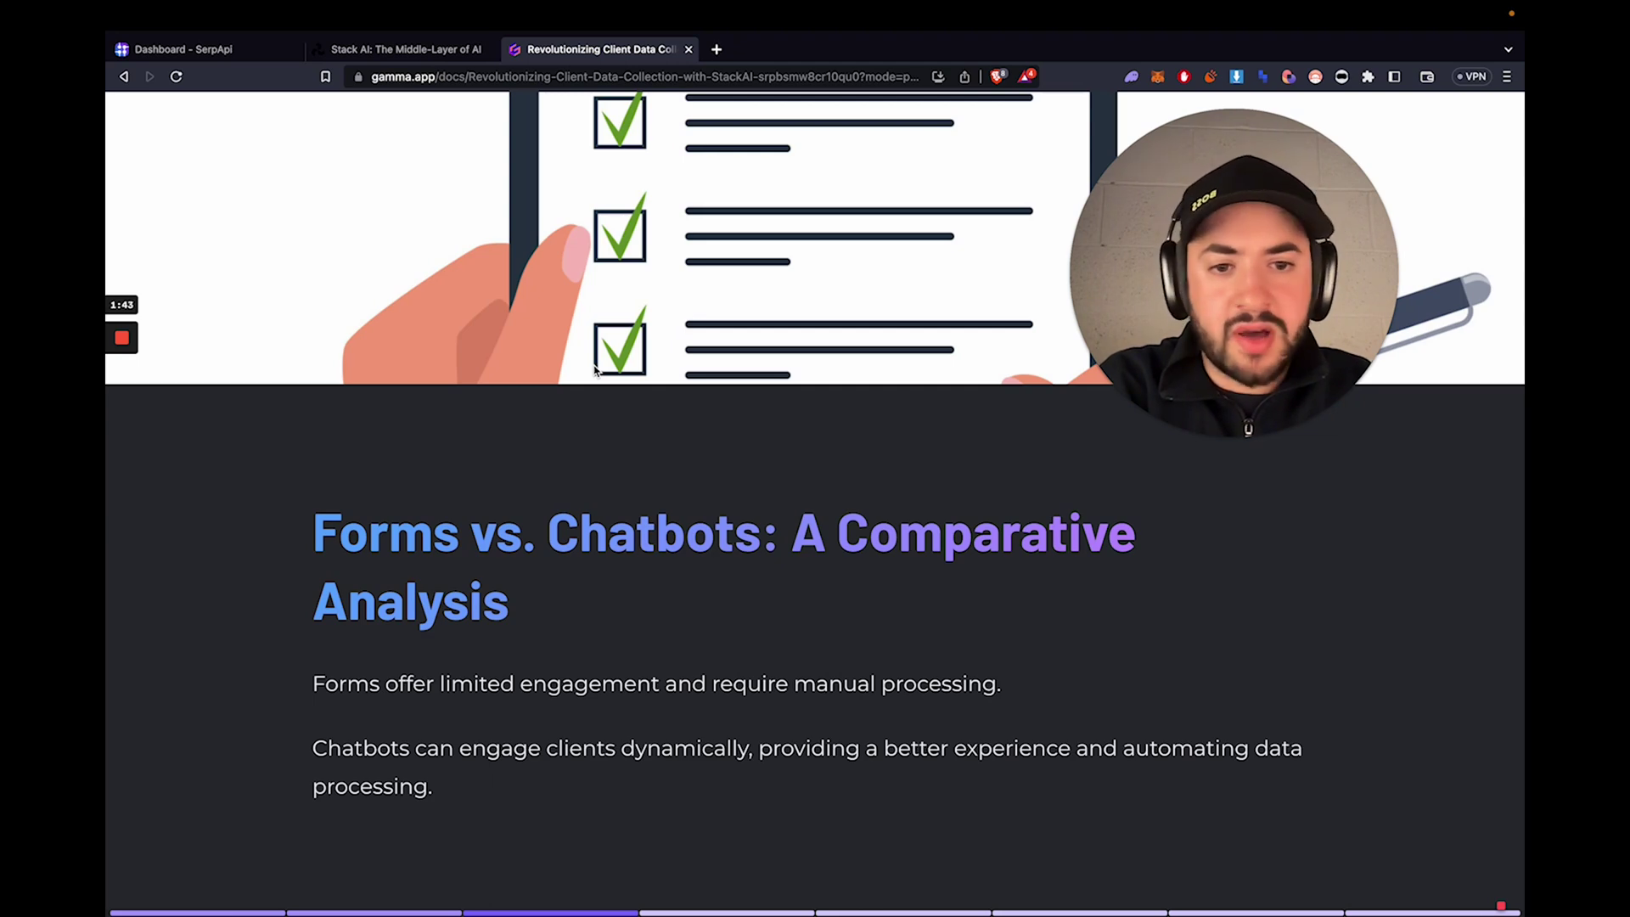
- Advance past 'Our Solution: A Smart AI Chatbot' to the 'Step 1: Website Reading with StackAI' slide
key("Right")
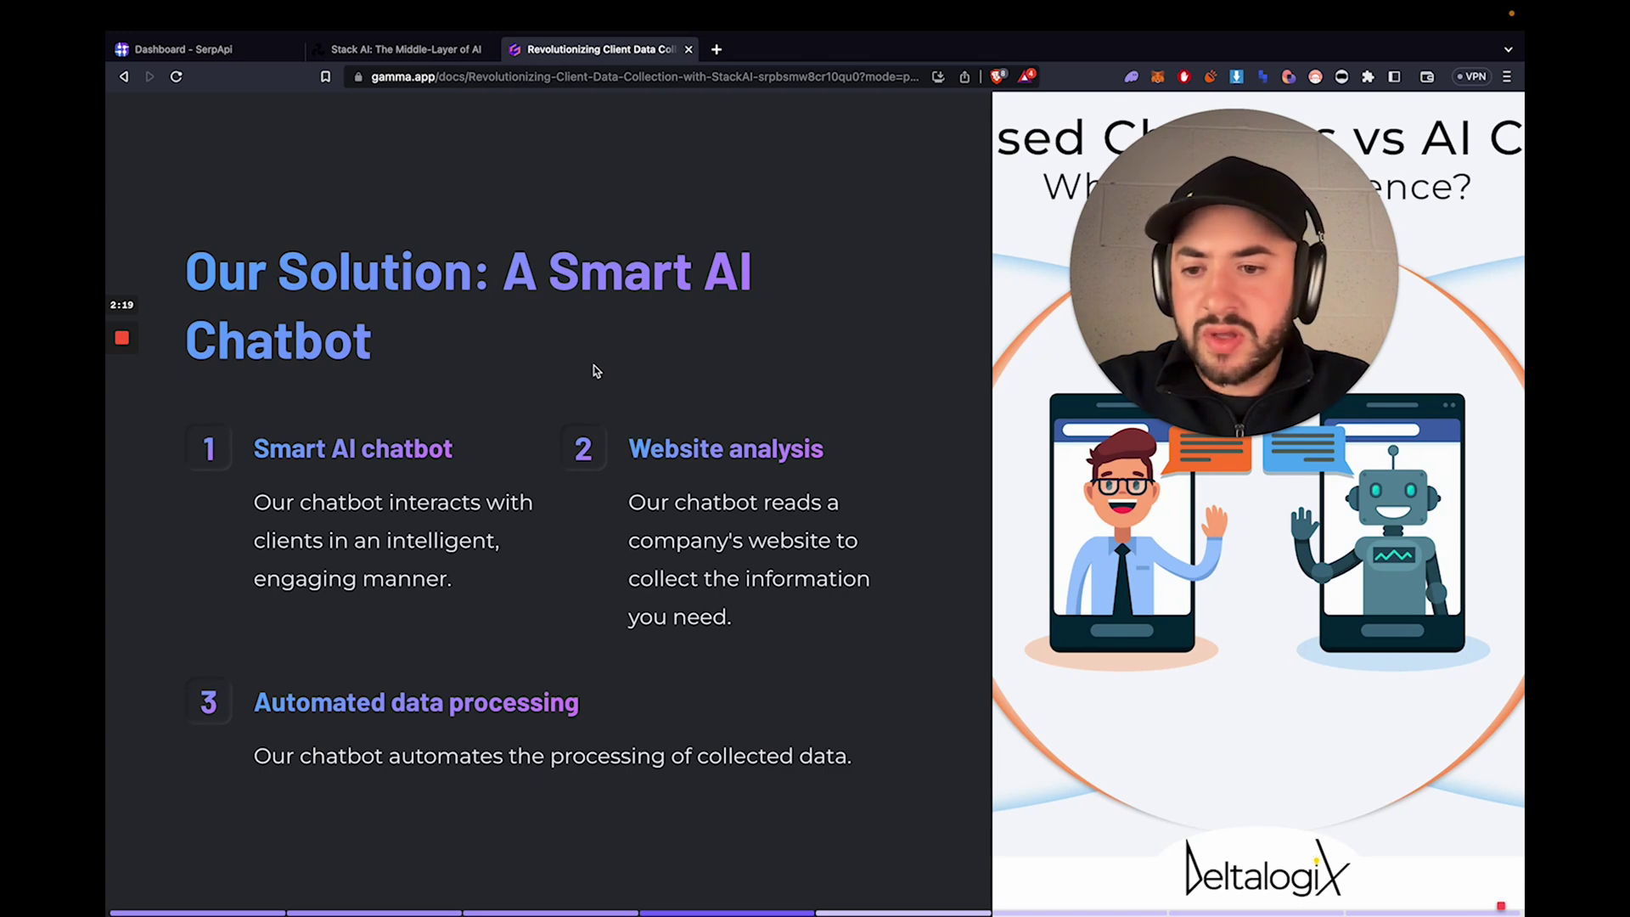
key("Right")
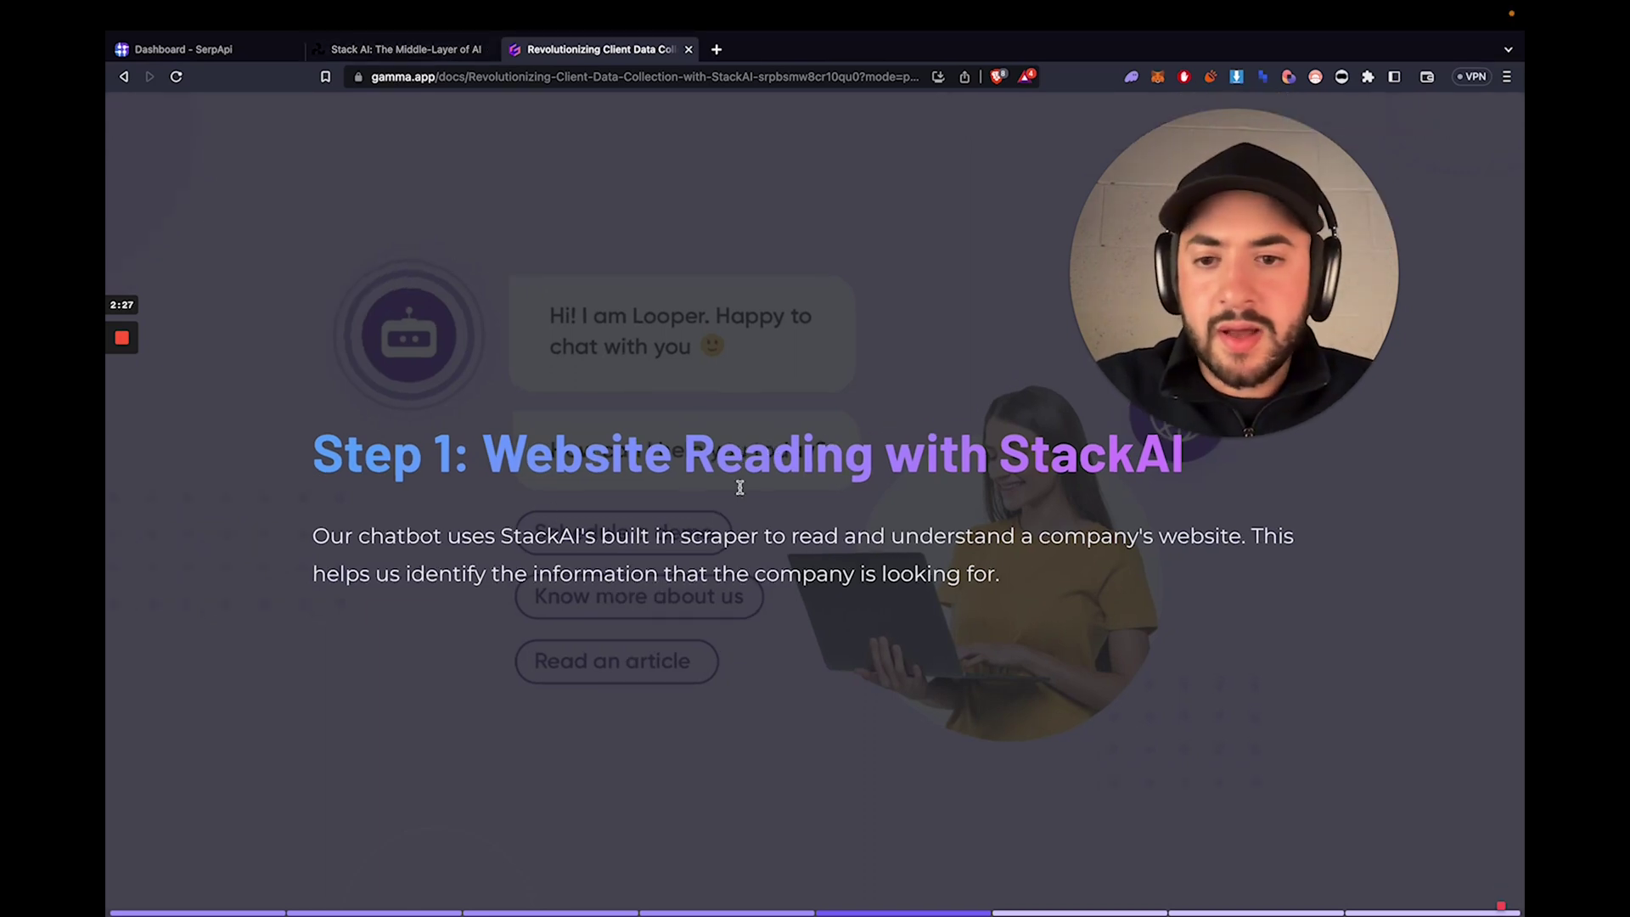
- Switch to Stack AI and go from its home page to the projects Dashboard
left_click(443, 50)
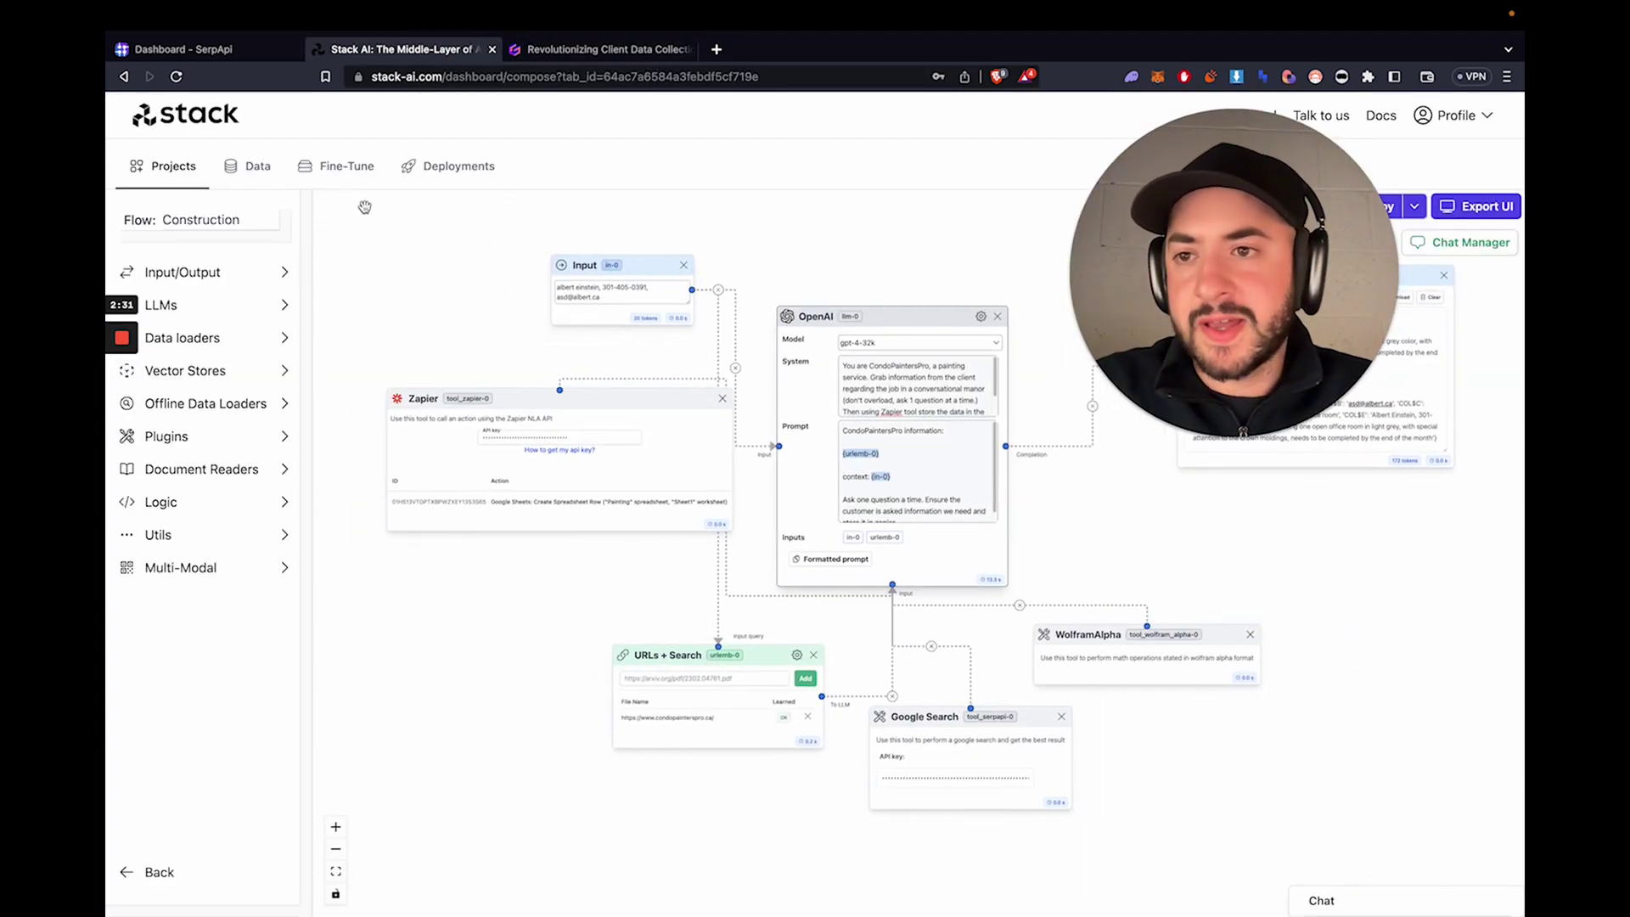
left_click_drag(1168, 286, 1110, 254)
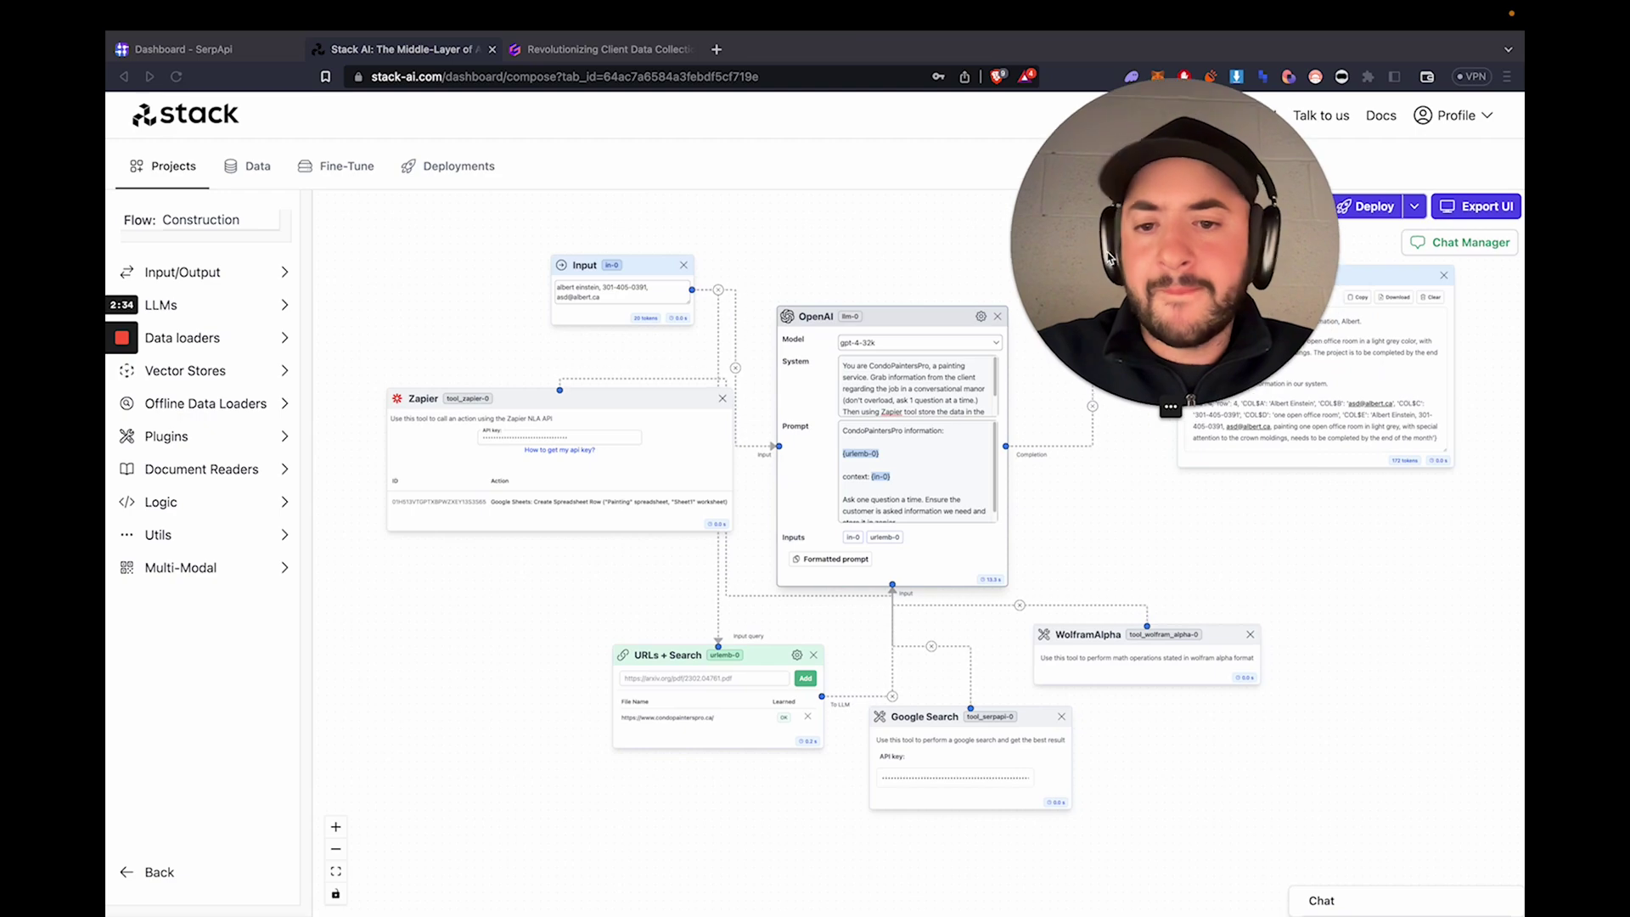
left_click(204, 123)
left_click_drag(1325, 214, 1338, 368)
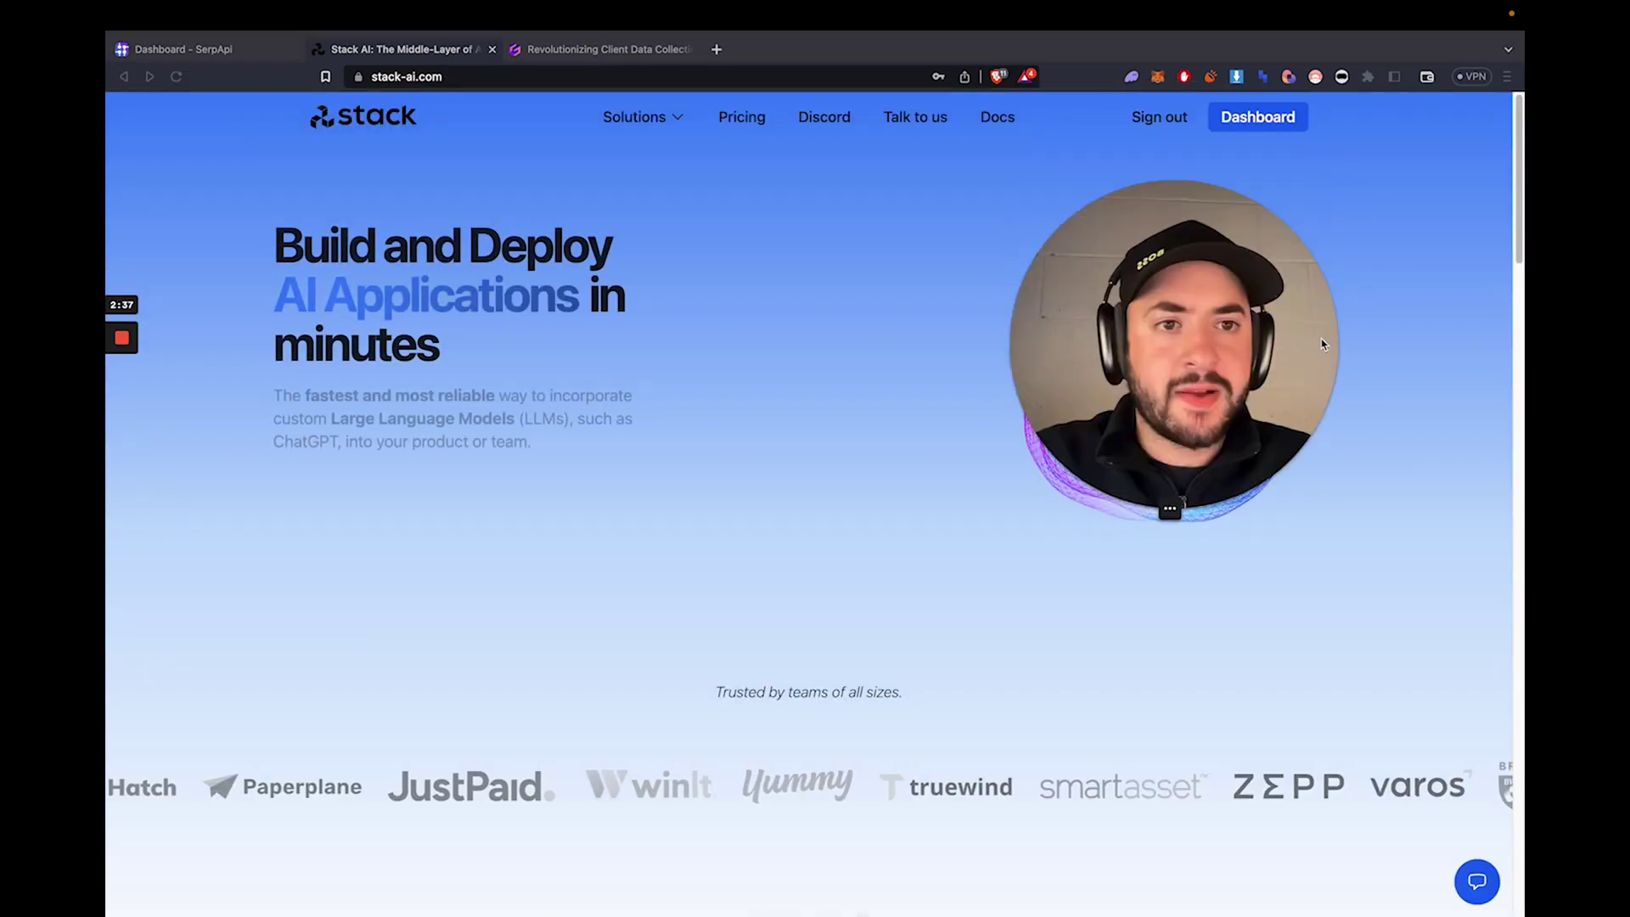
left_click(1258, 118)
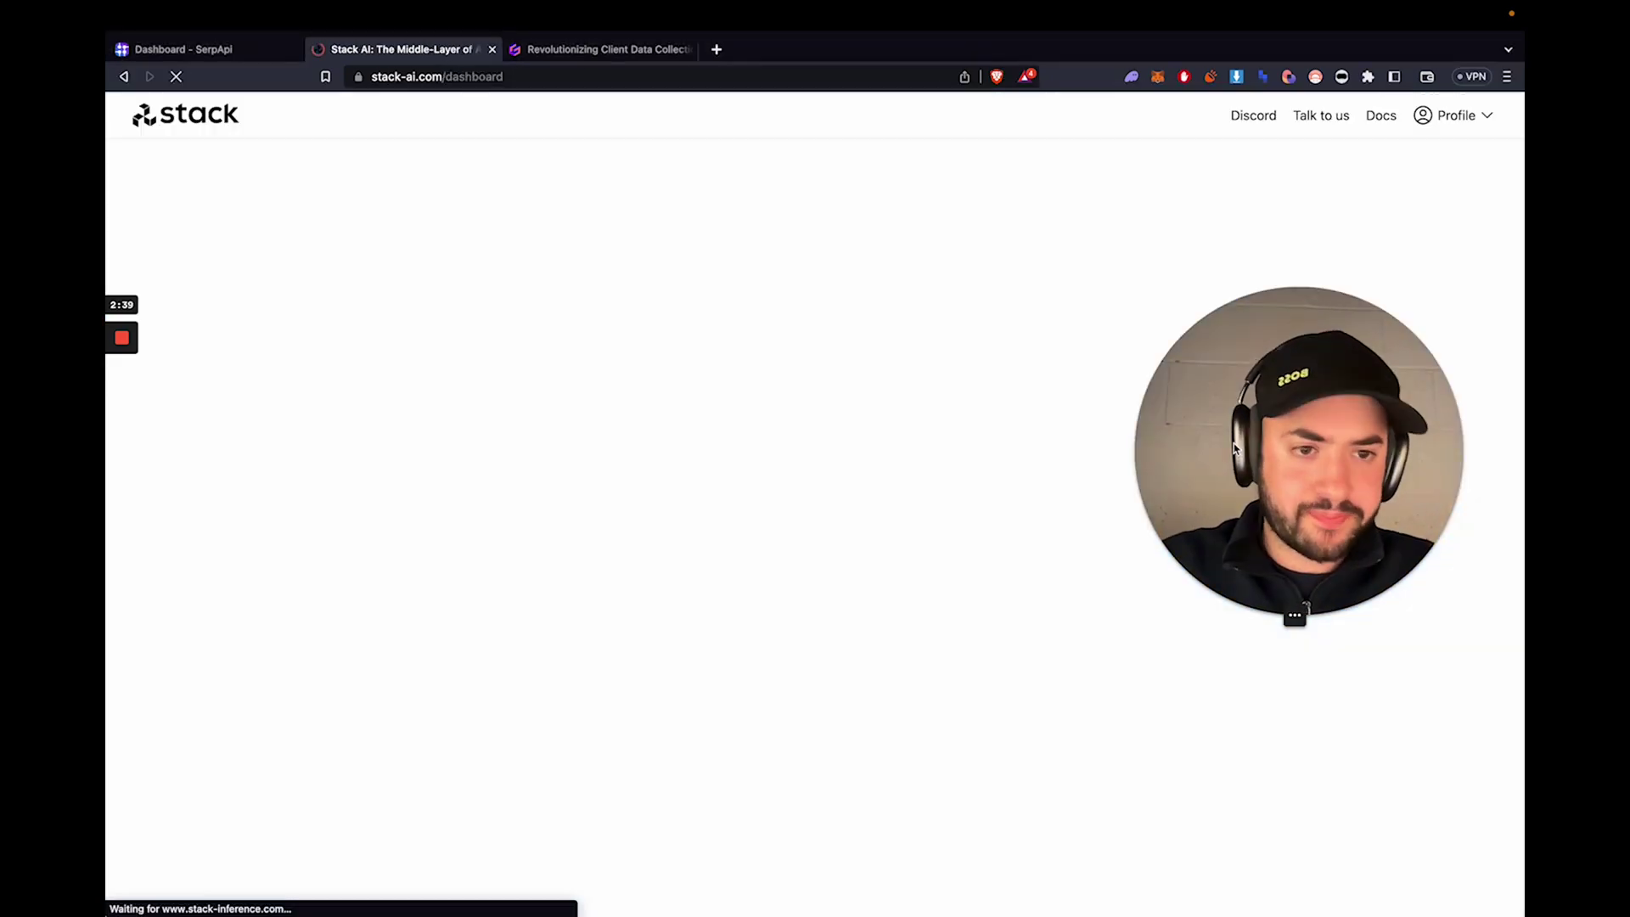
left_click_drag(1234, 447, 1250, 324)
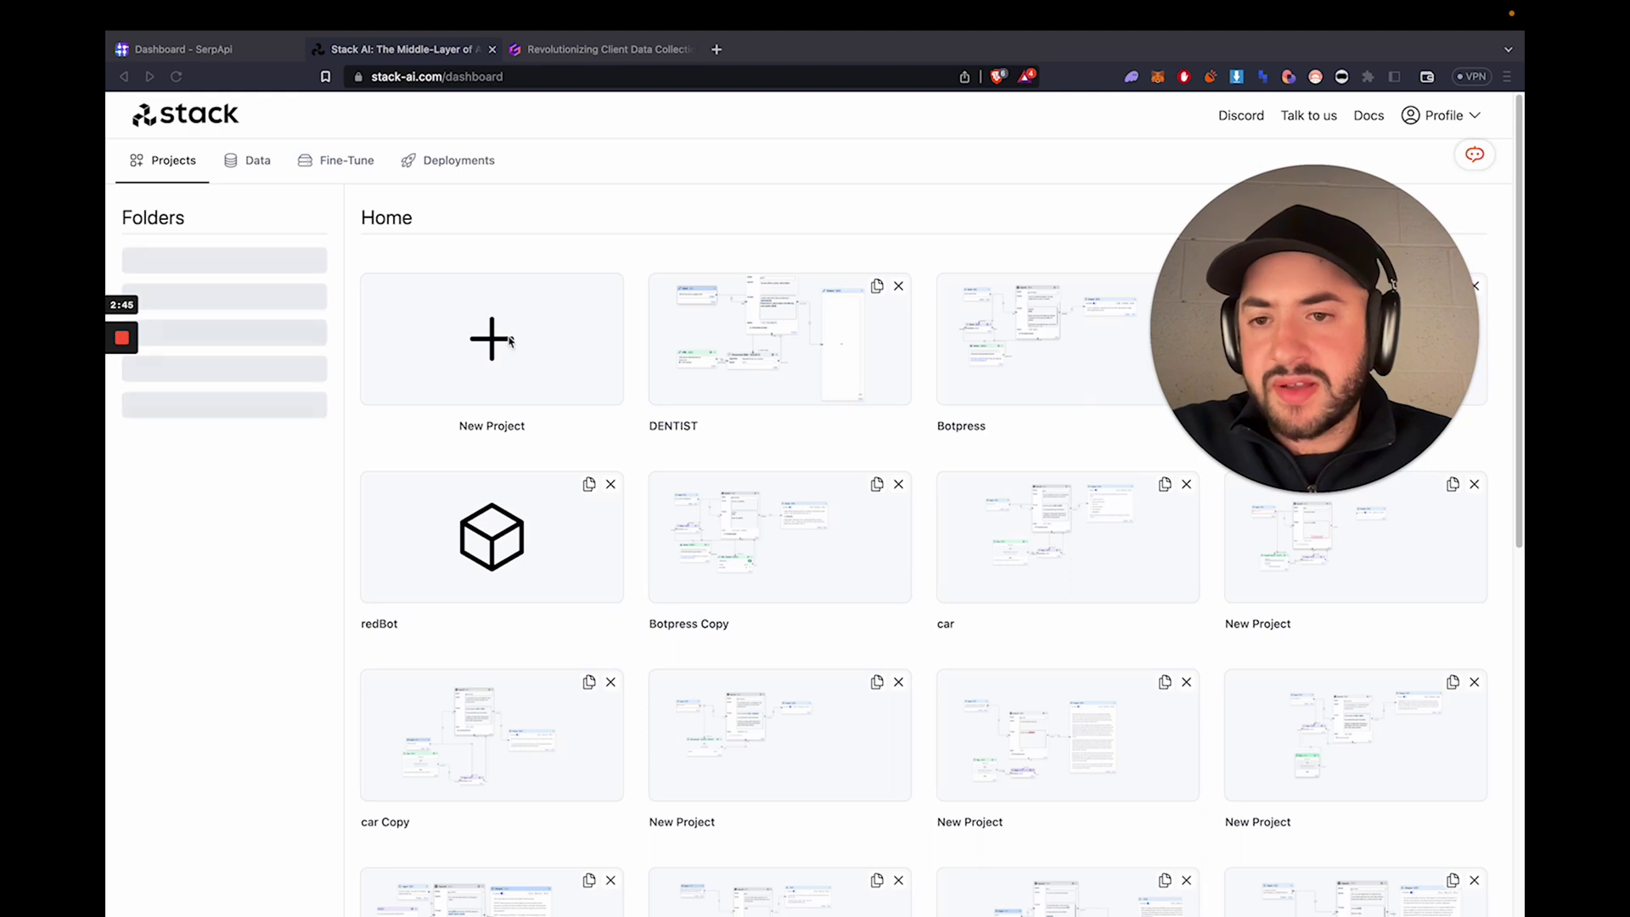
- Create a new blank project showing only Input and Output nodes
left_click(525, 351)
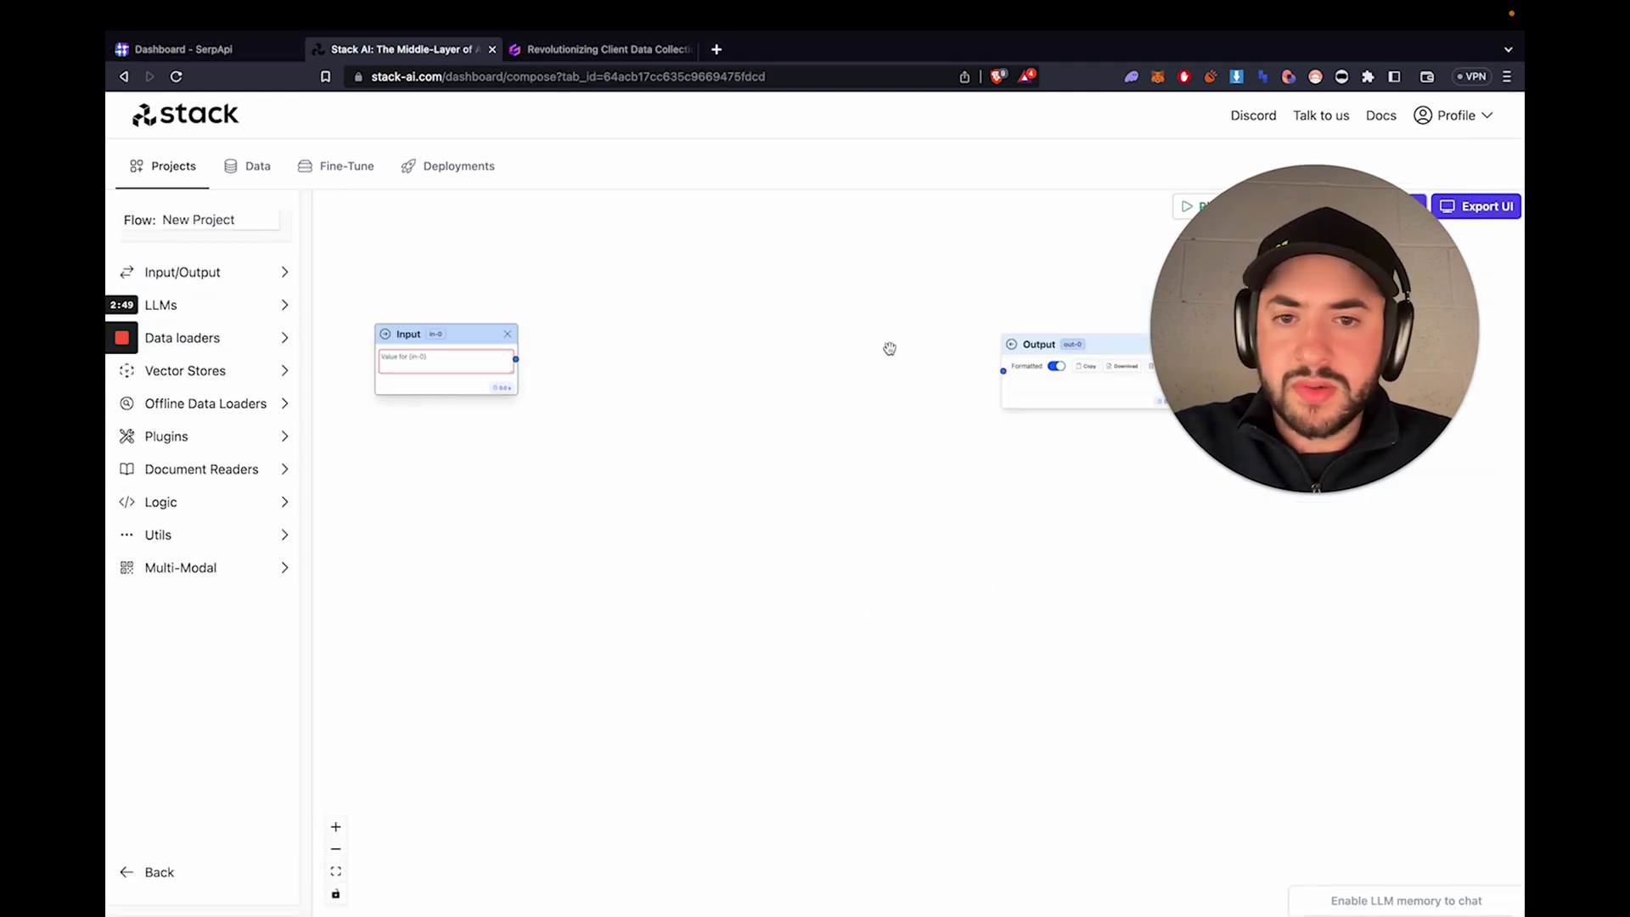
left_click_drag(1205, 365, 1215, 687)
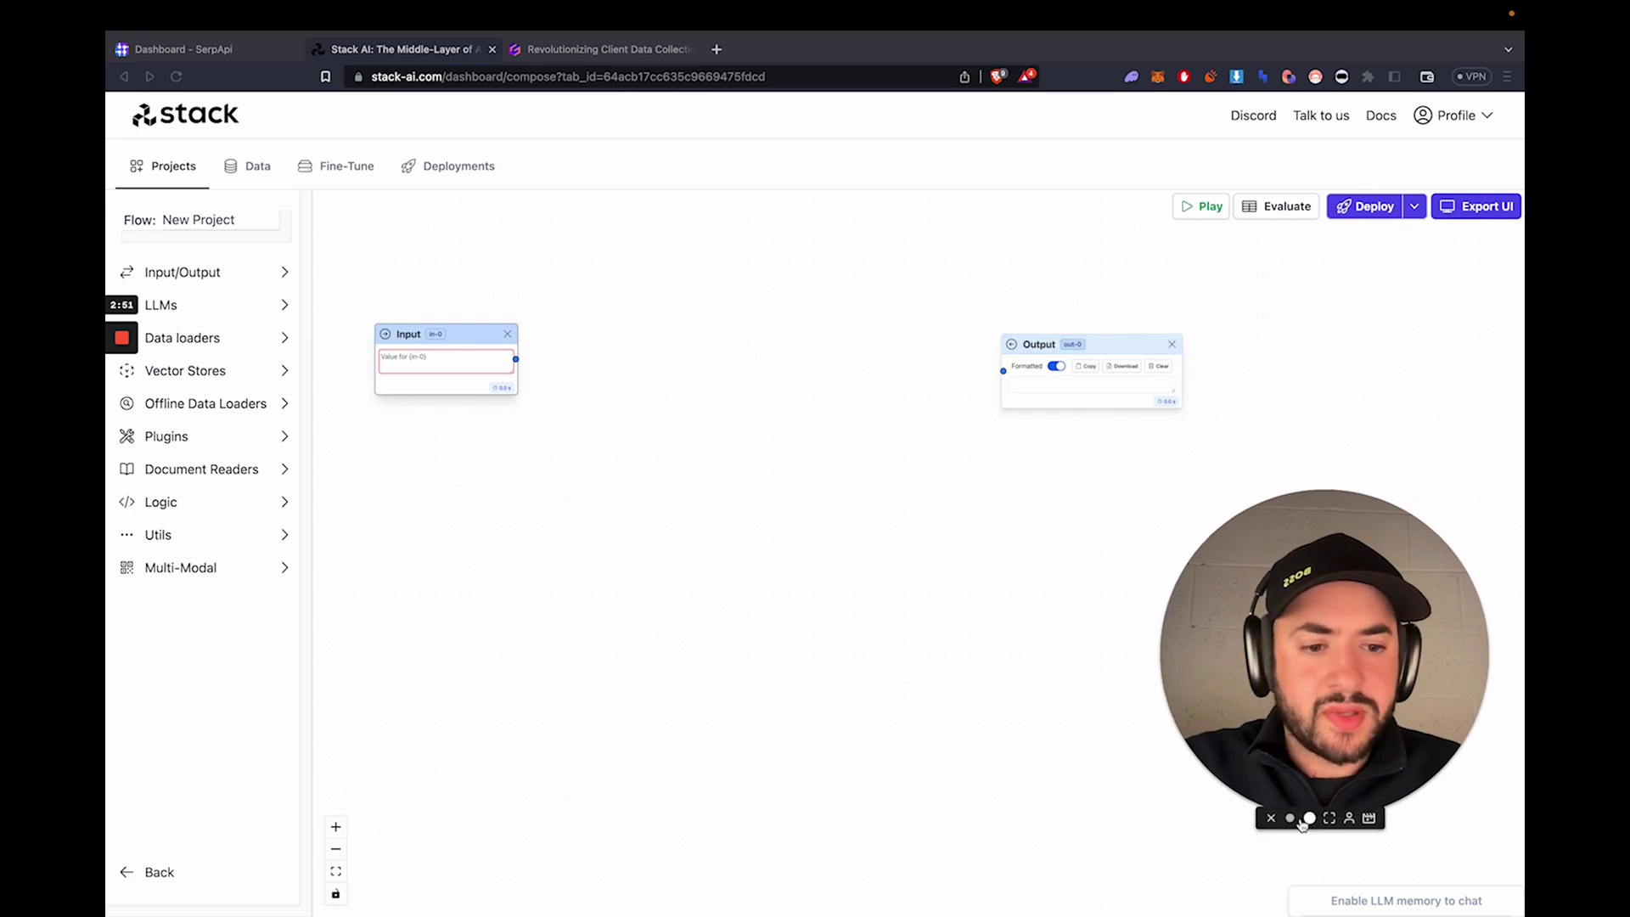
left_click(1290, 818)
left_click_drag(1225, 771, 195, 785)
left_click(434, 357)
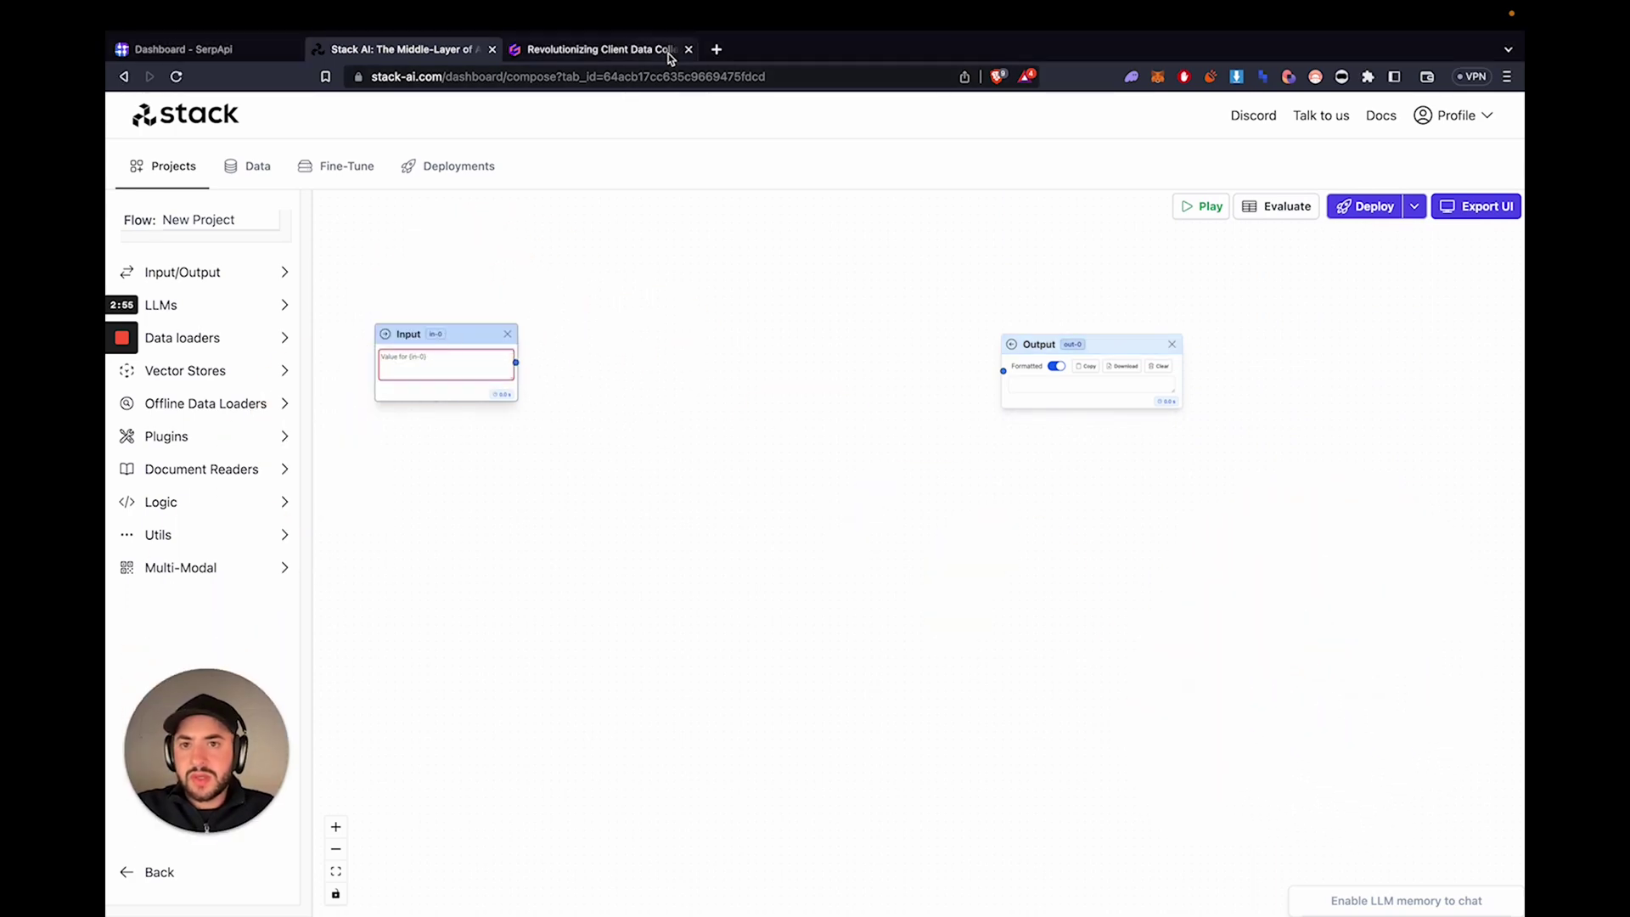
- In a new tab, open google.com and search for 'painting company toronto'
left_click(717, 50)
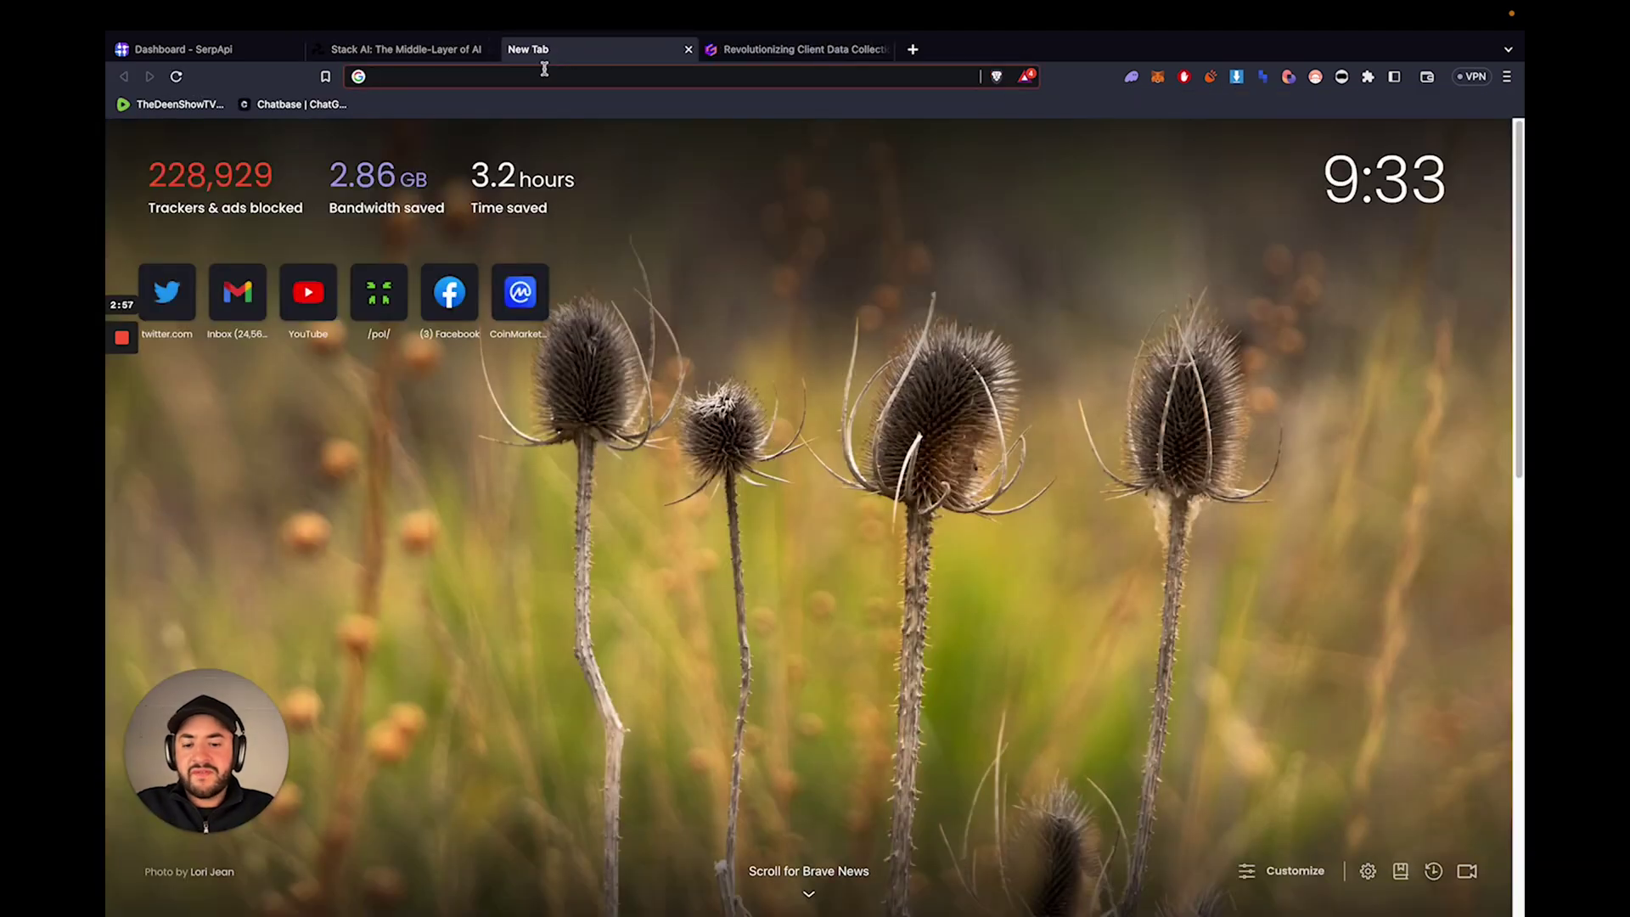
type("google.com")
key("Return")
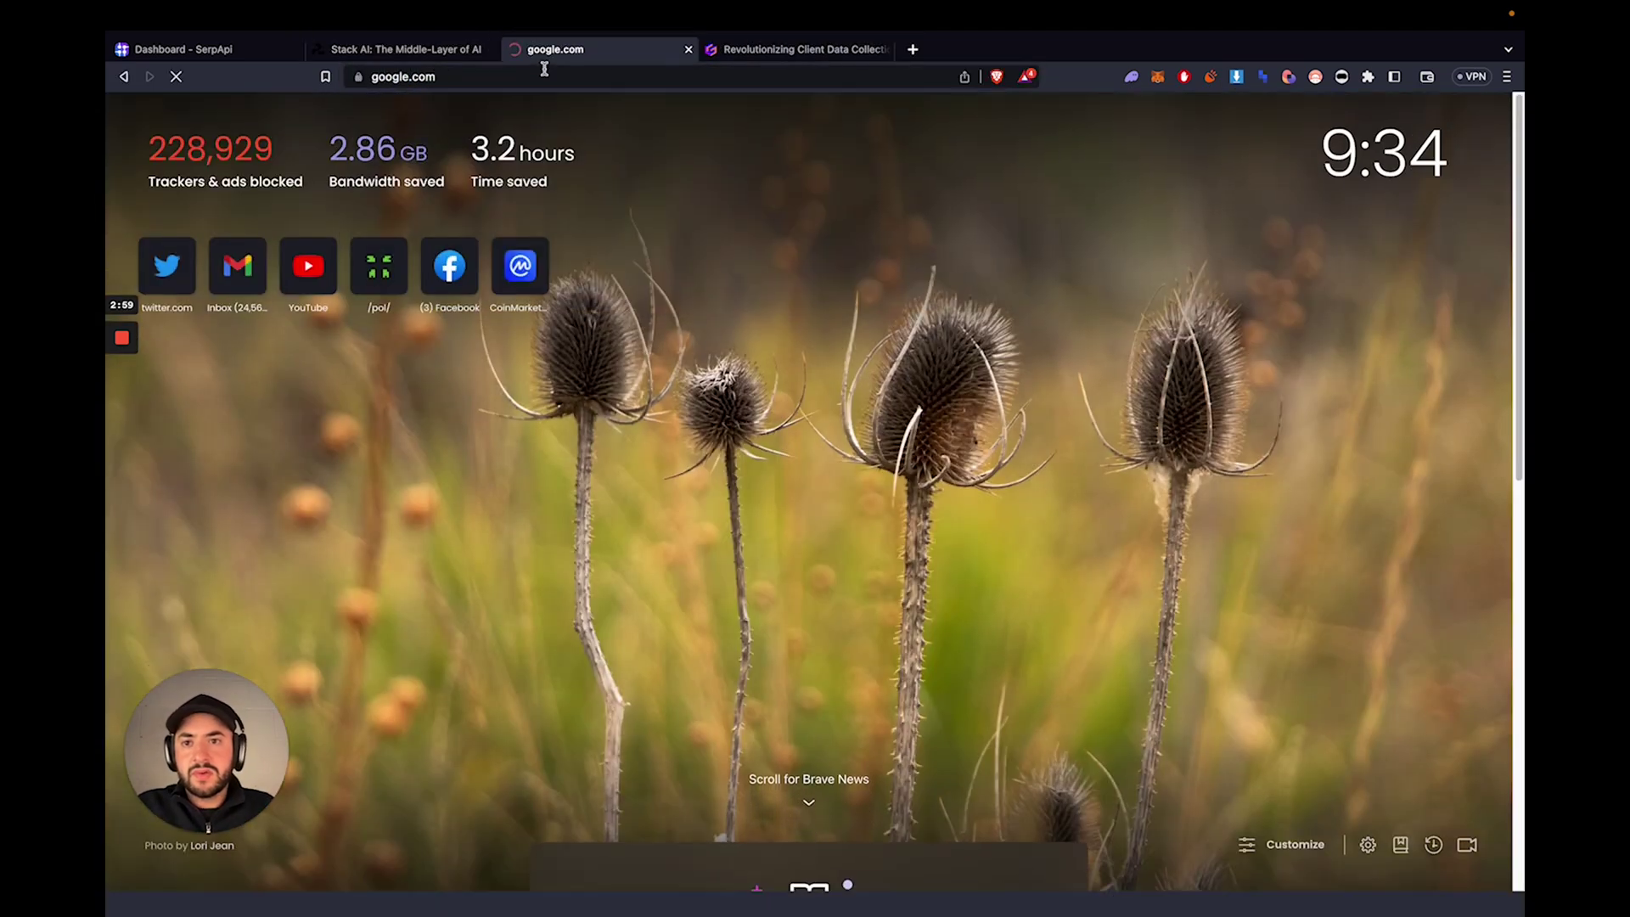
type("construc")
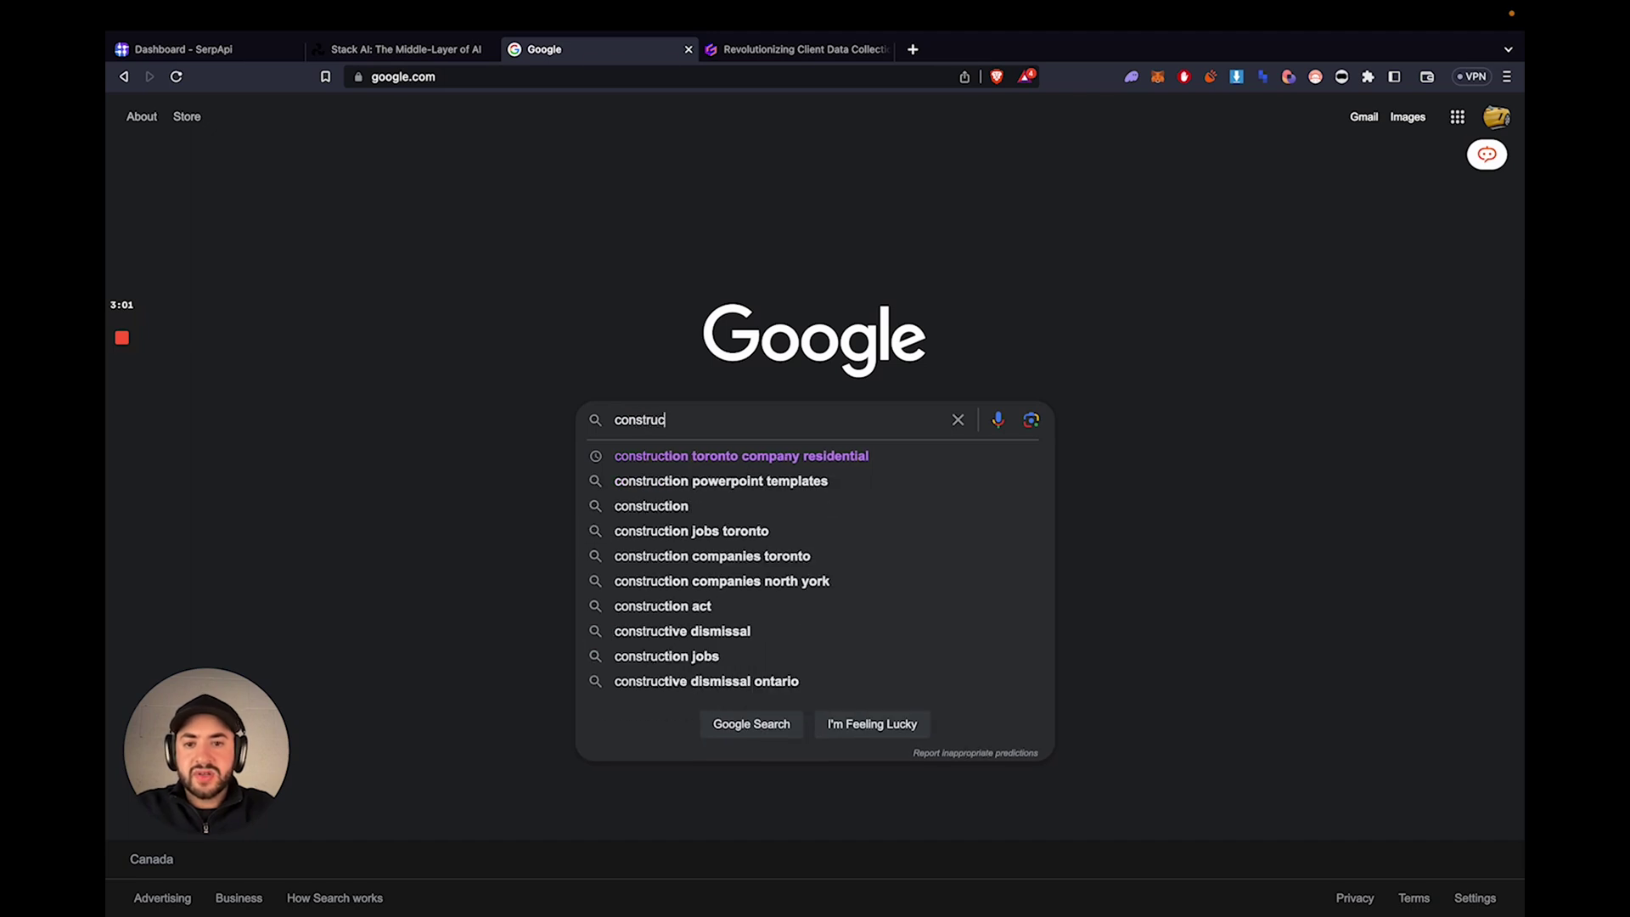
type("tion toronto")
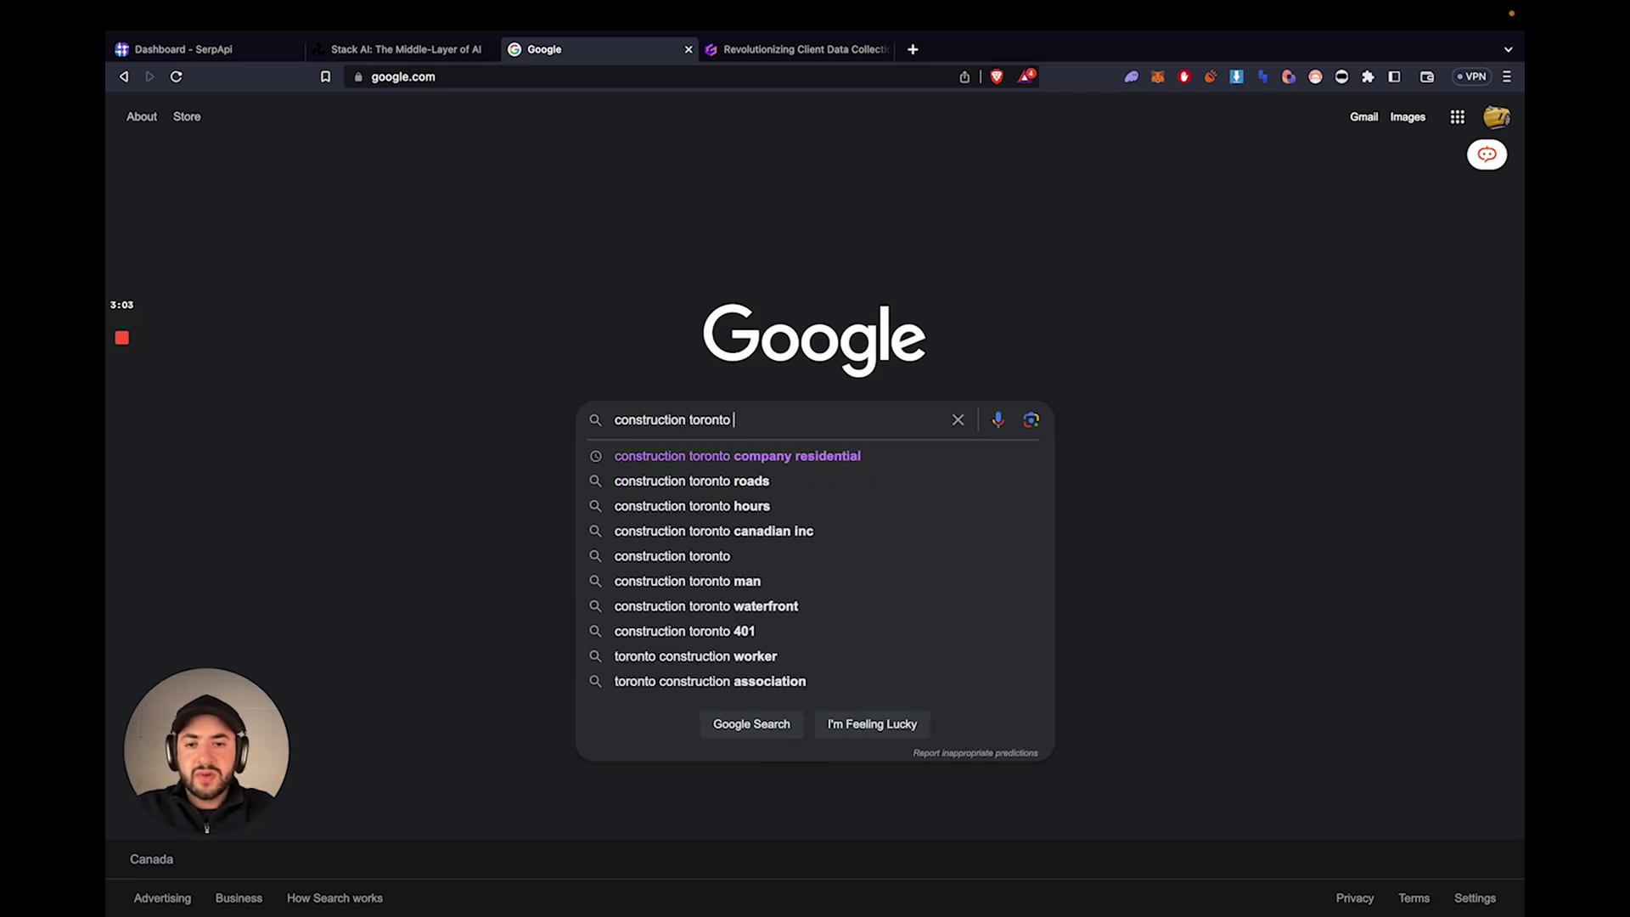
key("super+a")
type("painting comp")
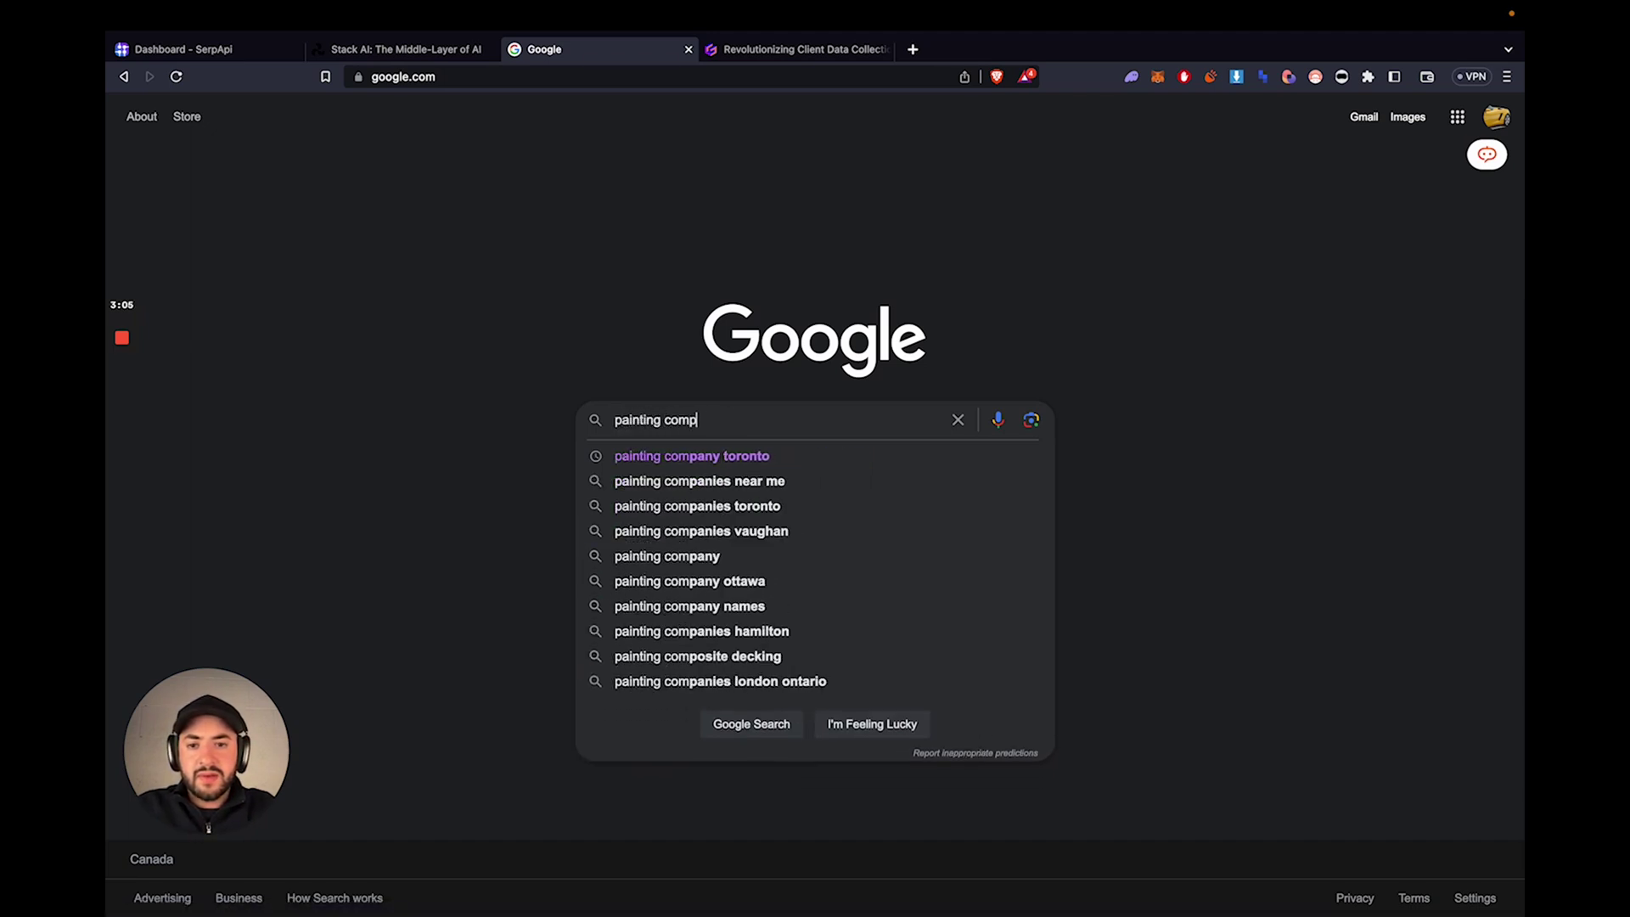
type("any toronto")
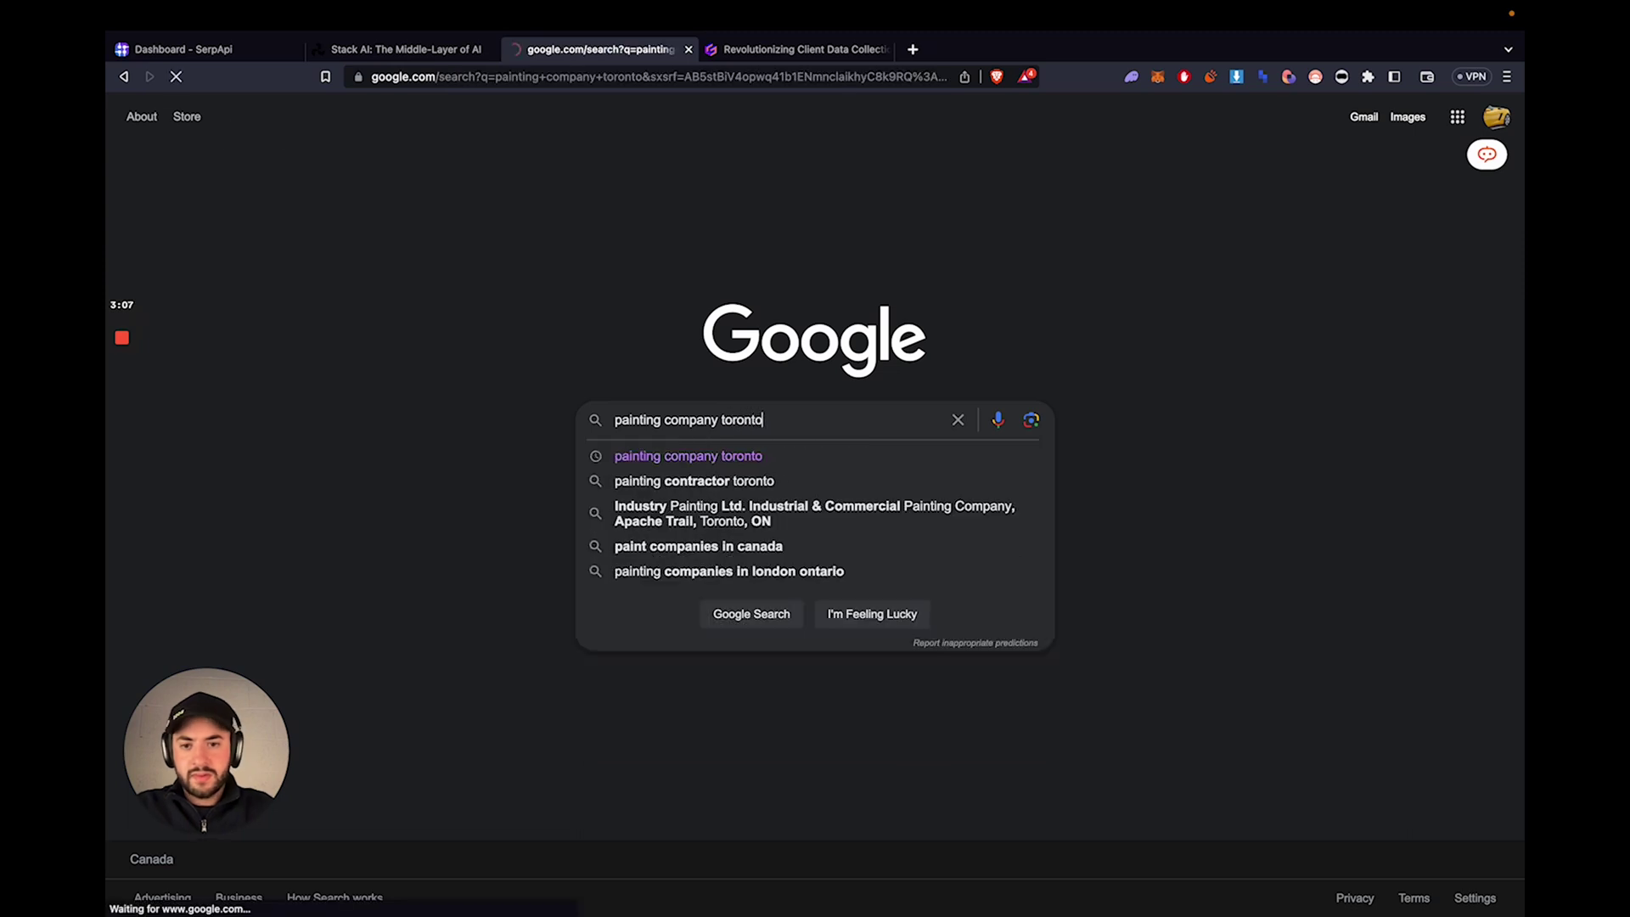
key("Return")
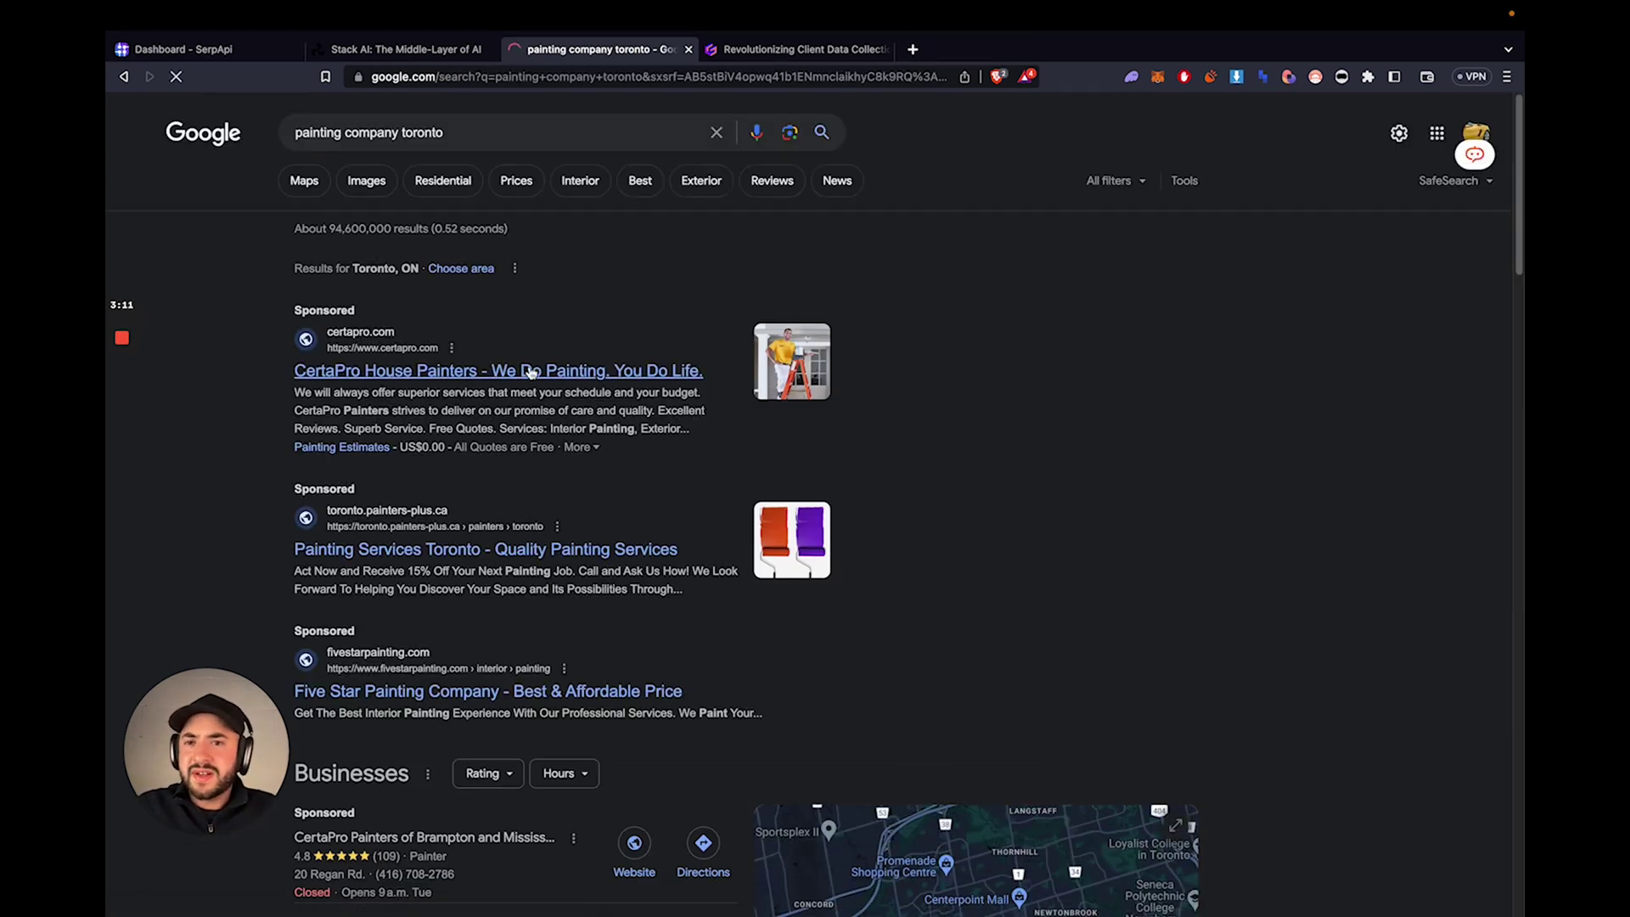
- Open the CertaPro and Painters Plus results in new tabs and view the CertaPro landing page
right_click(526, 378)
left_click(560, 382)
right_click(520, 525)
left_click(577, 532)
left_click(772, 51)
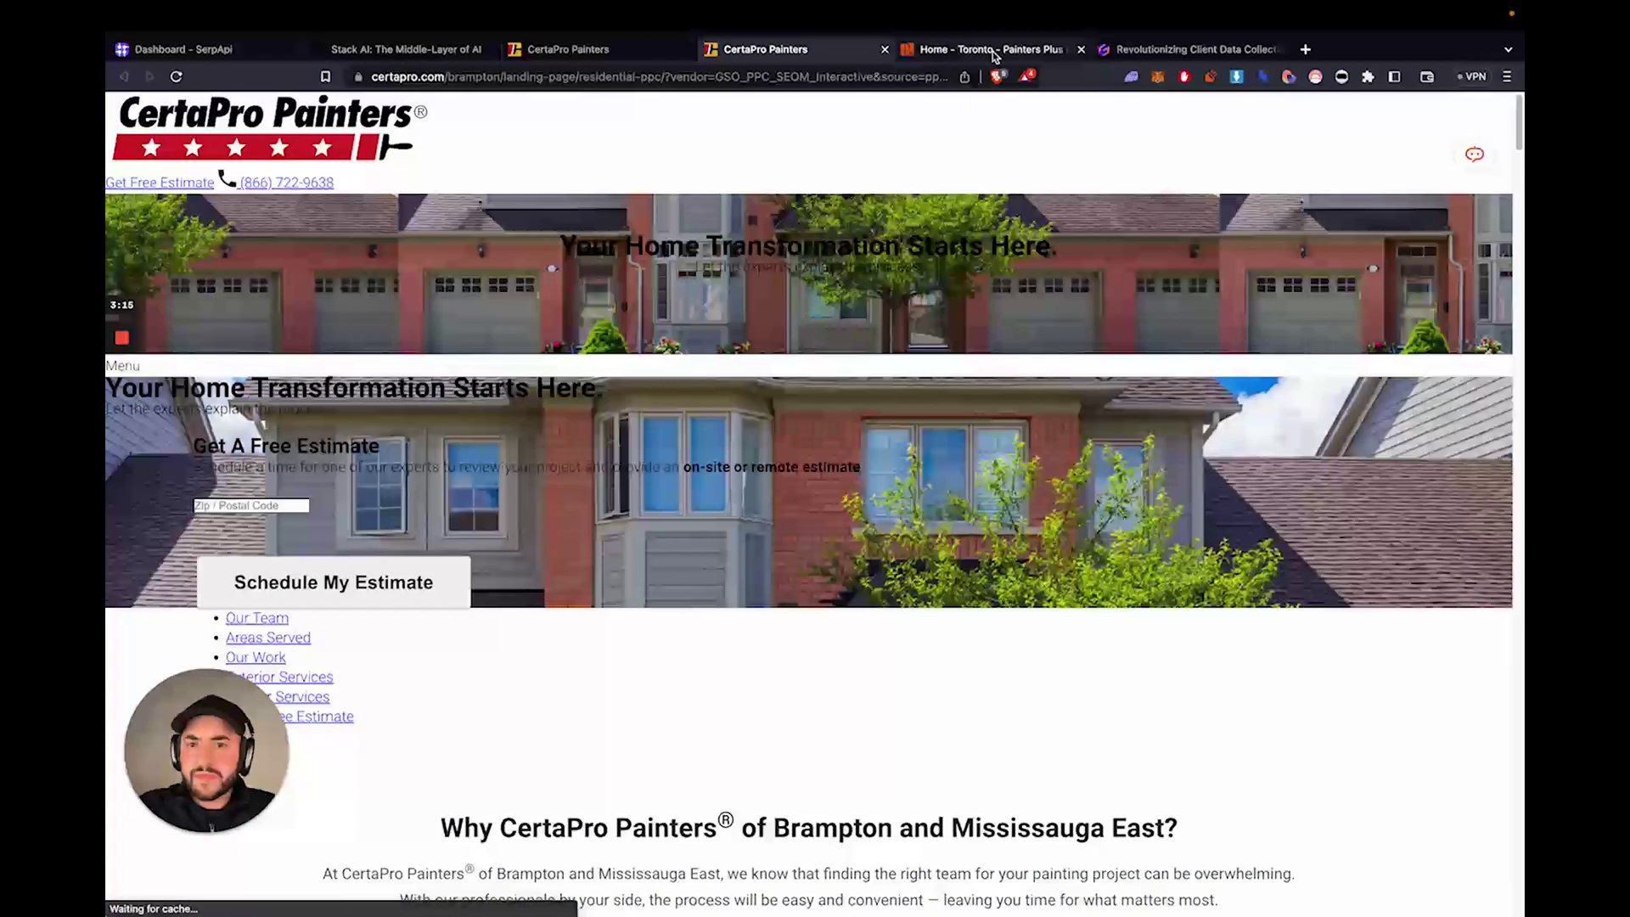
left_click(993, 53)
left_click(871, 53)
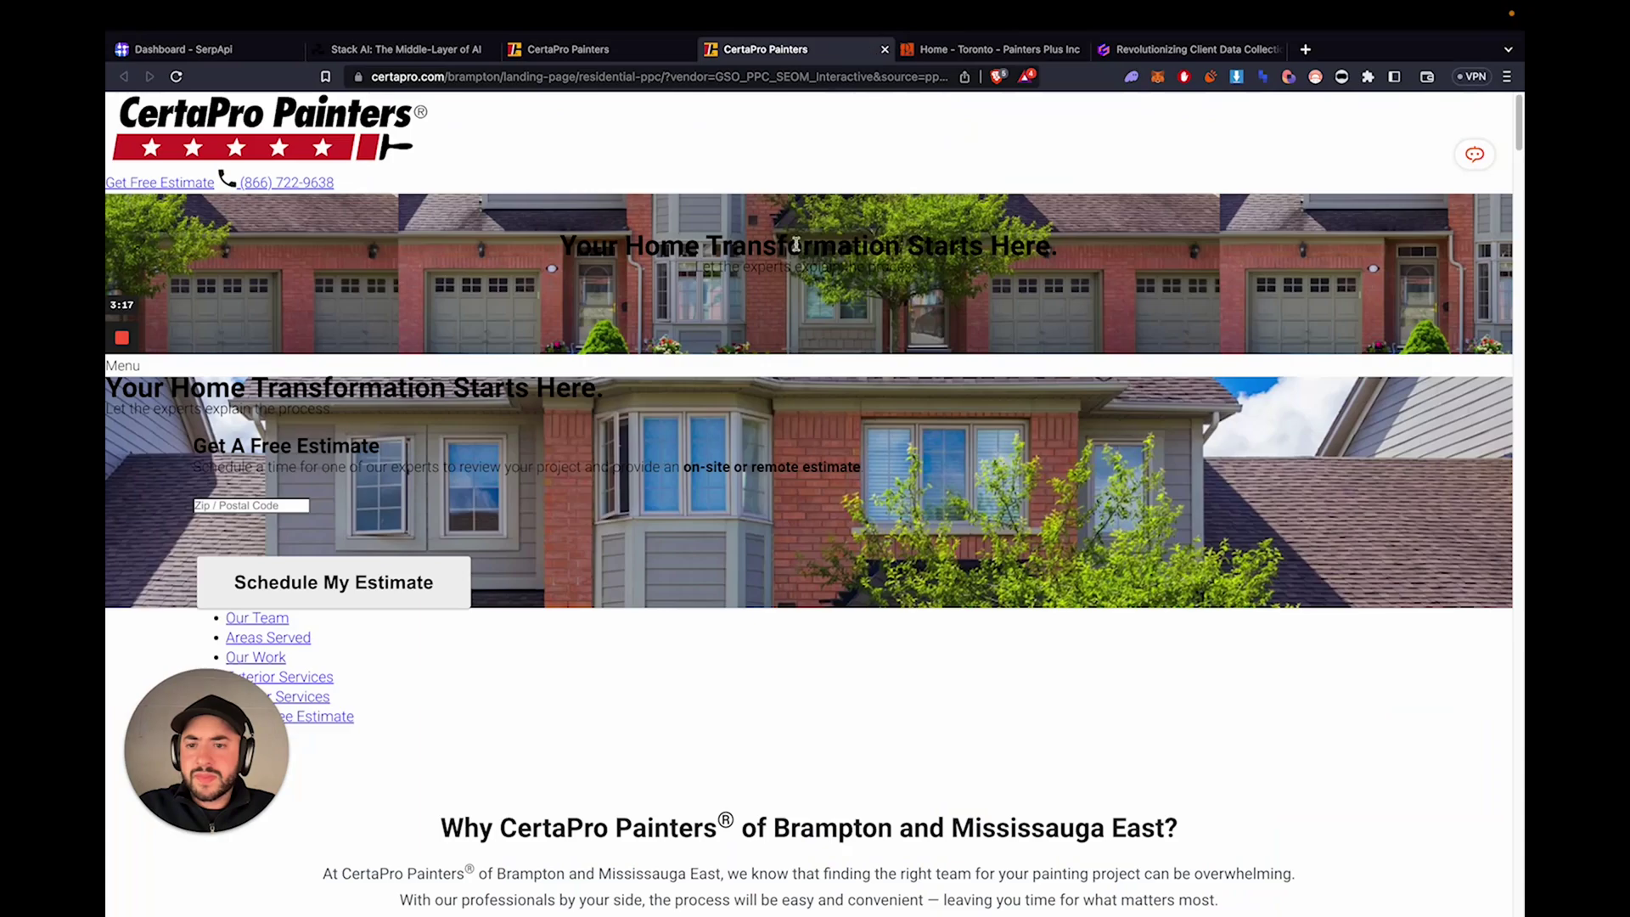
scroll(794, 249, "down", 10)
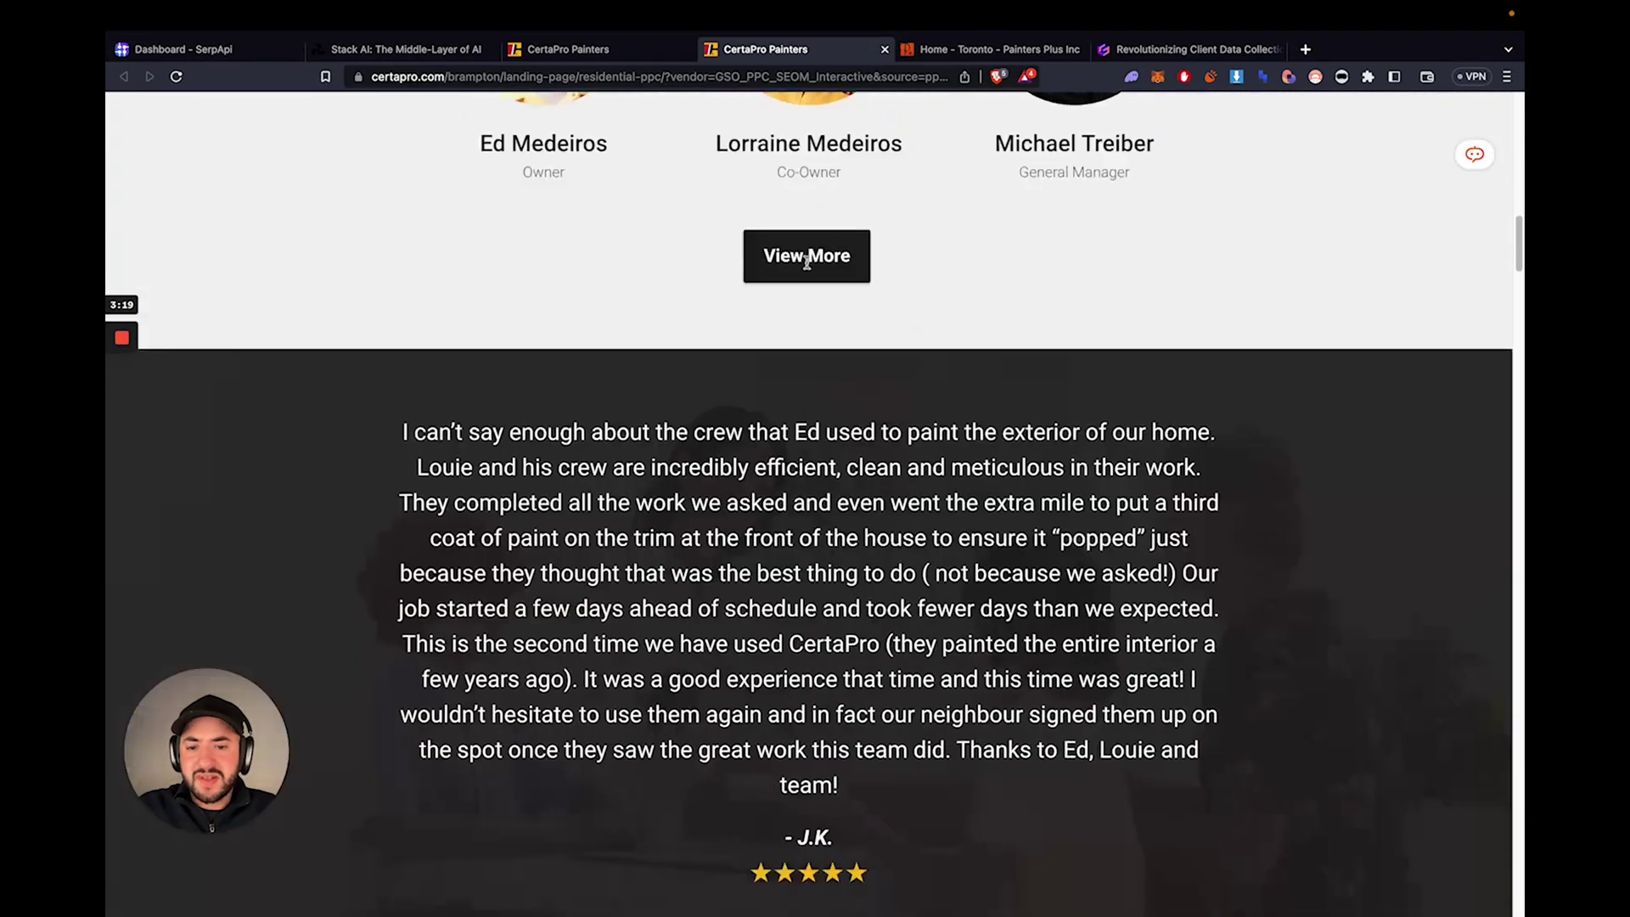
scroll(806, 267, "down", 15)
scroll(810, 289, "up", 8)
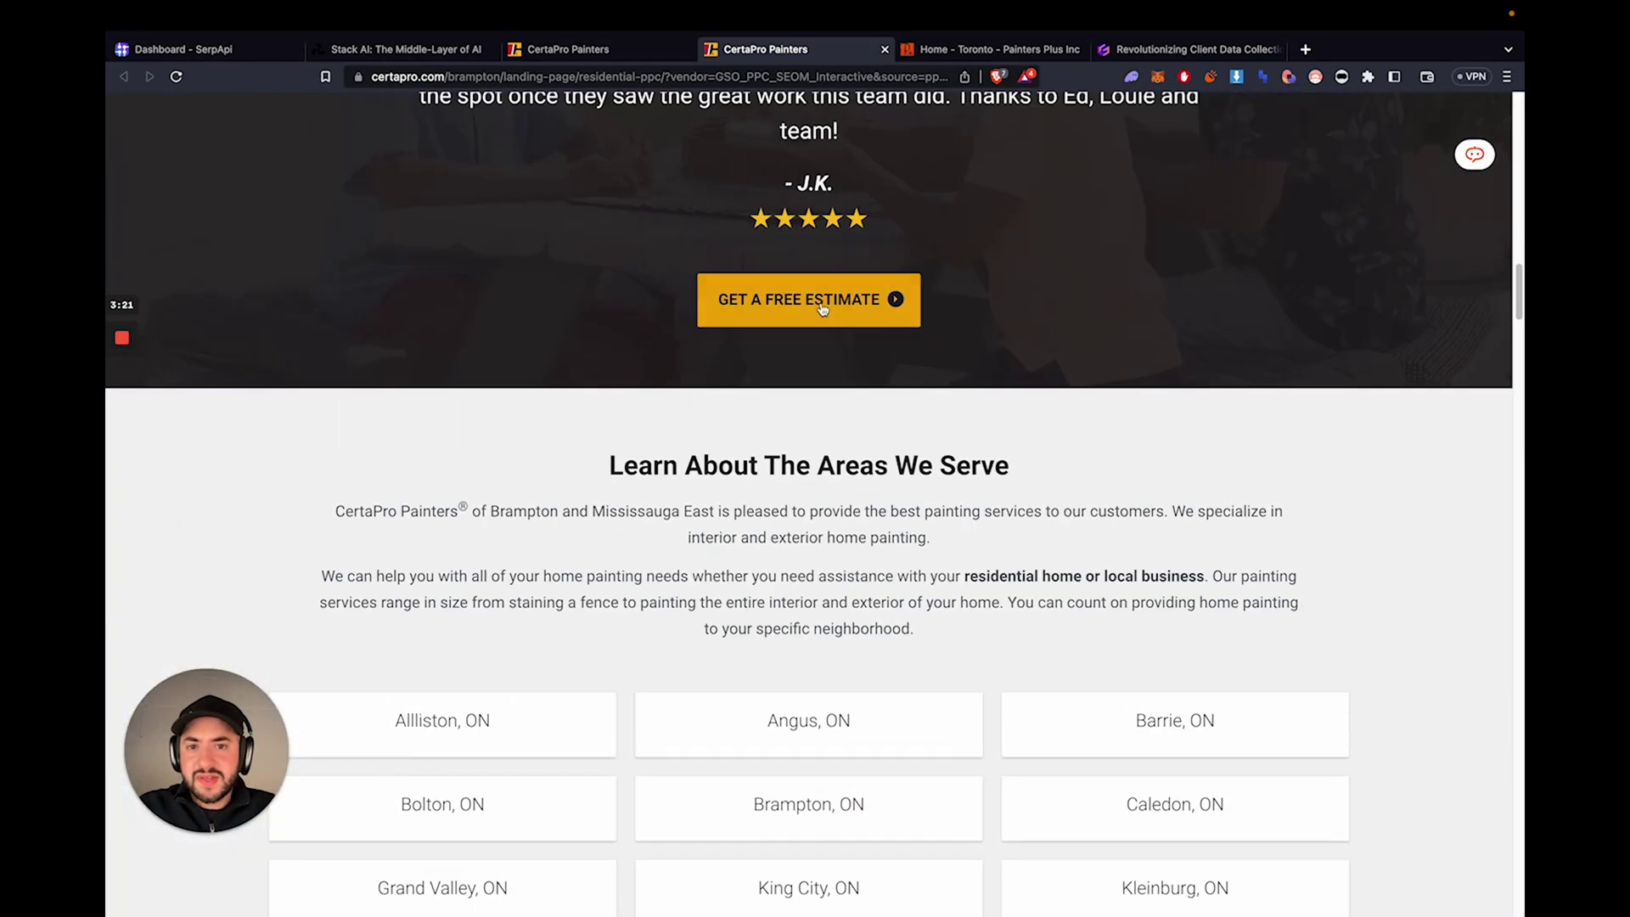
- Start the free-estimate form with Home and Interior, then expand the project details box
left_click(822, 307)
left_click(757, 283)
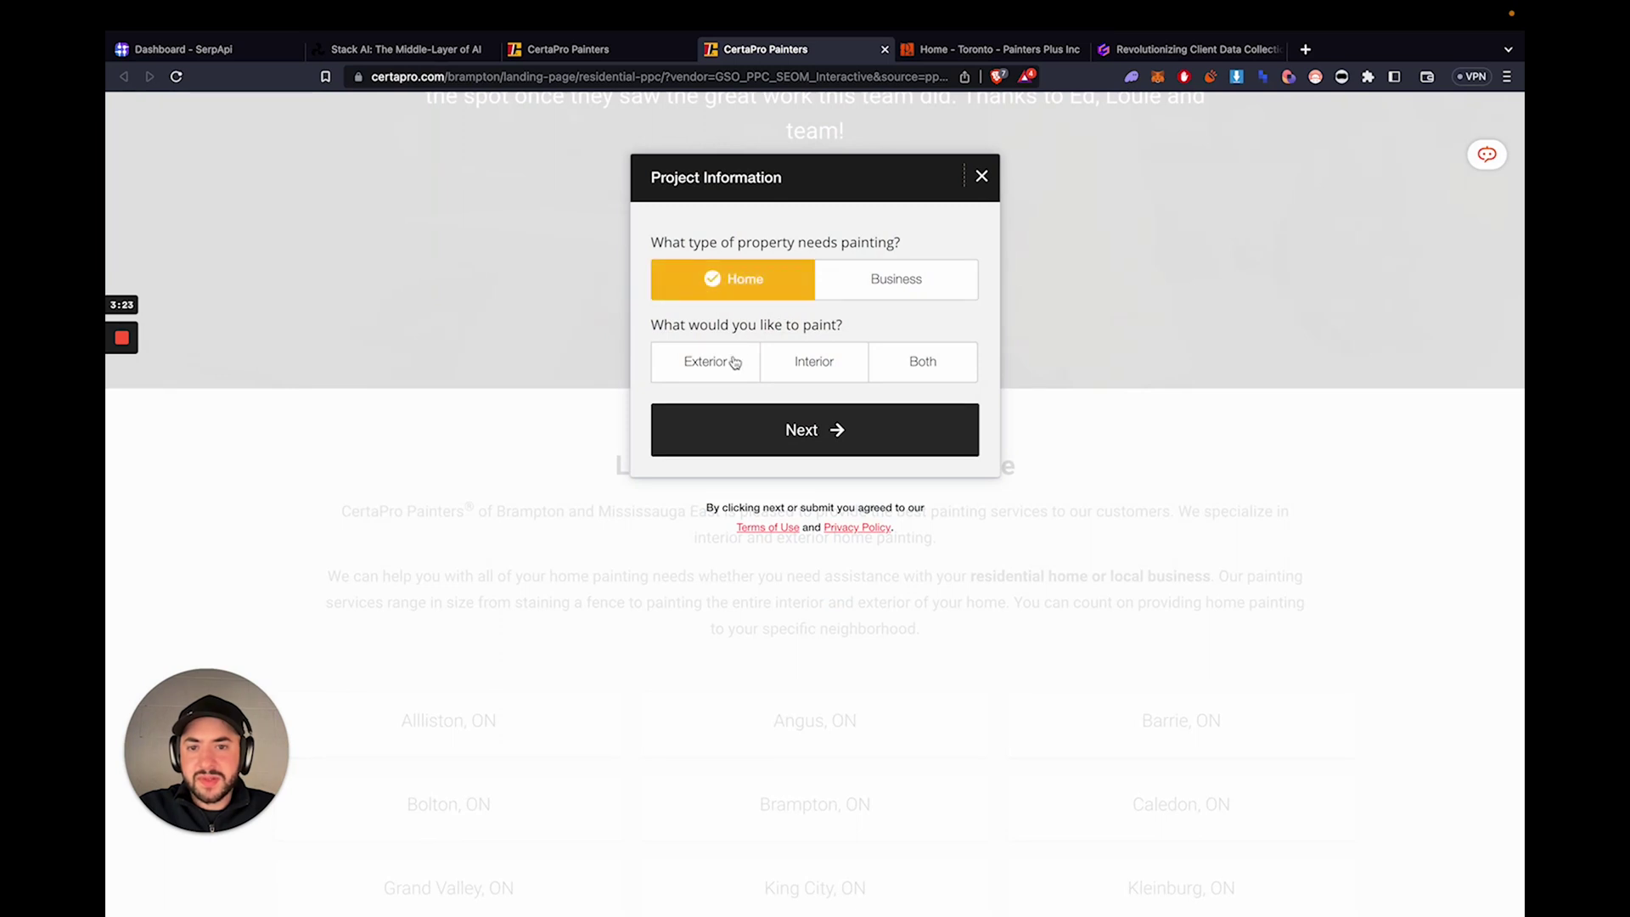
left_click(734, 363)
left_click(793, 360)
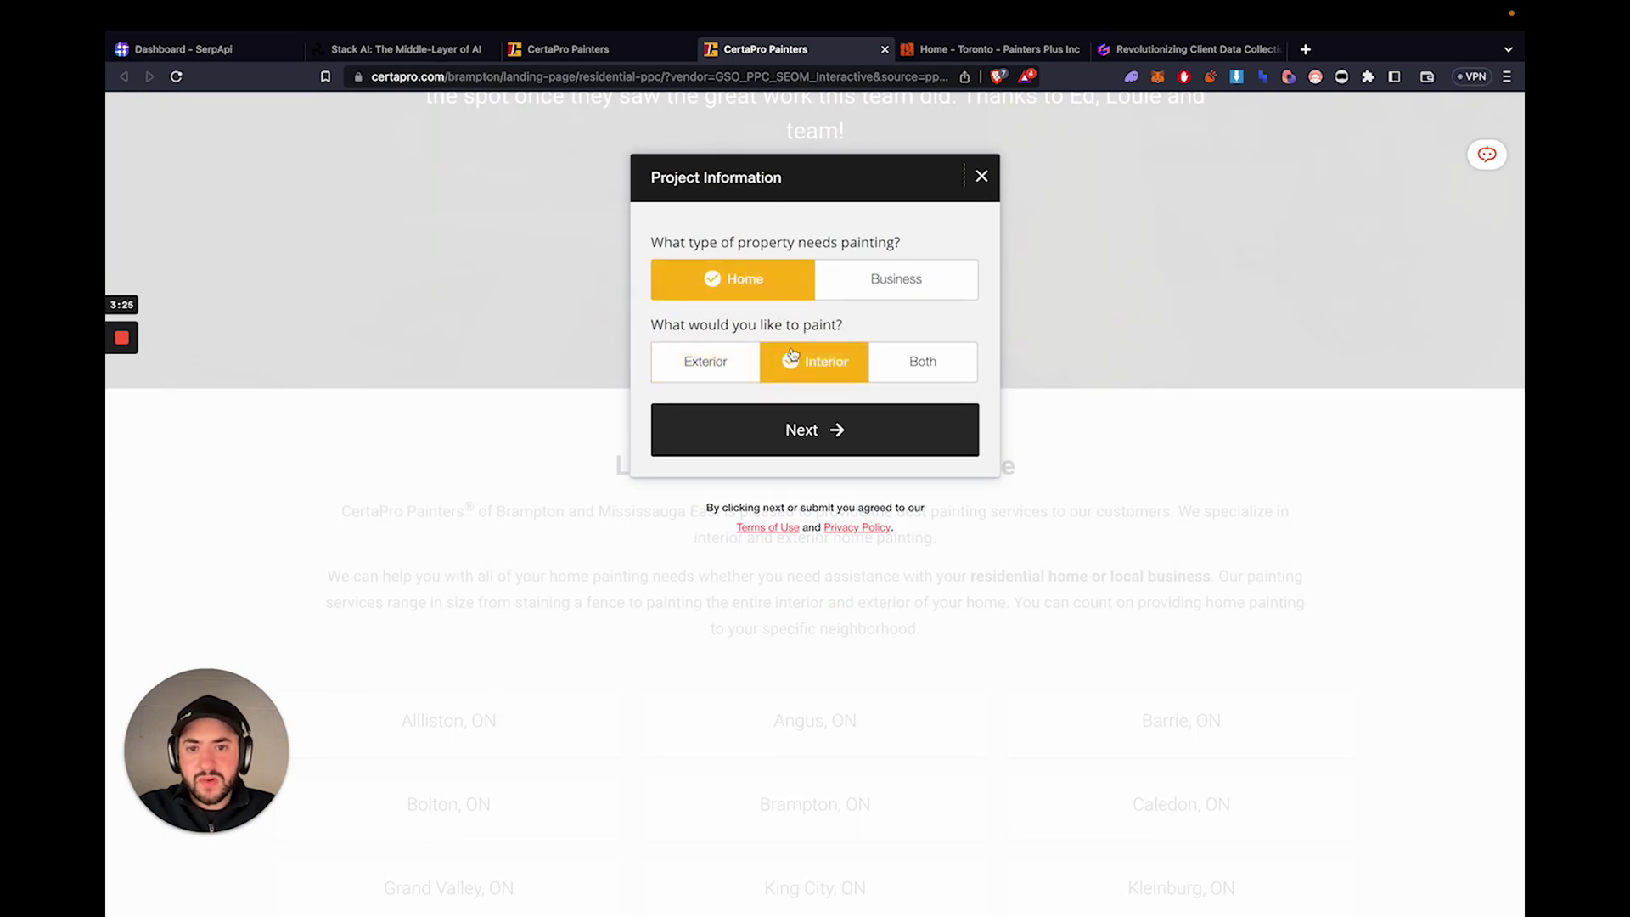
left_click(814, 413)
left_click(744, 281)
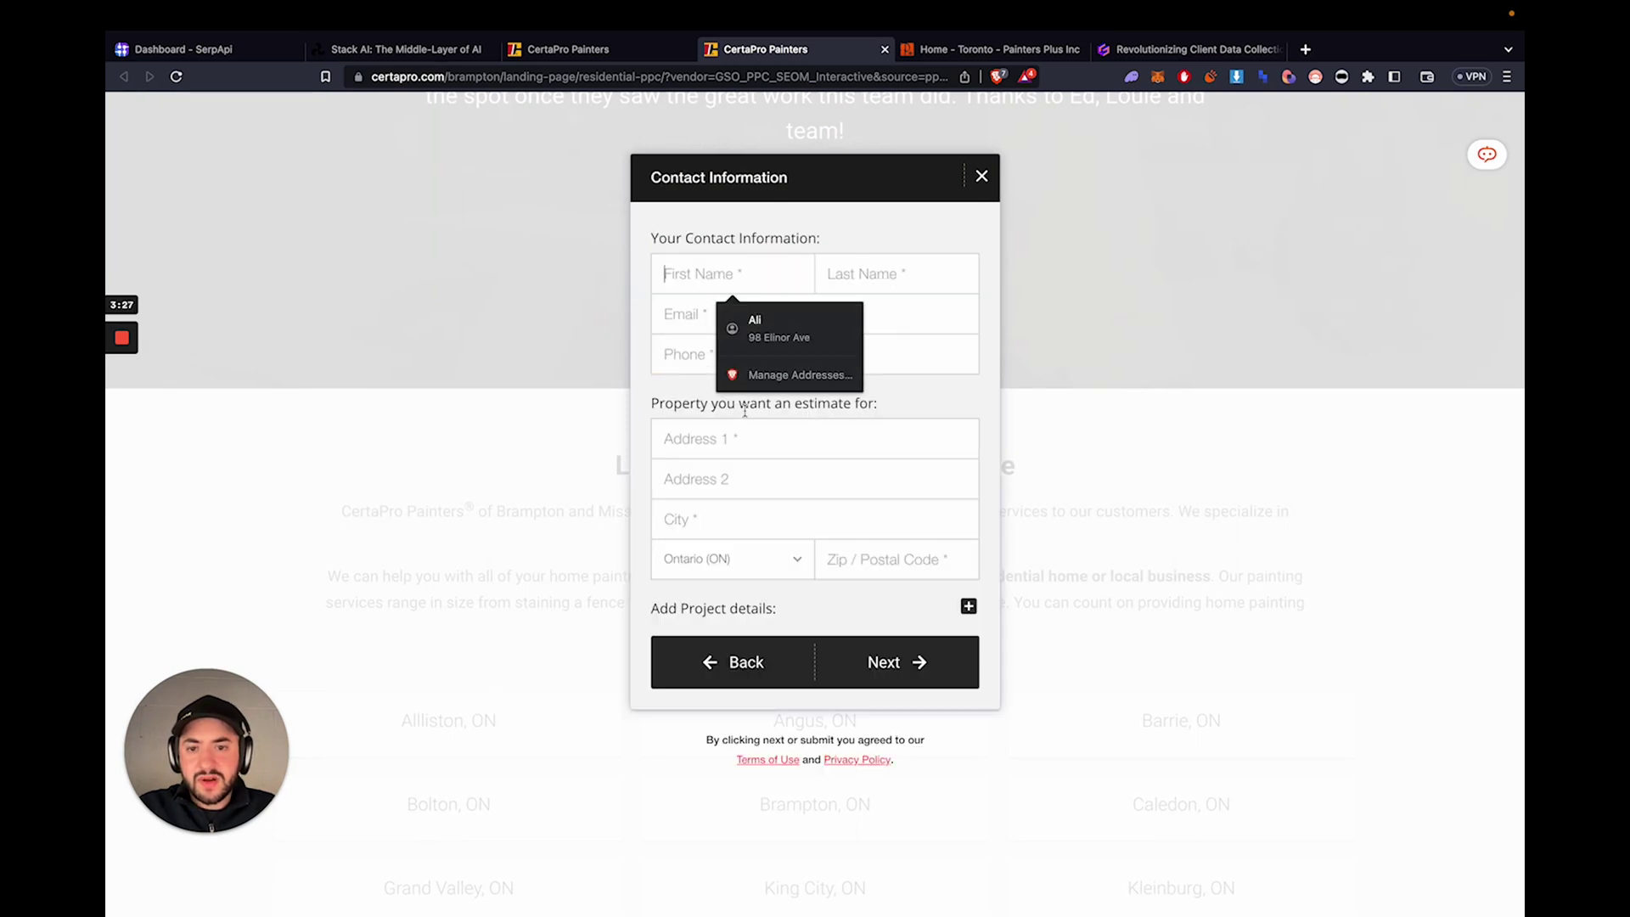
left_click(890, 649)
left_click(968, 606)
left_click(698, 657)
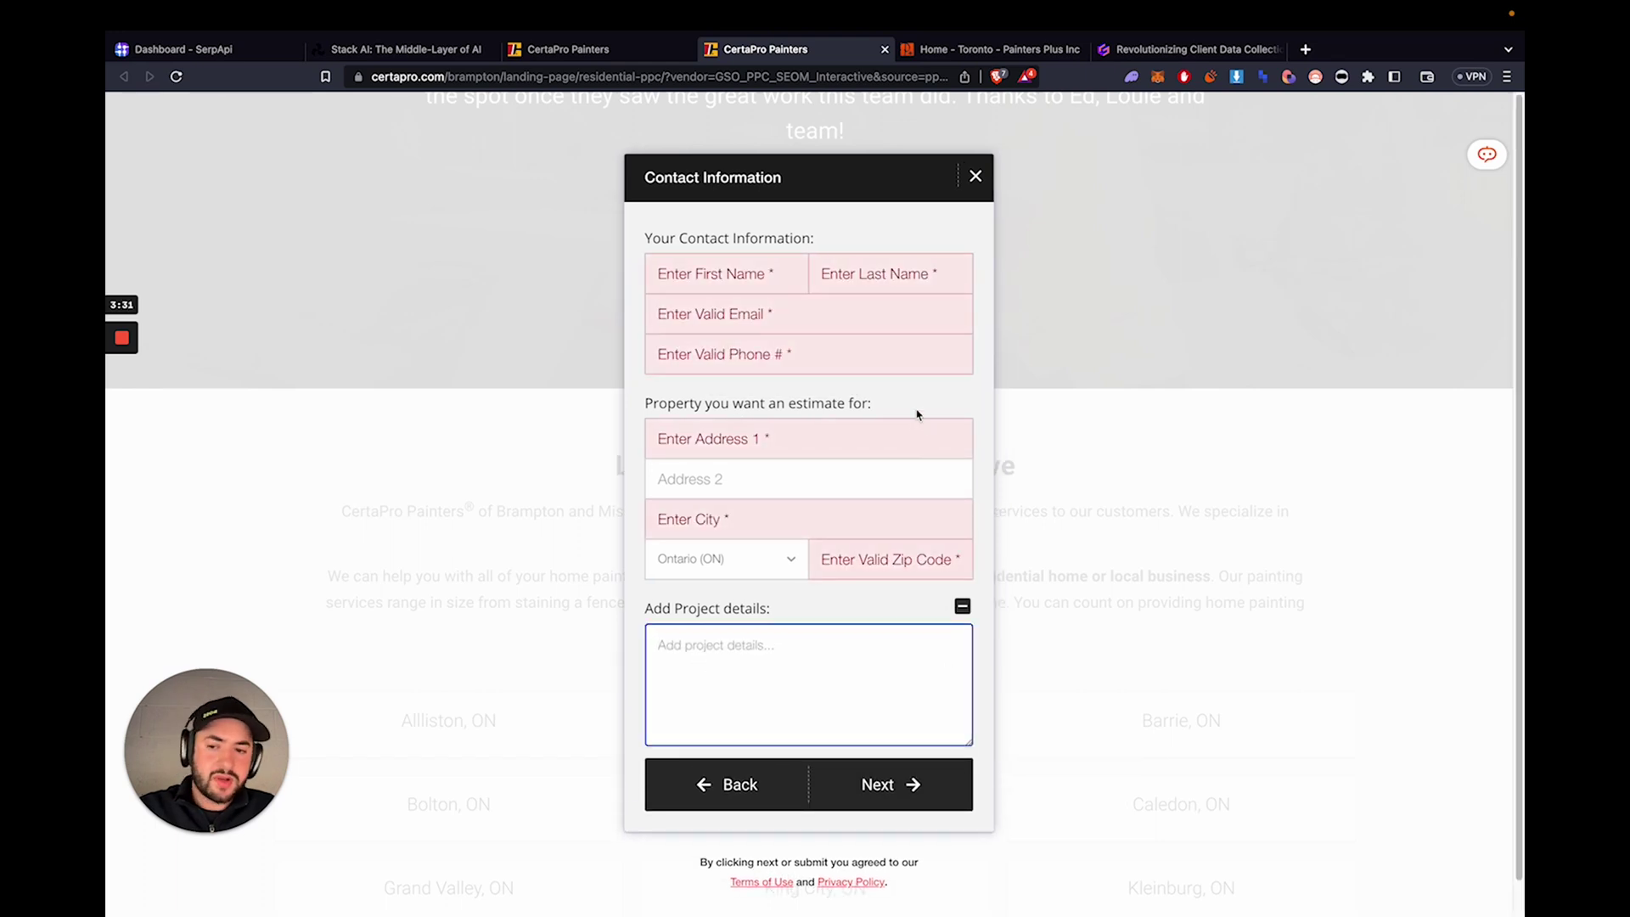
left_click(976, 179)
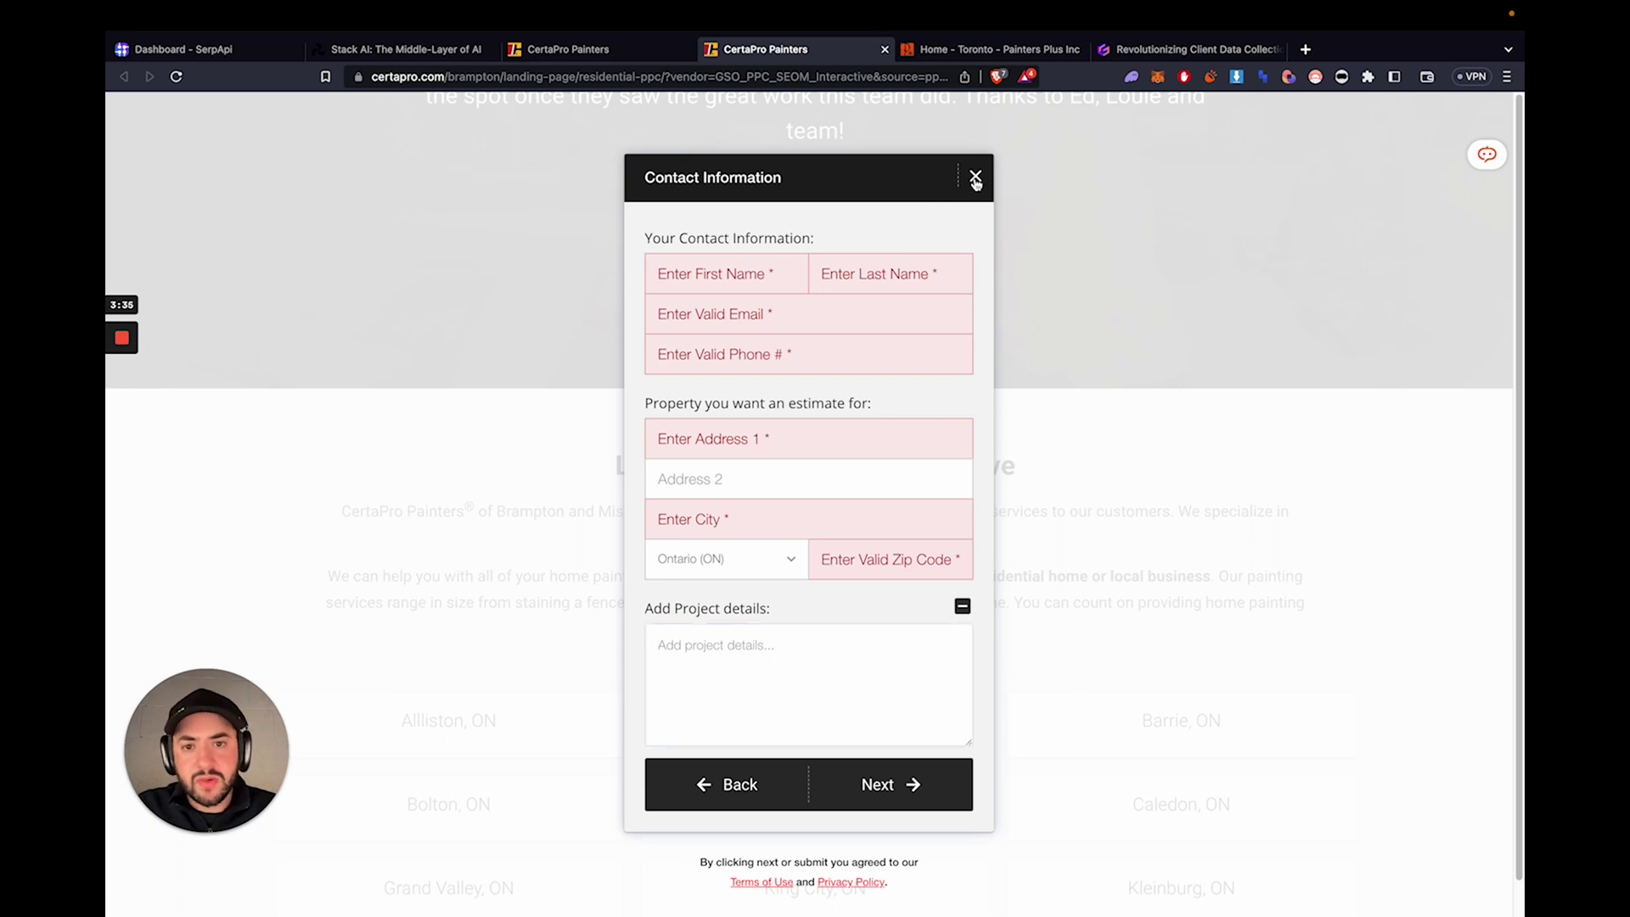
- Step back and forth through the estimate form, close it, and scroll to the page top
left_click(743, 784)
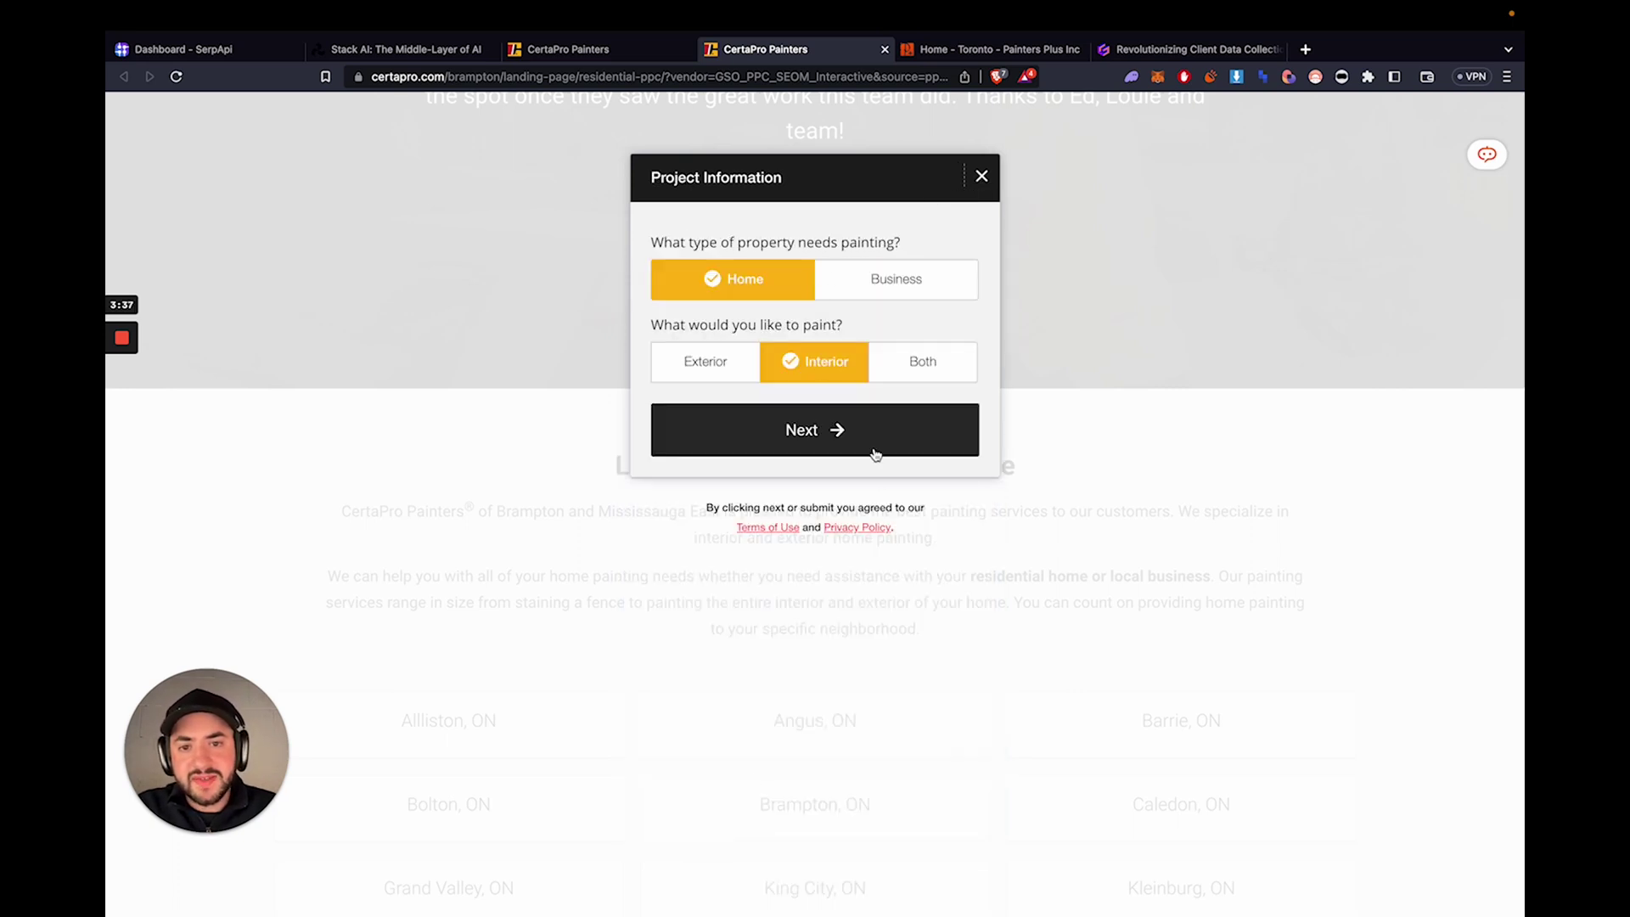
left_click(839, 434)
left_click(724, 276)
left_click(735, 354)
left_click(704, 412)
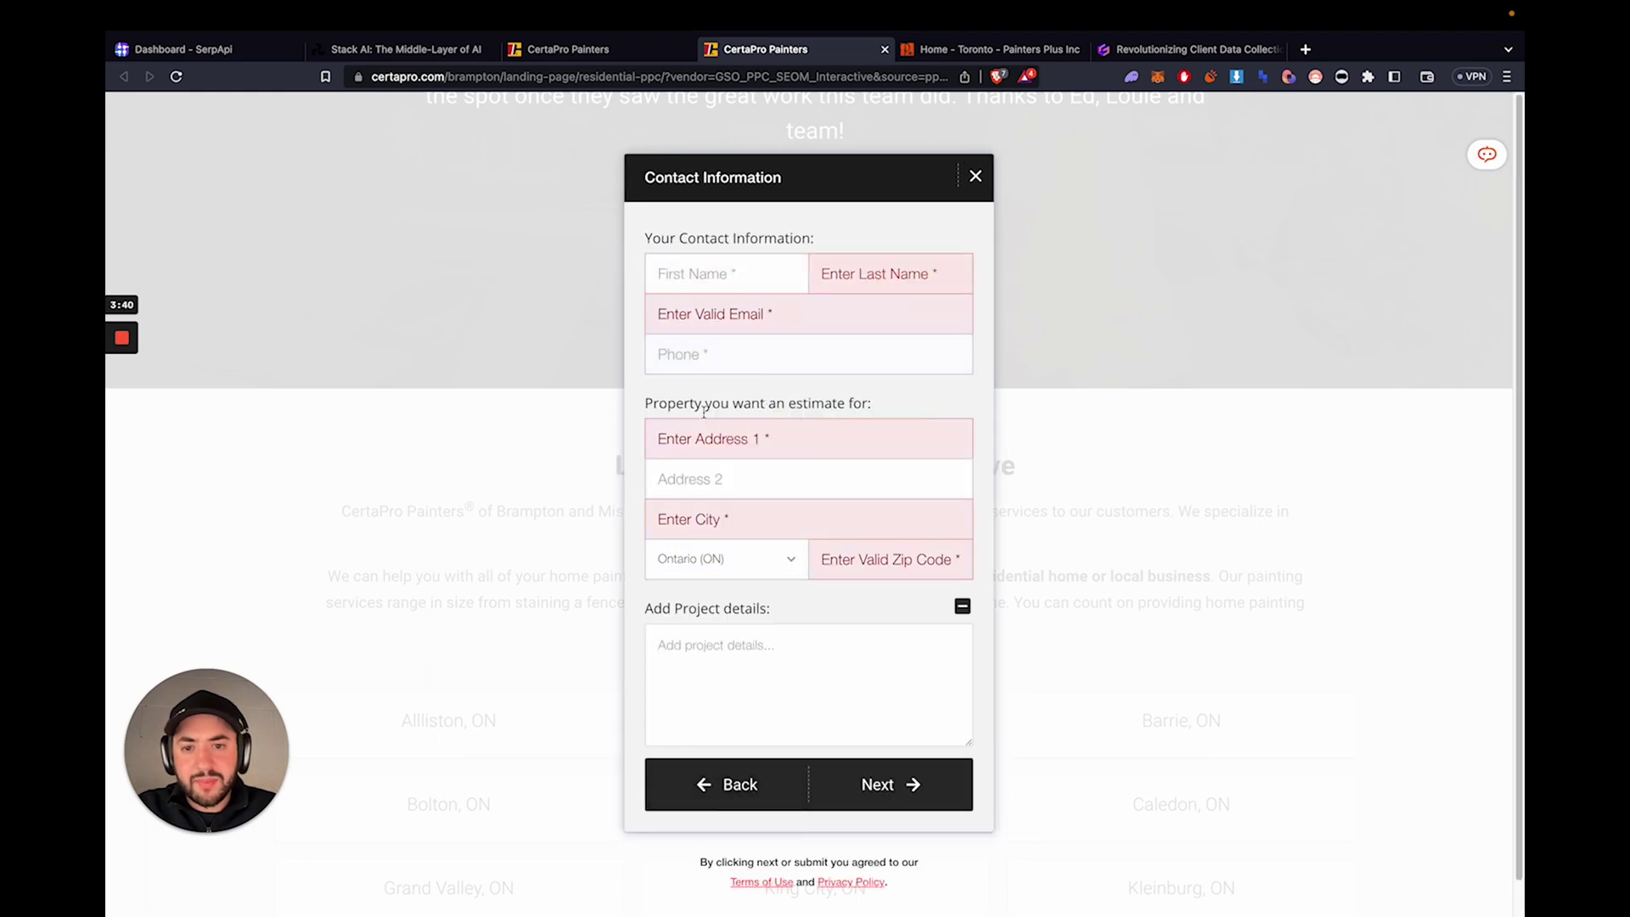
left_click(976, 178)
left_click(767, 282)
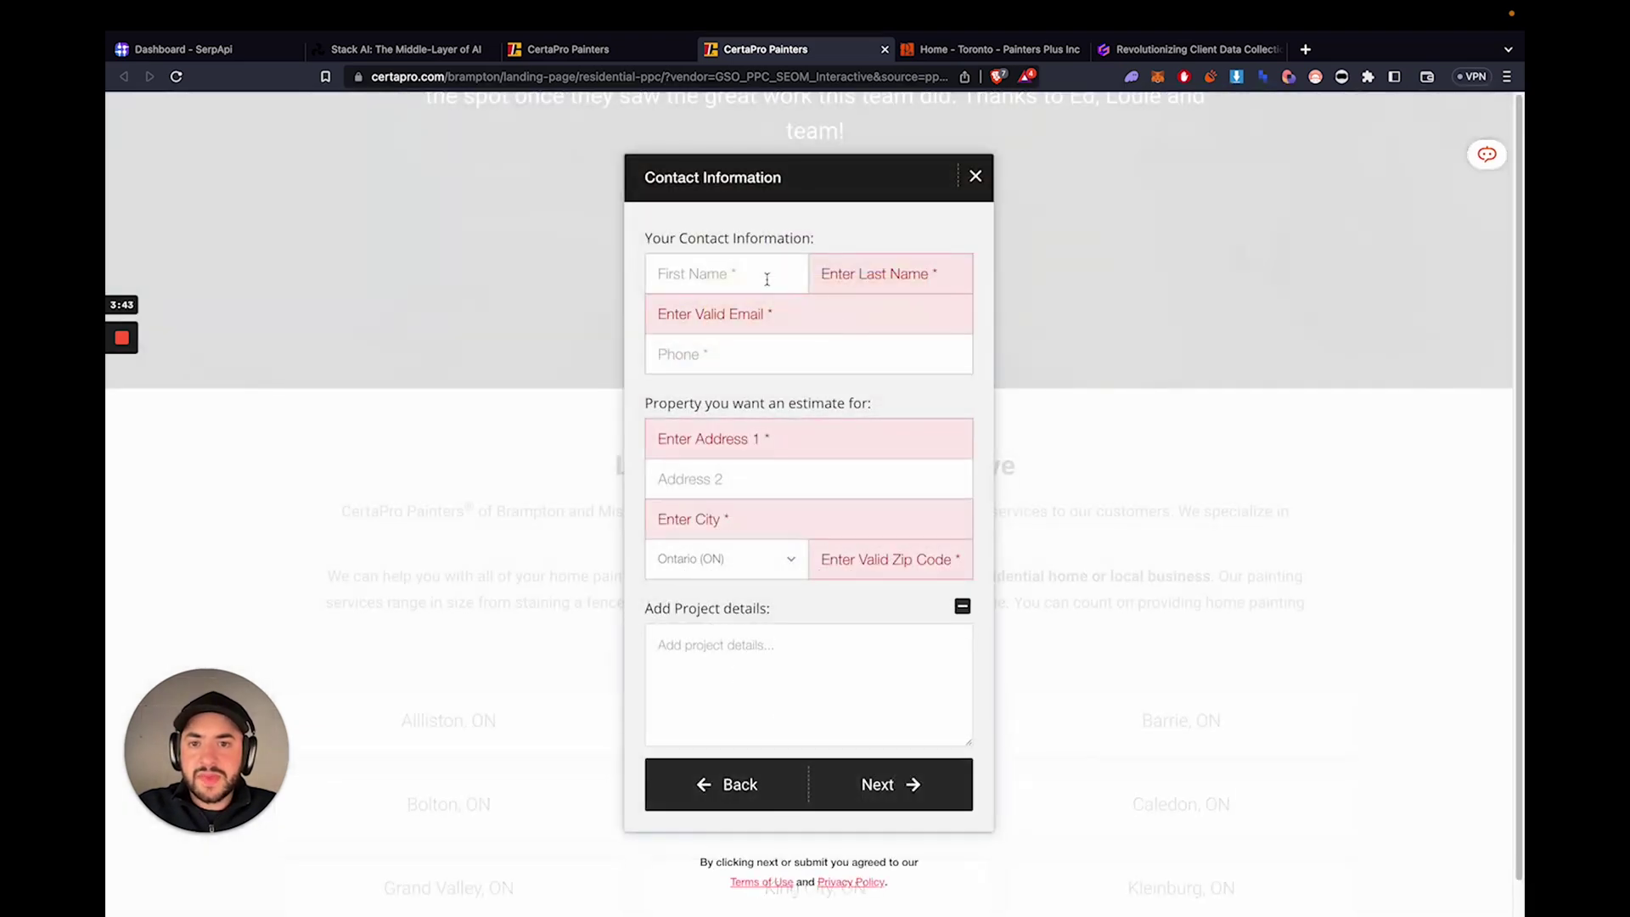
left_click(725, 785)
left_click(982, 176)
scroll(853, 353, "up", 20)
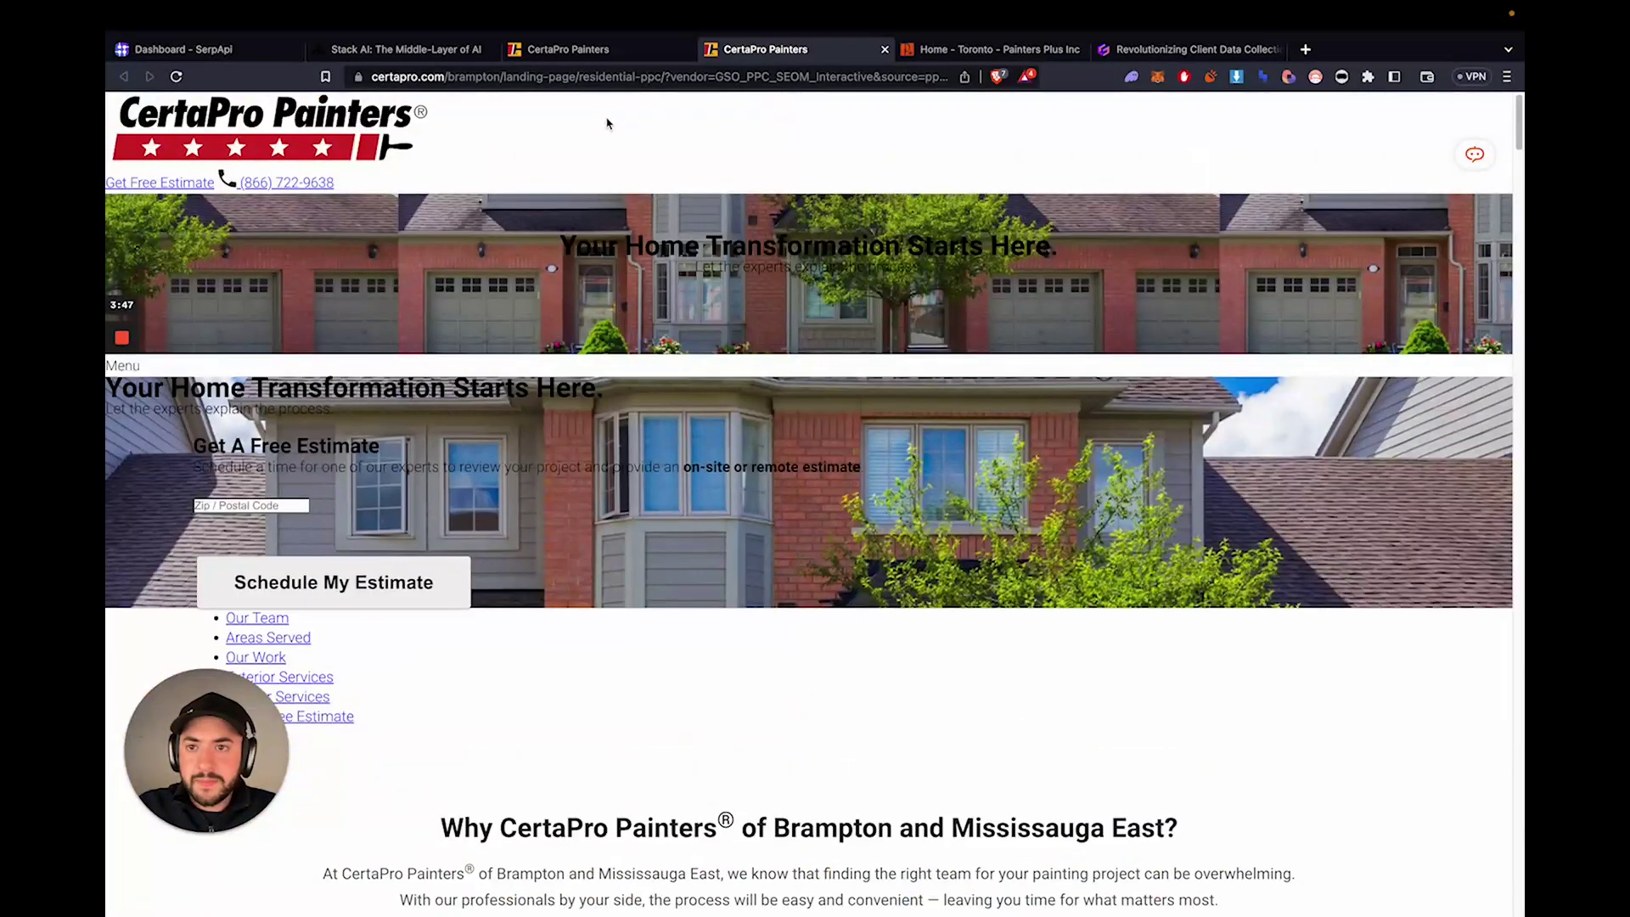
- Replace the page address with certapro.com to load the CertaPro homepage
left_click(592, 78)
left_click(594, 50)
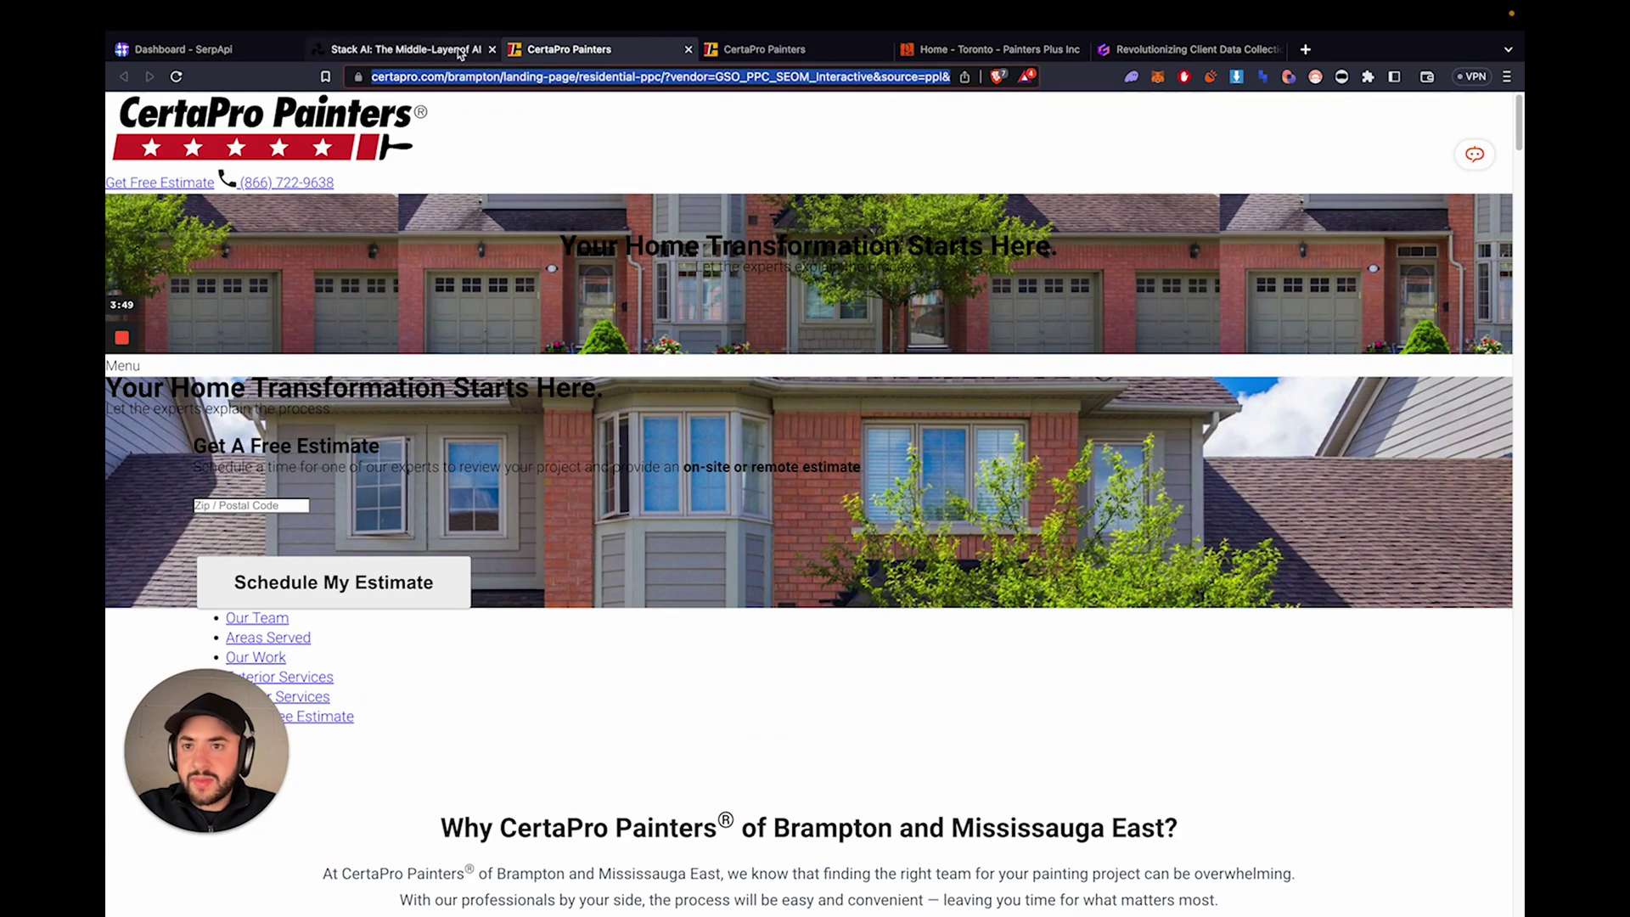
left_click(470, 134)
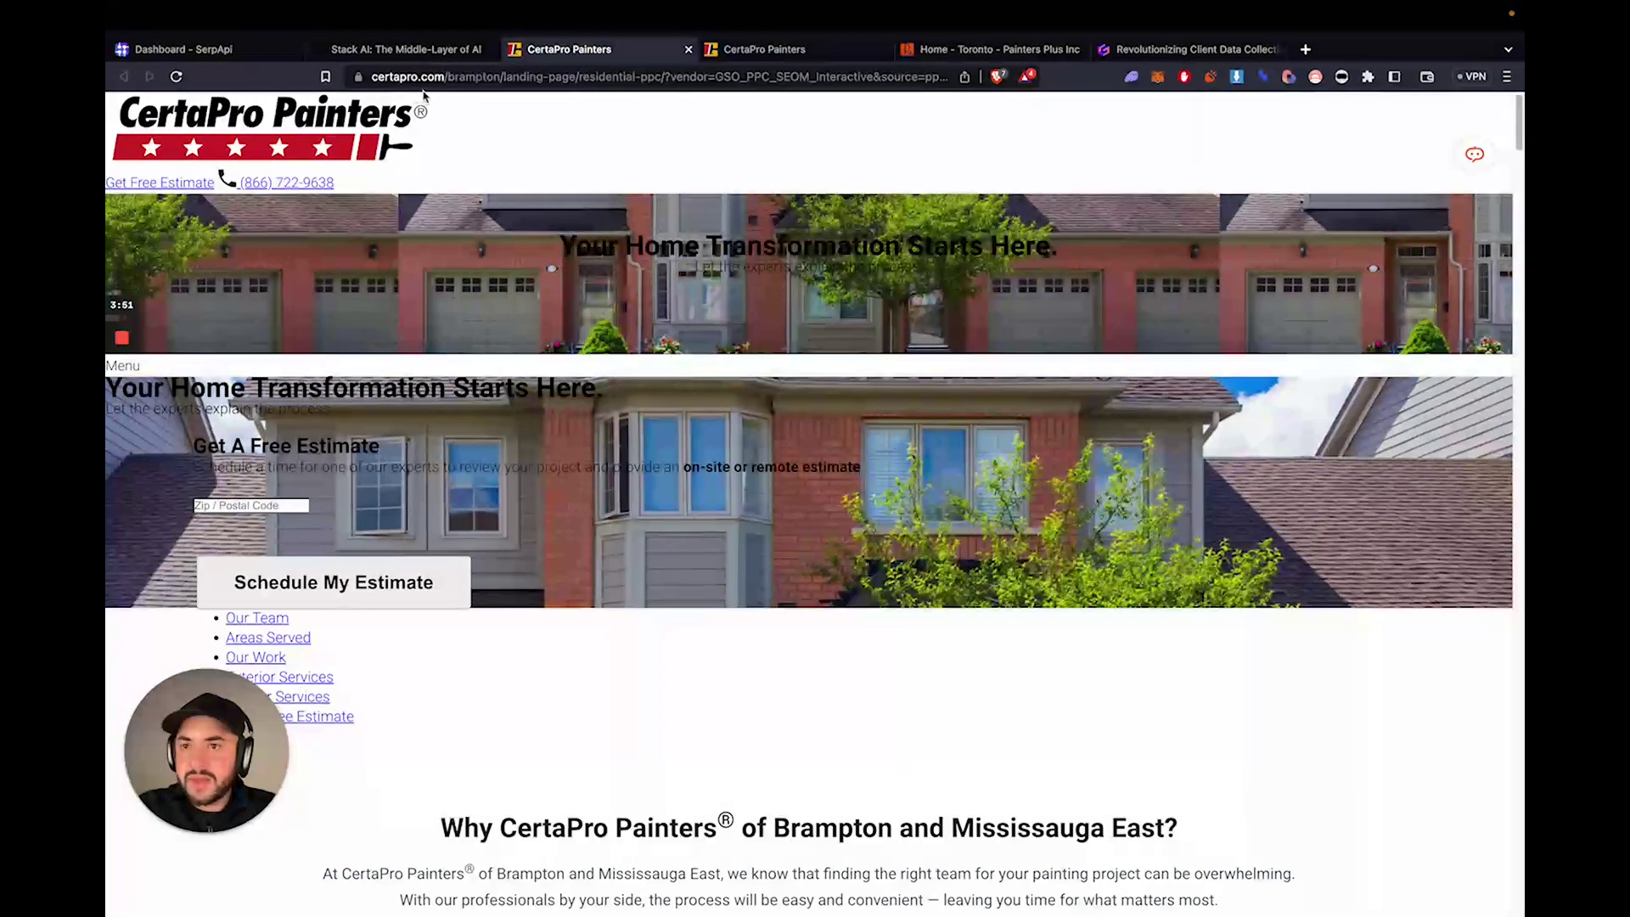
left_click(401, 78)
type("certapro.com")
key("Return")
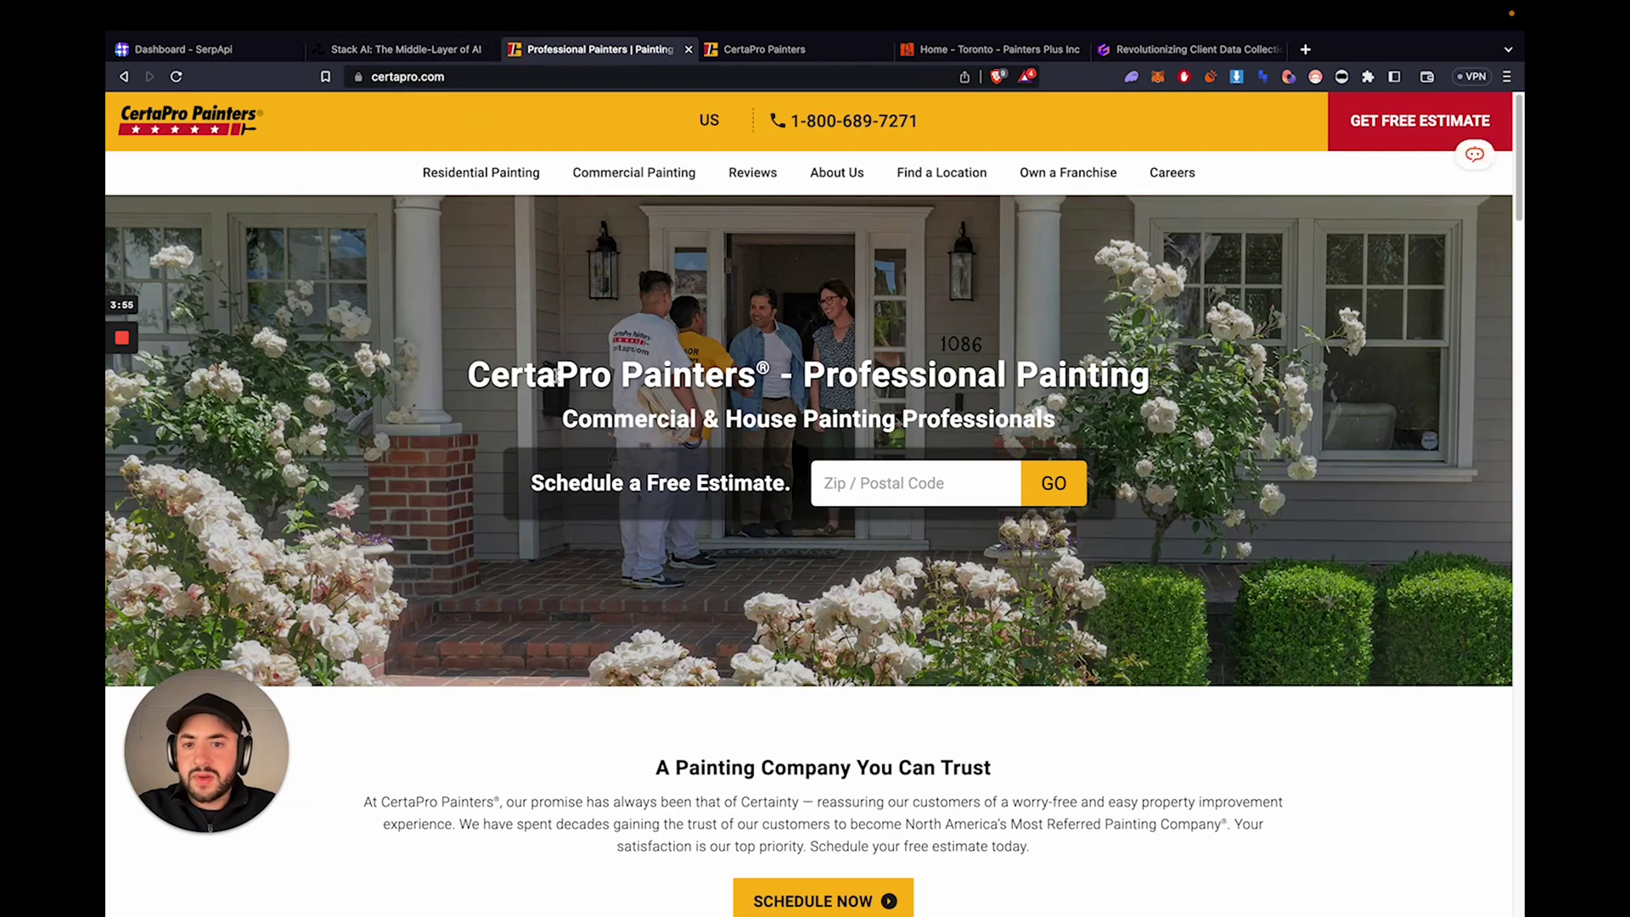
scroll(951, 416, "down", 10)
scroll(944, 411, "up", 10)
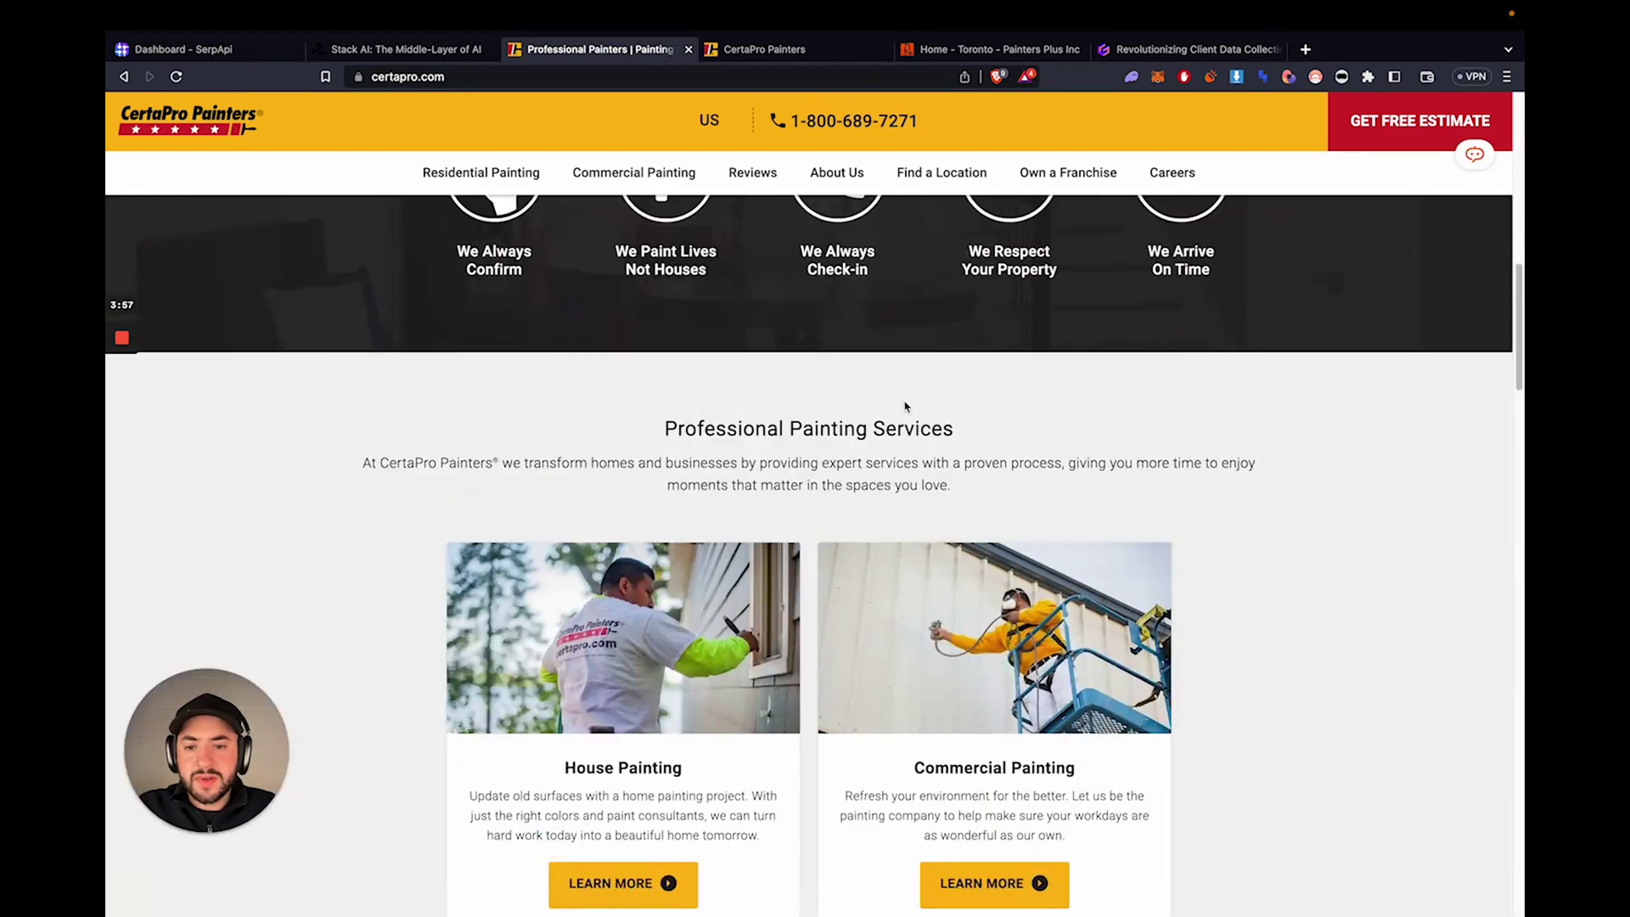
- Start a free estimate with a postal code, choosing Home and Interior, to reach Contact Information
left_click(895, 430)
type("m1")
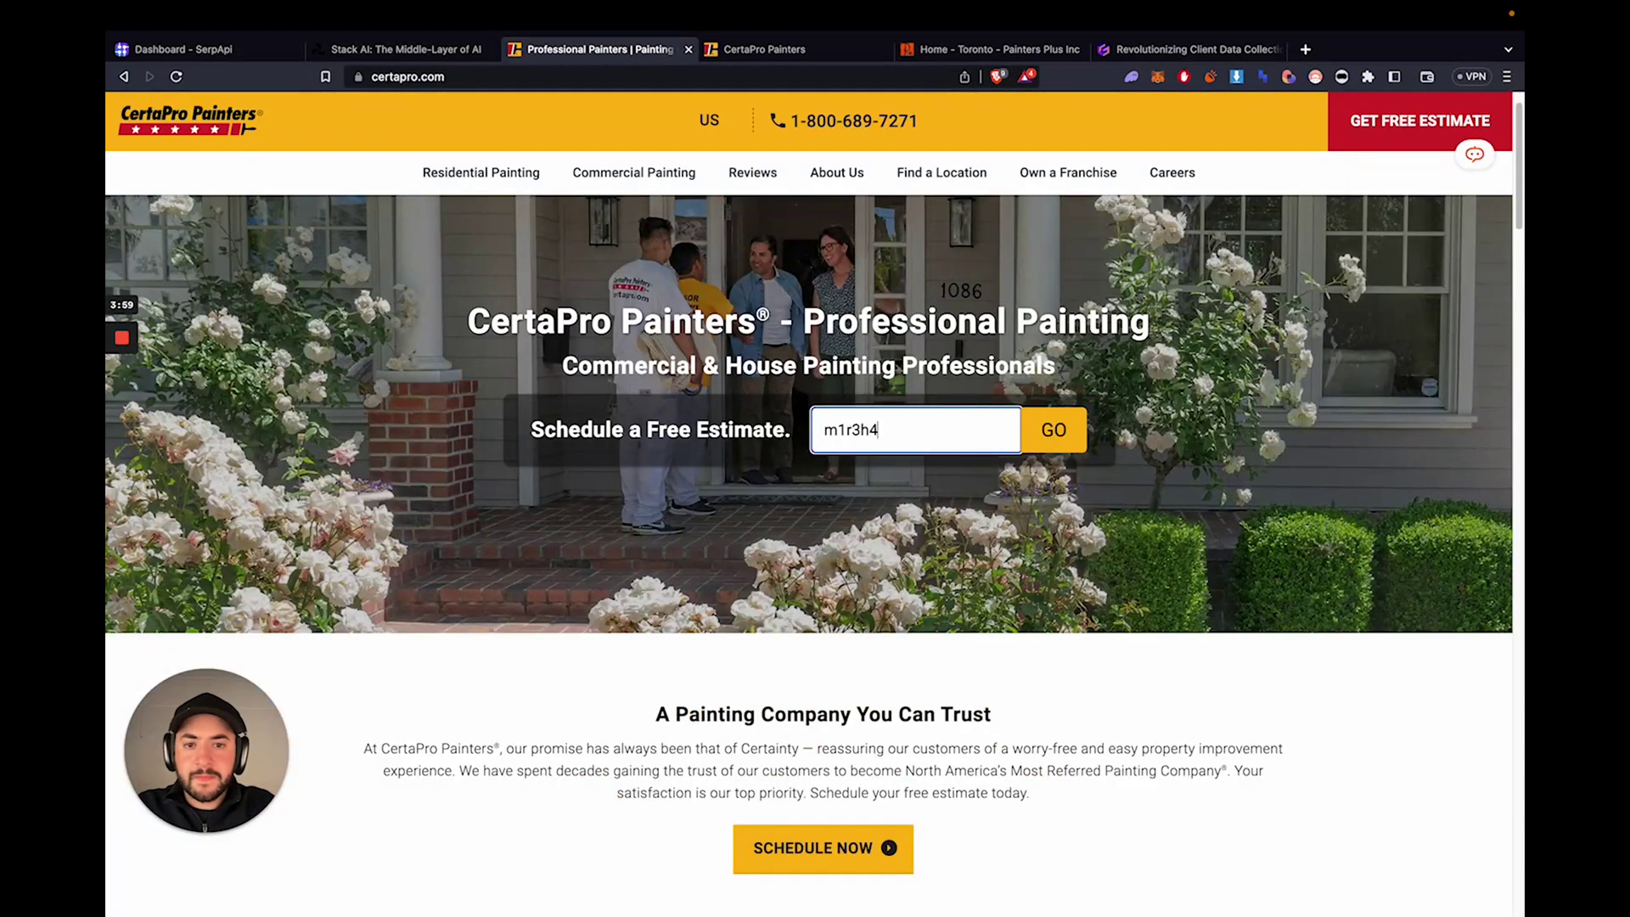
type("r3h4")
key("Return")
left_click(798, 237)
left_click(806, 317)
left_click(816, 372)
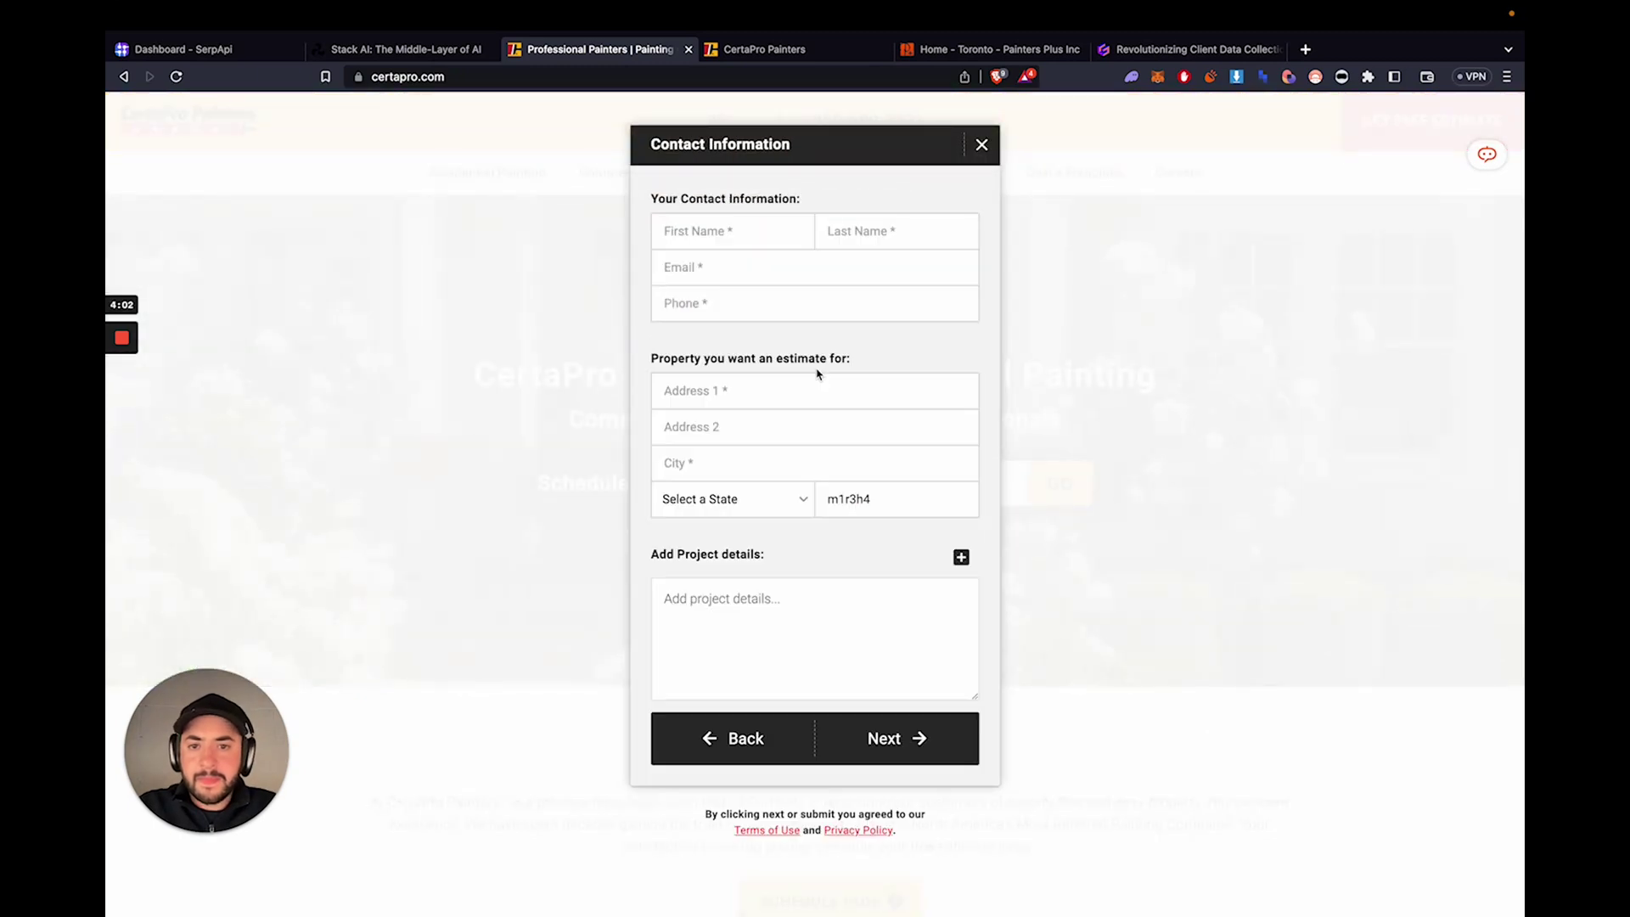
- Close the contact form, clear the entered postal code, and reopen the form
left_click(981, 146)
key("super+a")
key("BackSpace")
left_click(1400, 126)
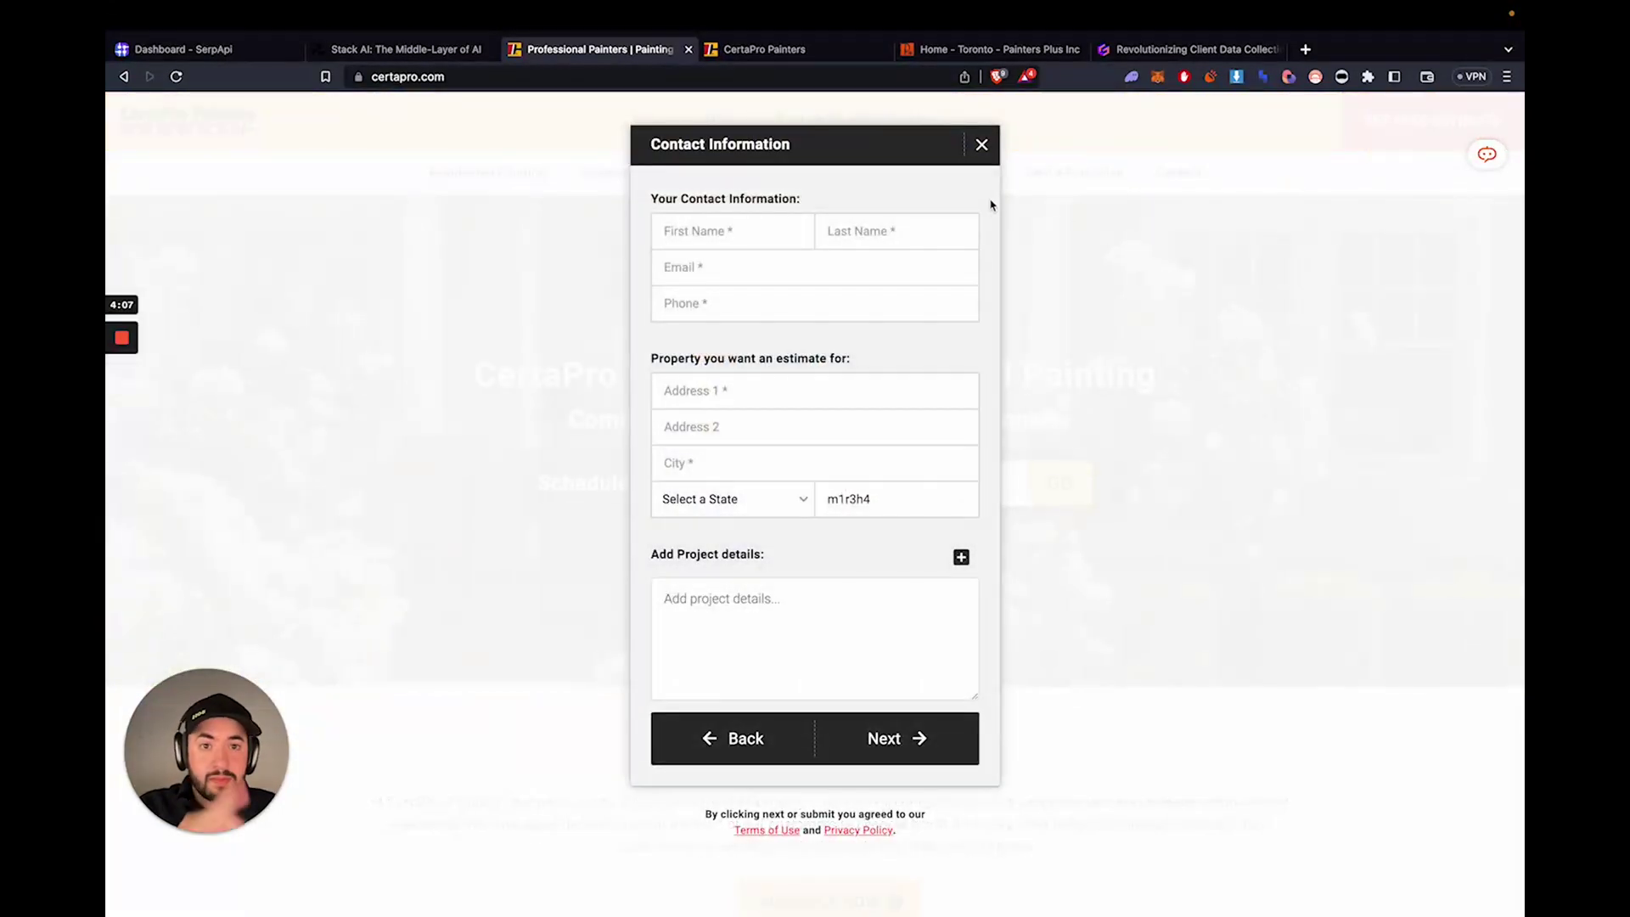
- Add an OpenAI node to the flow and wire Input → OpenAI → Output
left_click(976, 146)
key("ctrl+shift+Tab")
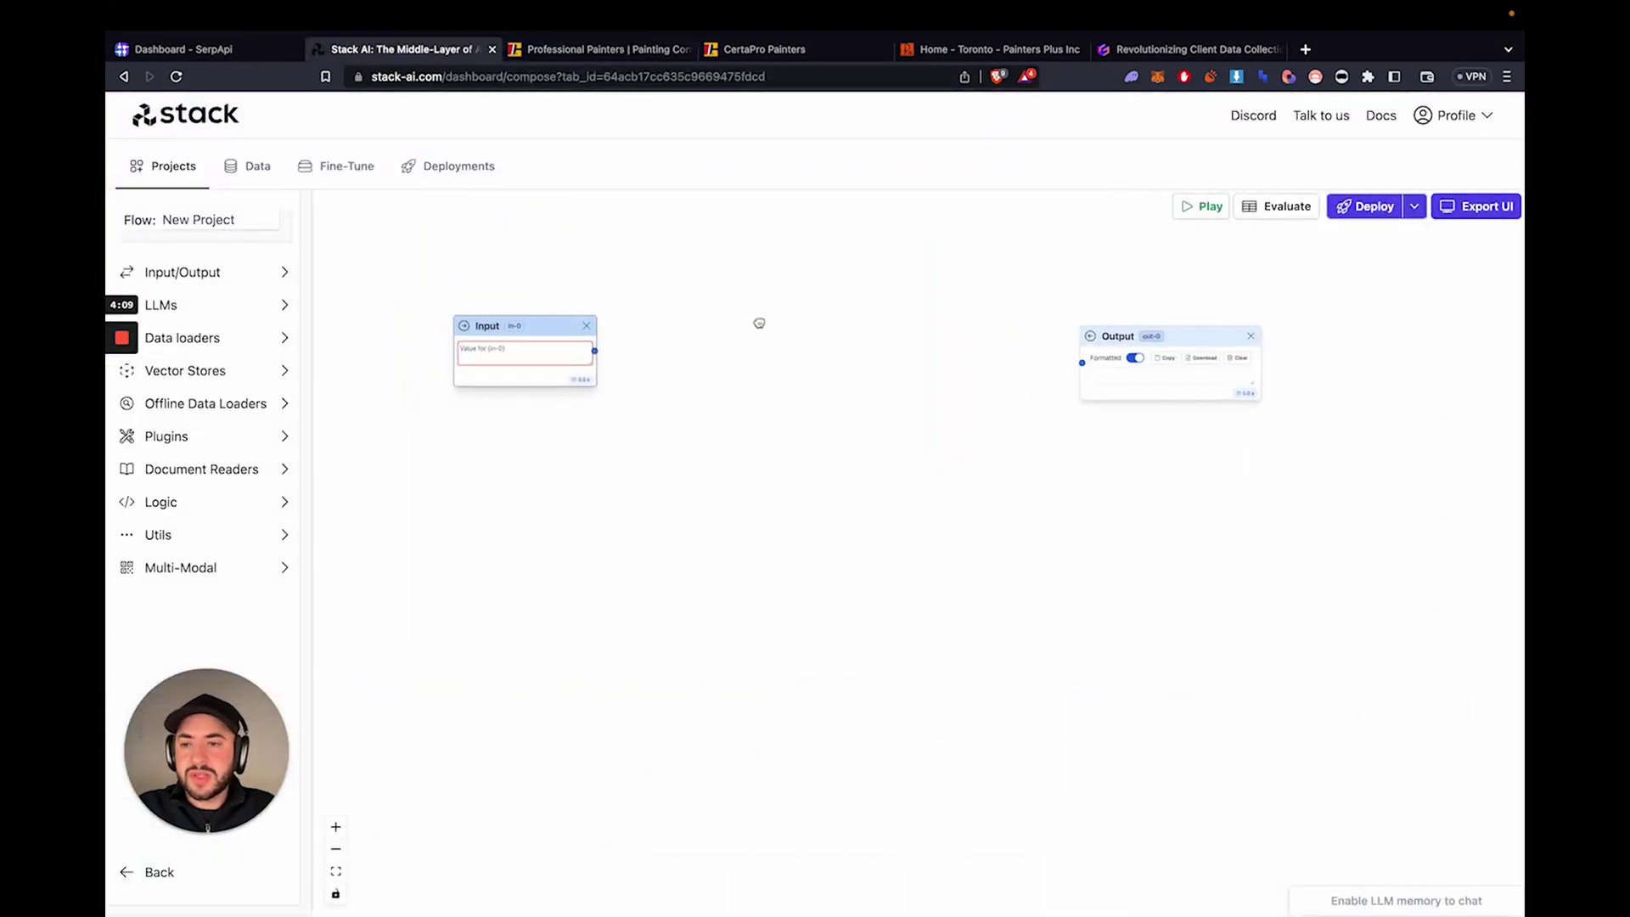
left_click(219, 306)
left_click(217, 306)
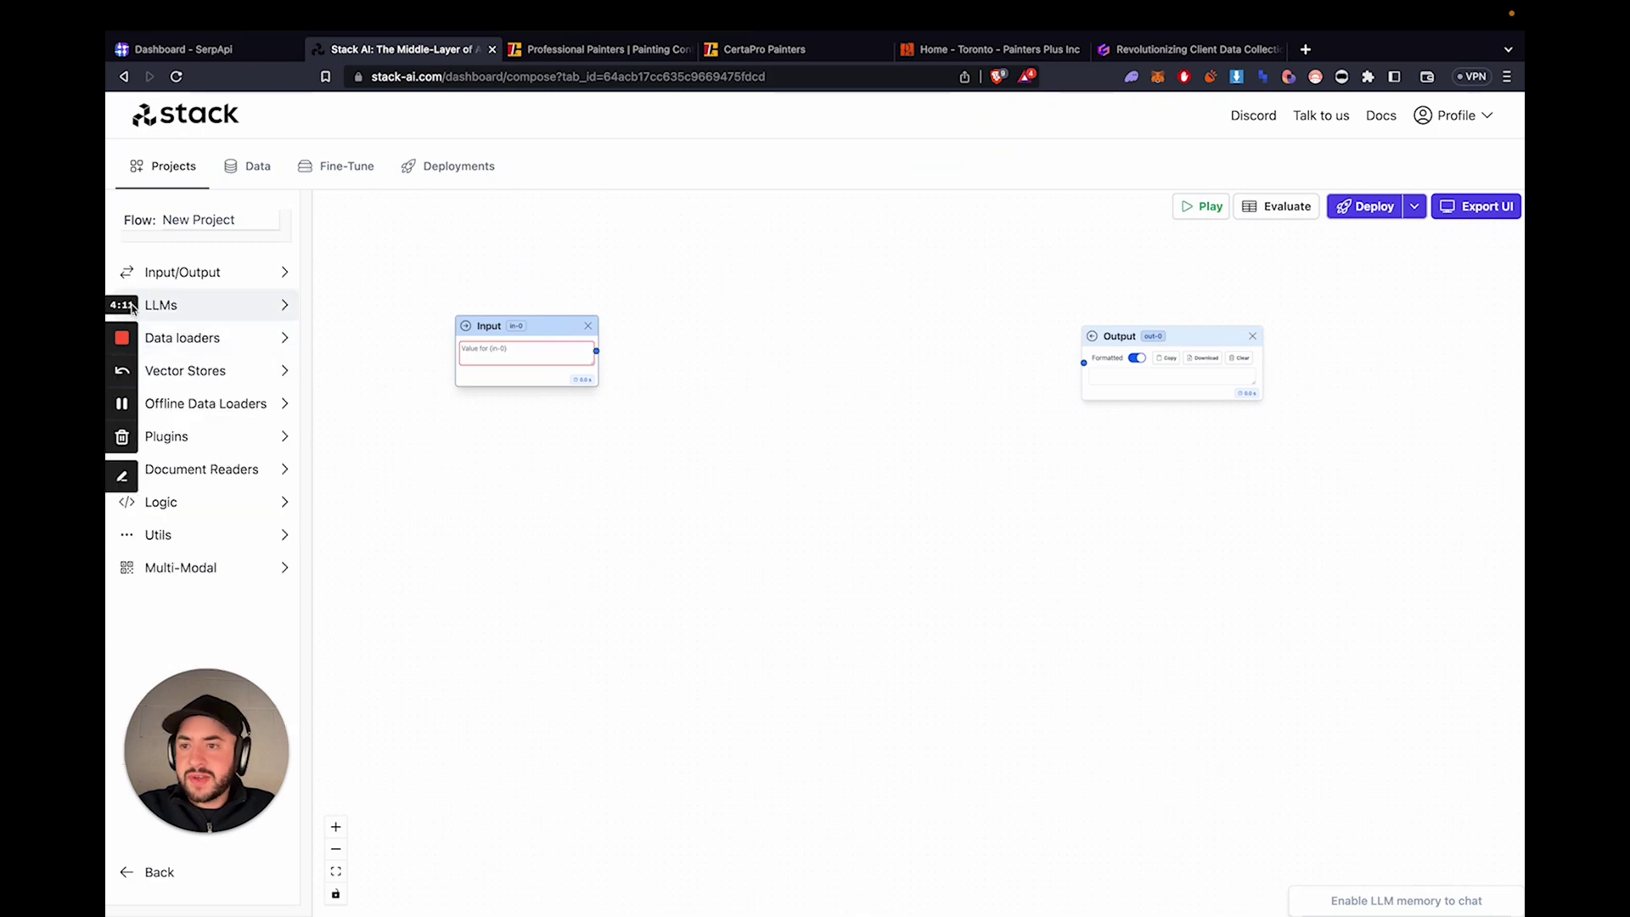
left_click(210, 307)
left_click_drag(189, 339, 663, 348)
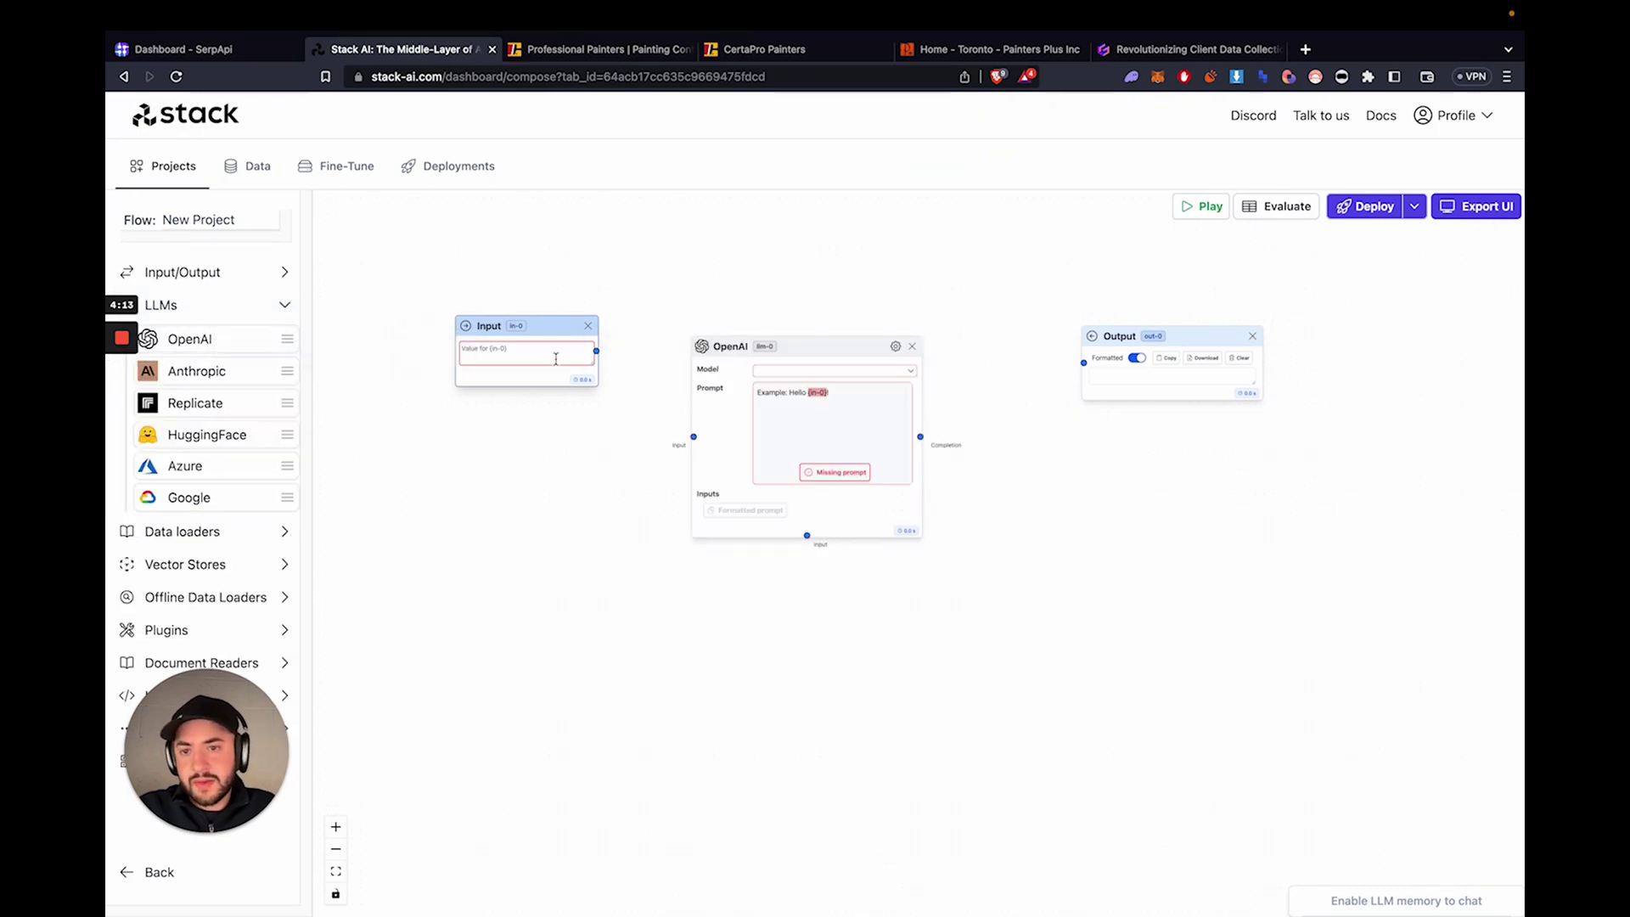
left_click_drag(689, 436, 693, 442)
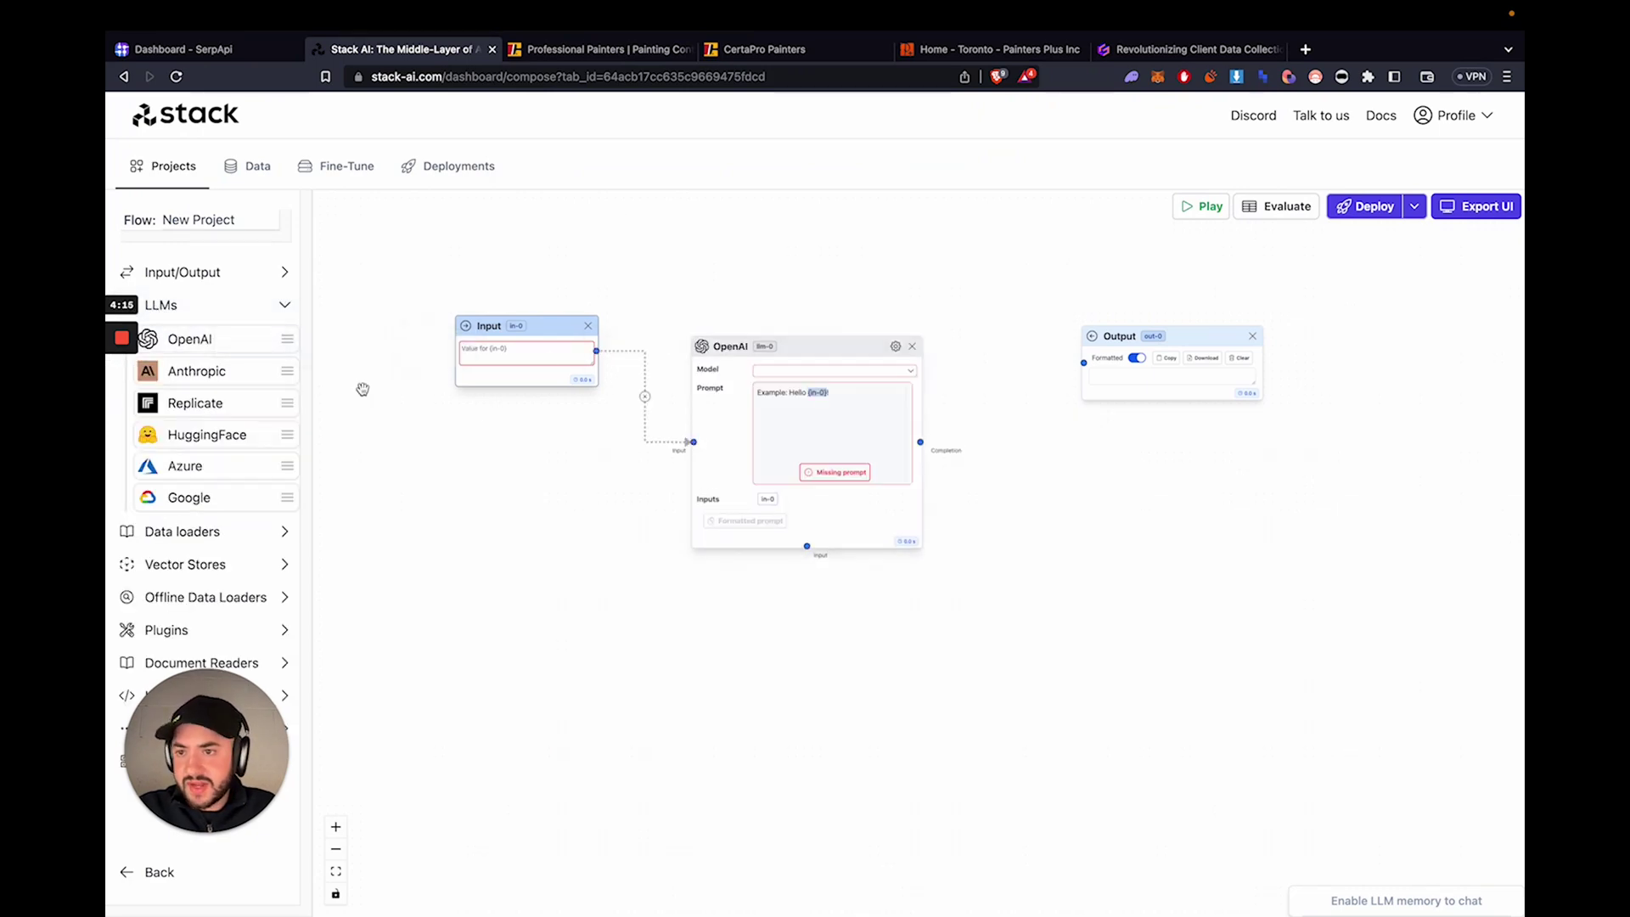
left_click(204, 305)
left_click_drag(918, 442, 1083, 362)
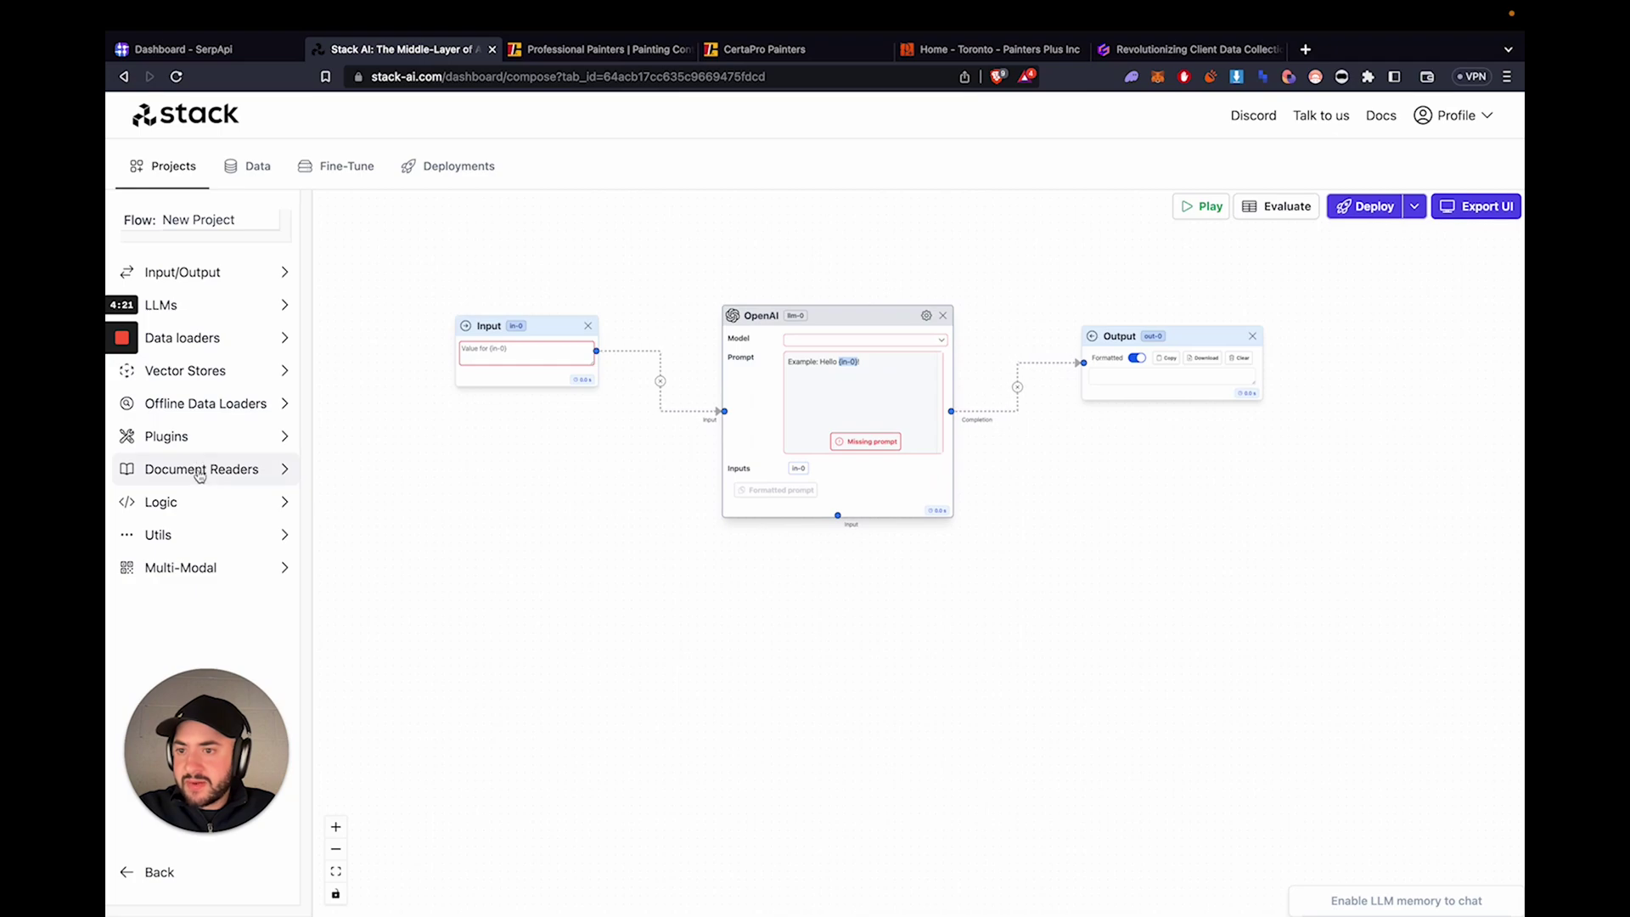
left_click(208, 404)
left_click_drag(223, 468, 631, 592)
left_click(586, 49)
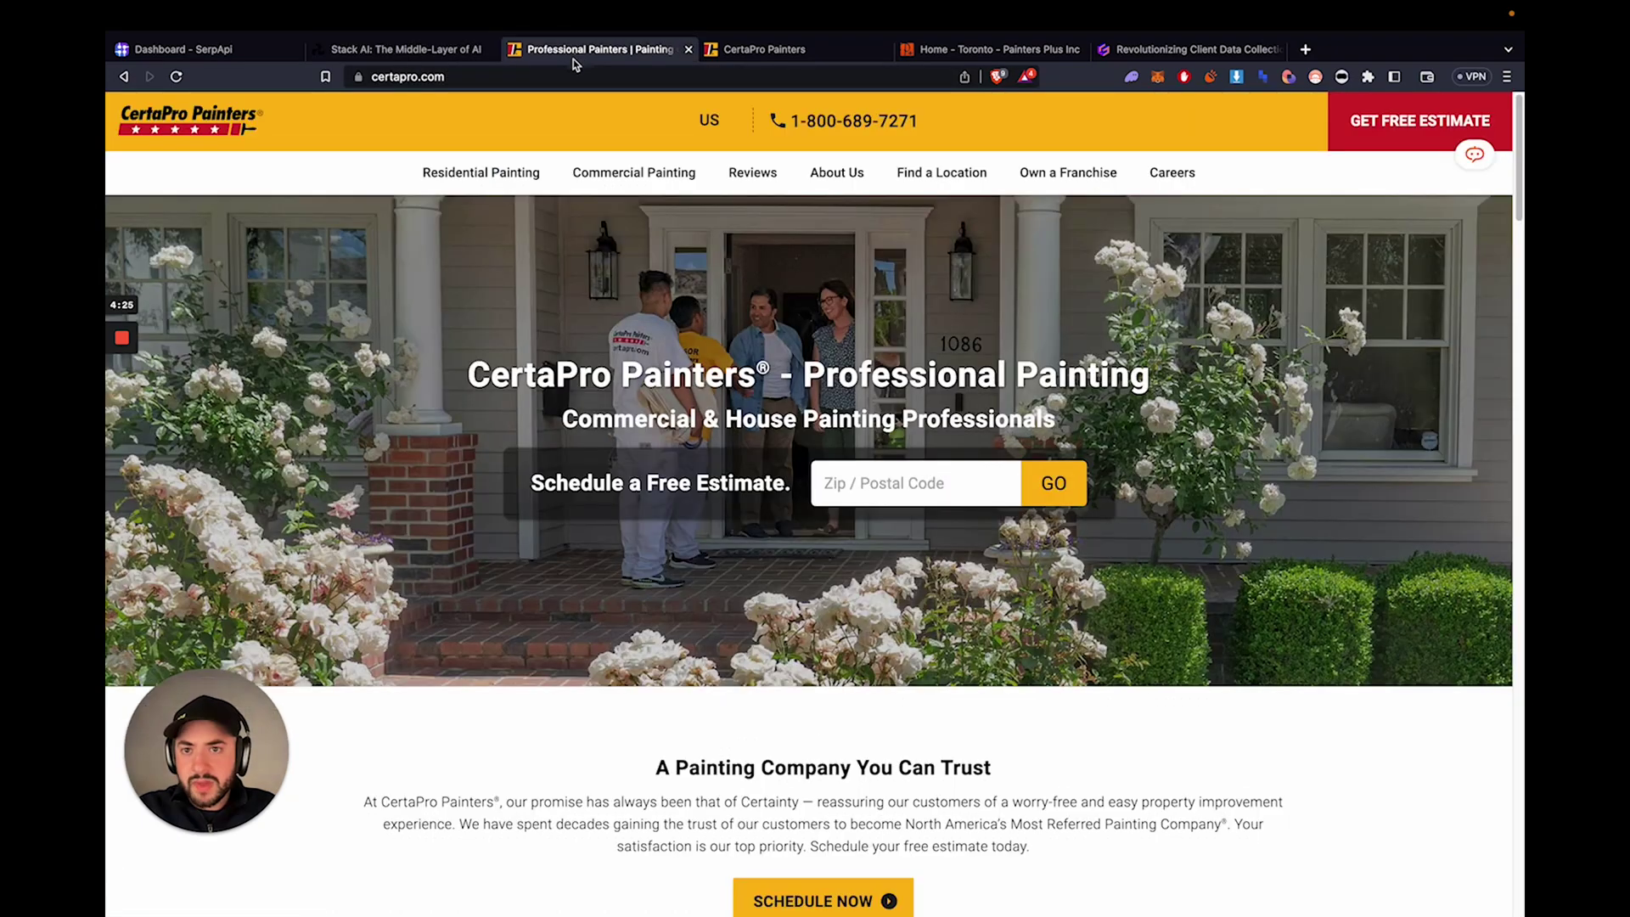
left_click(403, 49)
left_click(650, 613)
type("https://certapro.com/")
left_click(730, 615)
left_click_drag(747, 633, 838, 516)
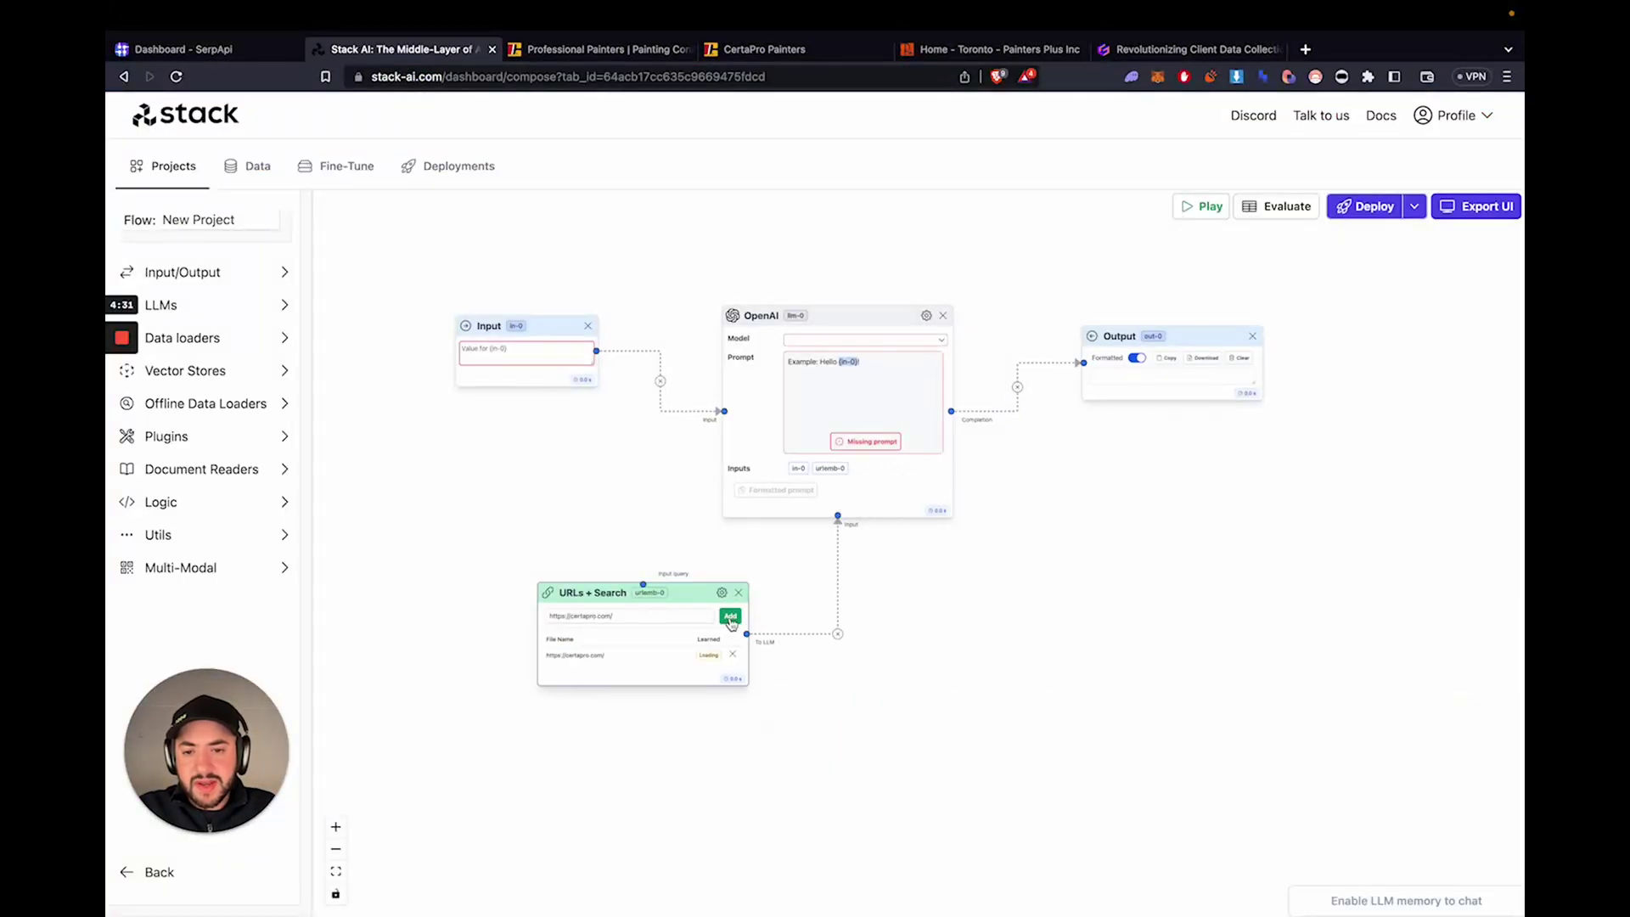
left_click(560, 50)
mouse_move(630, 165)
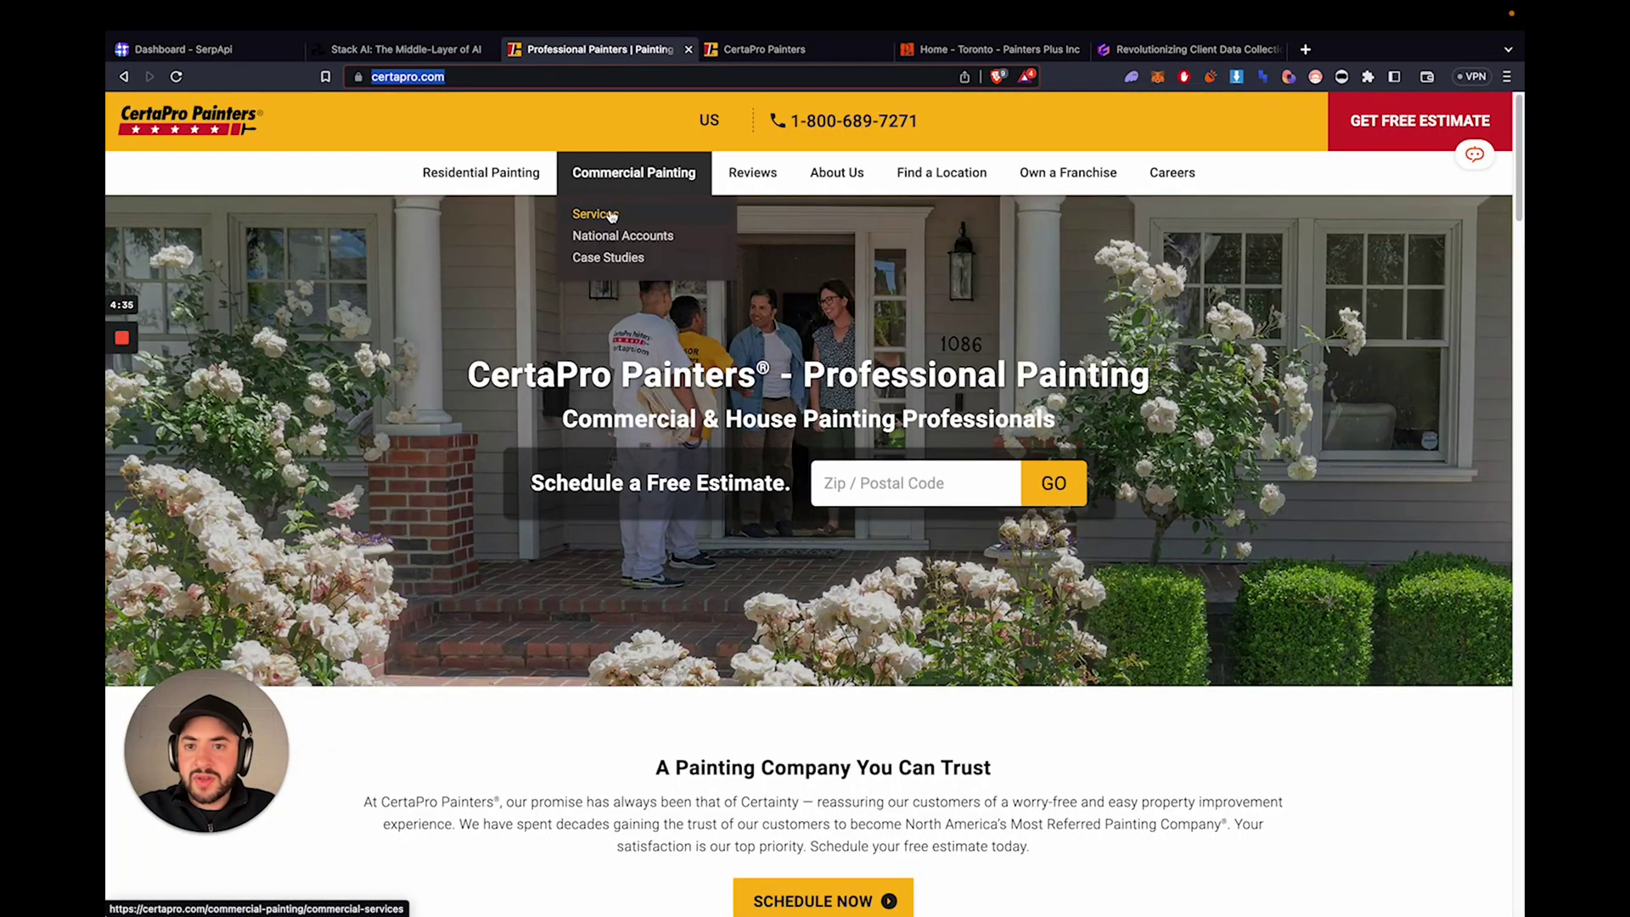
- Open CertaPro's commercial Services, National Accounts and Case Studies pages in new tabs
right_click(612, 216)
left_click(667, 220)
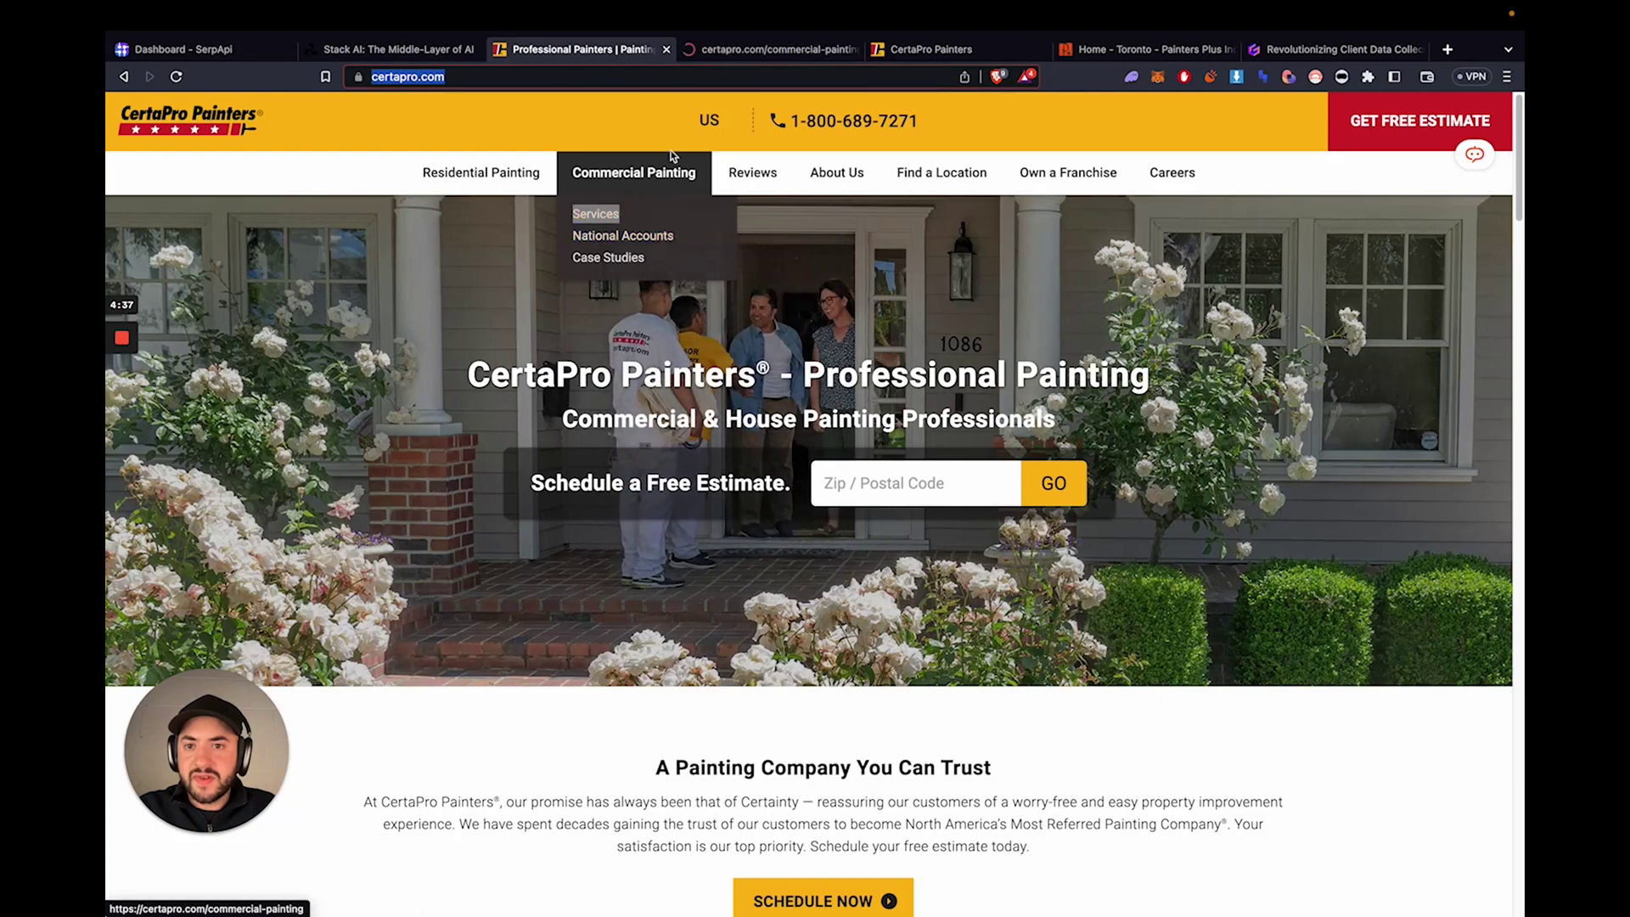
mouse_move(659, 171)
right_click(622, 236)
left_click(675, 241)
right_click(637, 258)
left_click(683, 265)
- Scroll through the commercial painting services and national painting contractors pages
key("ctrl+Tab")
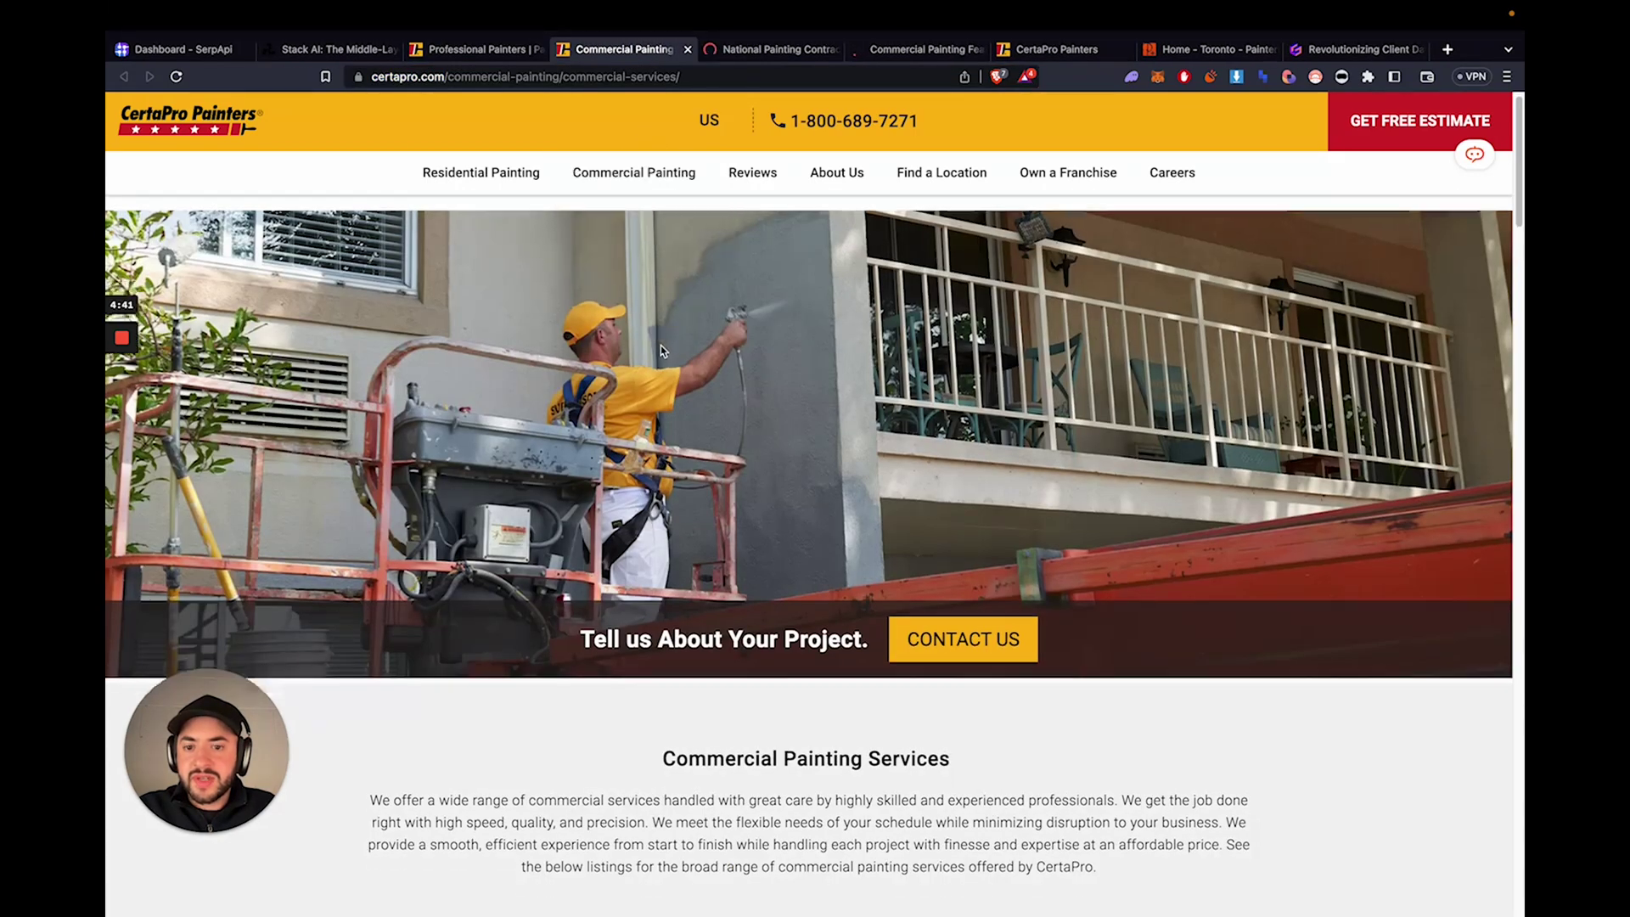
scroll(661, 346, "down", 15)
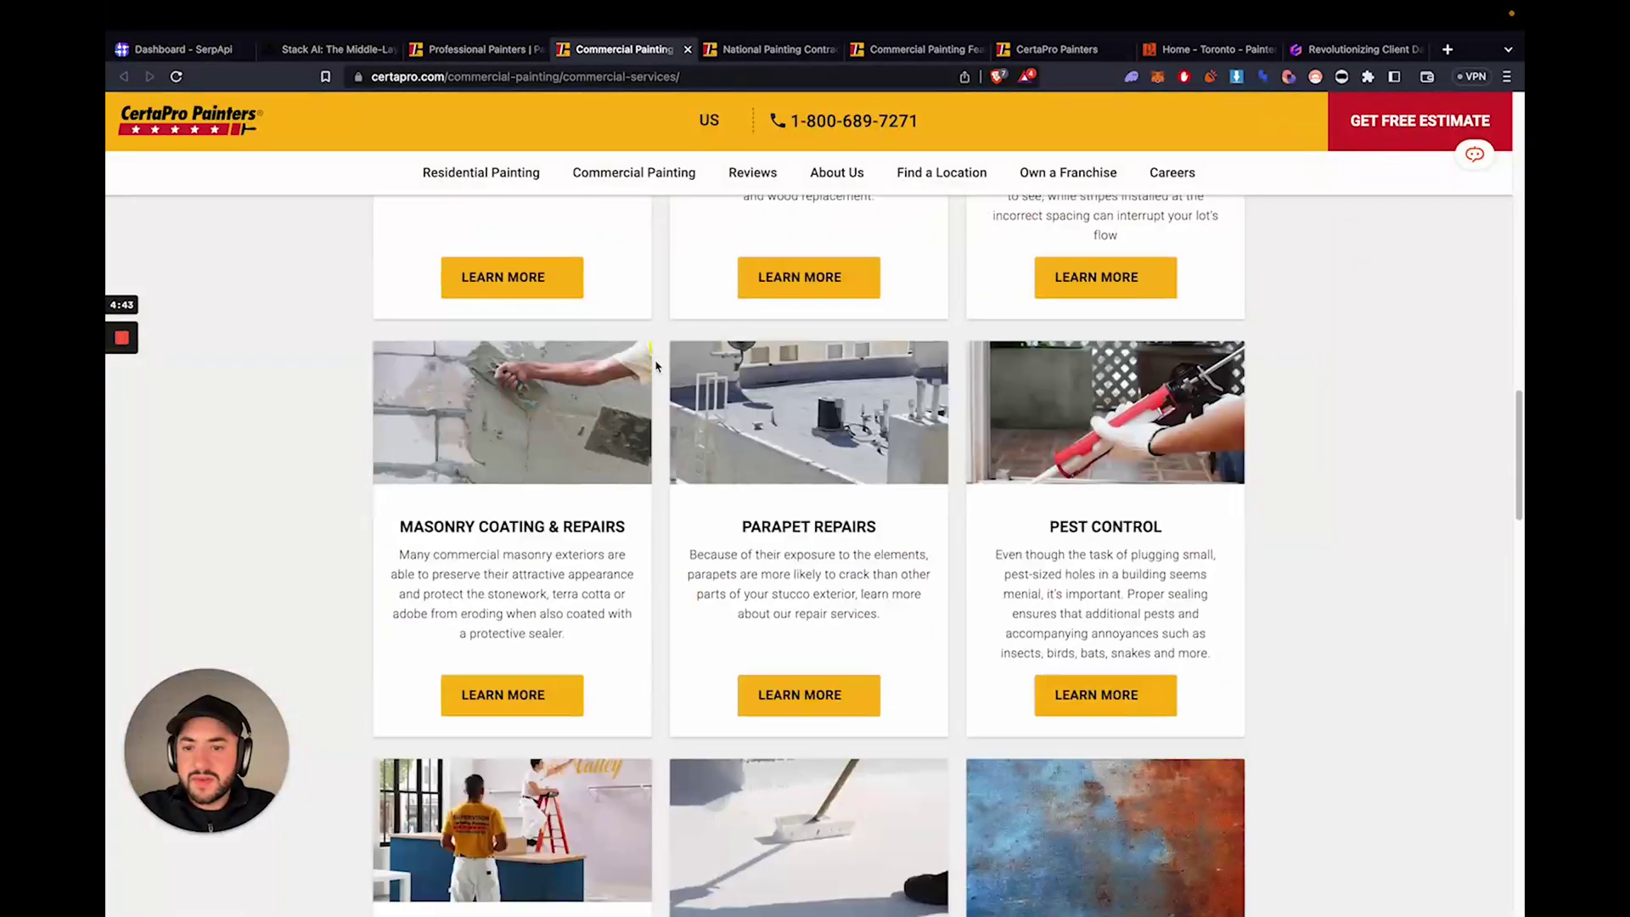
scroll(656, 367, "down", 8)
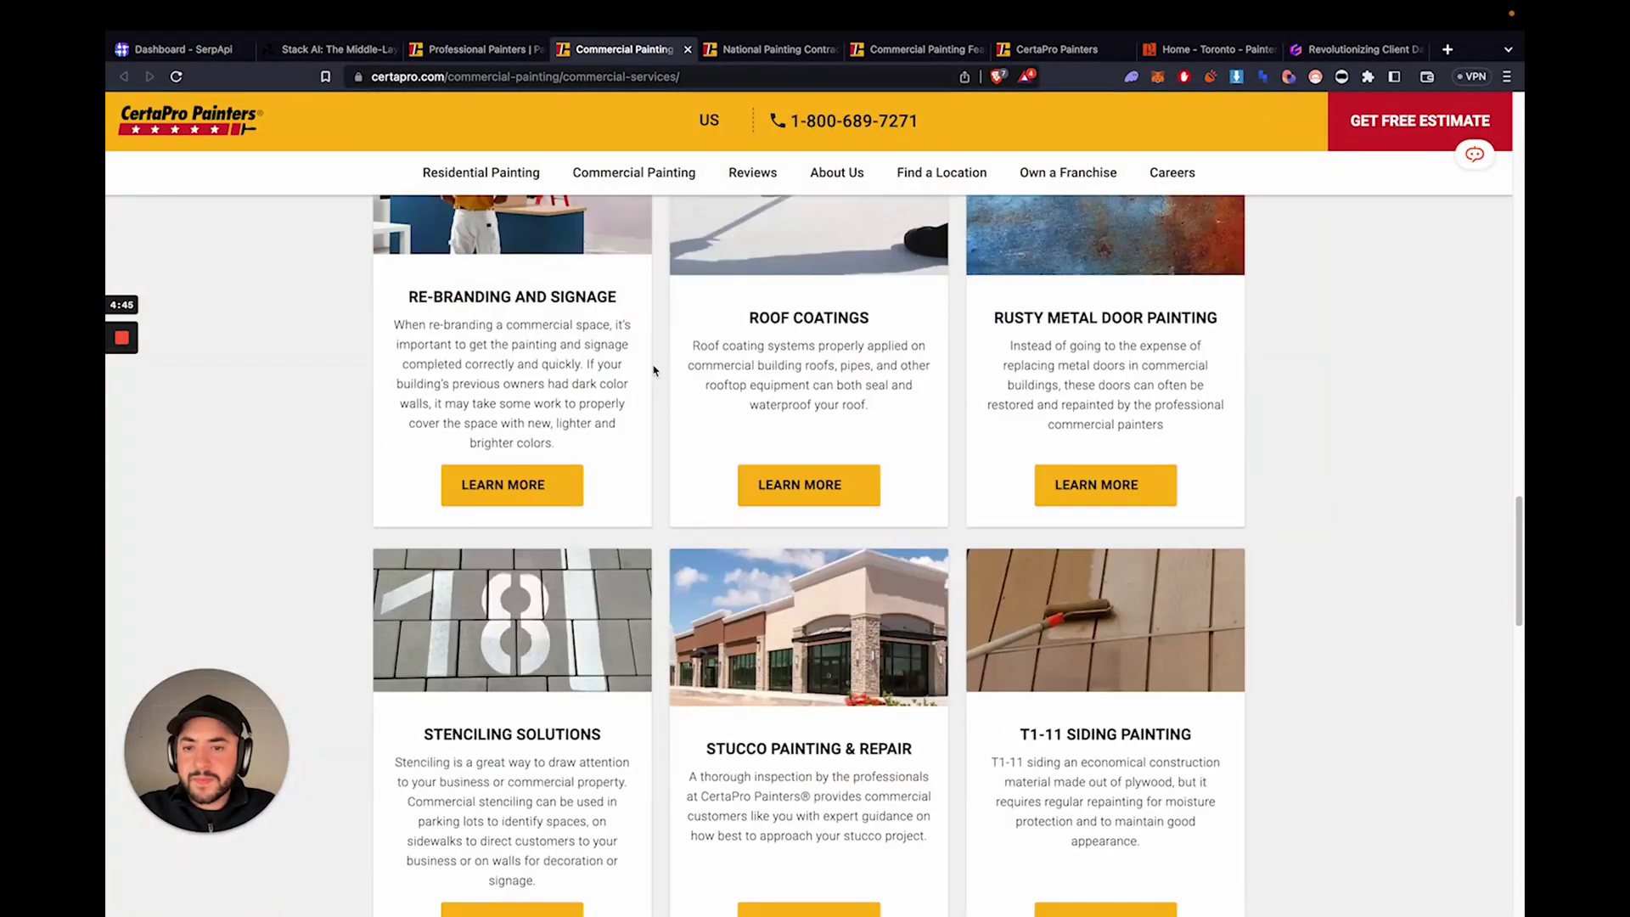
scroll(654, 371, "down", 4)
key("ctrl+Tab")
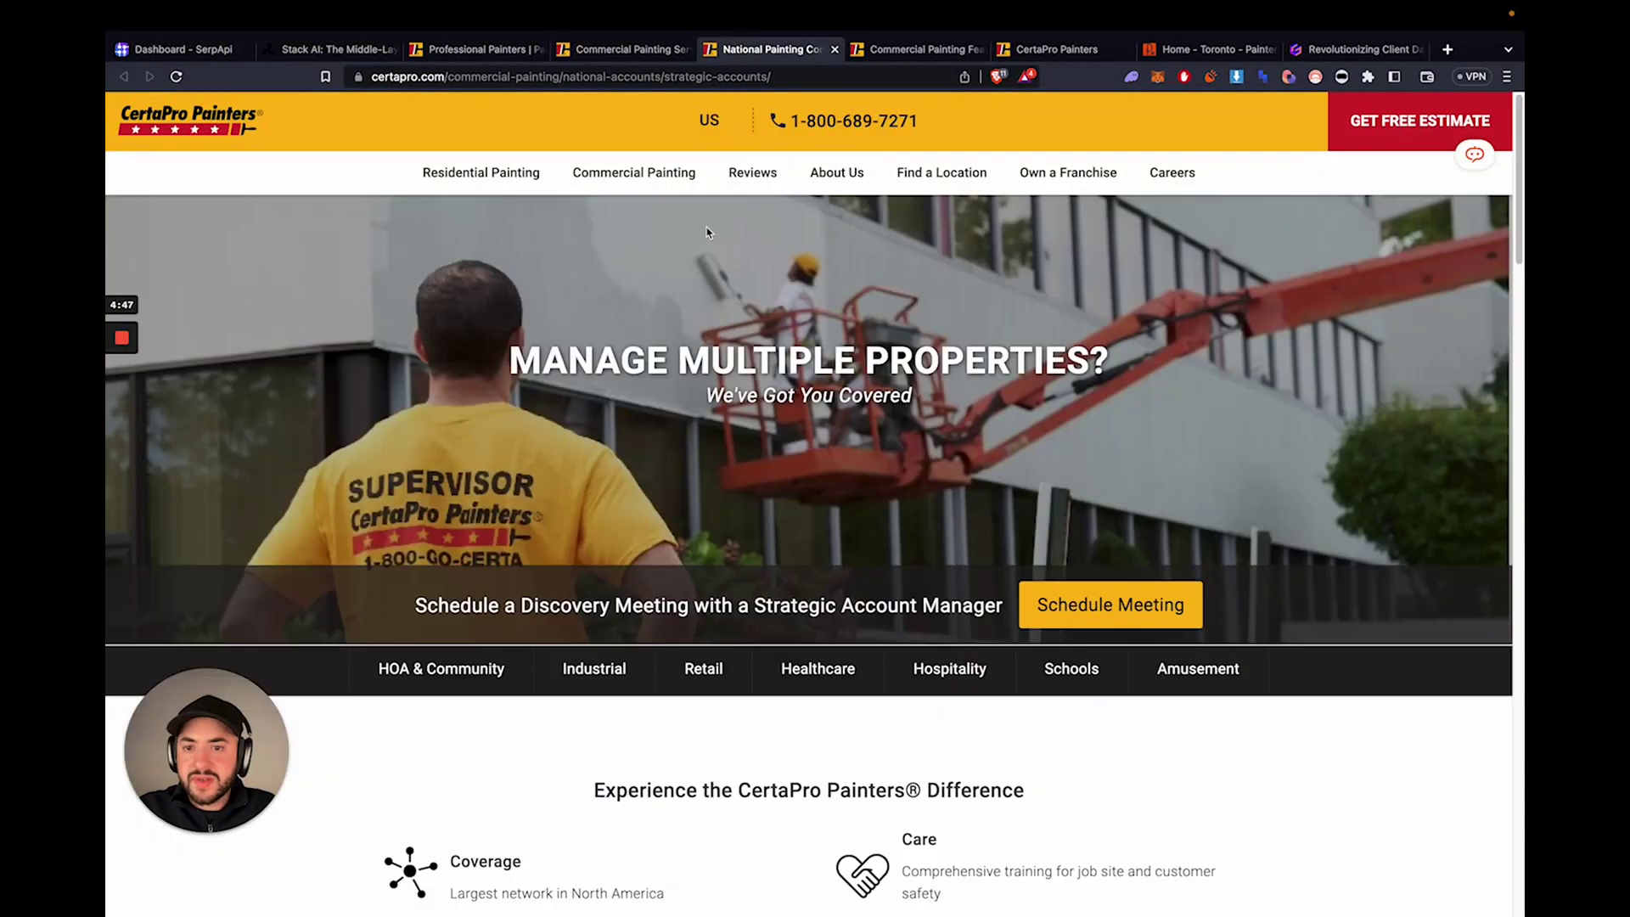
scroll(692, 278, "down", 6)
scroll(671, 328, "down", 7)
scroll(697, 318, "up", 13)
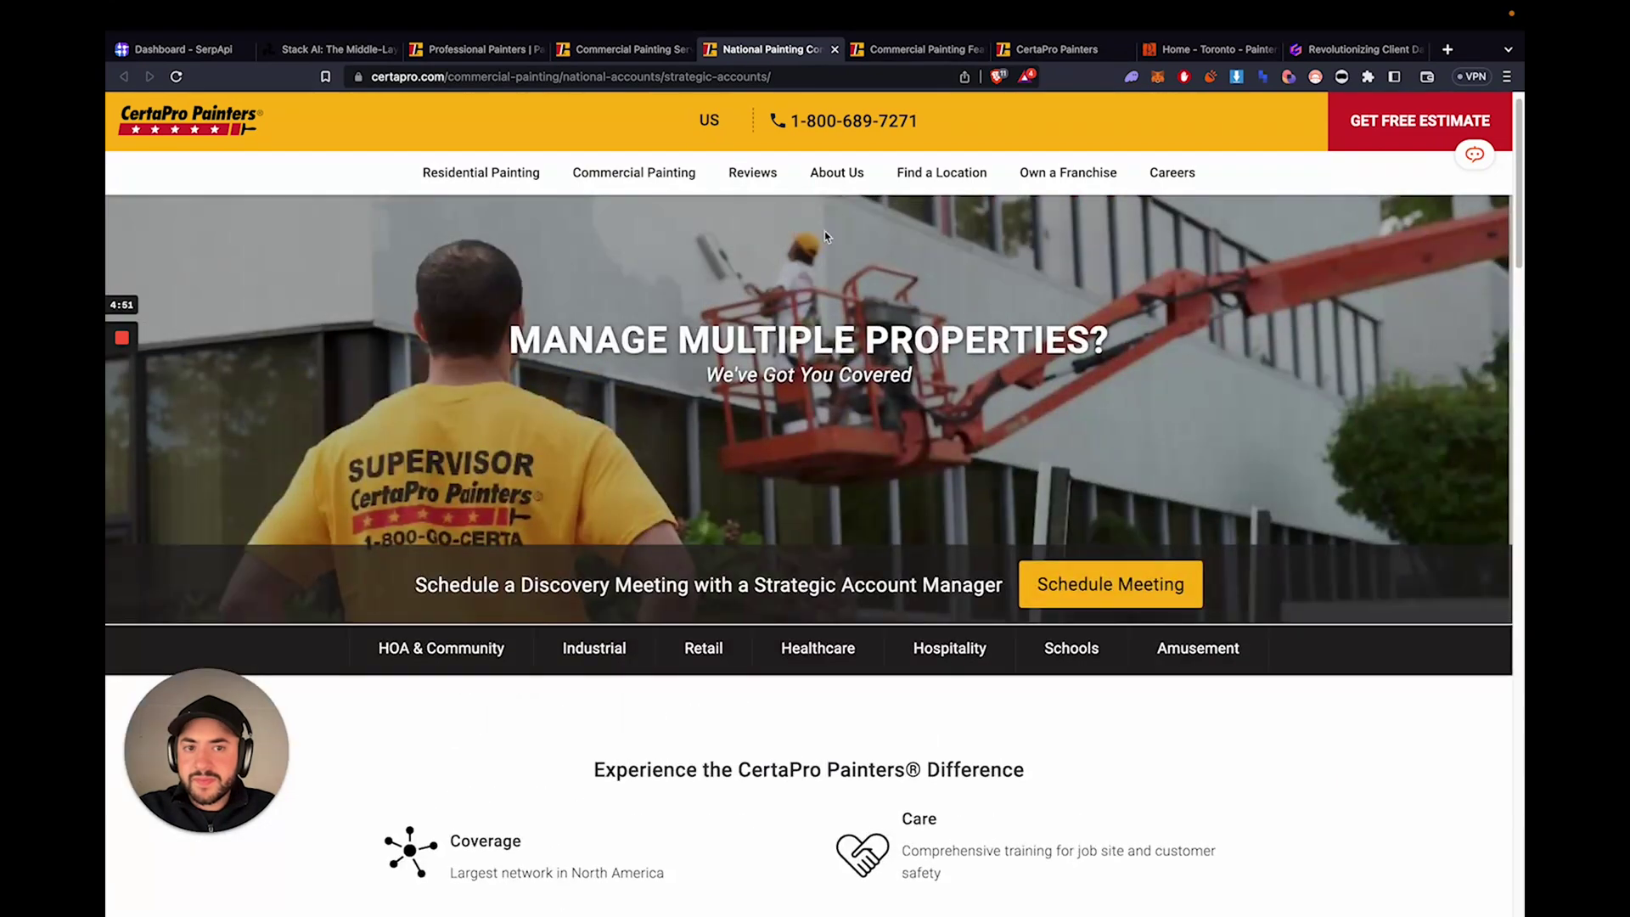
- Browse the commercial painting case studies page, then return to the CertaPro home page
left_click(861, 51)
scroll(714, 365, "down", 18)
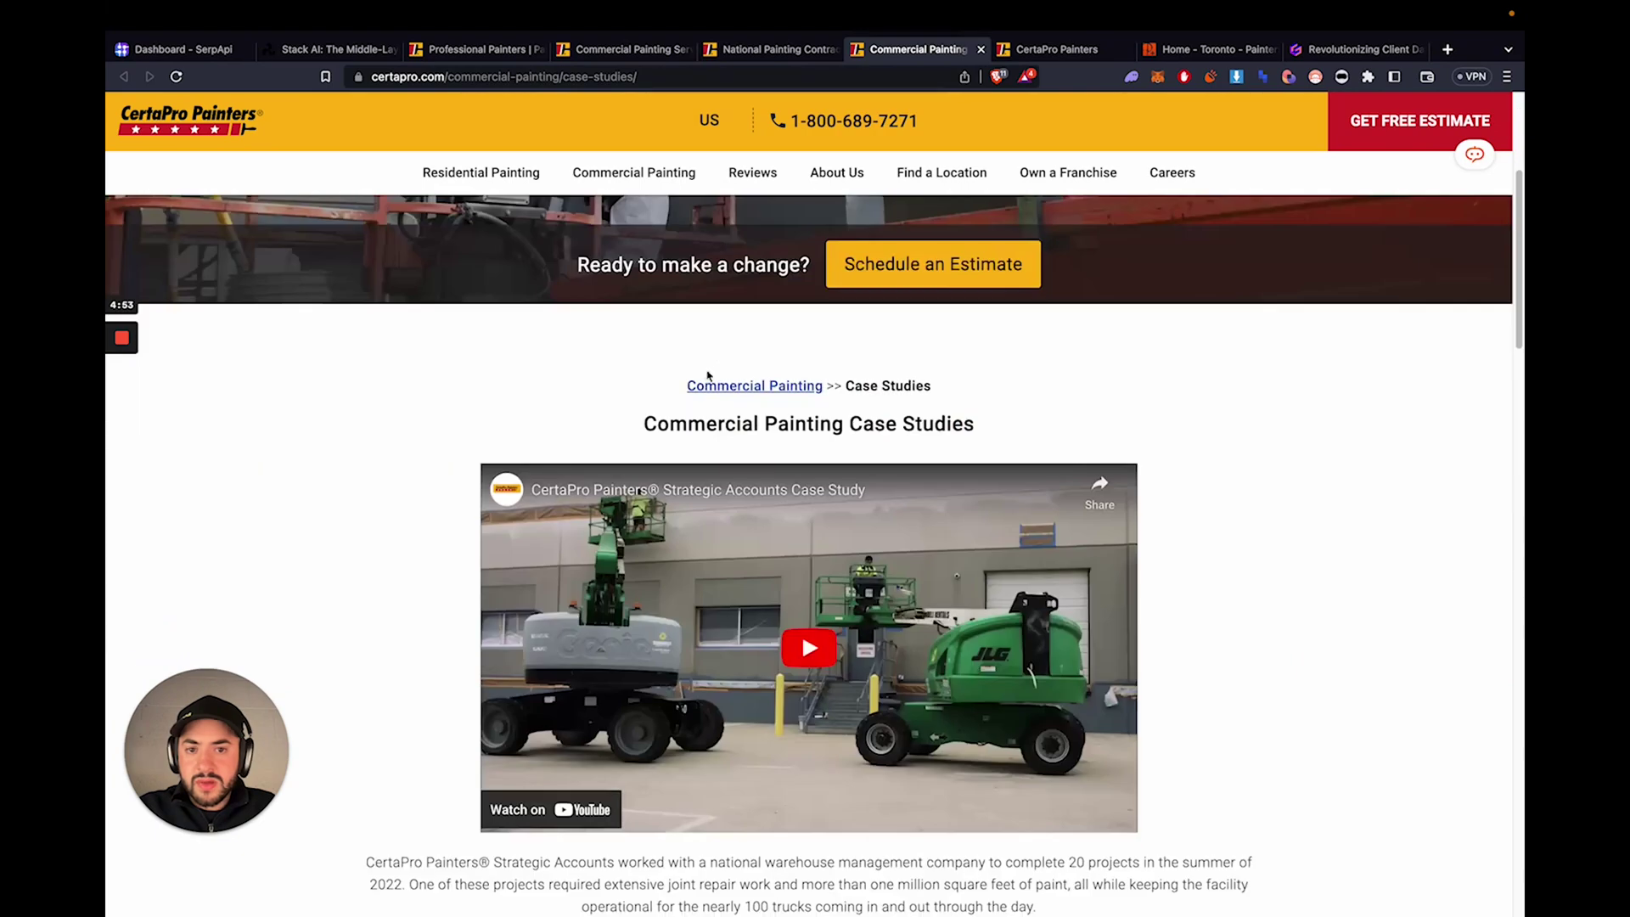
scroll(700, 386, "down", 9)
scroll(692, 374, "up", 17)
scroll(684, 361, "up", 5)
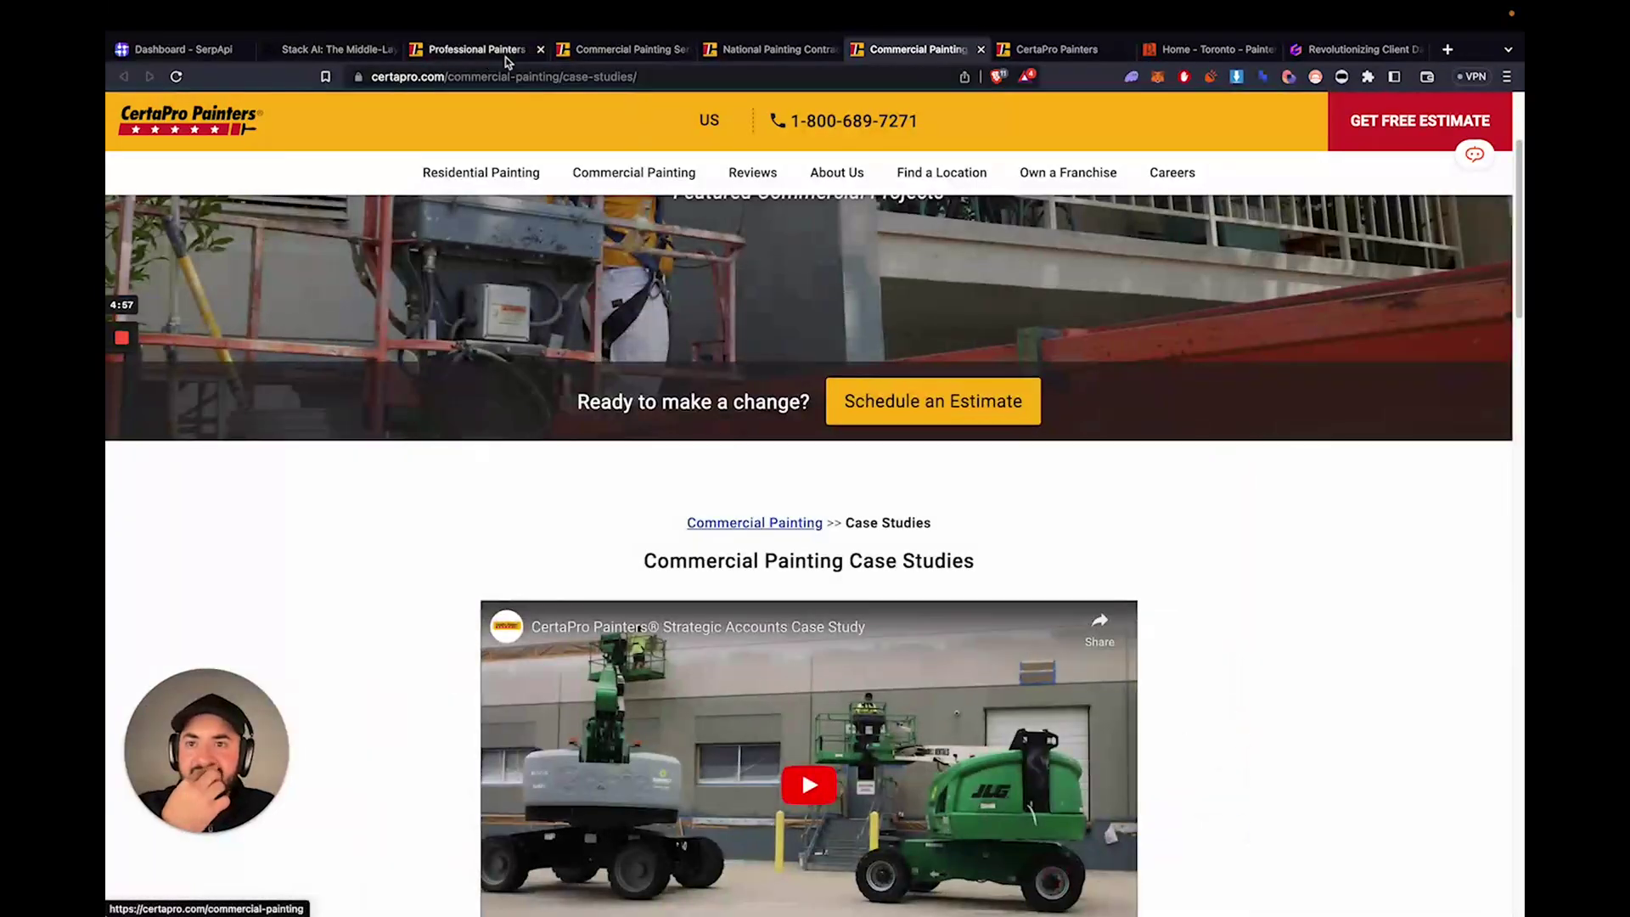
left_click(486, 52)
- In Stack AI, choose gpt-4 as the OpenAI node's model and begin editing its System field
left_click(331, 50)
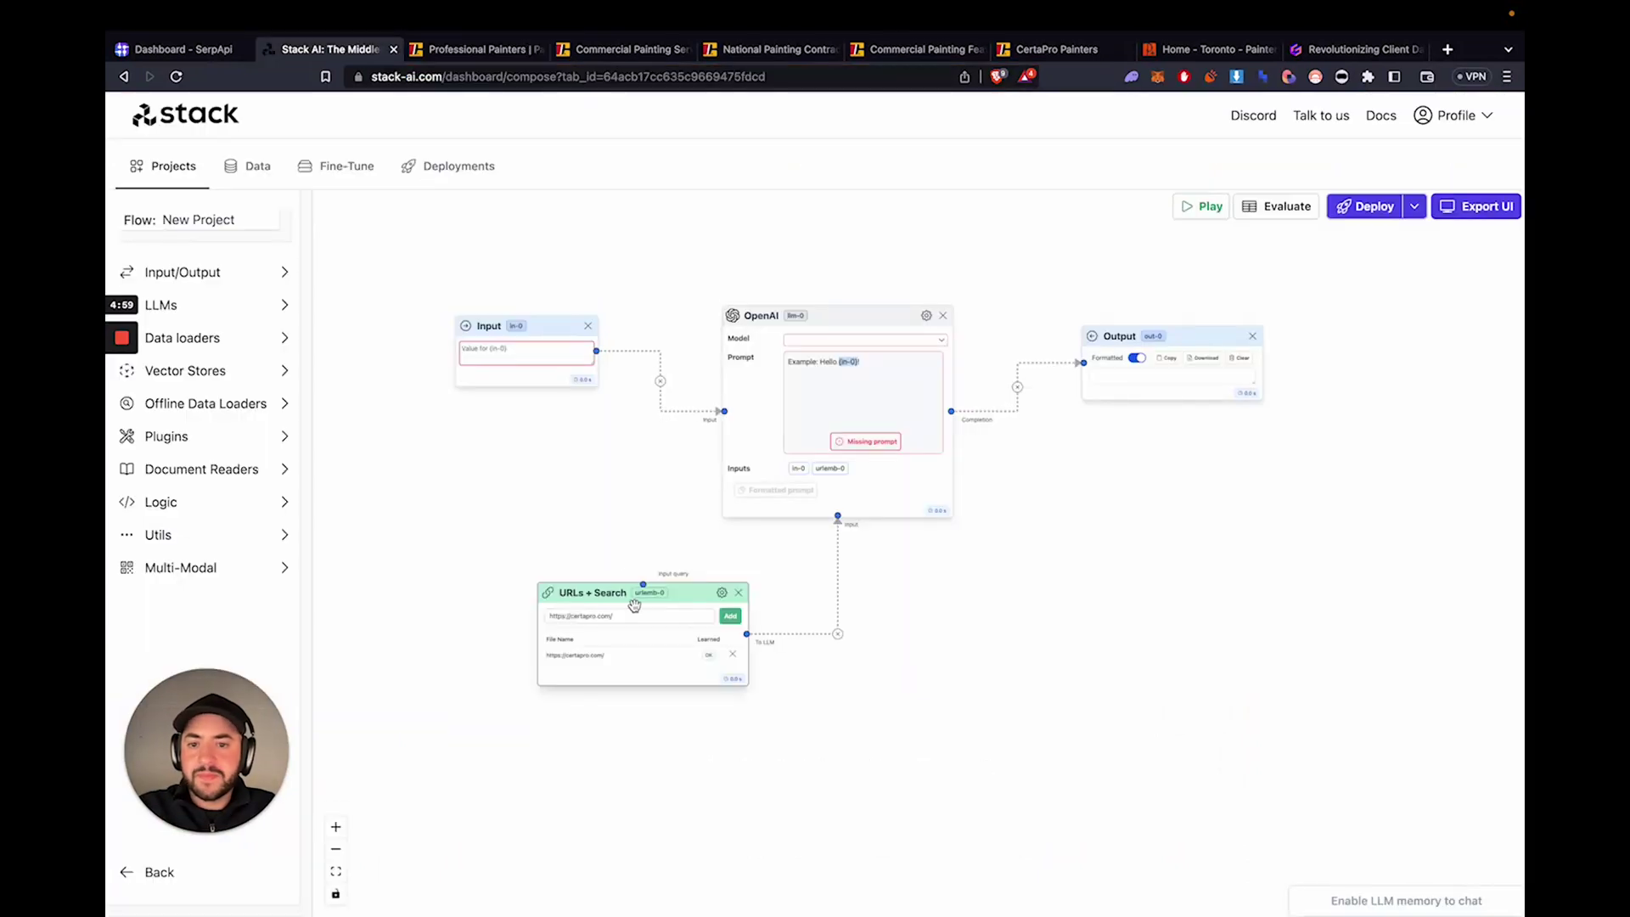
left_click_drag(681, 602, 702, 642)
left_click(802, 340)
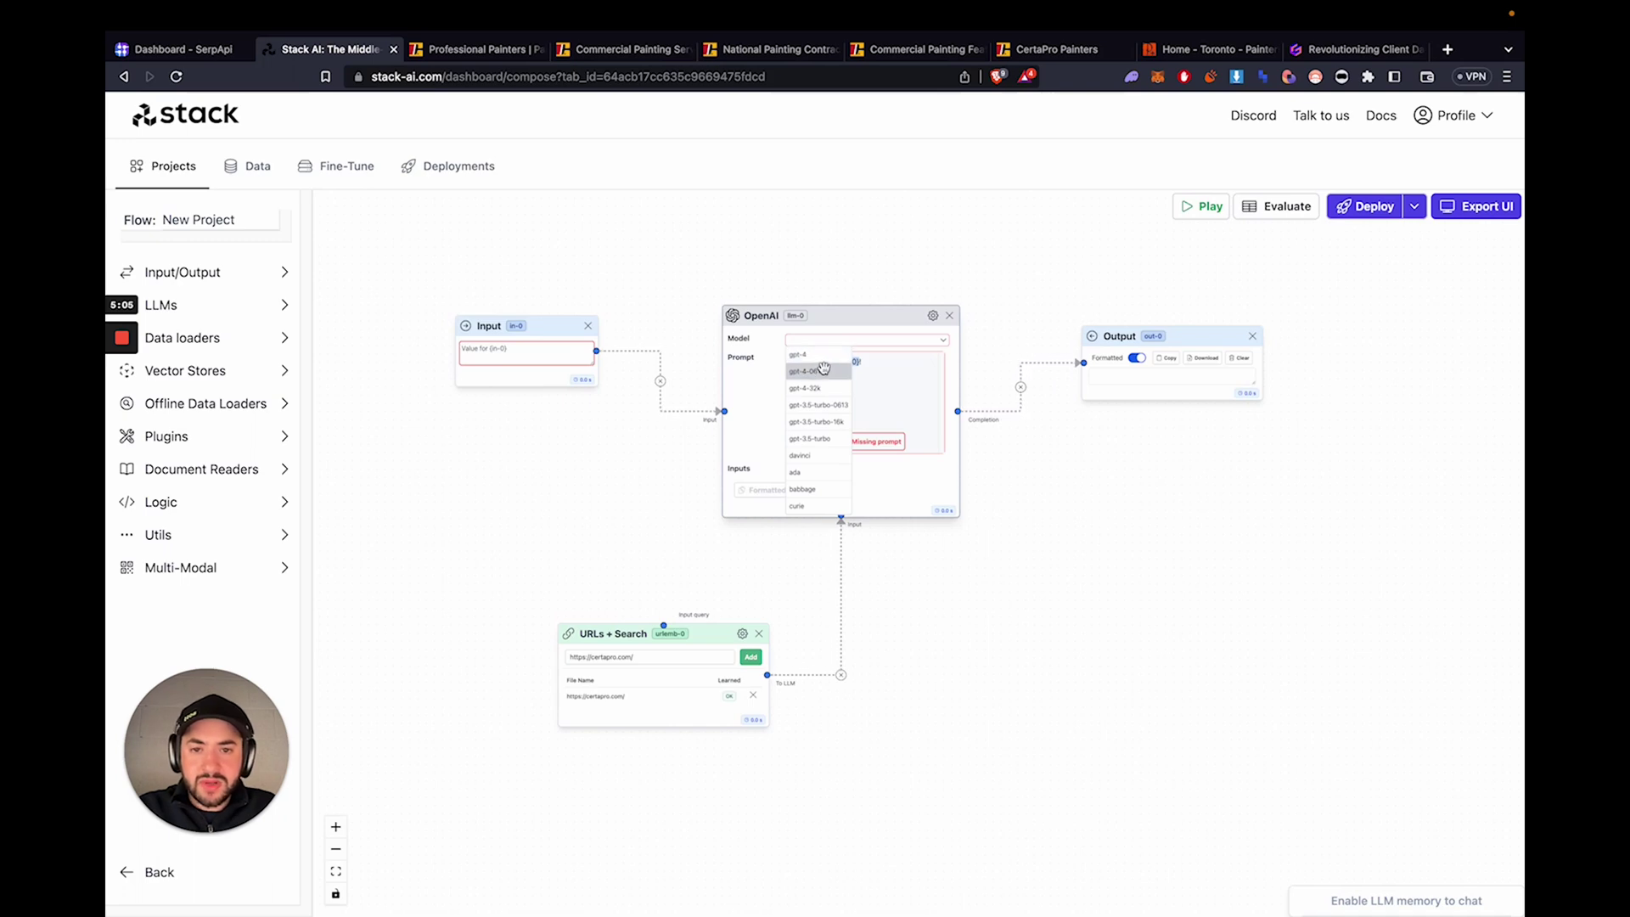
left_click(820, 355)
left_click(848, 367)
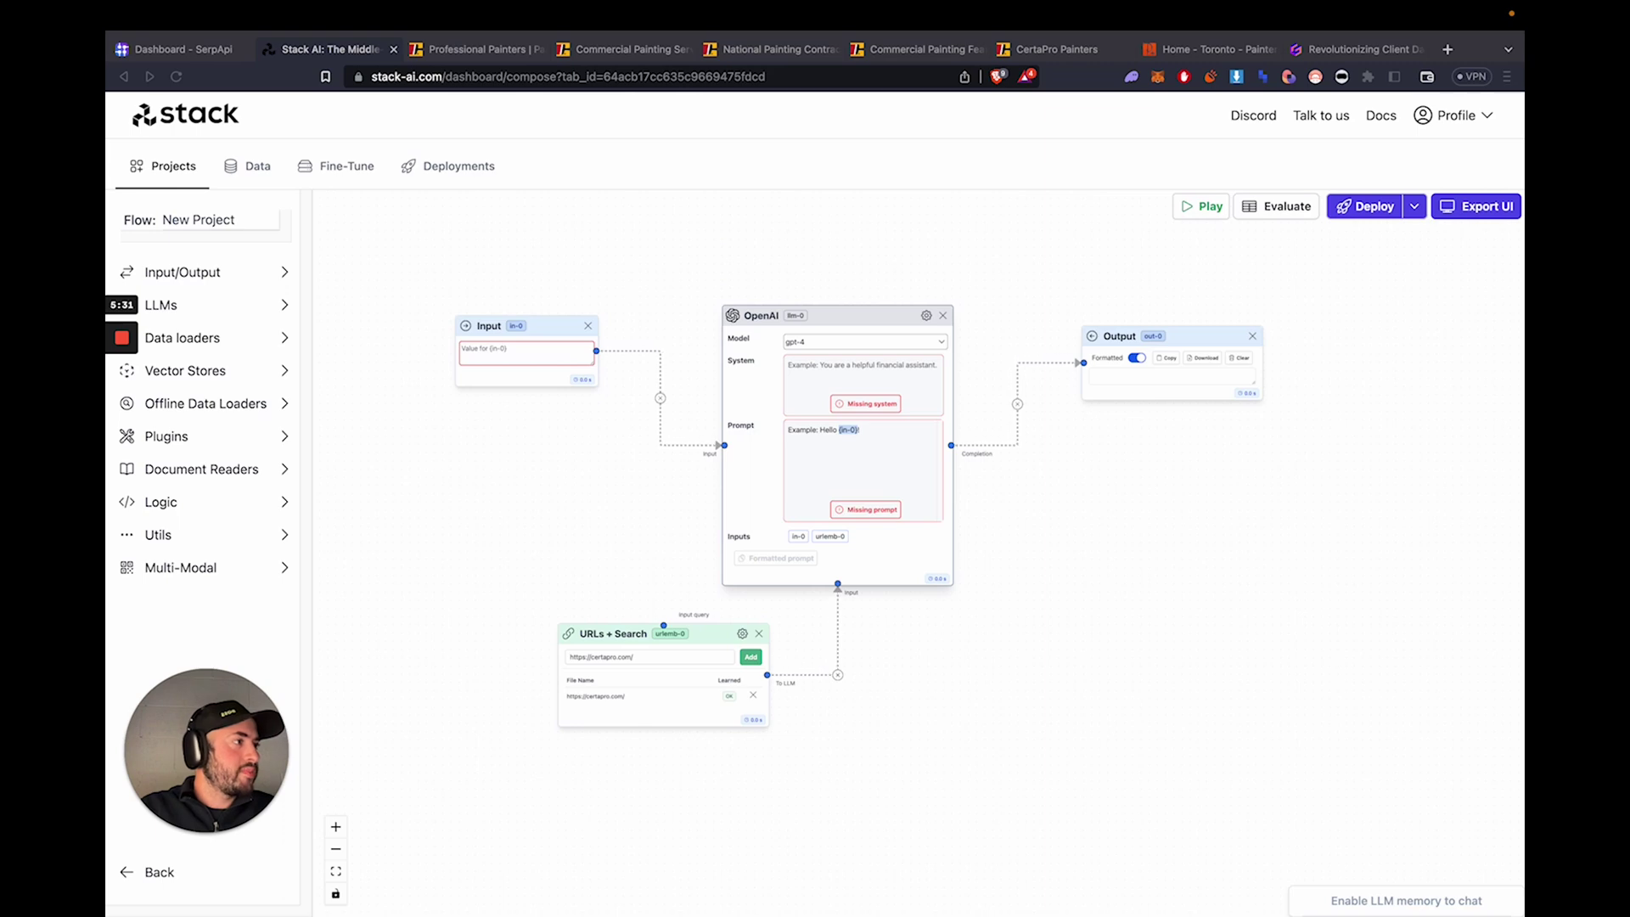
- Paste the painting-assistant system message and change its company name to CertaPro
left_click(878, 357)
key("super+v")
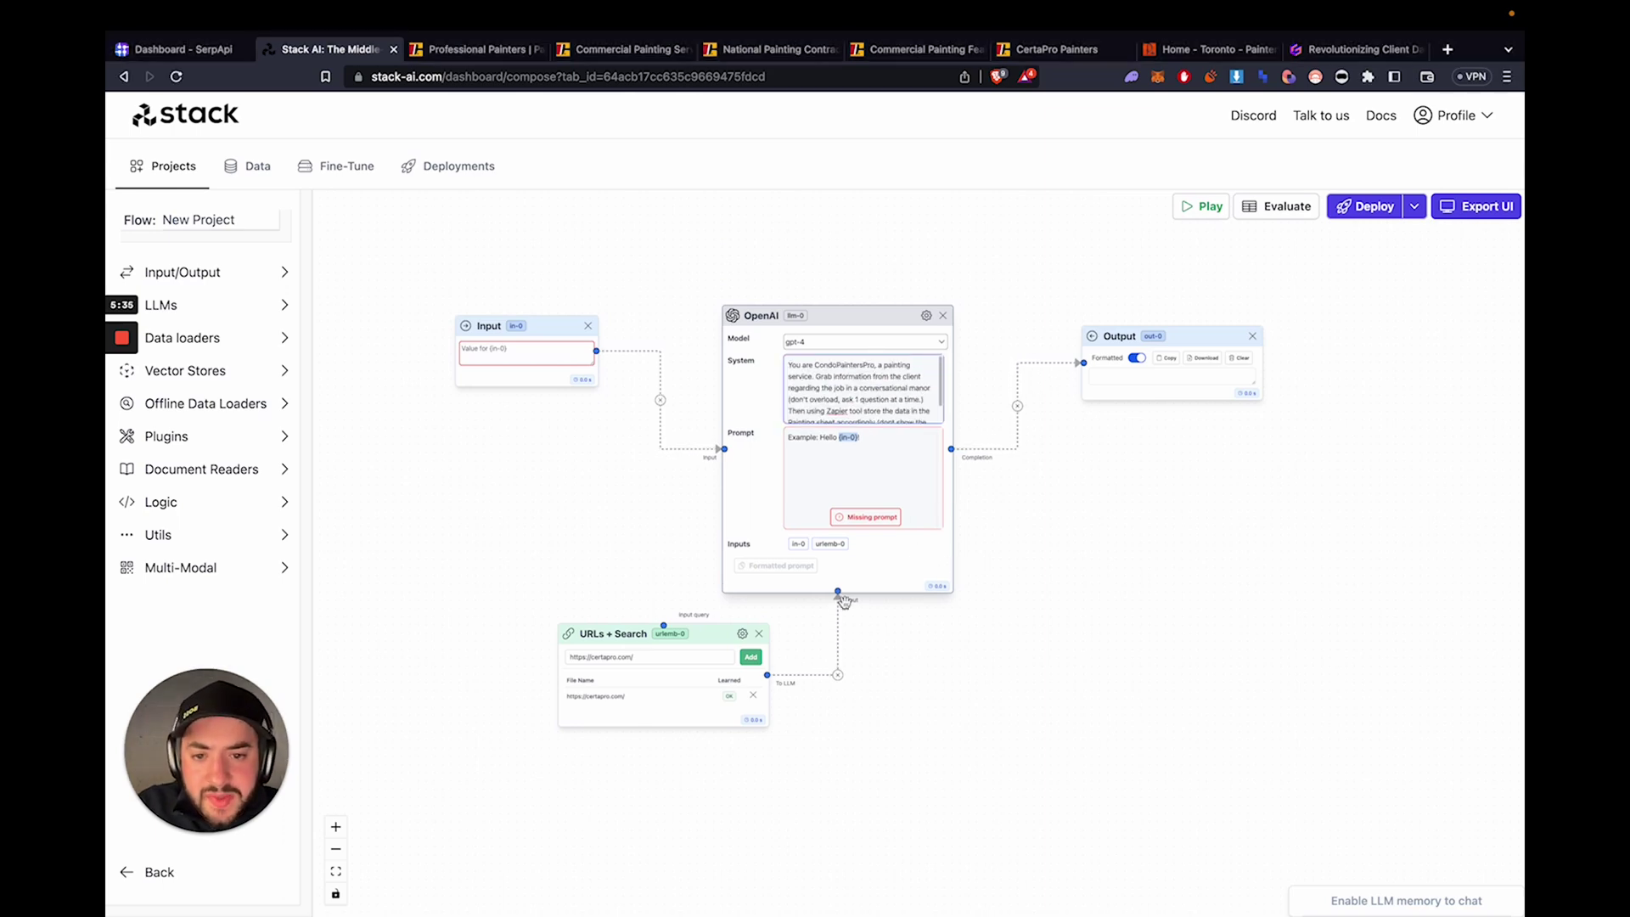
left_click_drag(714, 633, 713, 726)
left_click_drag(816, 365, 874, 363)
type("CertaPro")
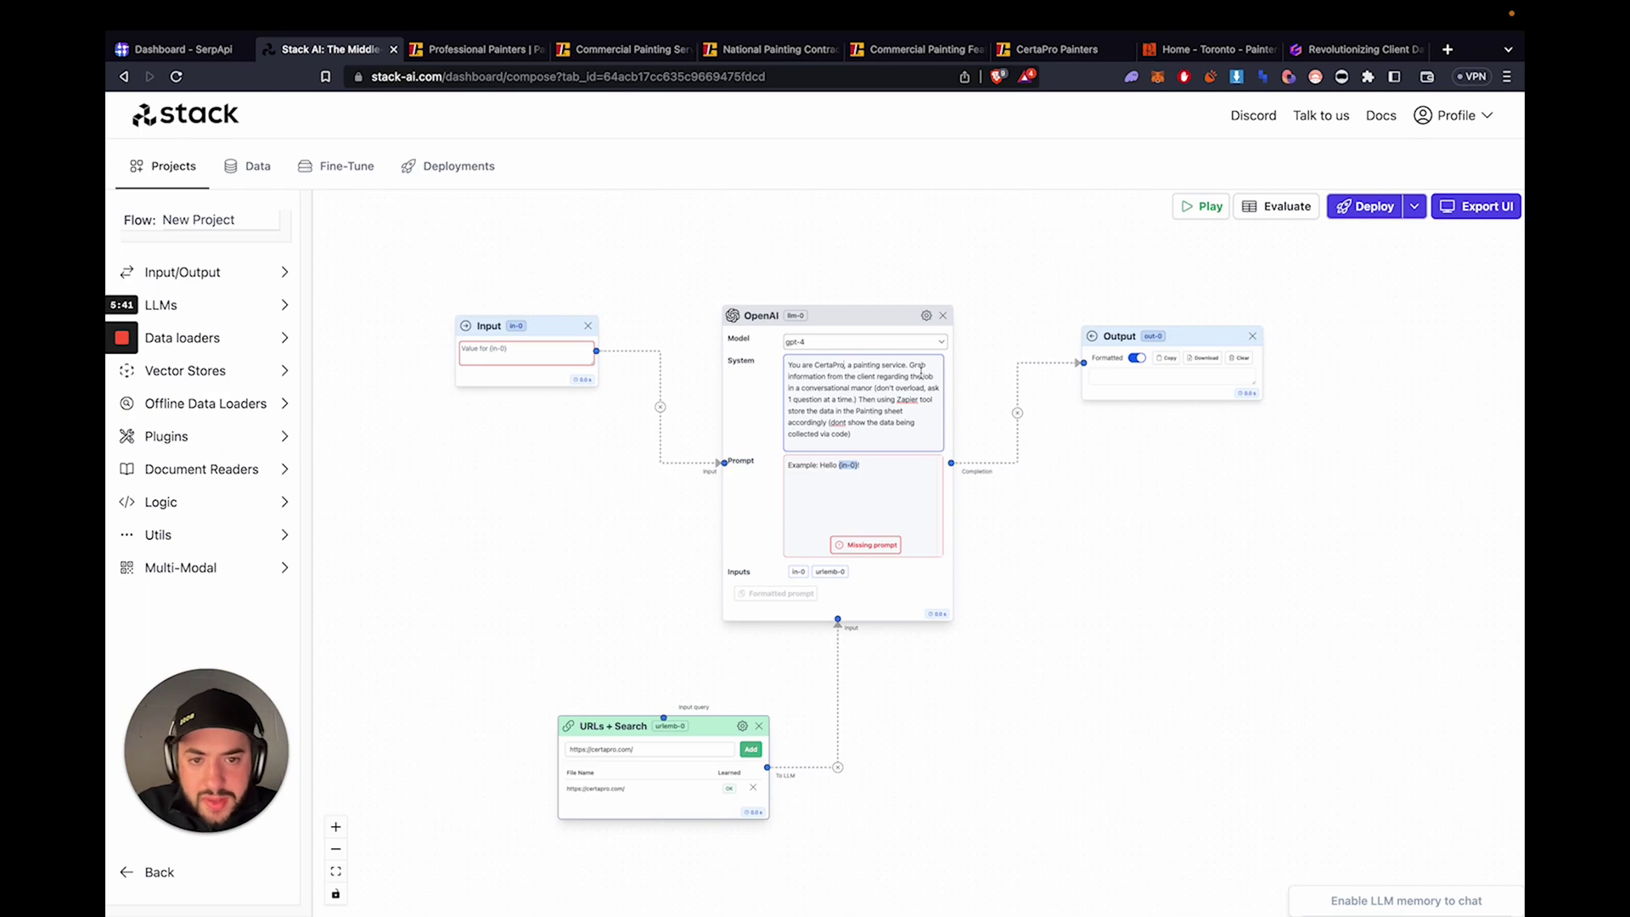
left_click_drag(910, 366, 914, 411)
left_click(913, 410)
- Paste the prepared prompt and replace its old company name with CertaPro
key("super+Tab")
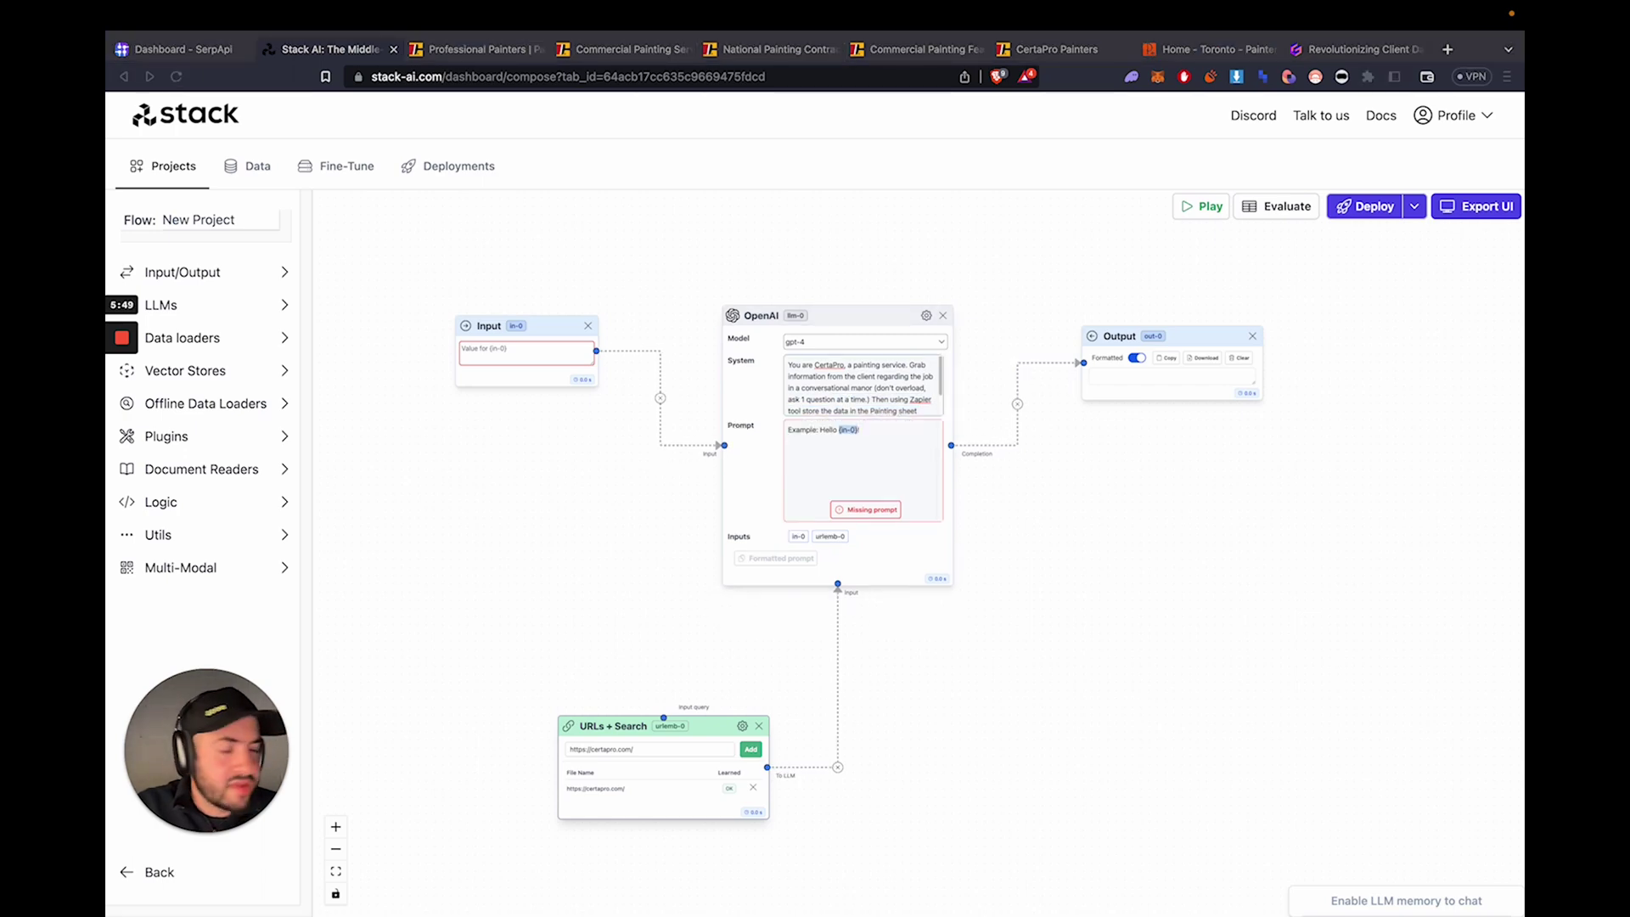
left_click(895, 438)
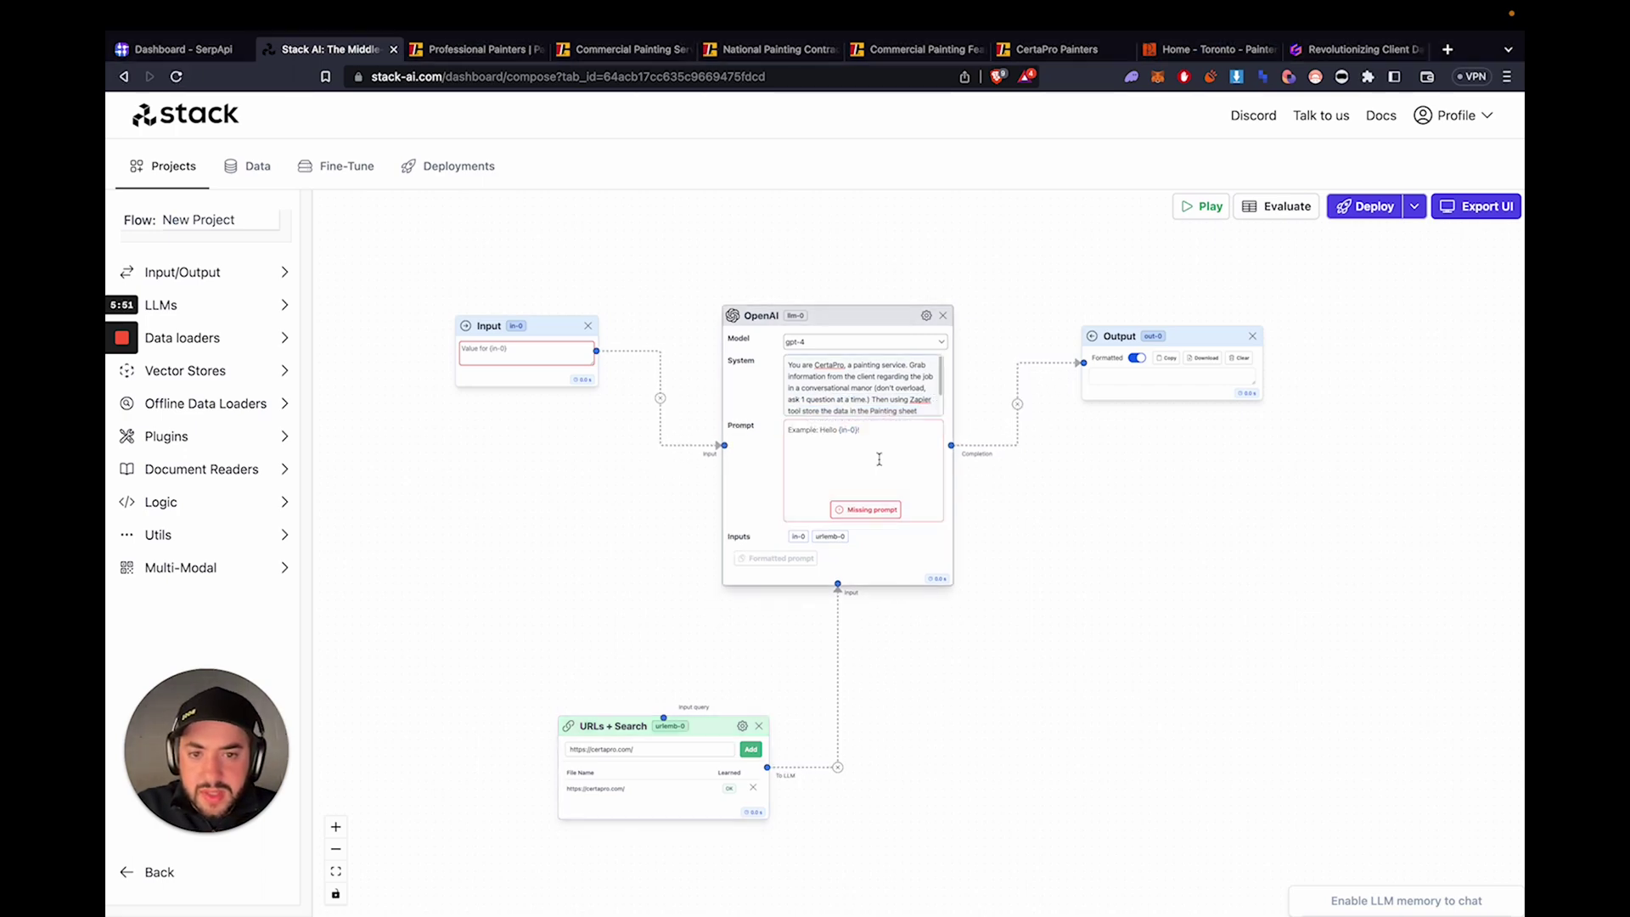
type("CondoPaintersPro information:  {urlemb-0}  context: {in-0}  Ask one question a time. Ensure the customer is asked information we need and store it in zapier.")
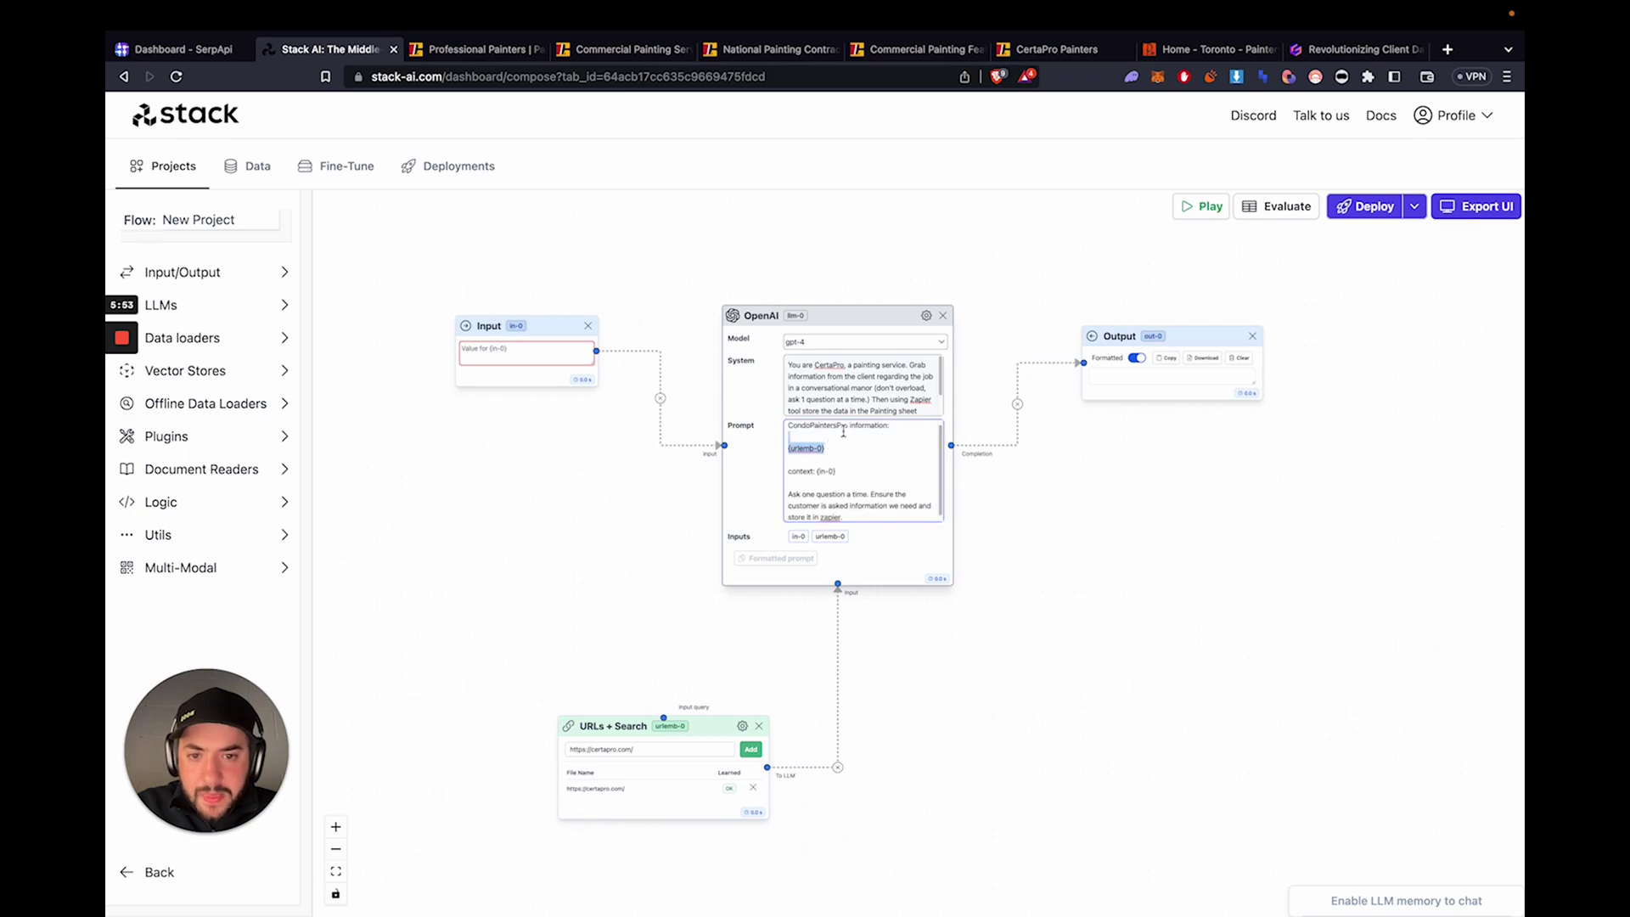
left_click_drag(847, 428, 741, 427)
type("CertaP")
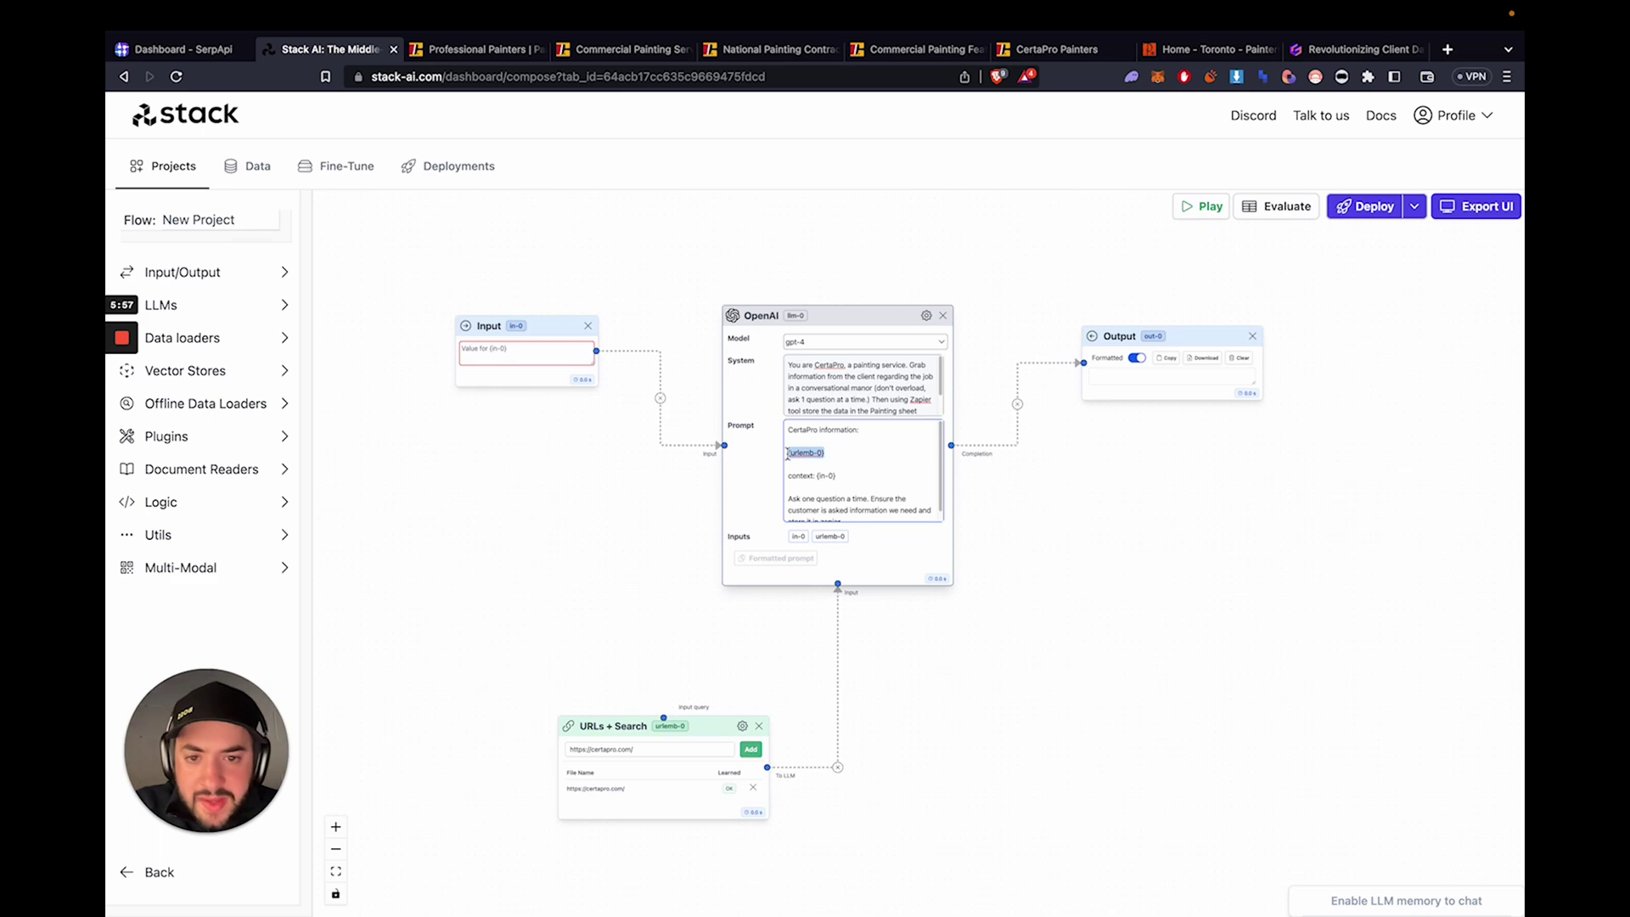
- Connect the user Input to the URLs + Search node's query handle
left_click_drag(671, 724, 568, 631)
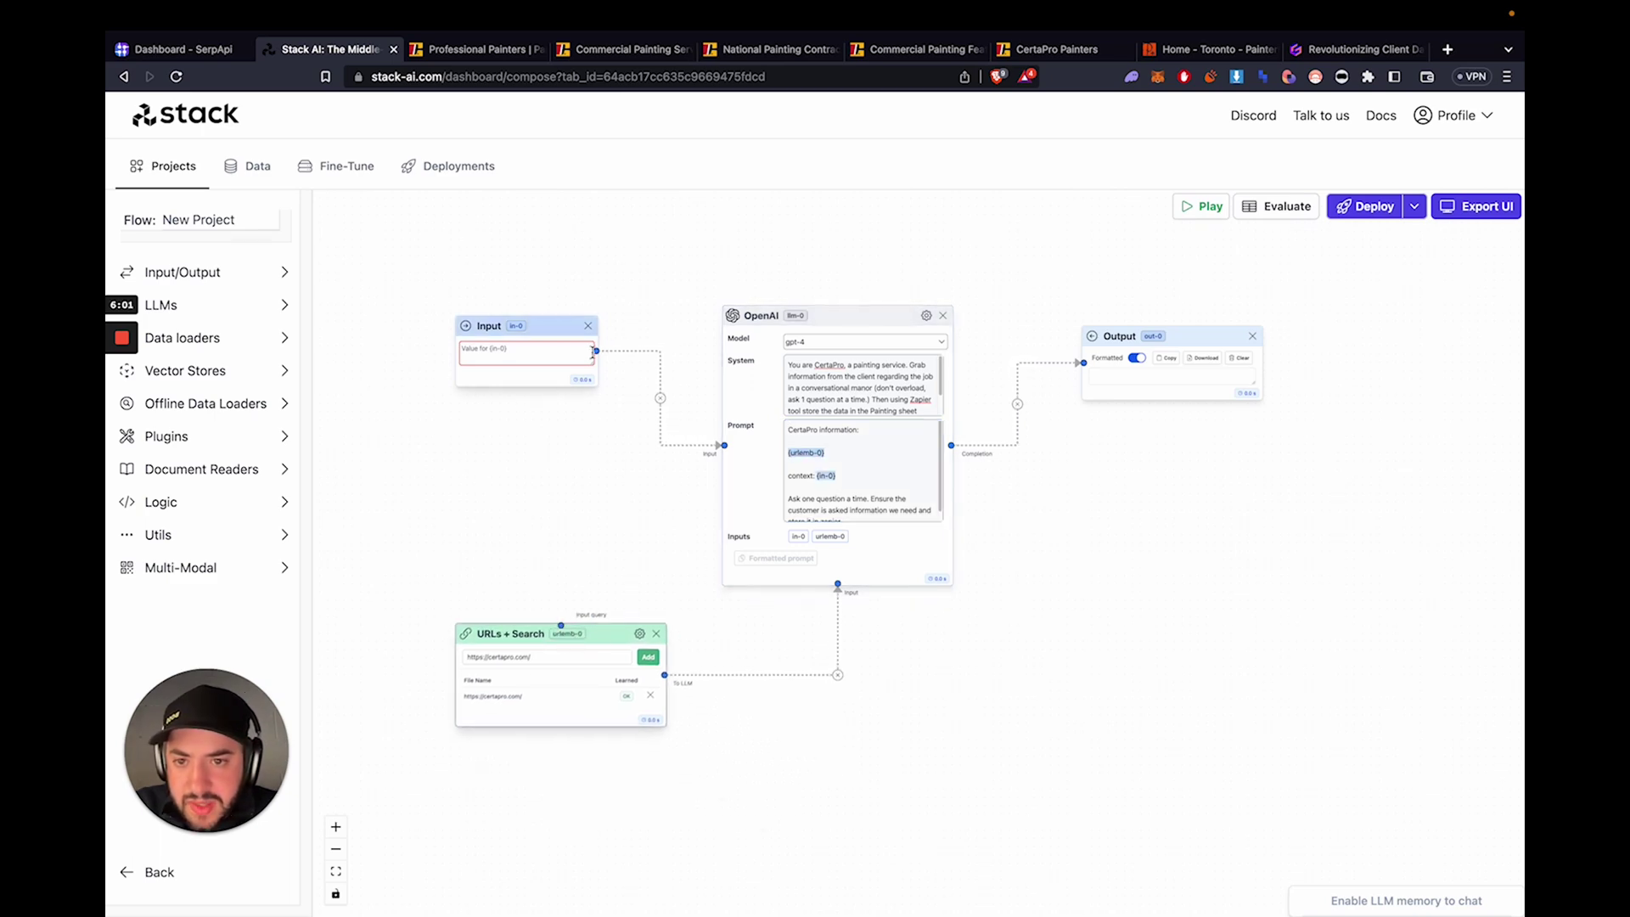
left_click_drag(595, 580, 560, 652)
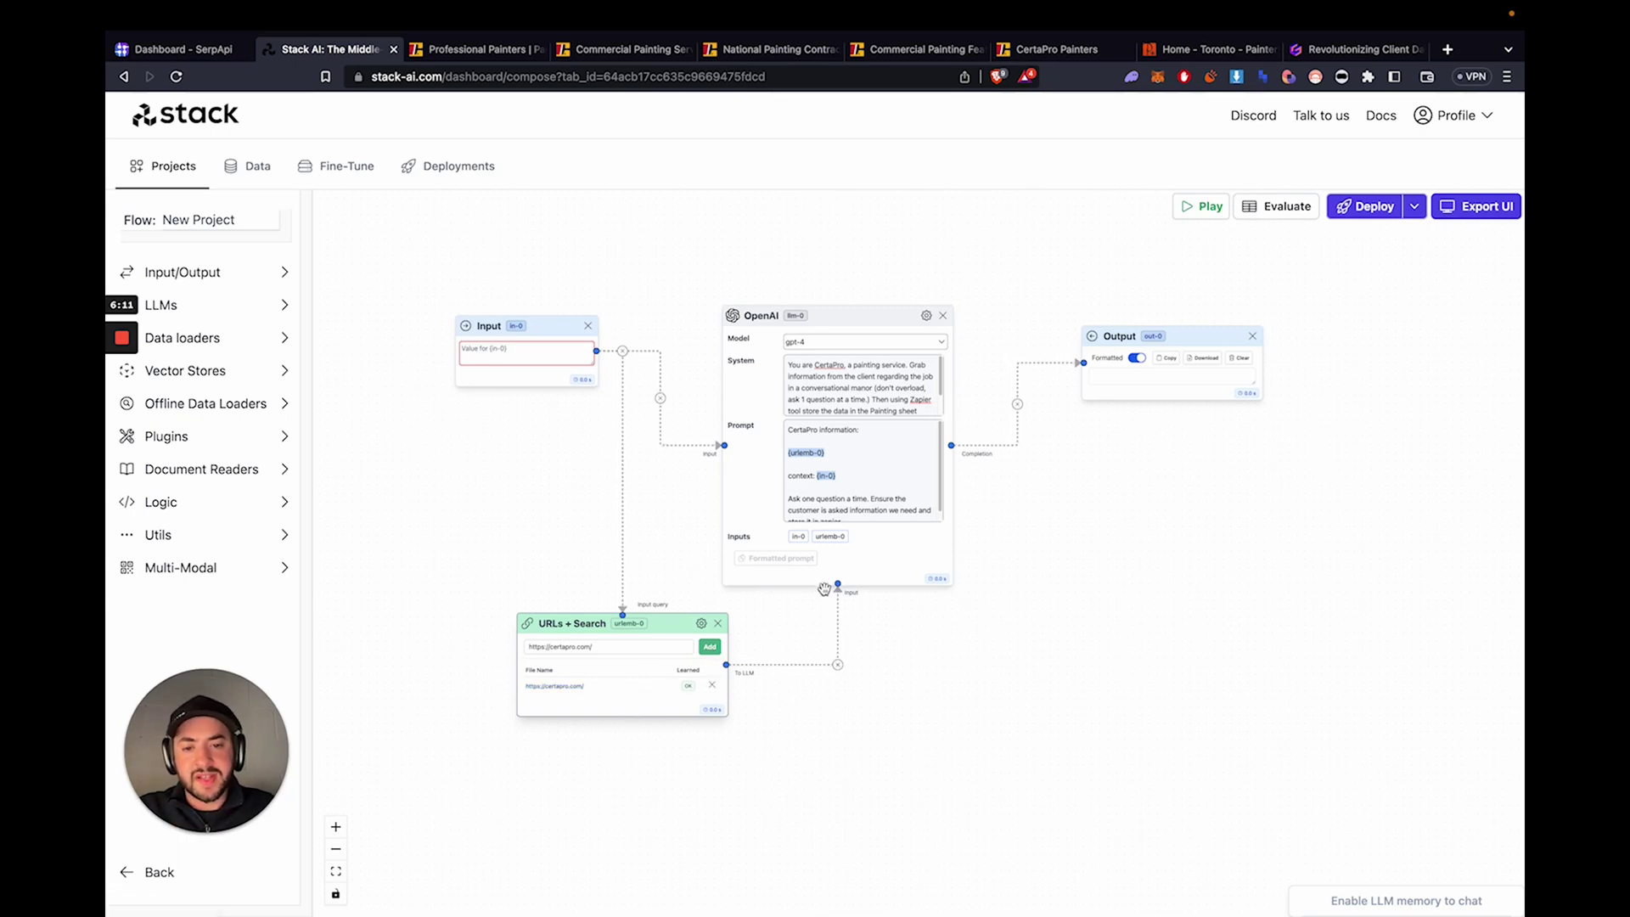
scroll(864, 478, "down", 1)
left_click(858, 478)
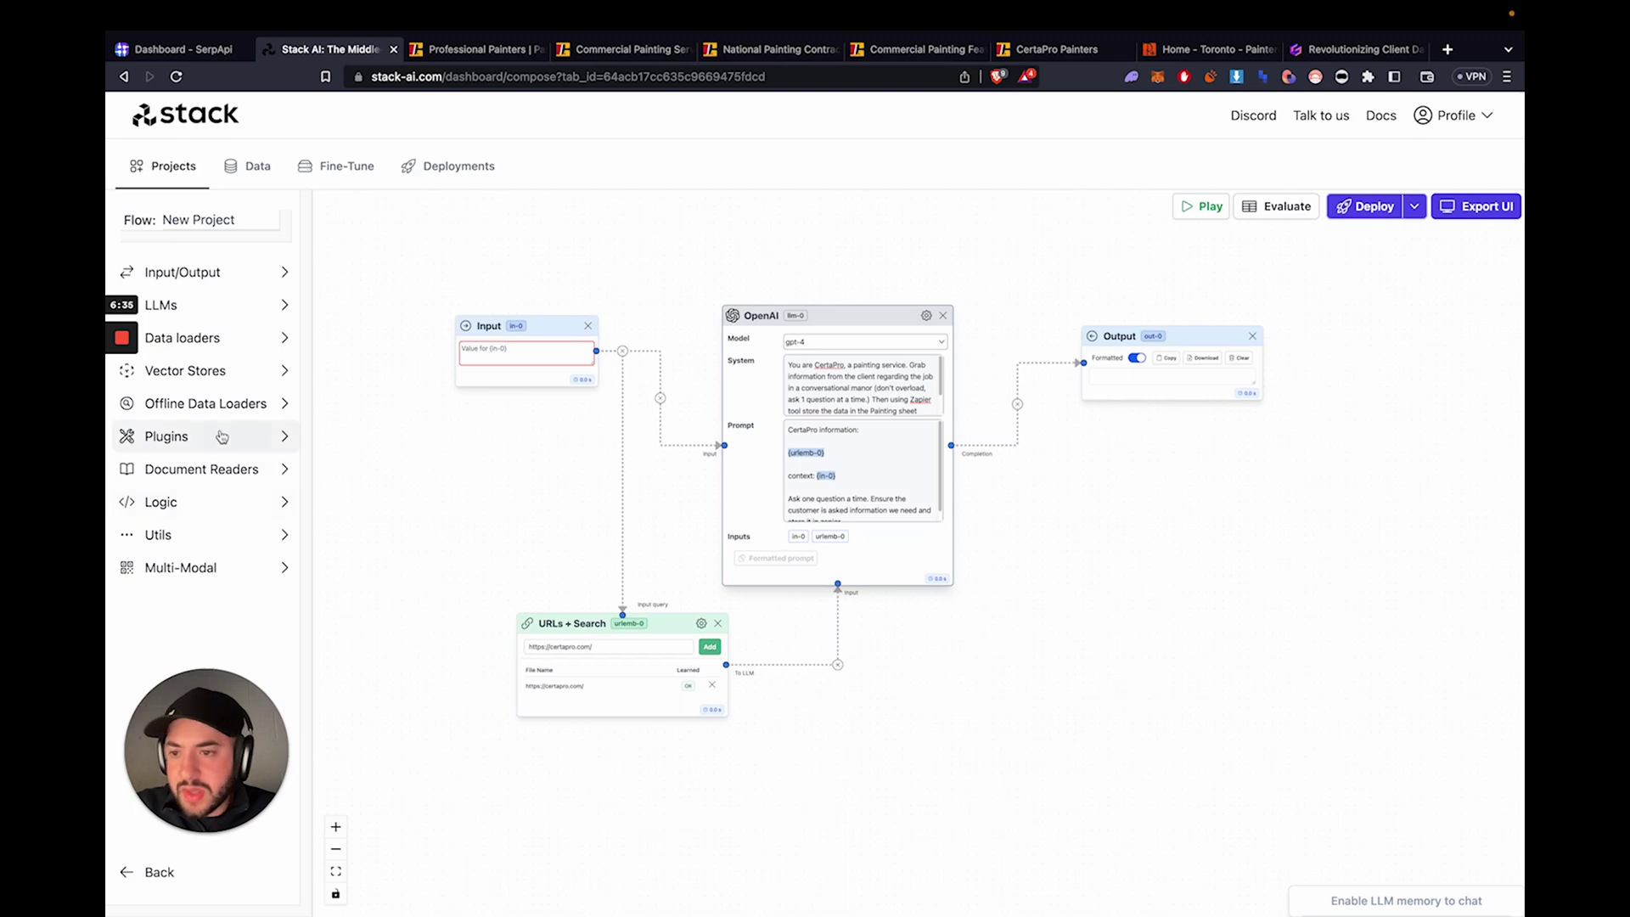
- Place a Zapier tool node below the OpenAI node and highlight the system prompt's Zapier instruction
left_click(219, 434)
left_click_drag(233, 503, 838, 586)
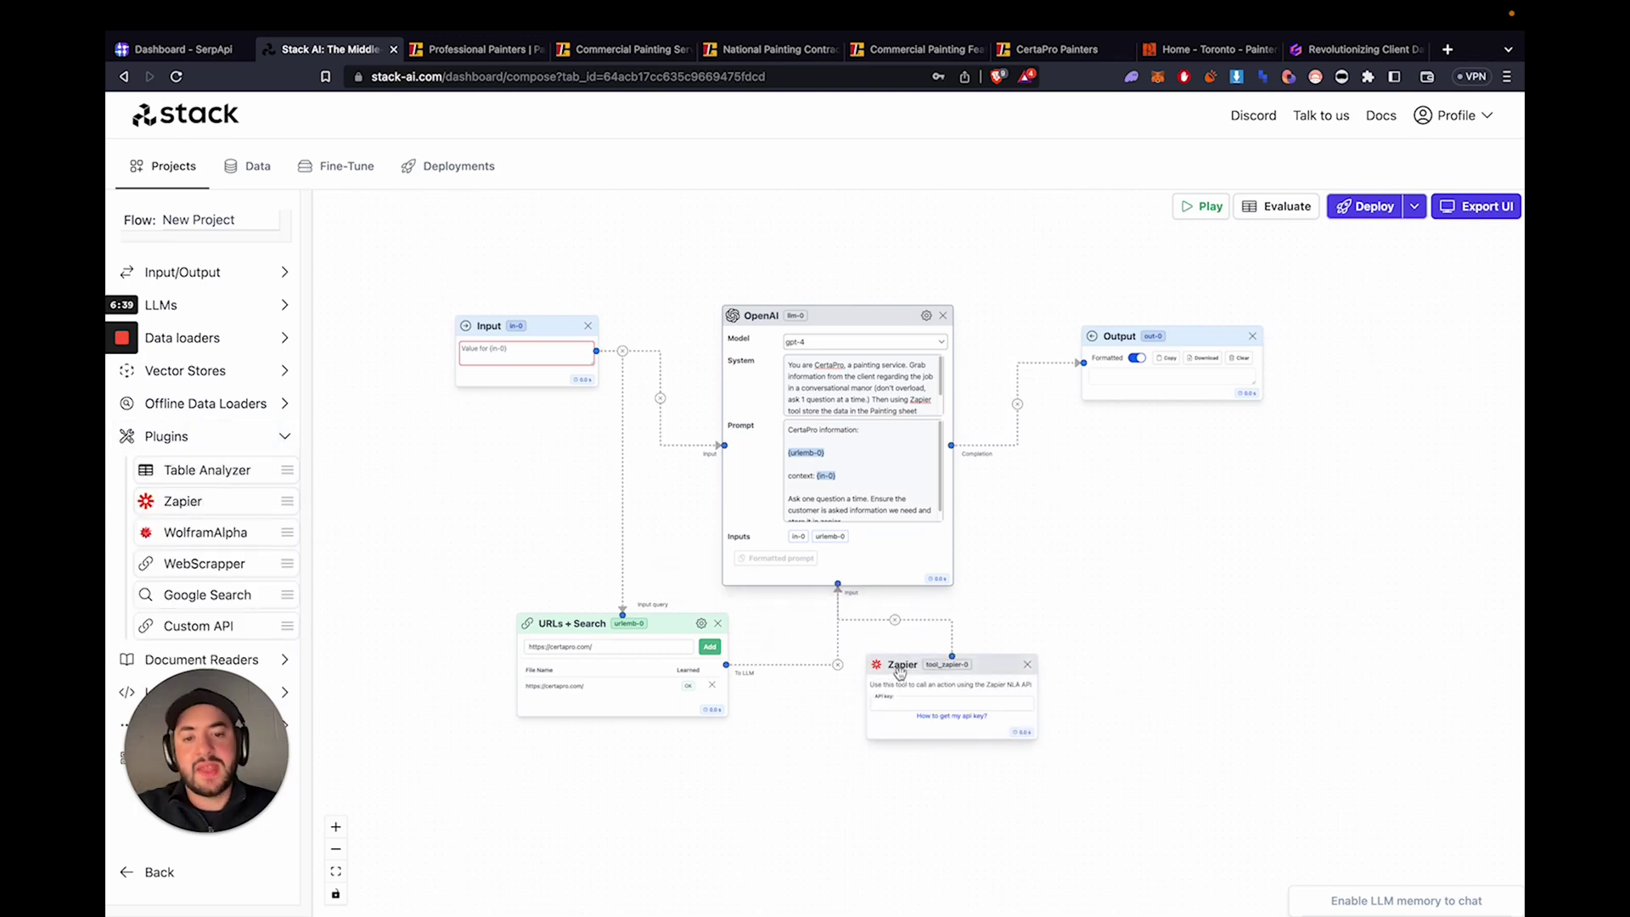
left_click_drag(902, 671, 839, 592)
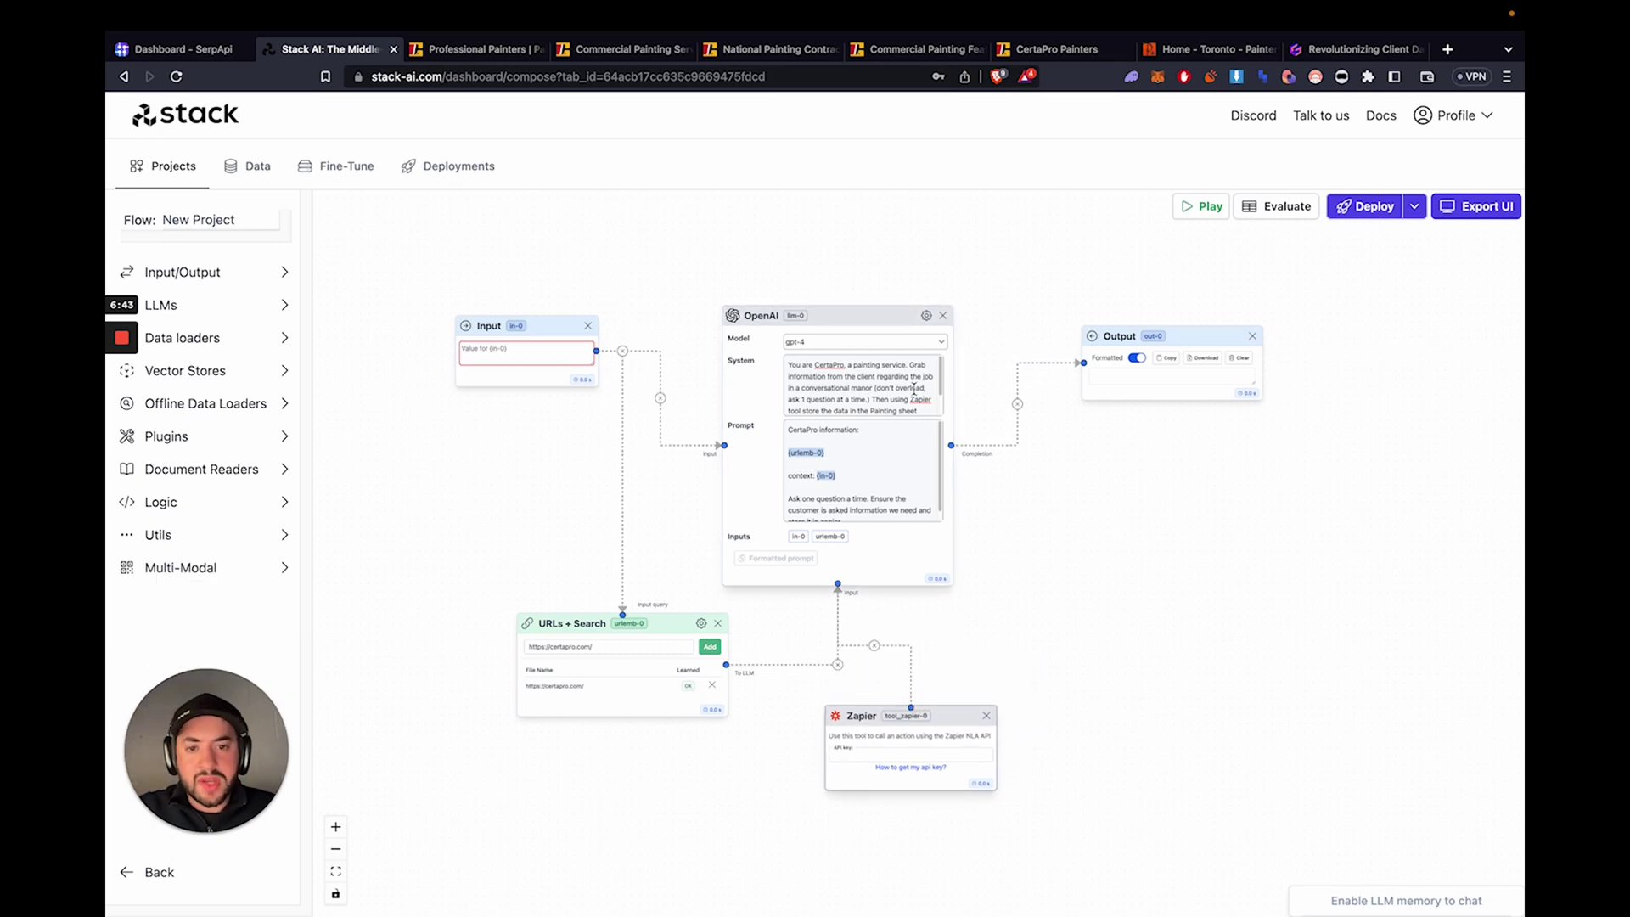
left_click(874, 399)
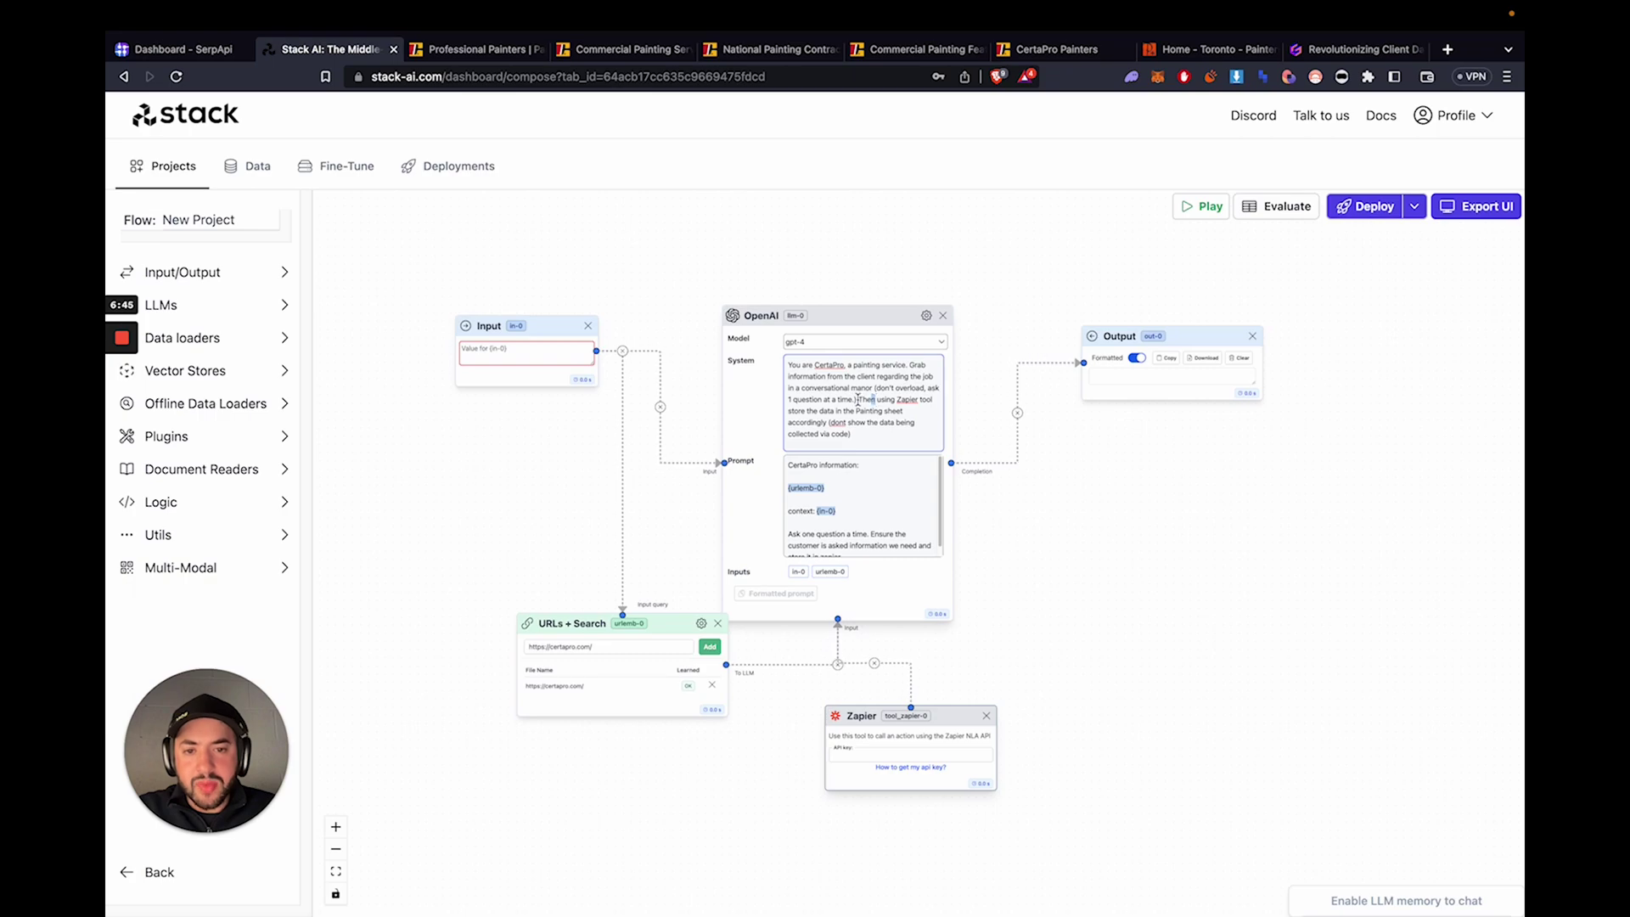
left_click_drag(859, 399, 841, 414)
left_click(836, 416)
- Search 'google sheets', open Google Sheets under a different Google account, and close the older Sheets tab
left_click(465, 49)
left_click(424, 76)
type("google sheets")
key("Return")
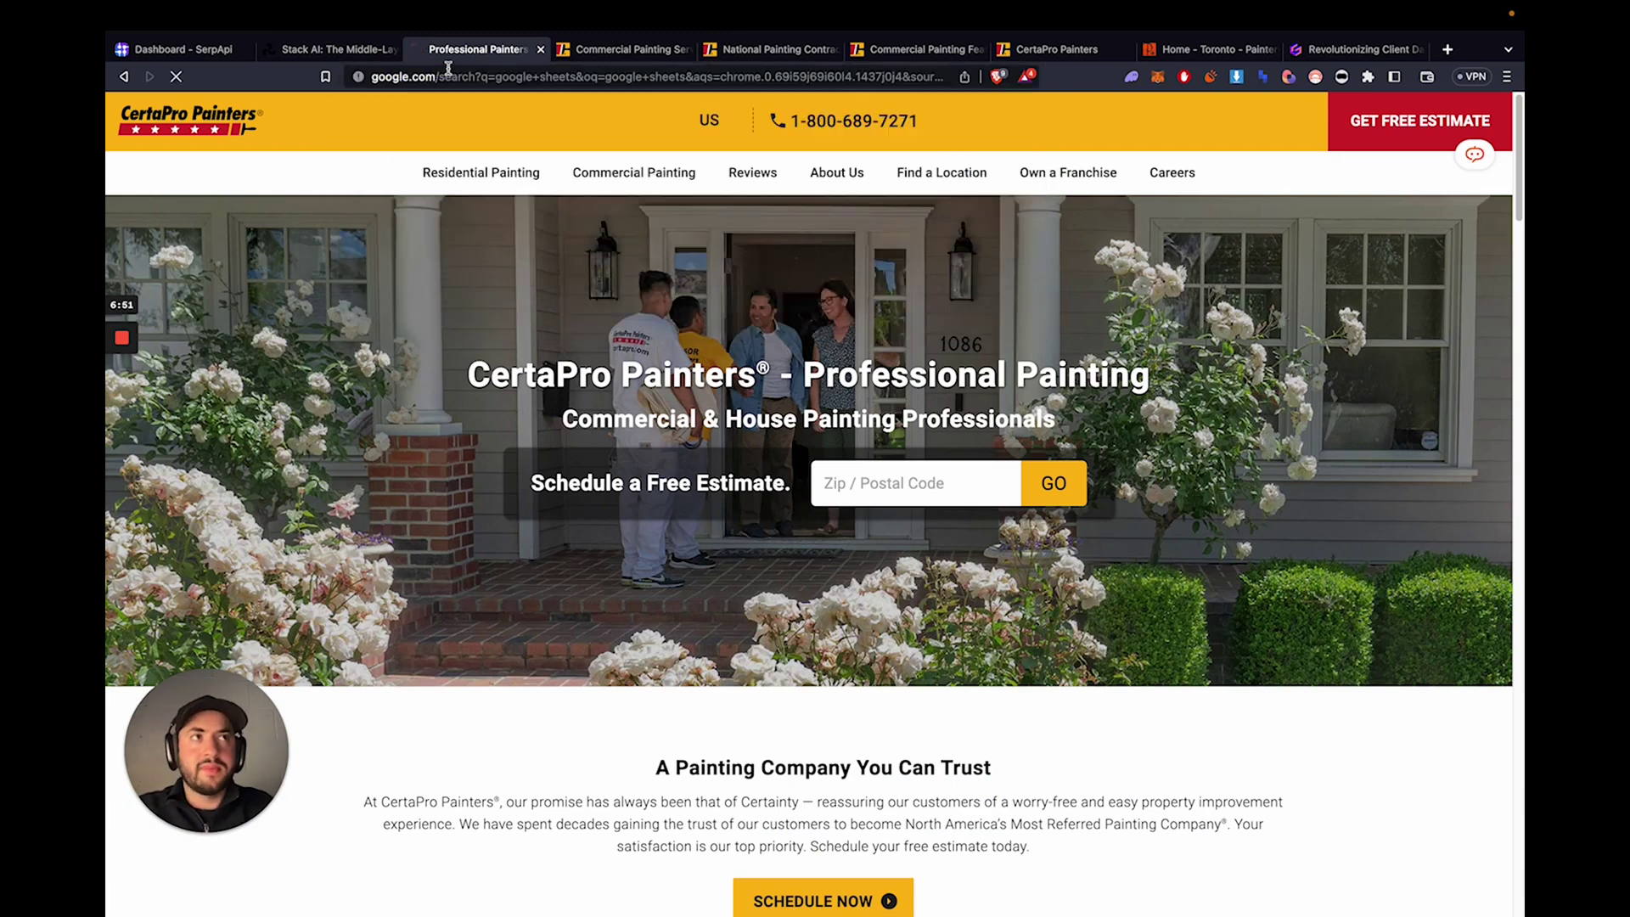
left_click(374, 299)
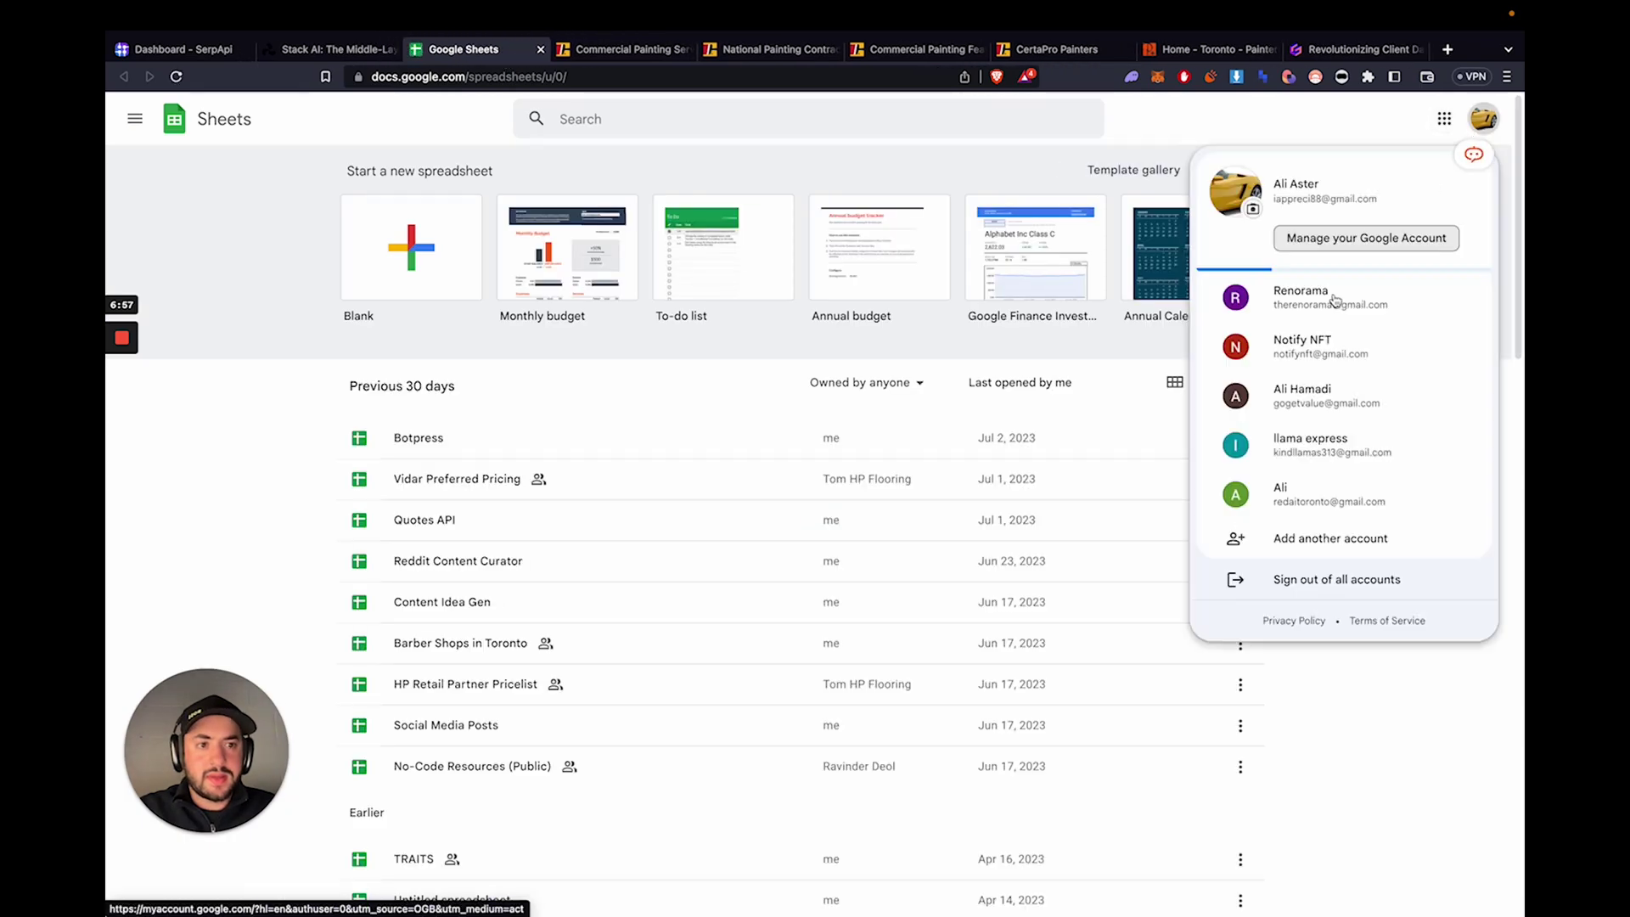
scroll(1320, 335, "down", 2)
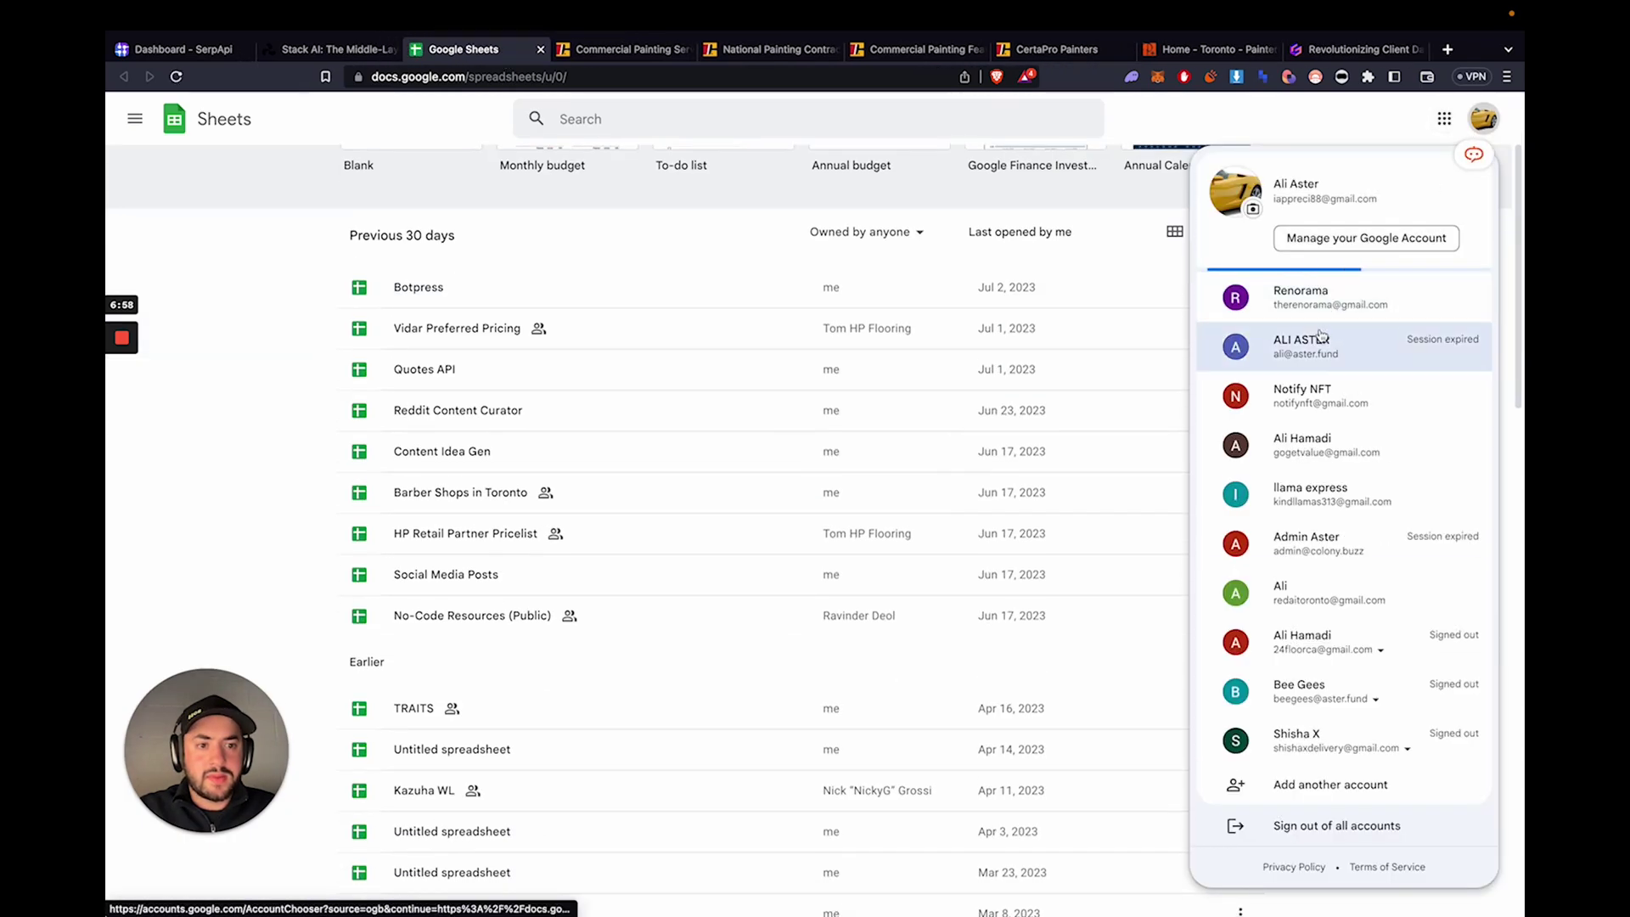
left_click(1312, 592)
left_click(492, 49)
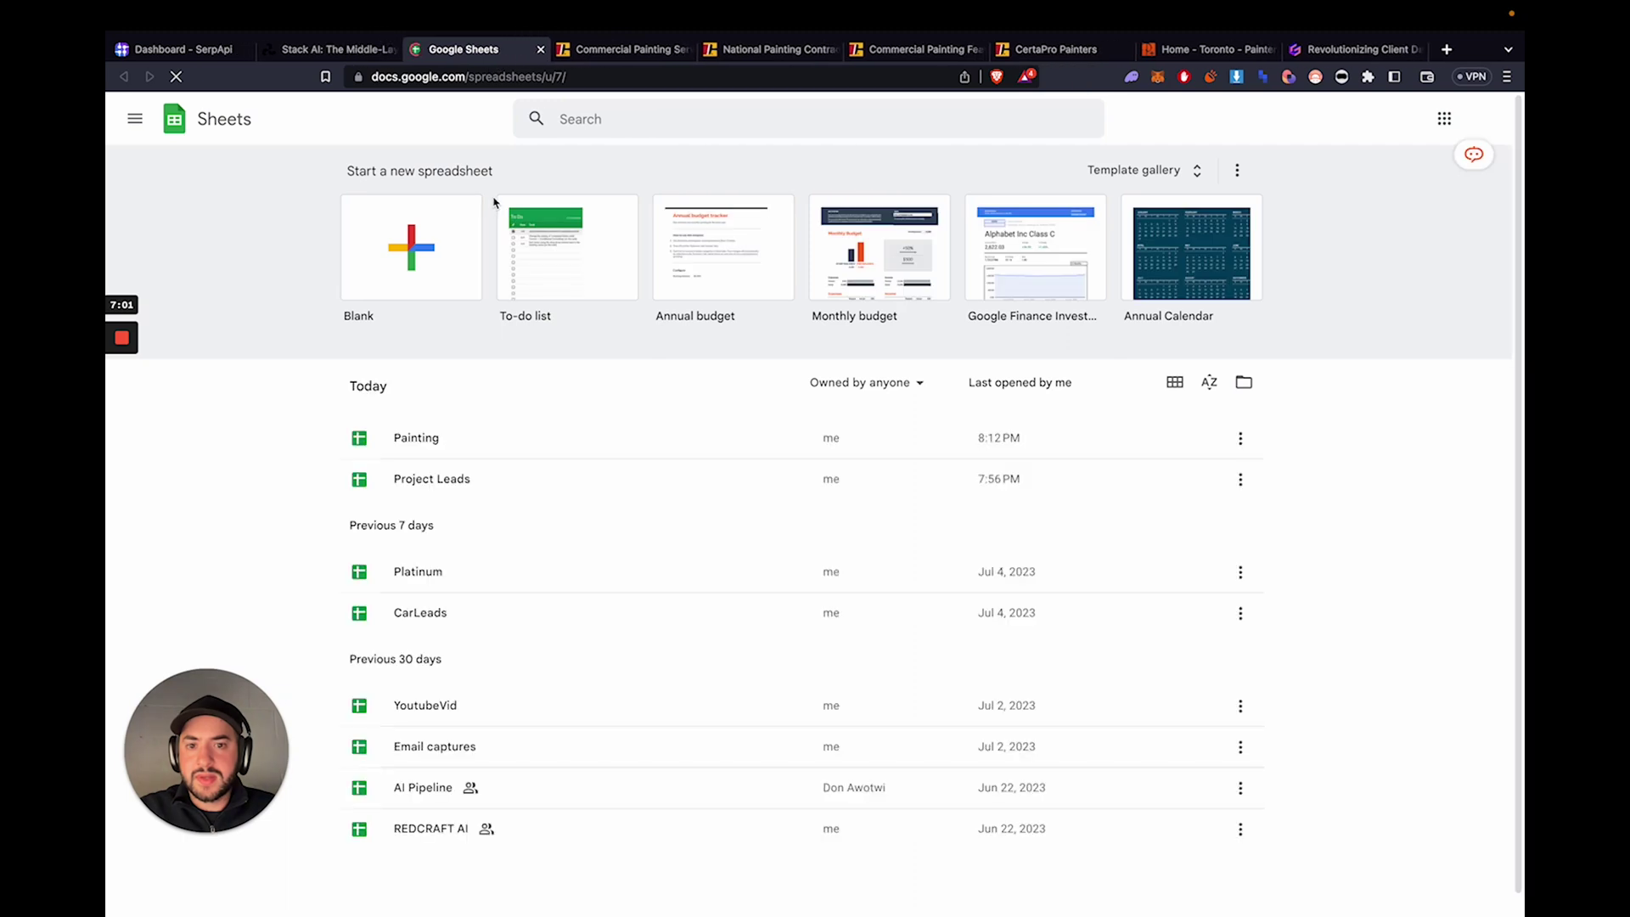
- Create a blank spreadsheet titled 'CertaPro' and start editing cell A1
left_click(412, 265)
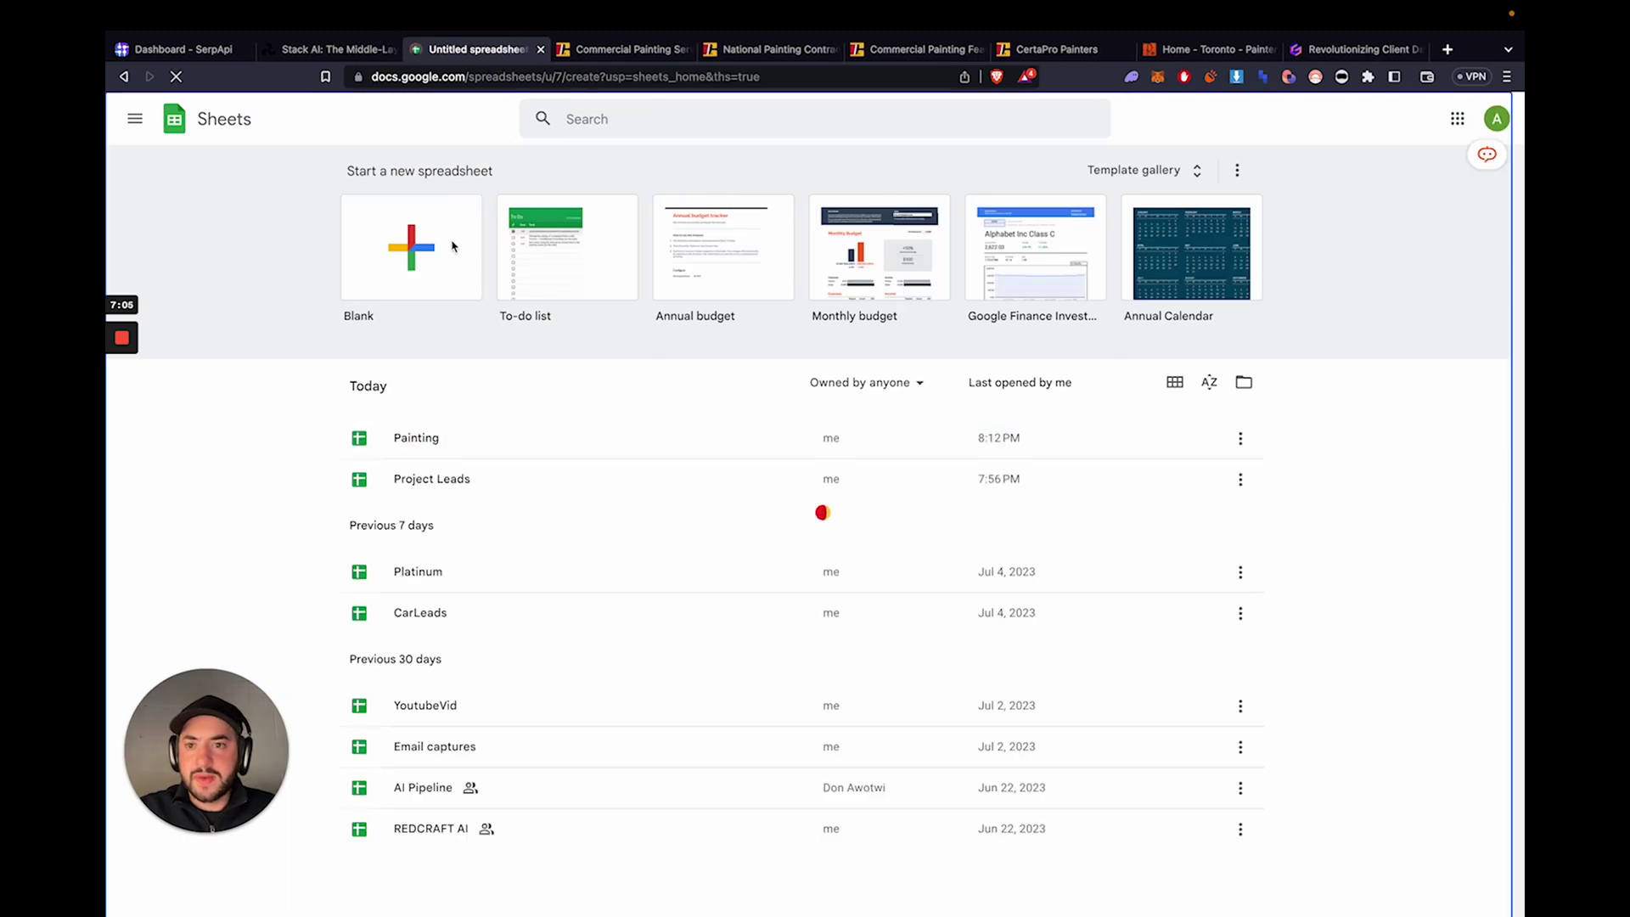
left_click(226, 110)
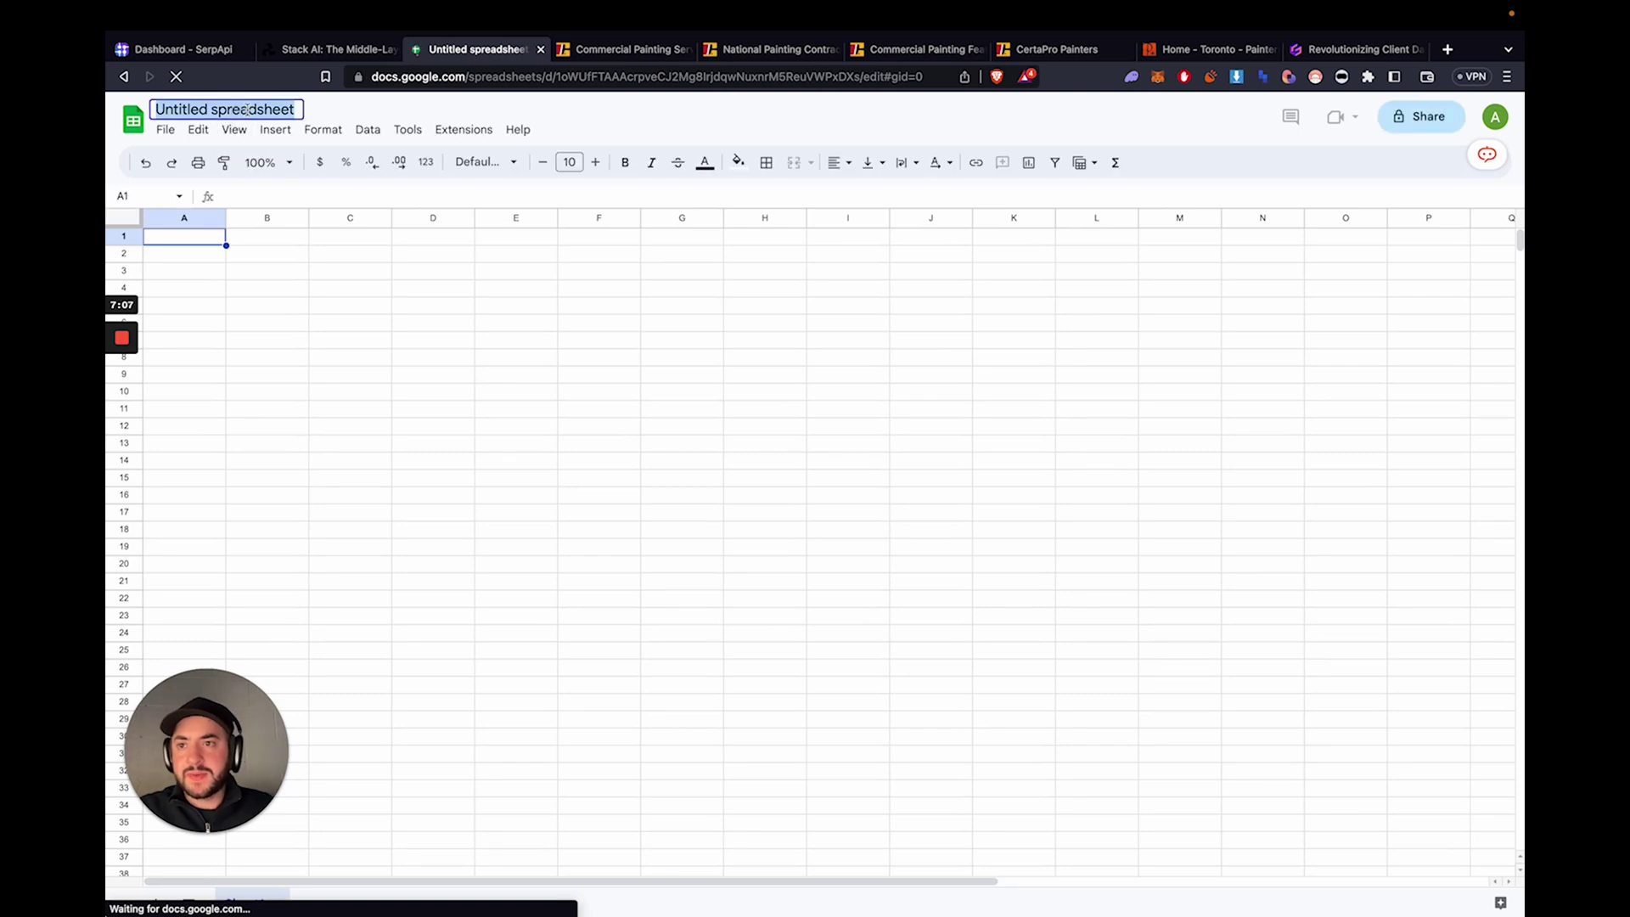
type("CertaPro")
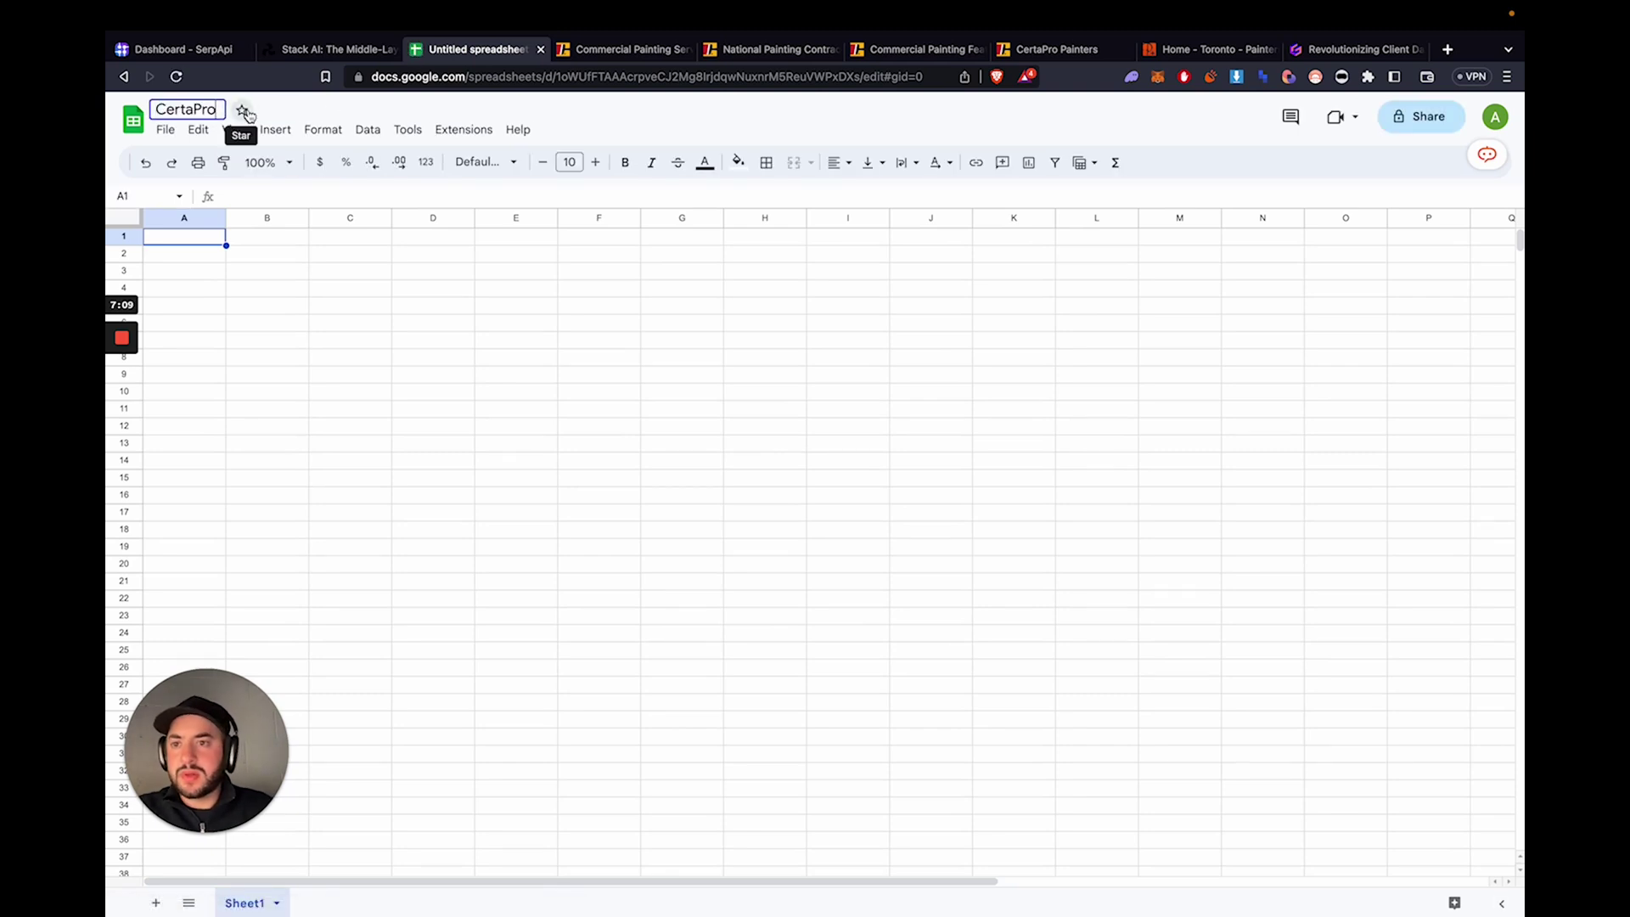
left_click(267, 287)
left_click(203, 238)
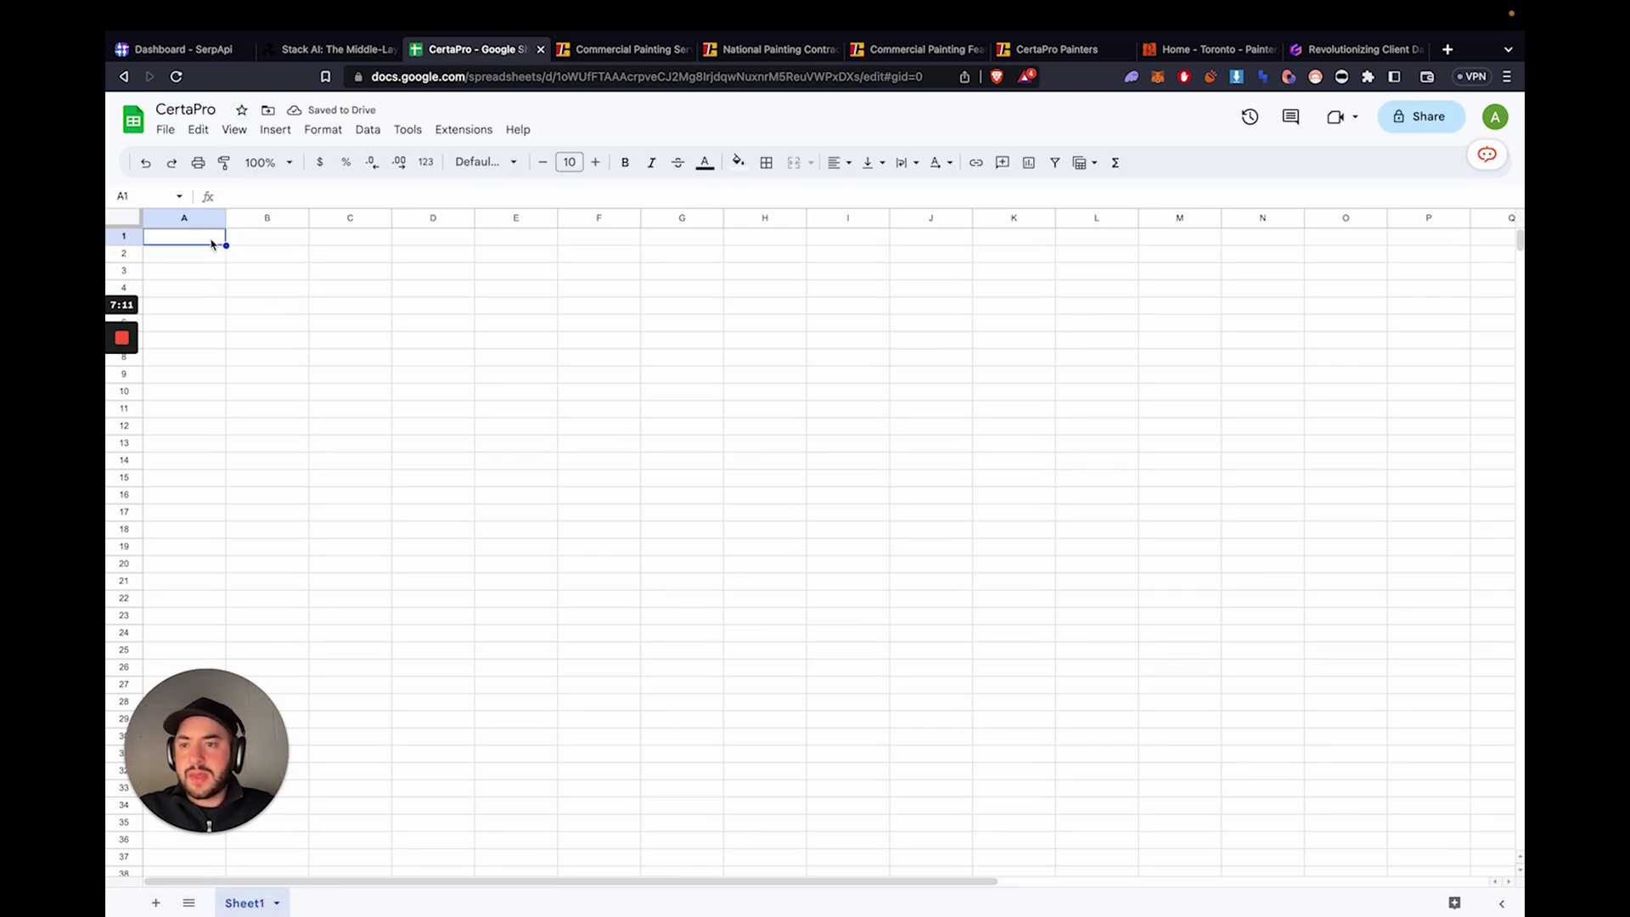
double_click(206, 241)
- Enter headers Name, Email, Phone and Job Information across row 1, widening column D
type("Name")
key("Tab")
type("Email")
key("Tab")
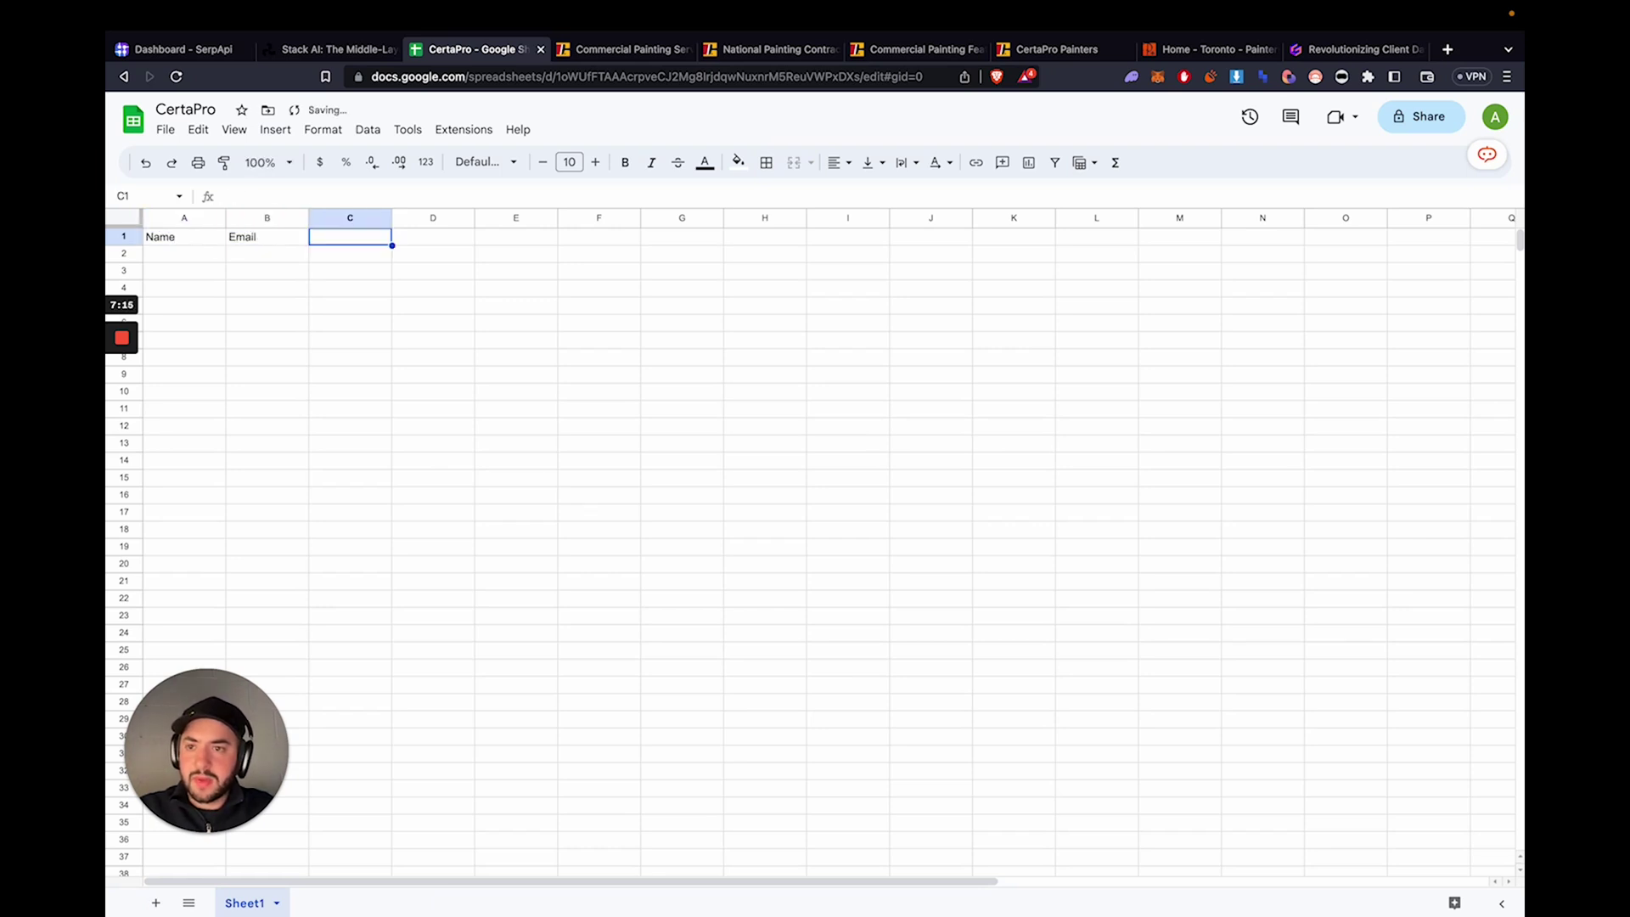
type("Phone")
key("Tab")
type("Job")
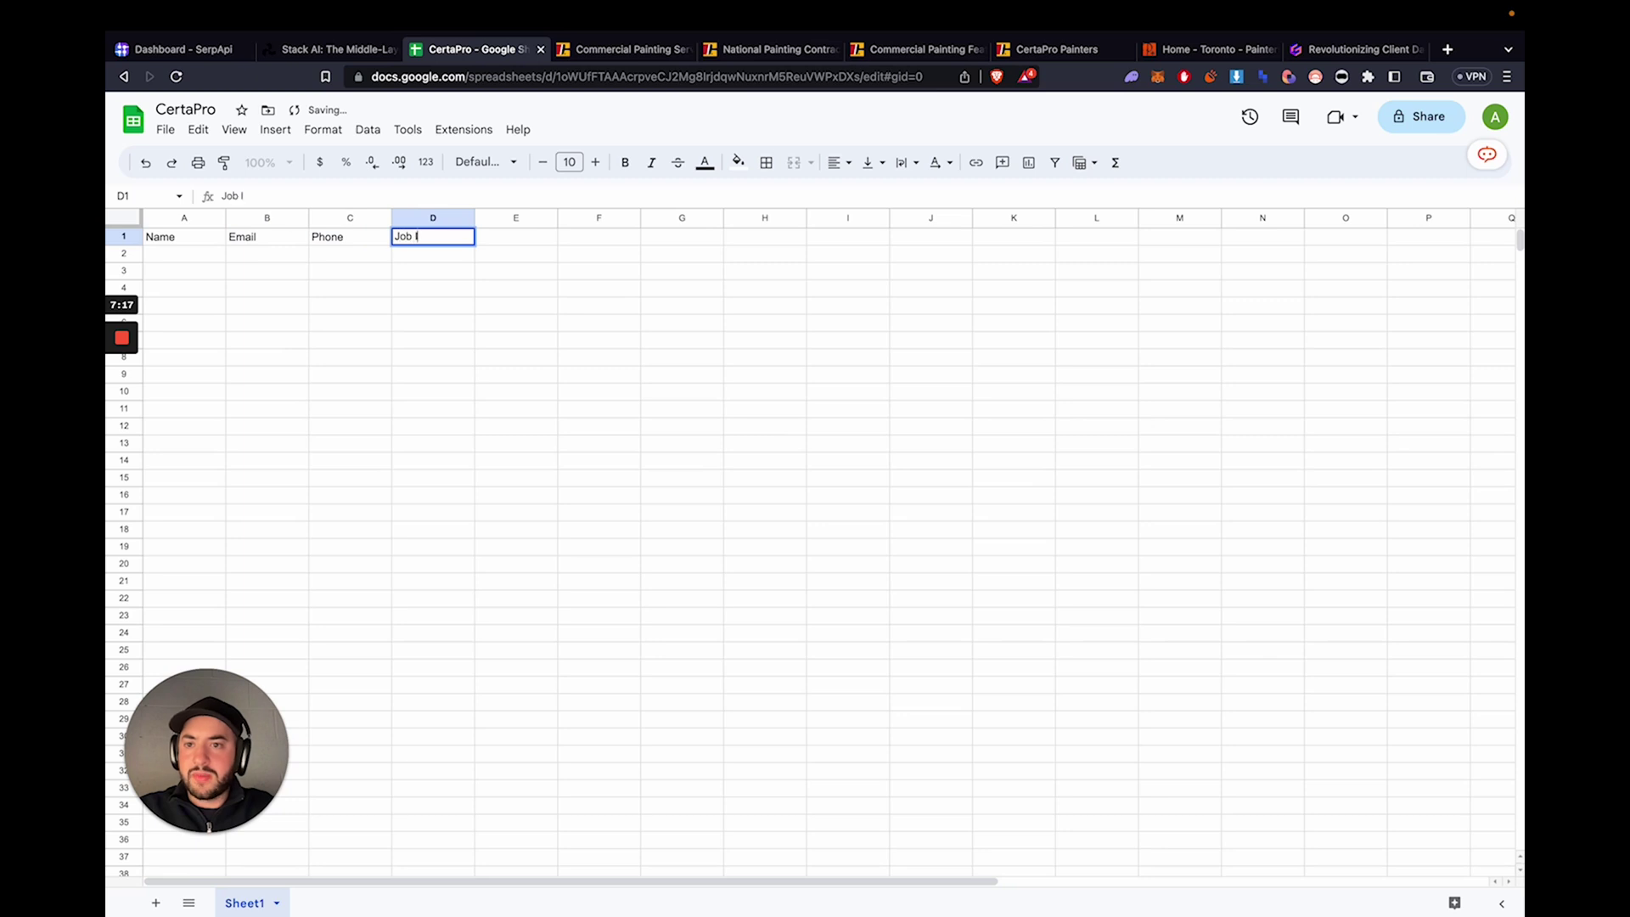
left_click(365, 306)
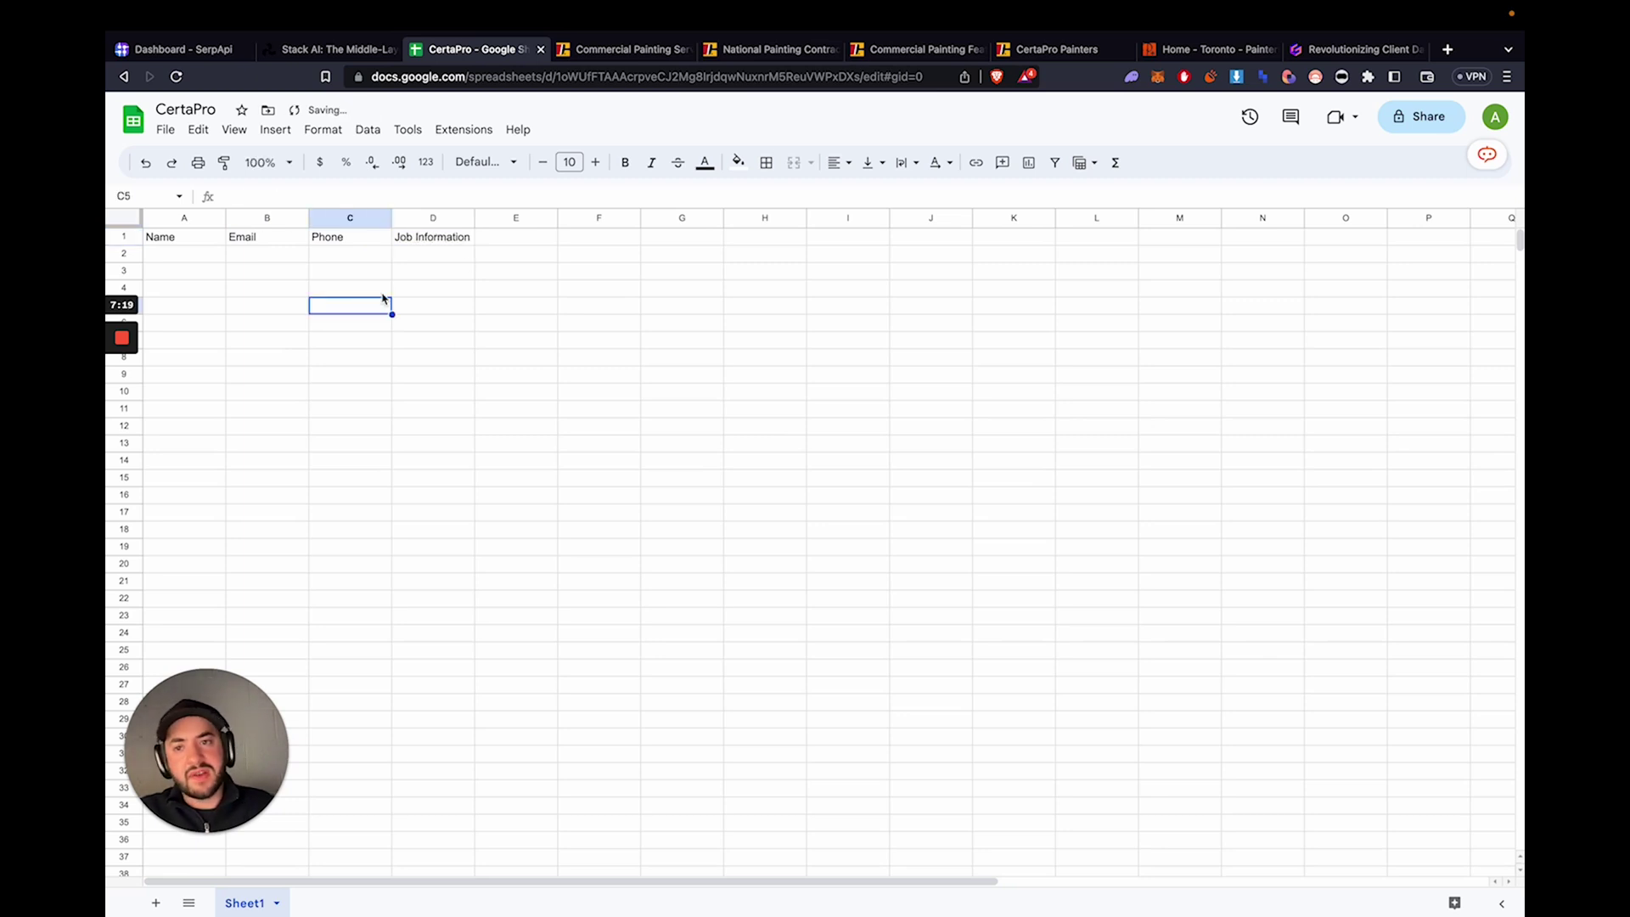
left_click_drag(479, 218, 620, 218)
left_click(552, 275)
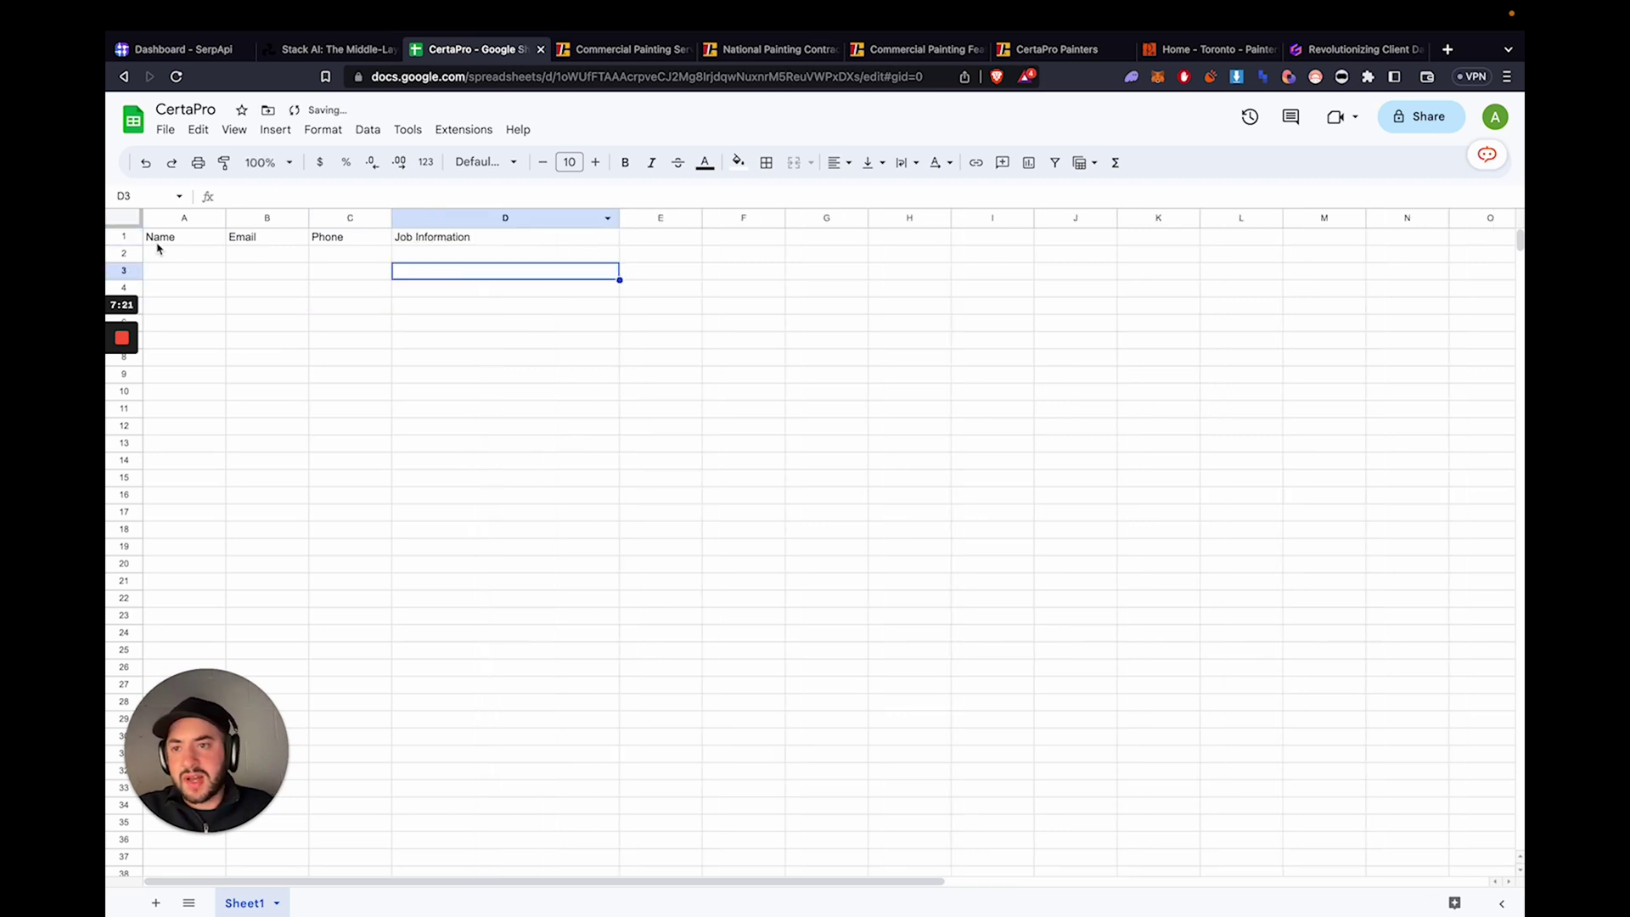
- Freeze header row 1
left_click(123, 237)
left_click(234, 130)
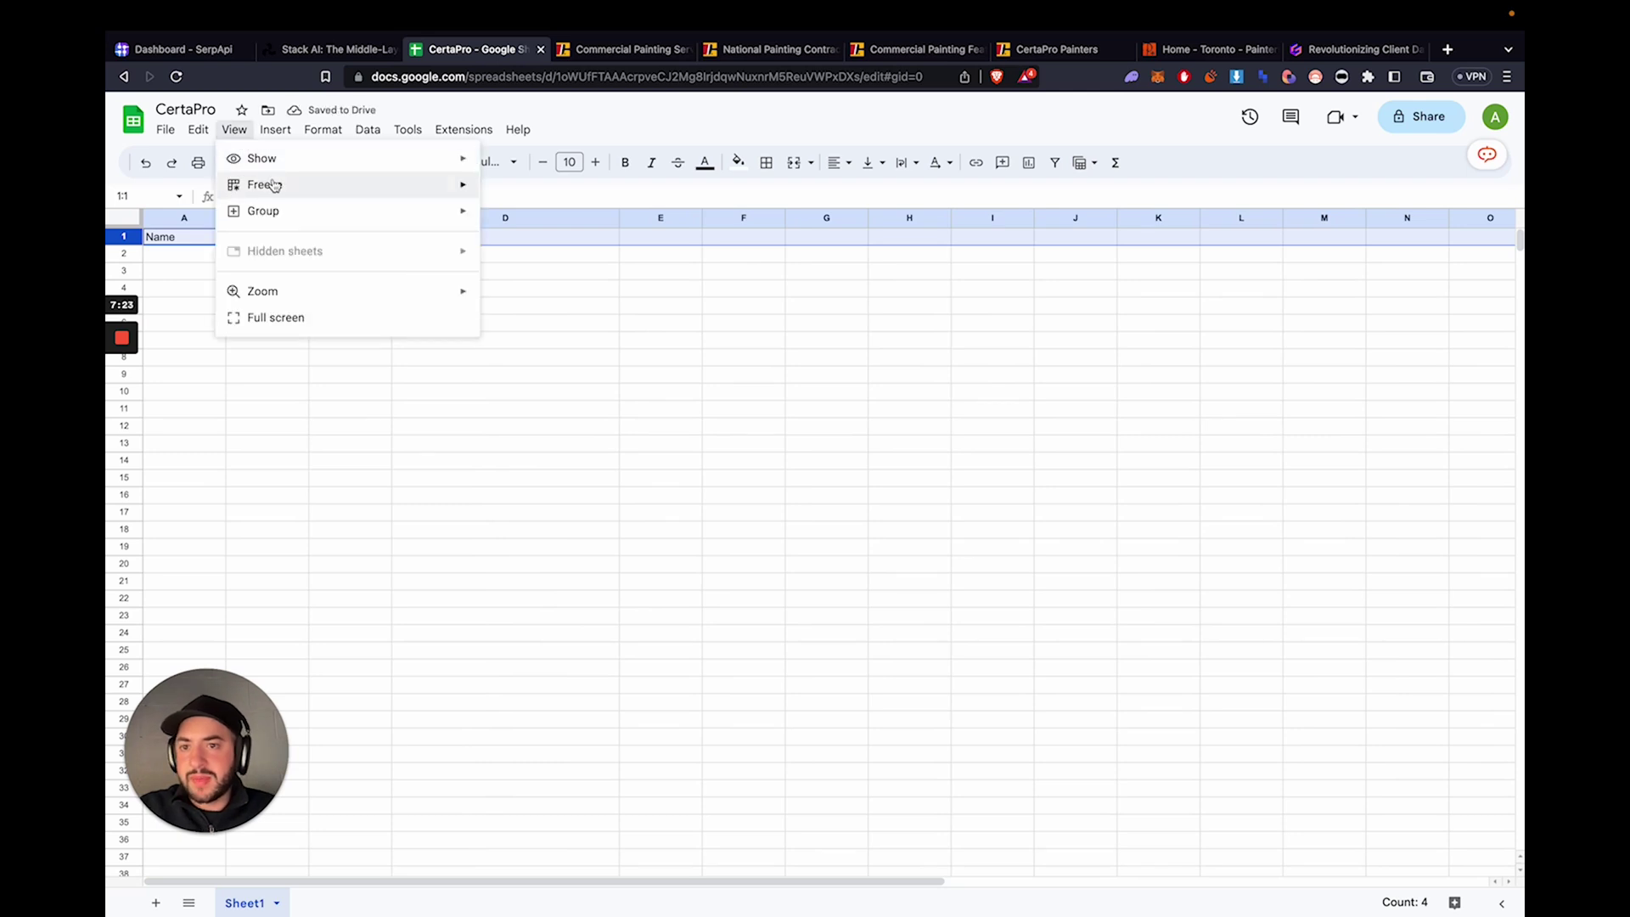
mouse_move(286, 185)
left_click(534, 215)
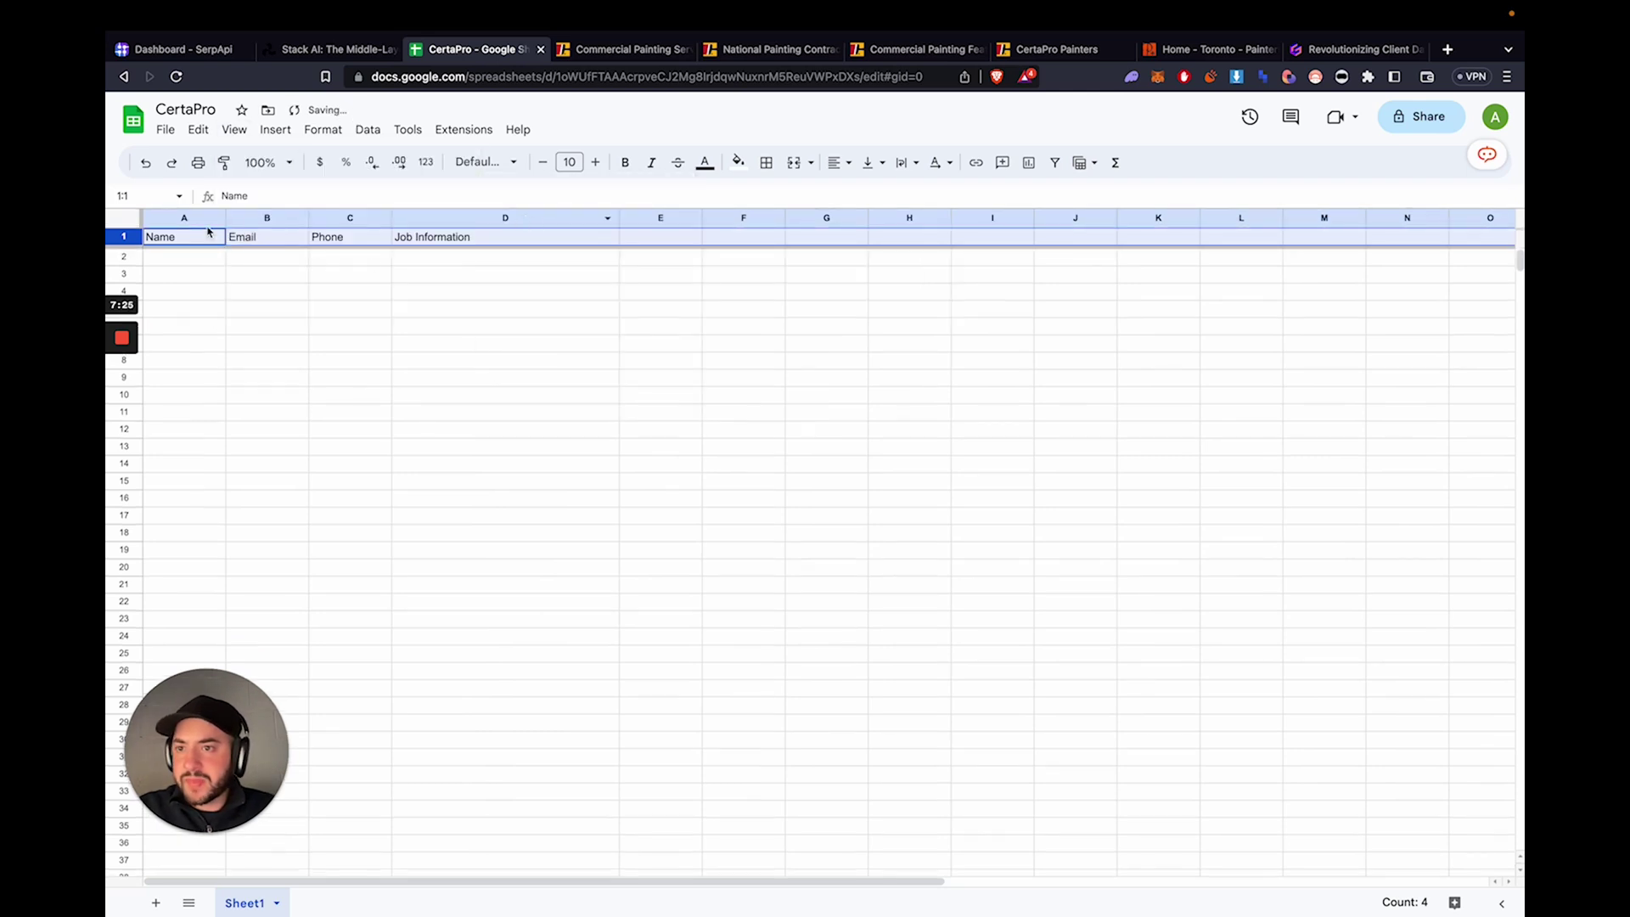
- Give the header row a light grey fill, centred alignment and bold text
left_click(738, 162)
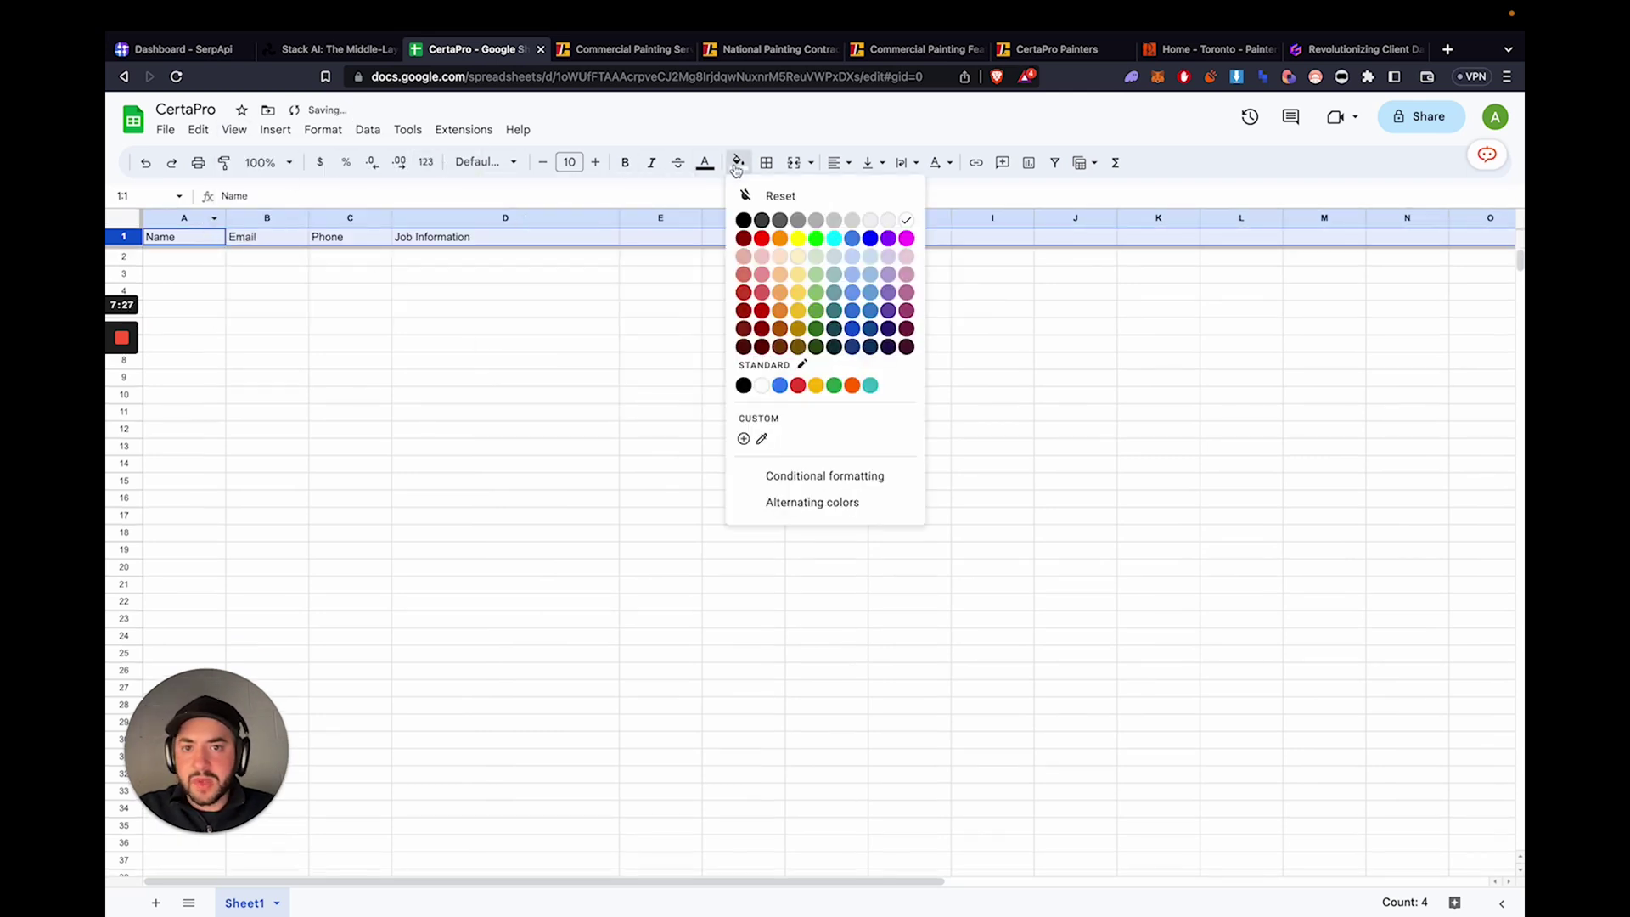
left_click(833, 220)
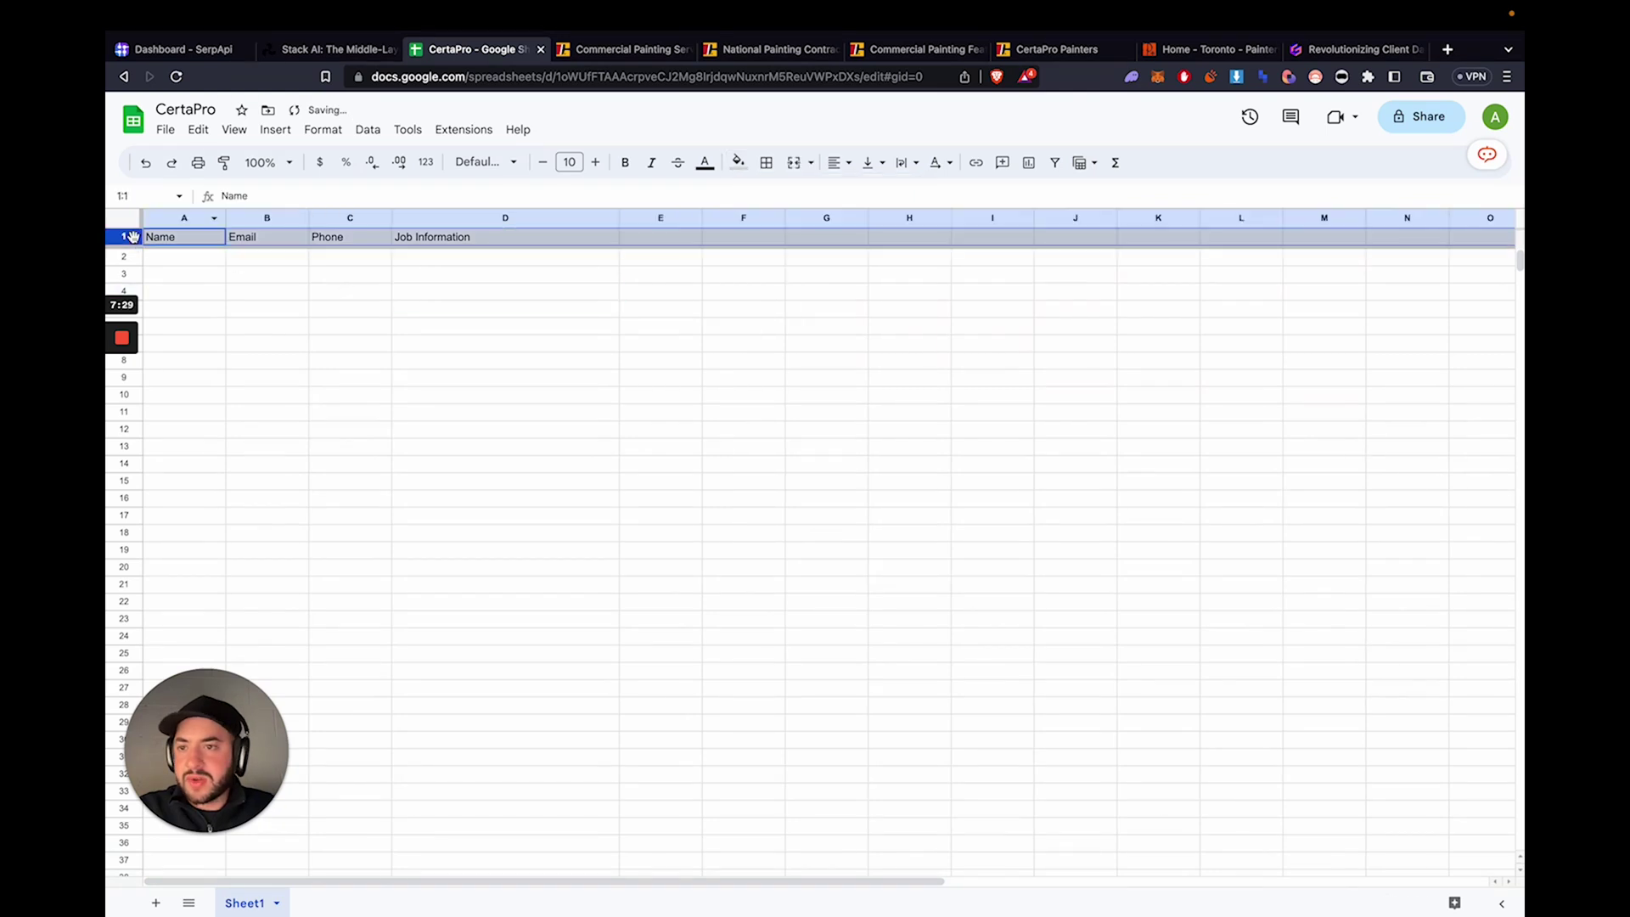
left_click(836, 162)
left_click(864, 194)
left_click(431, 312)
left_click(138, 236)
left_click(626, 162)
left_click(576, 288)
- Try making row 2 taller twice, undoing each height change, and select cell D2
left_click(134, 259)
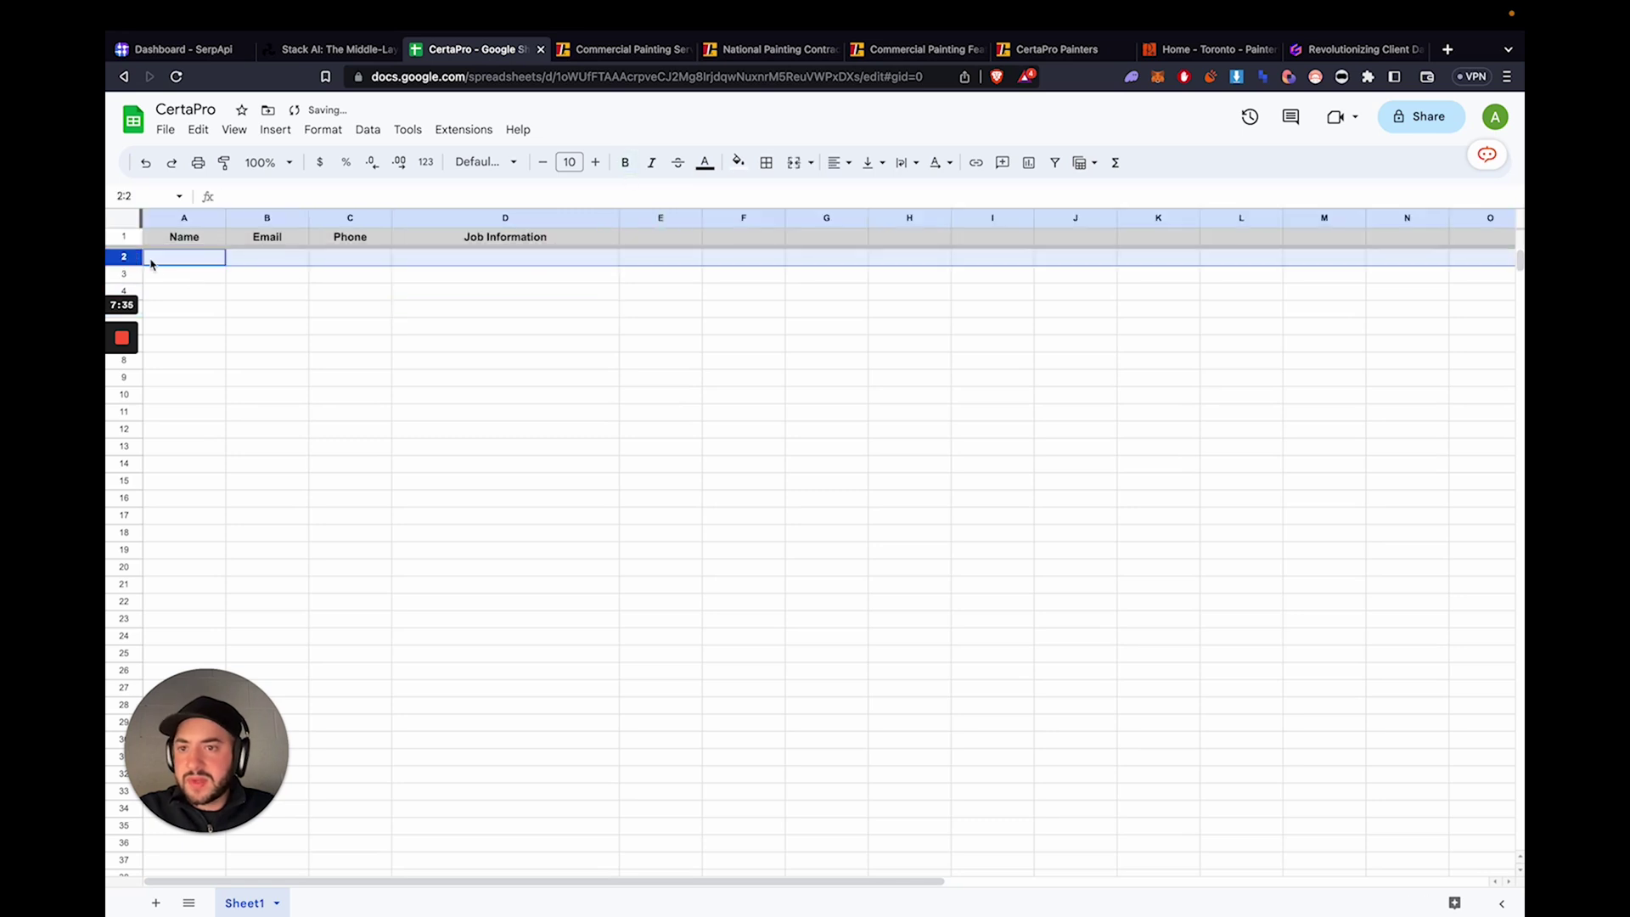
left_click(124, 219)
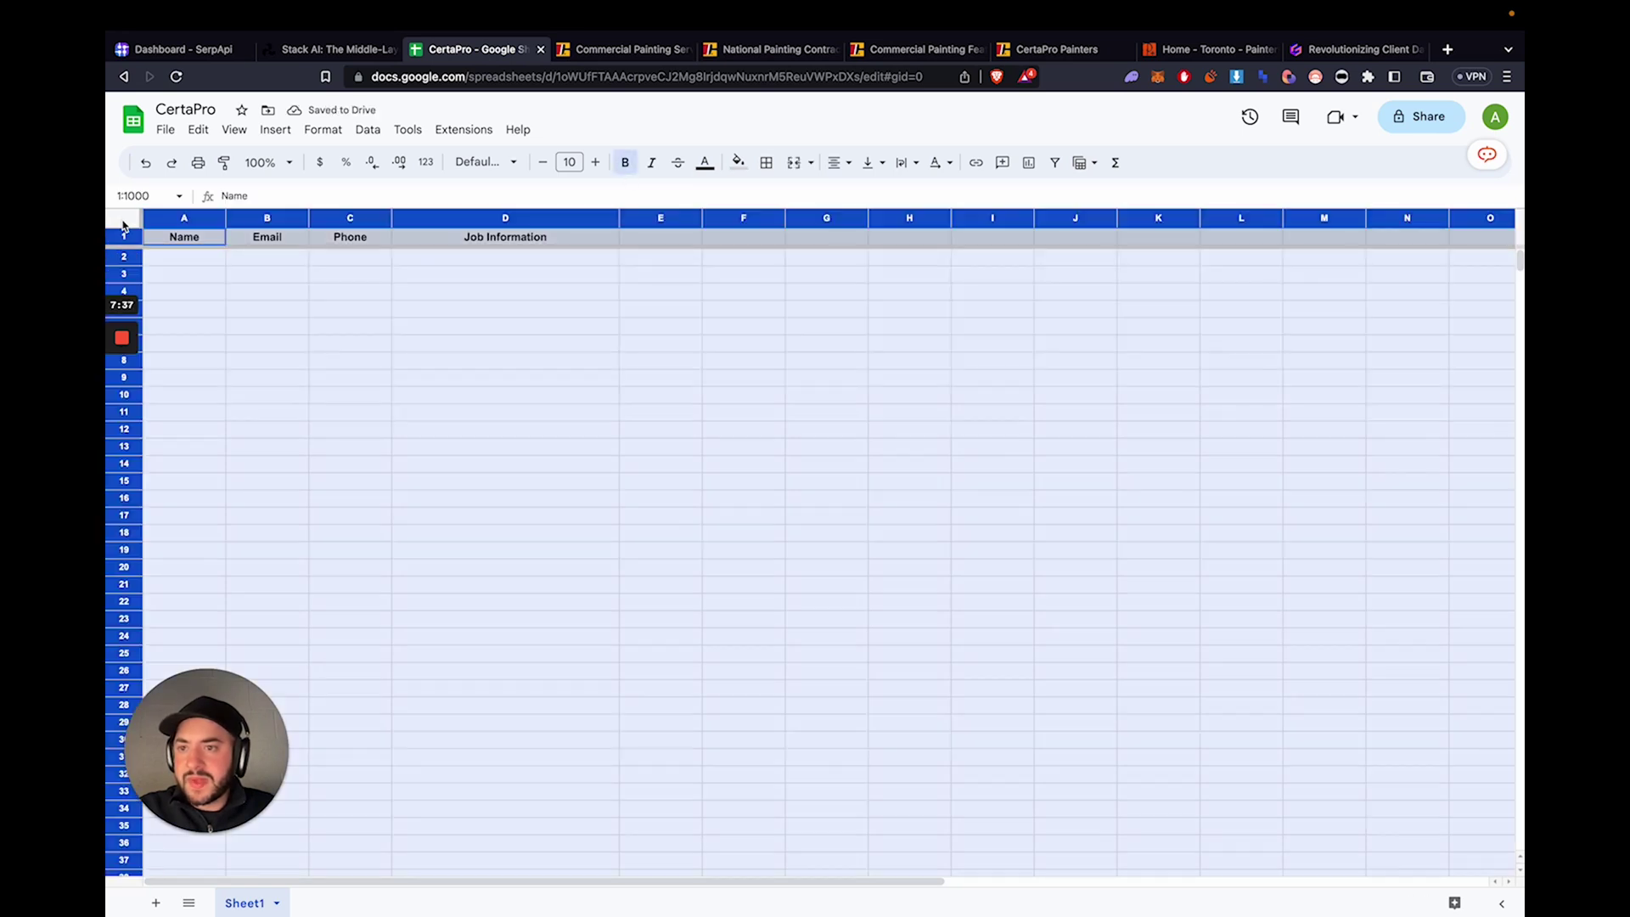
left_click(204, 281)
left_click_drag(126, 264, 126, 287)
left_click(360, 280)
left_click(490, 240)
key("super+z")
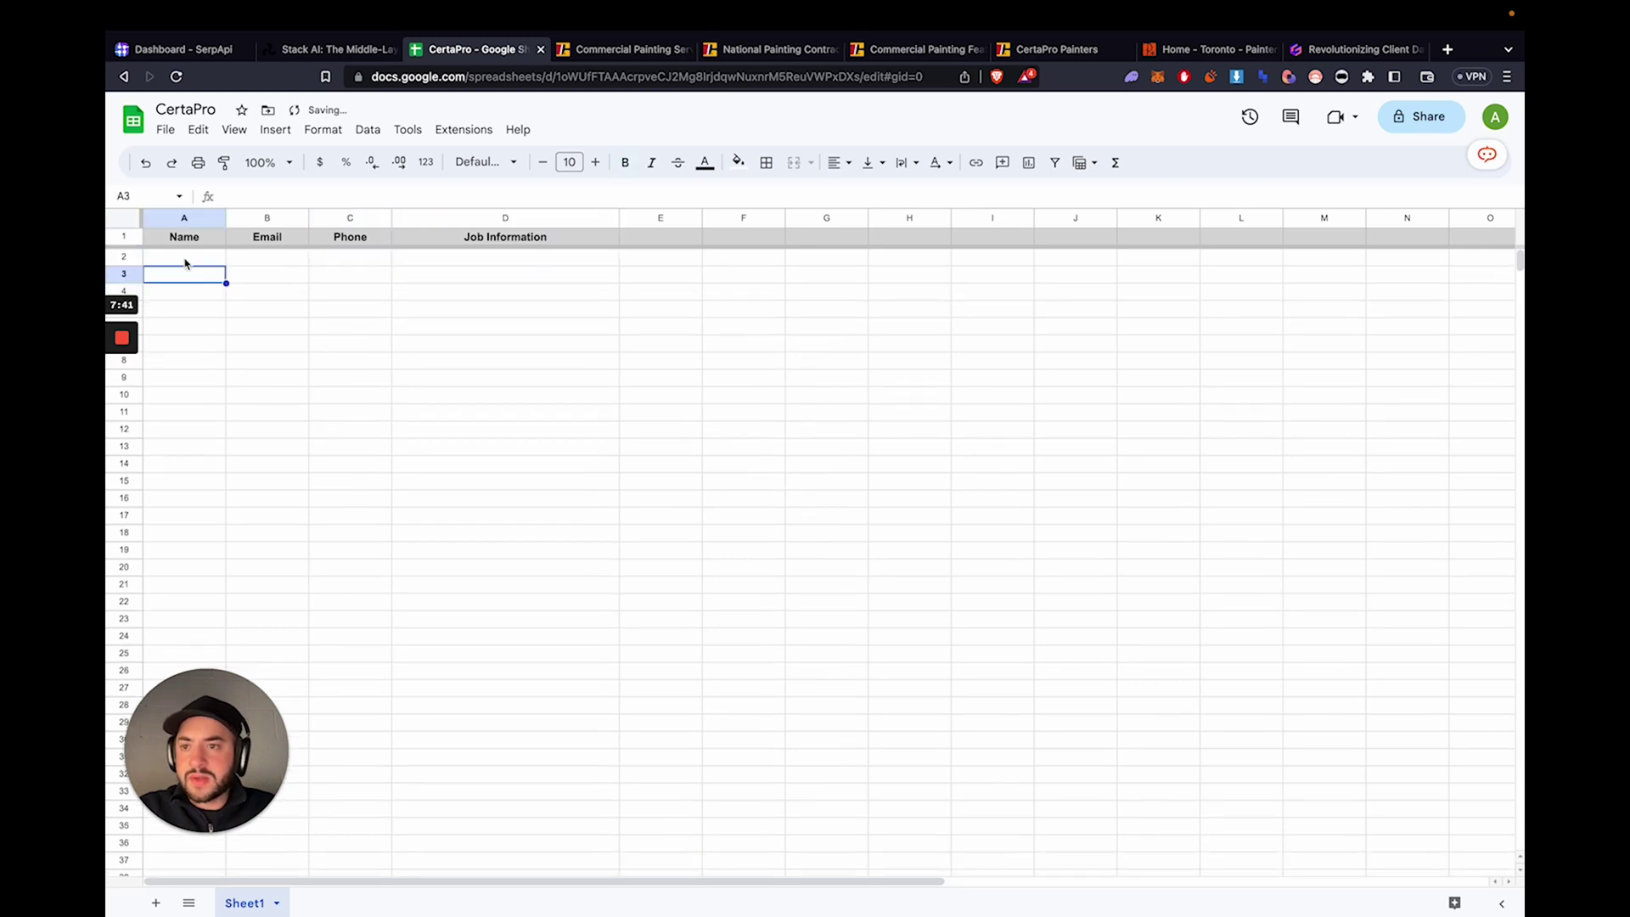
key("super+shift+a")
left_click(125, 257)
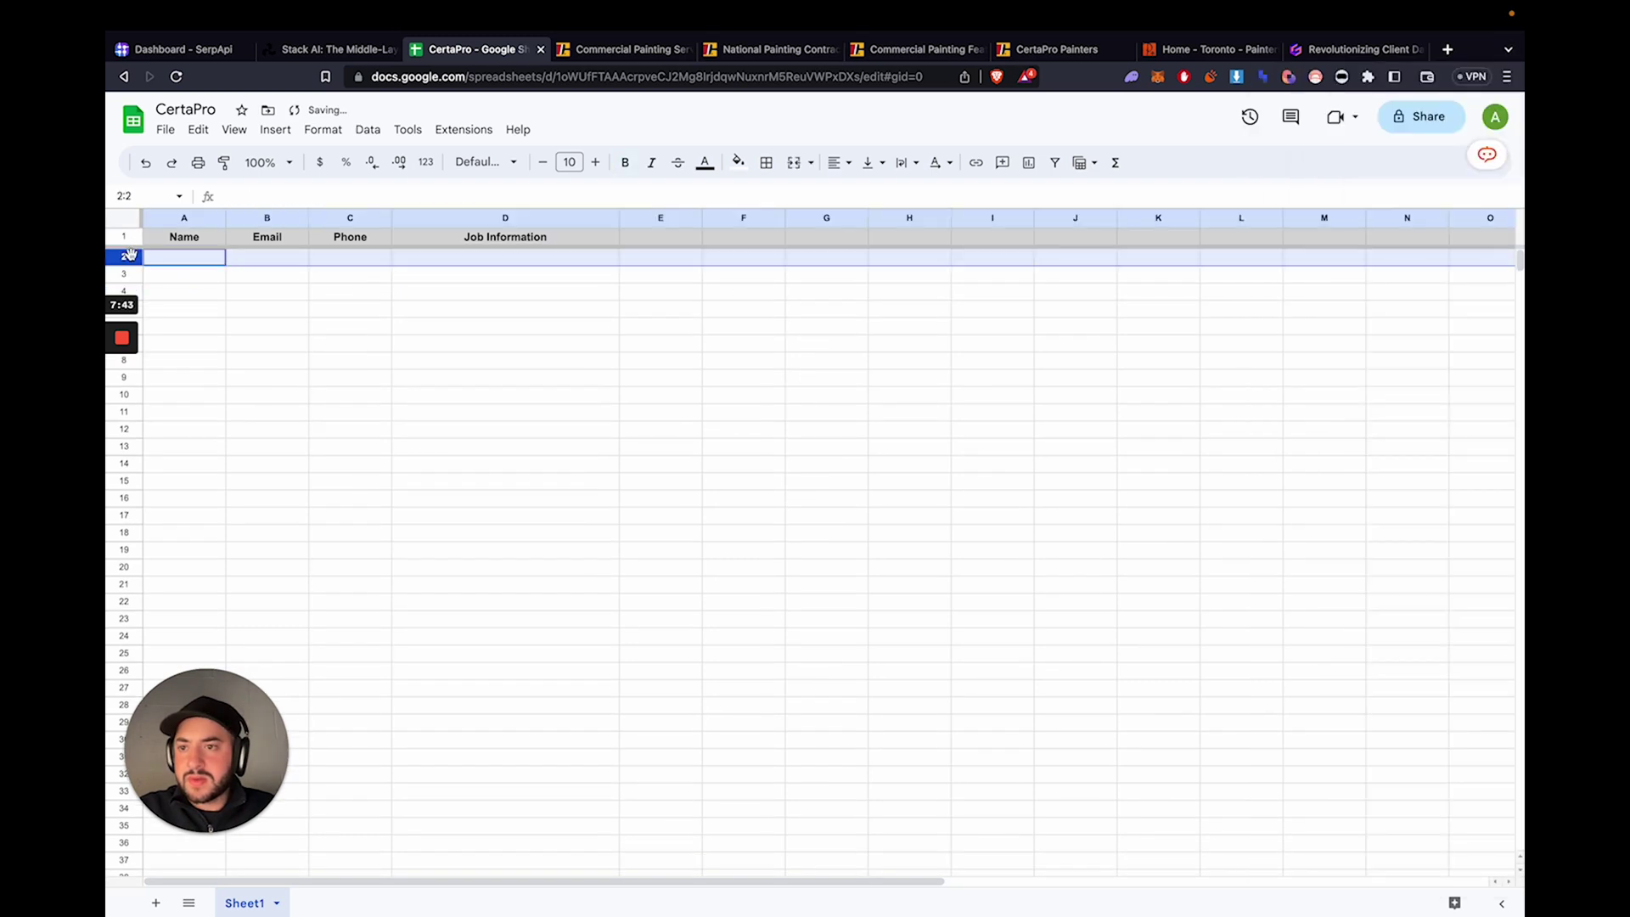
left_click_drag(125, 264, 130, 281)
key("super+z")
key("super+a")
left_click(330, 288)
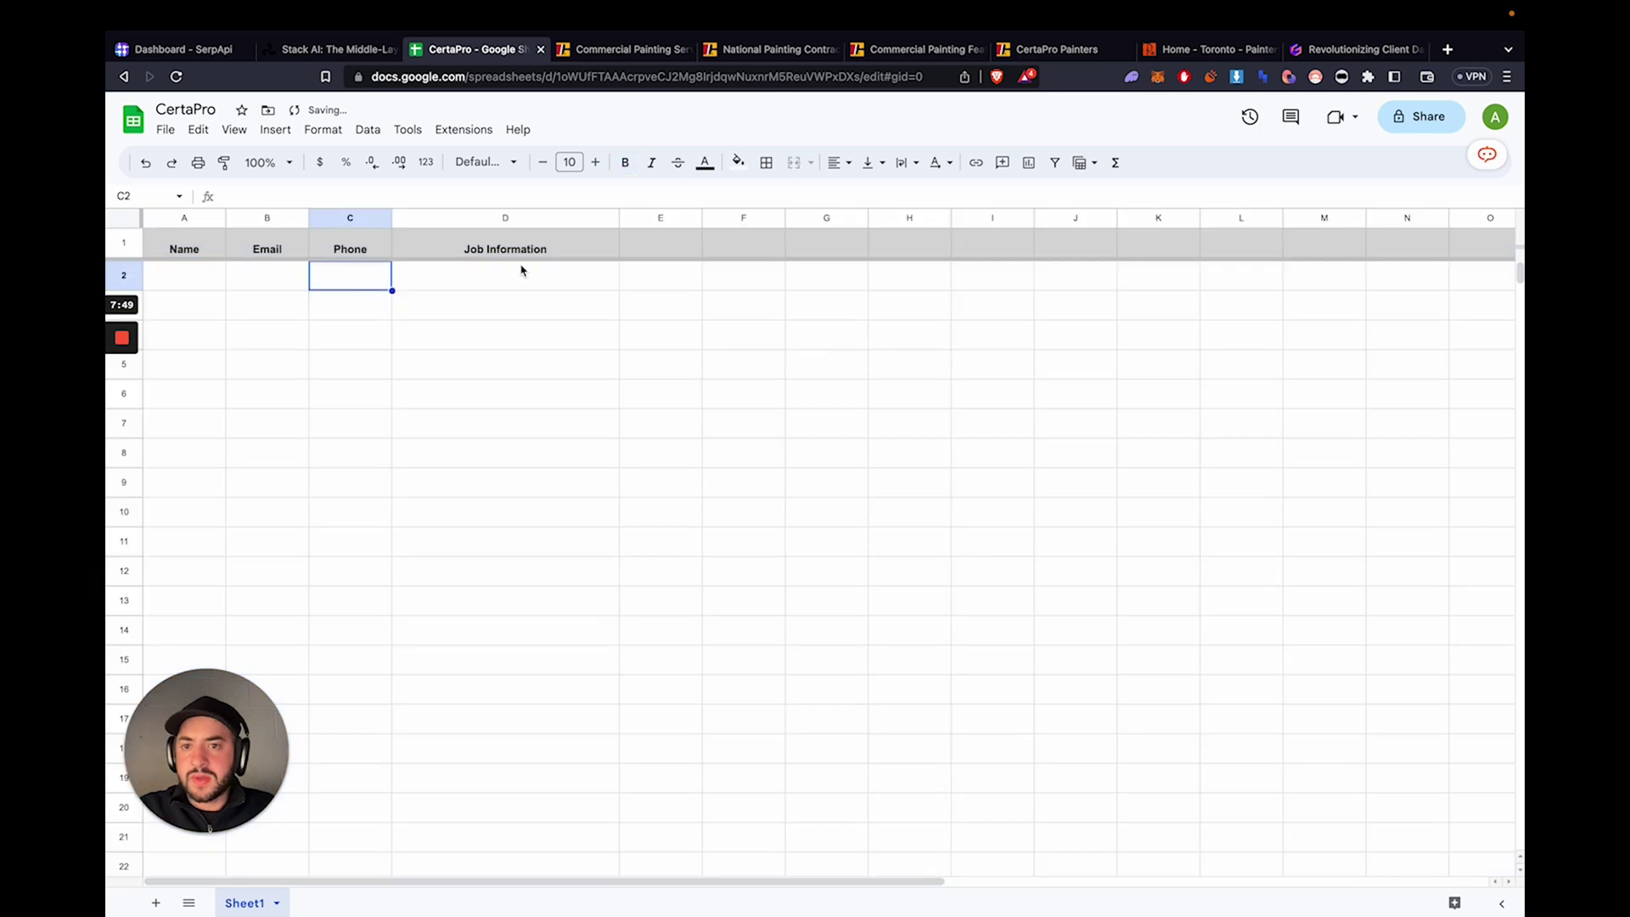
left_click(526, 277)
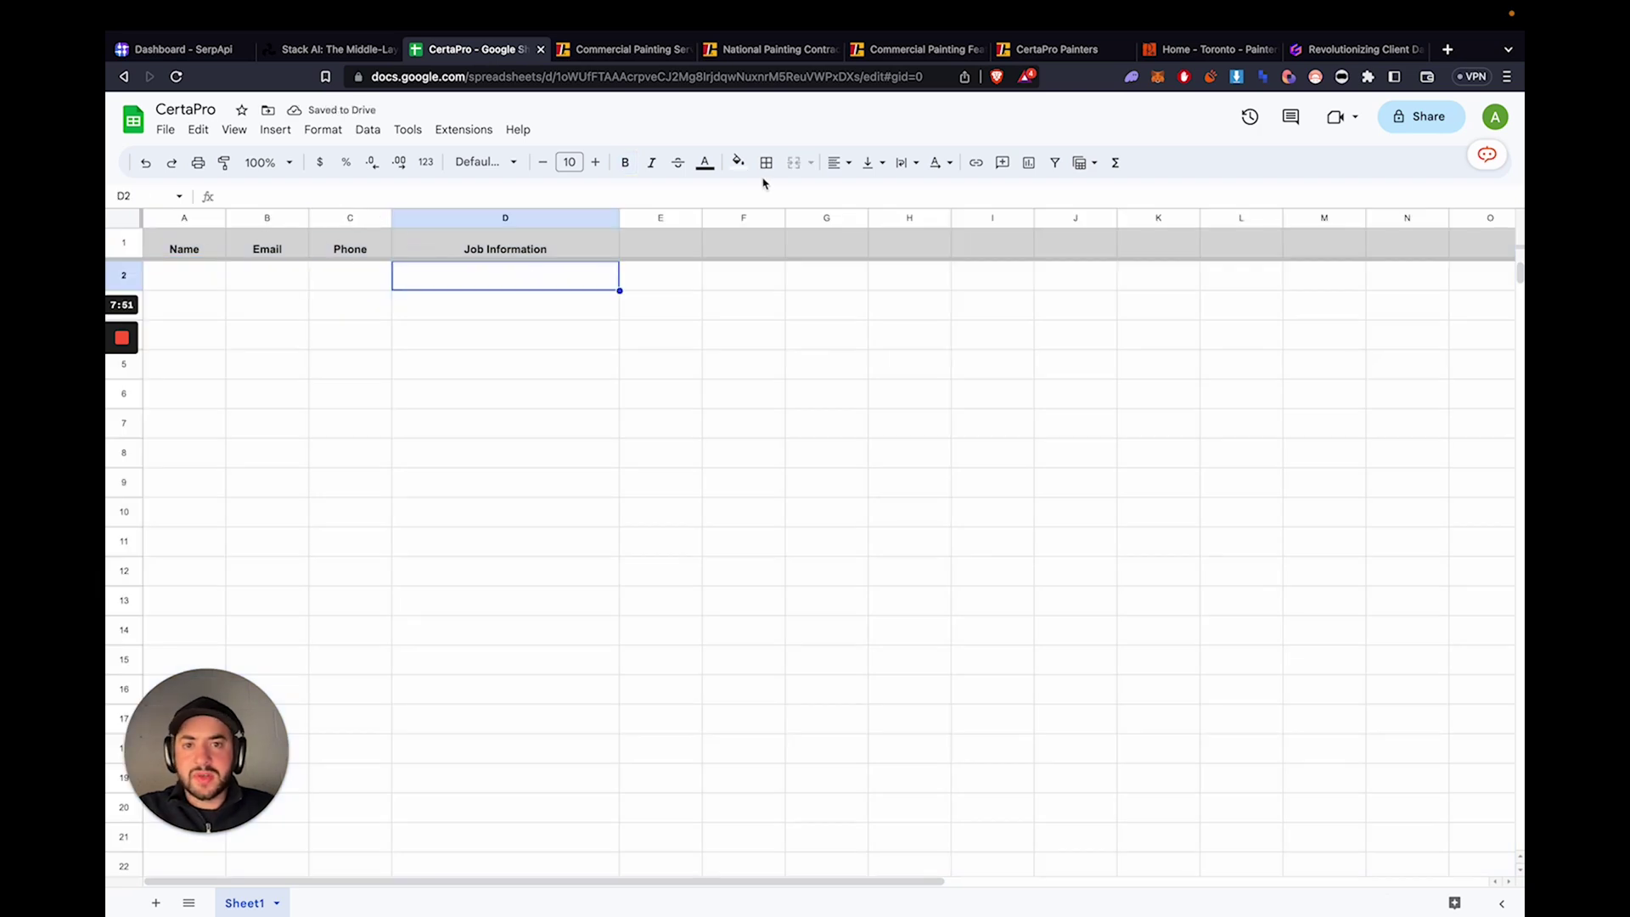
- In the OpenAI system prompt, replace 'Painting' with 'Certa Pro' and delete the note about hiding collected data
left_click(352, 49)
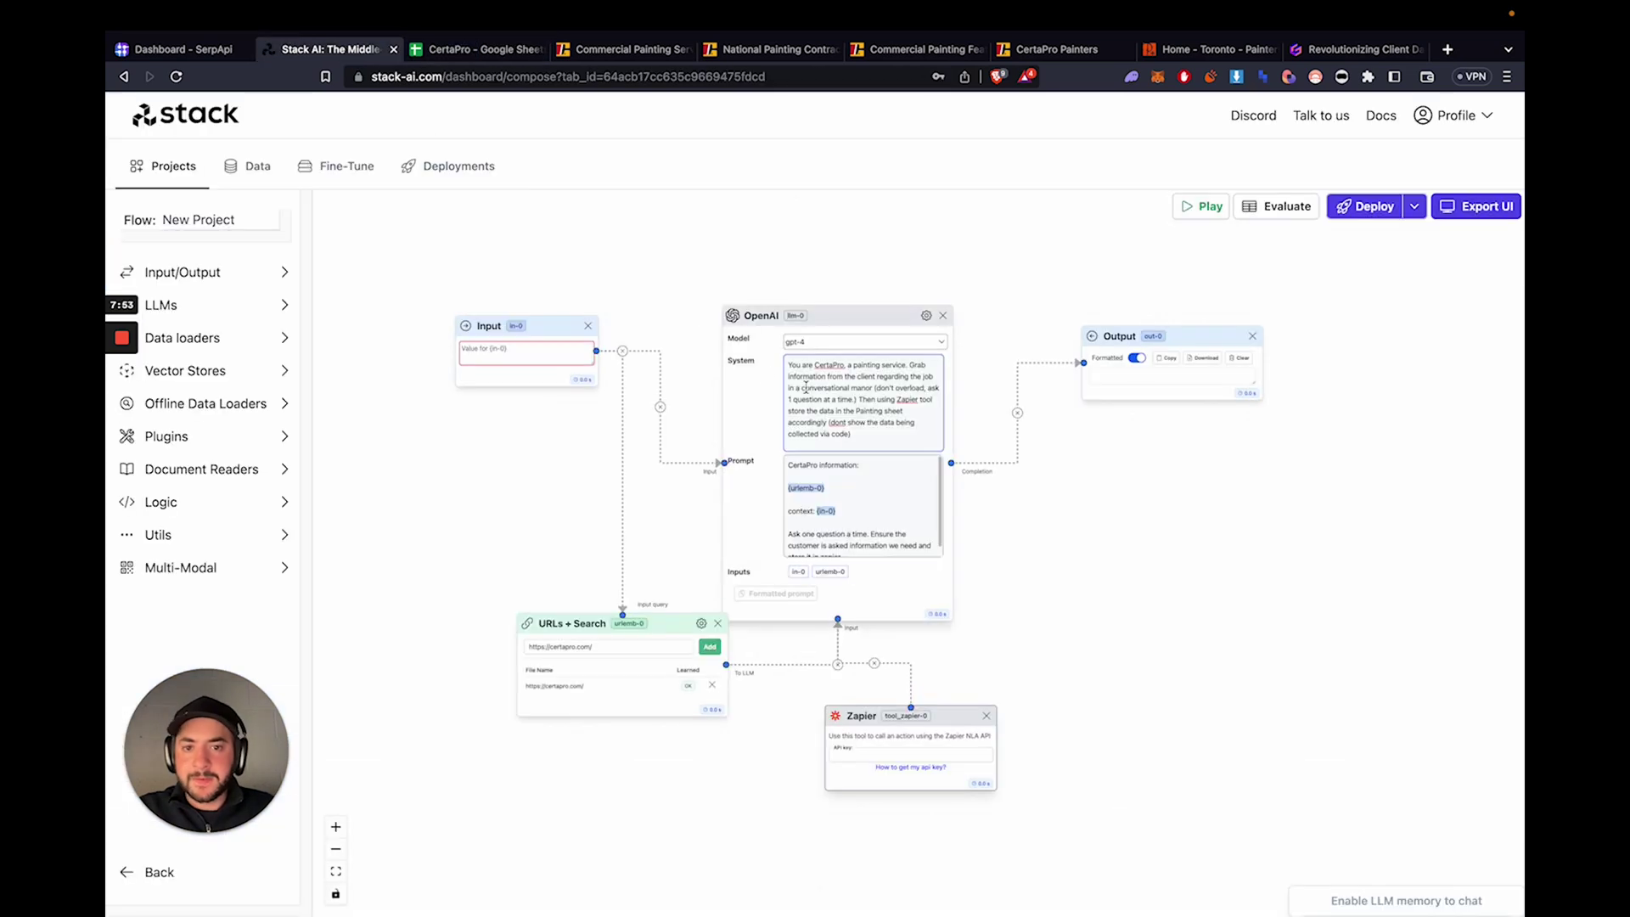
left_click_drag(857, 412, 894, 413)
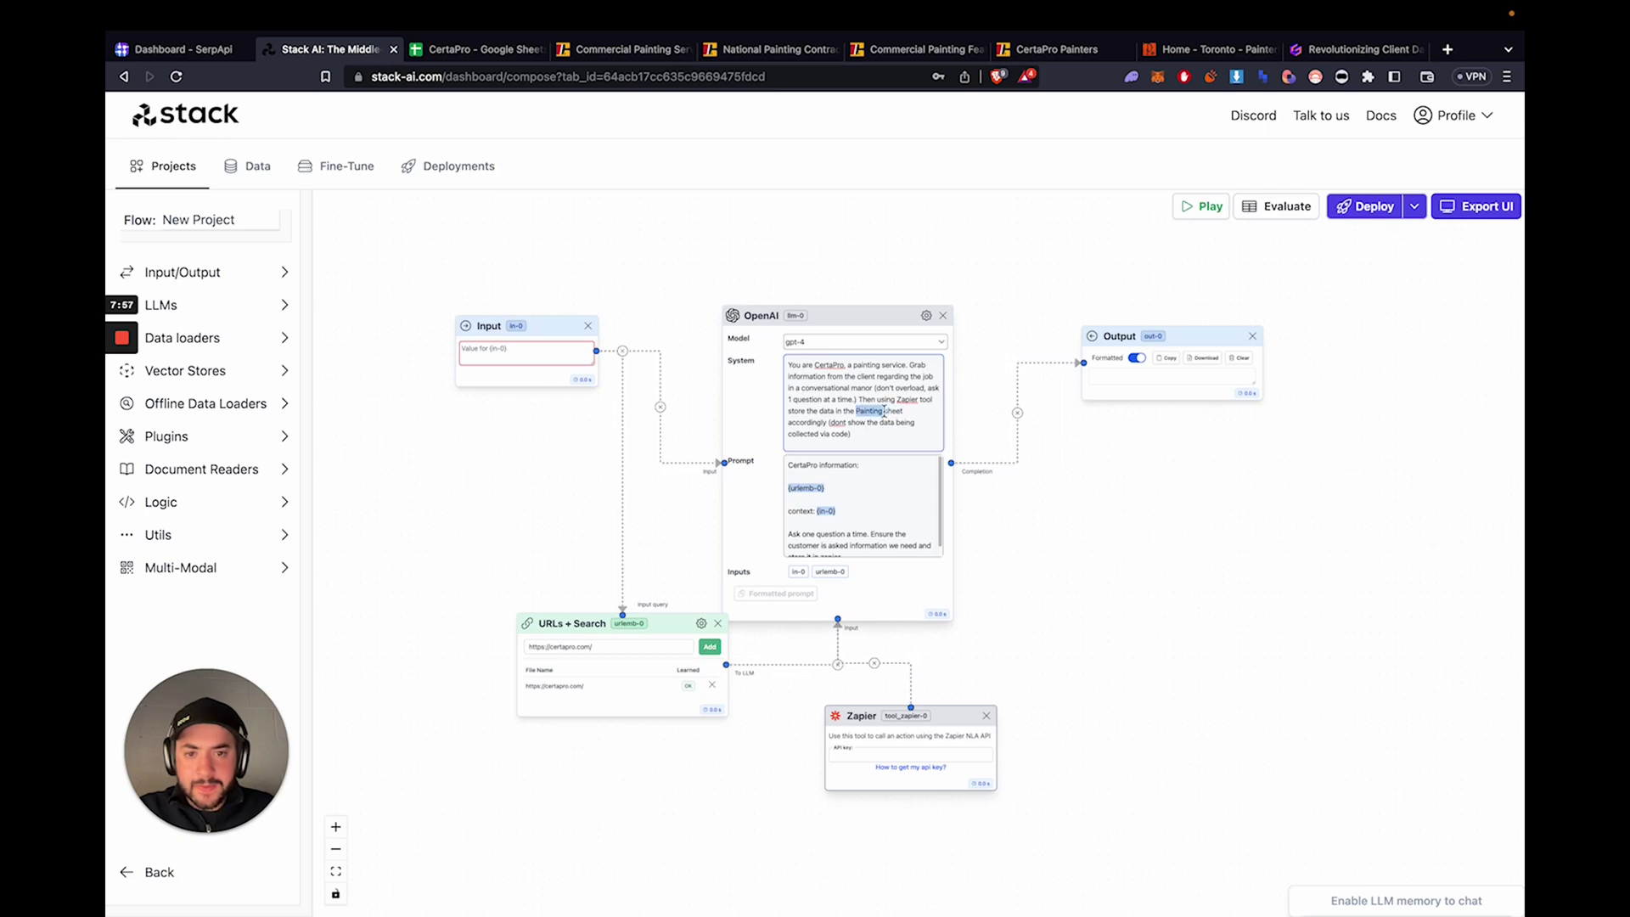
type("Certa Pro")
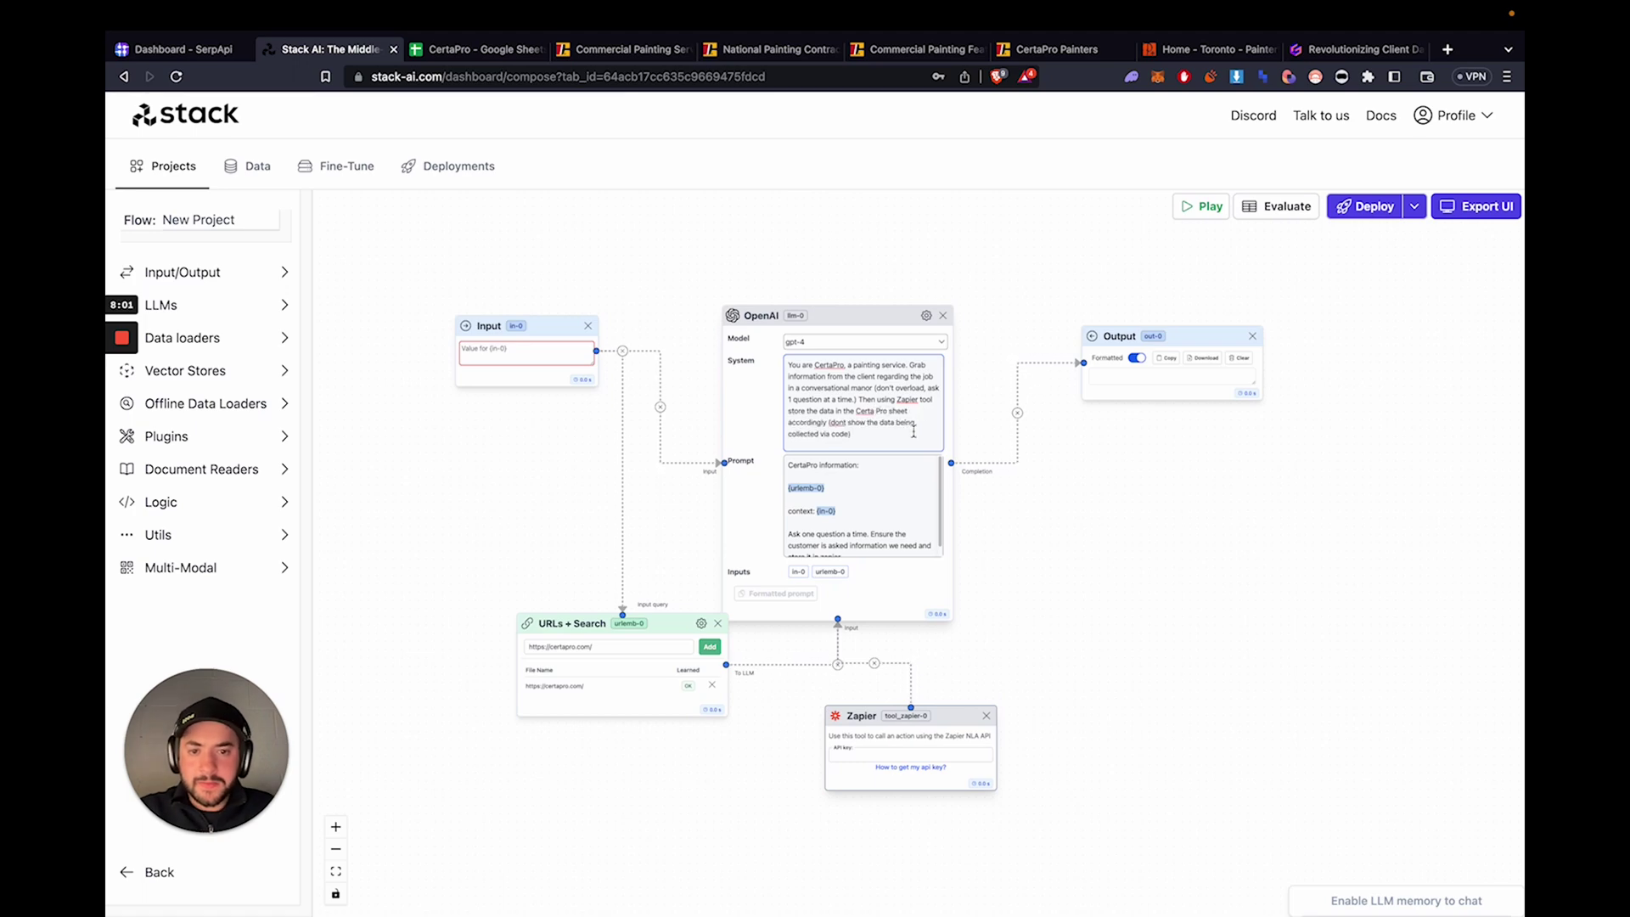
left_click(475, 50)
left_click(344, 51)
left_click_drag(862, 433, 829, 426)
key("BackSpace")
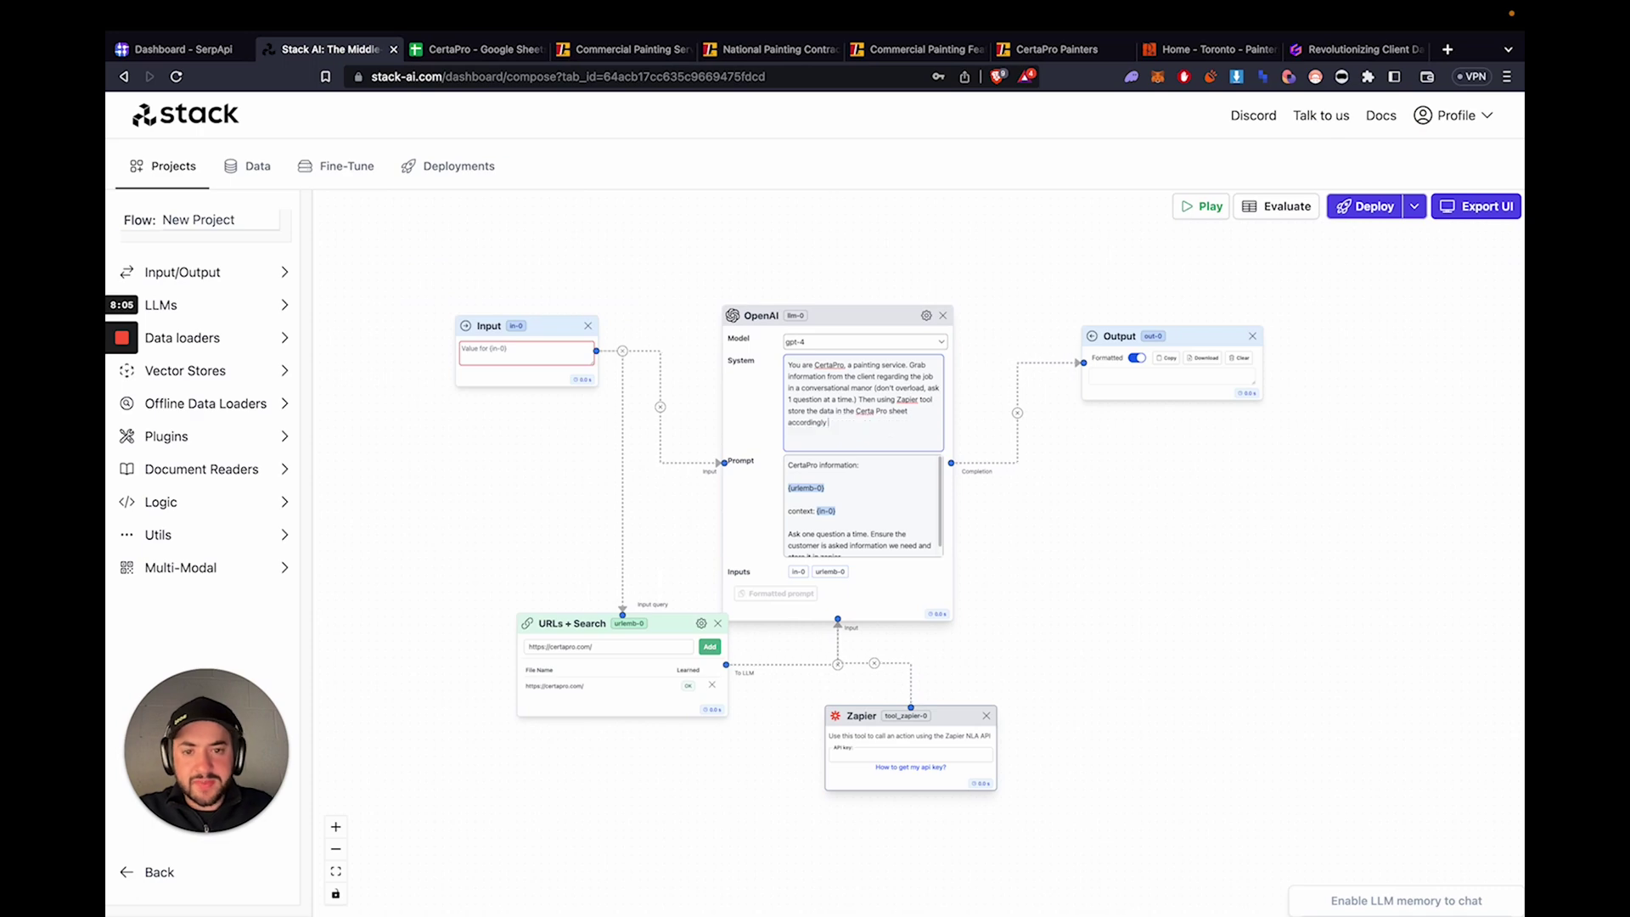
left_click(793, 479)
left_click(377, 888)
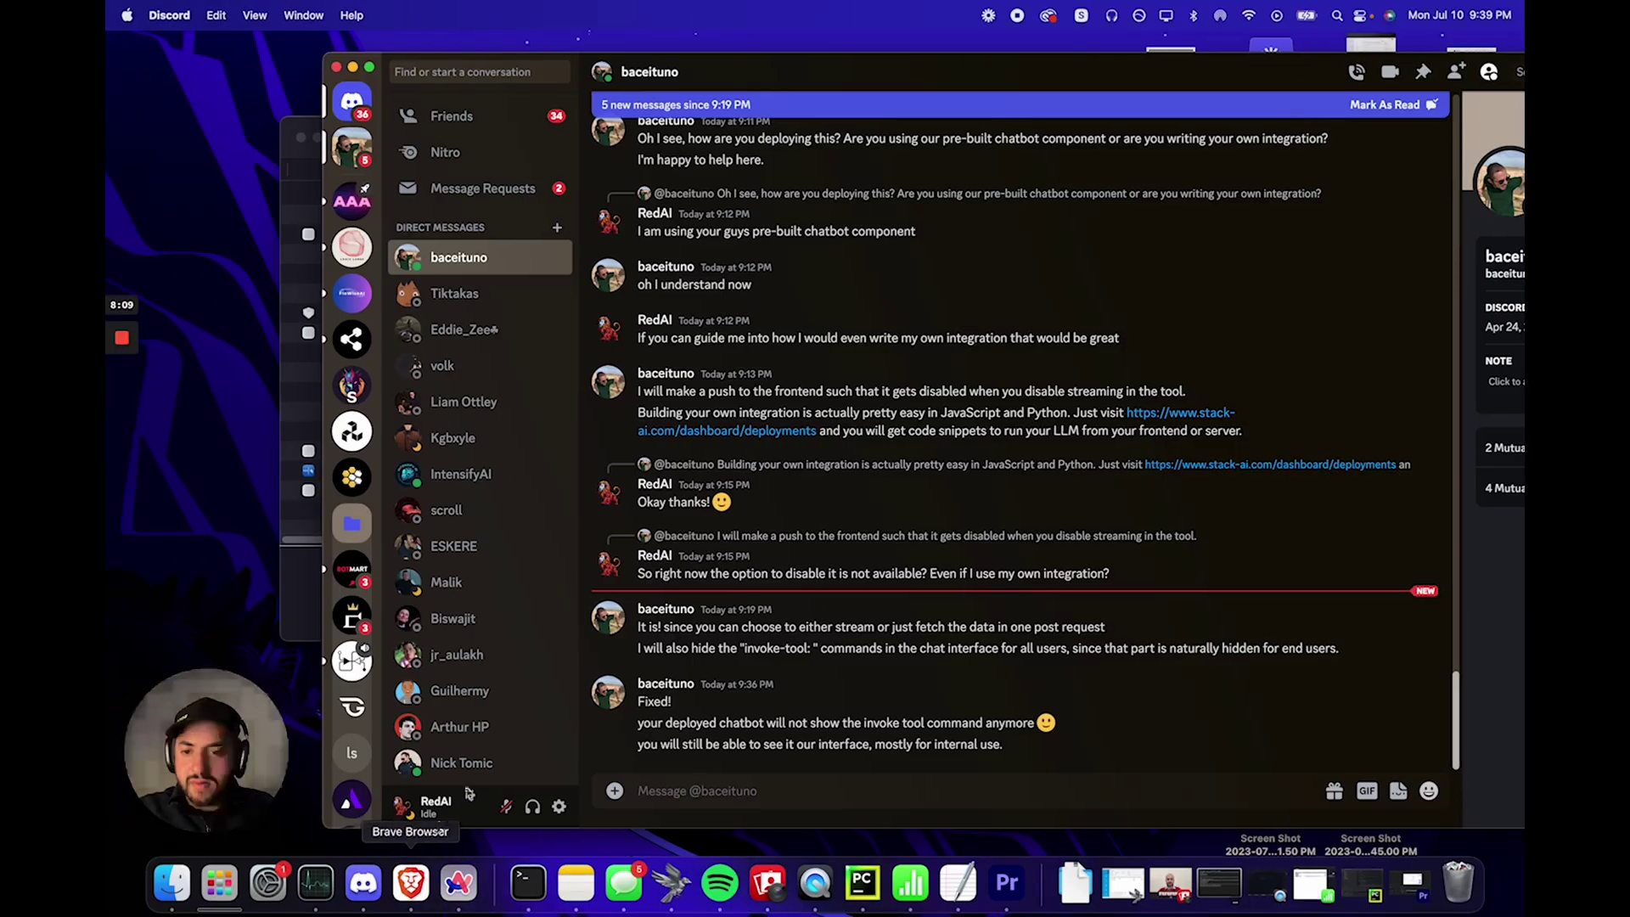
left_click_drag(643, 702, 652, 719)
left_click(652, 720)
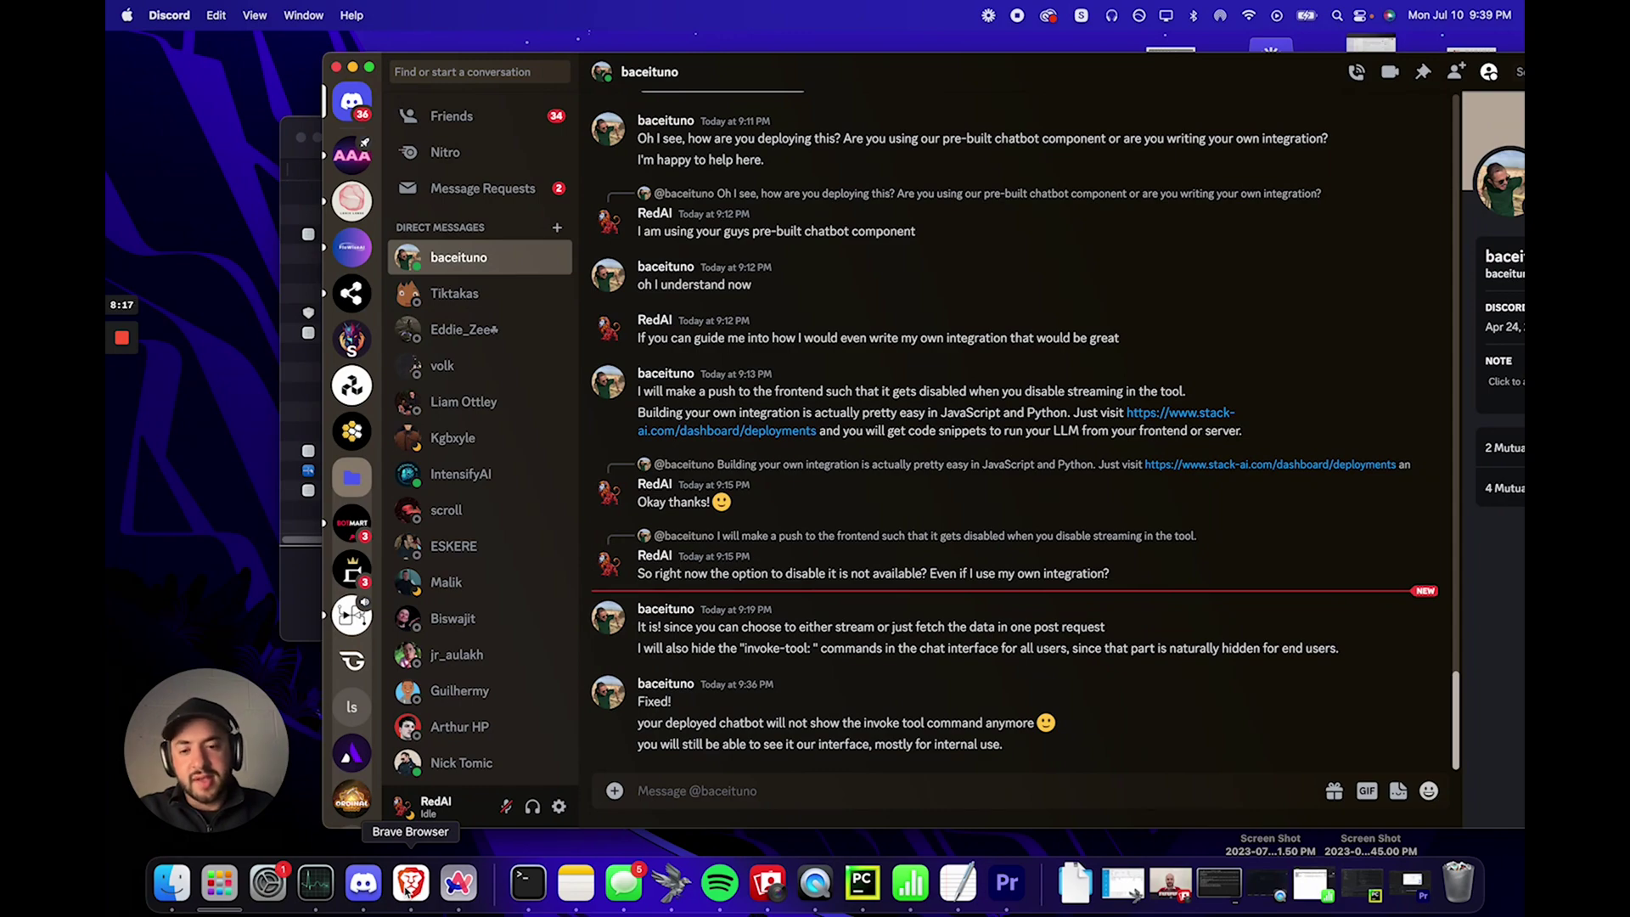
left_click(411, 883)
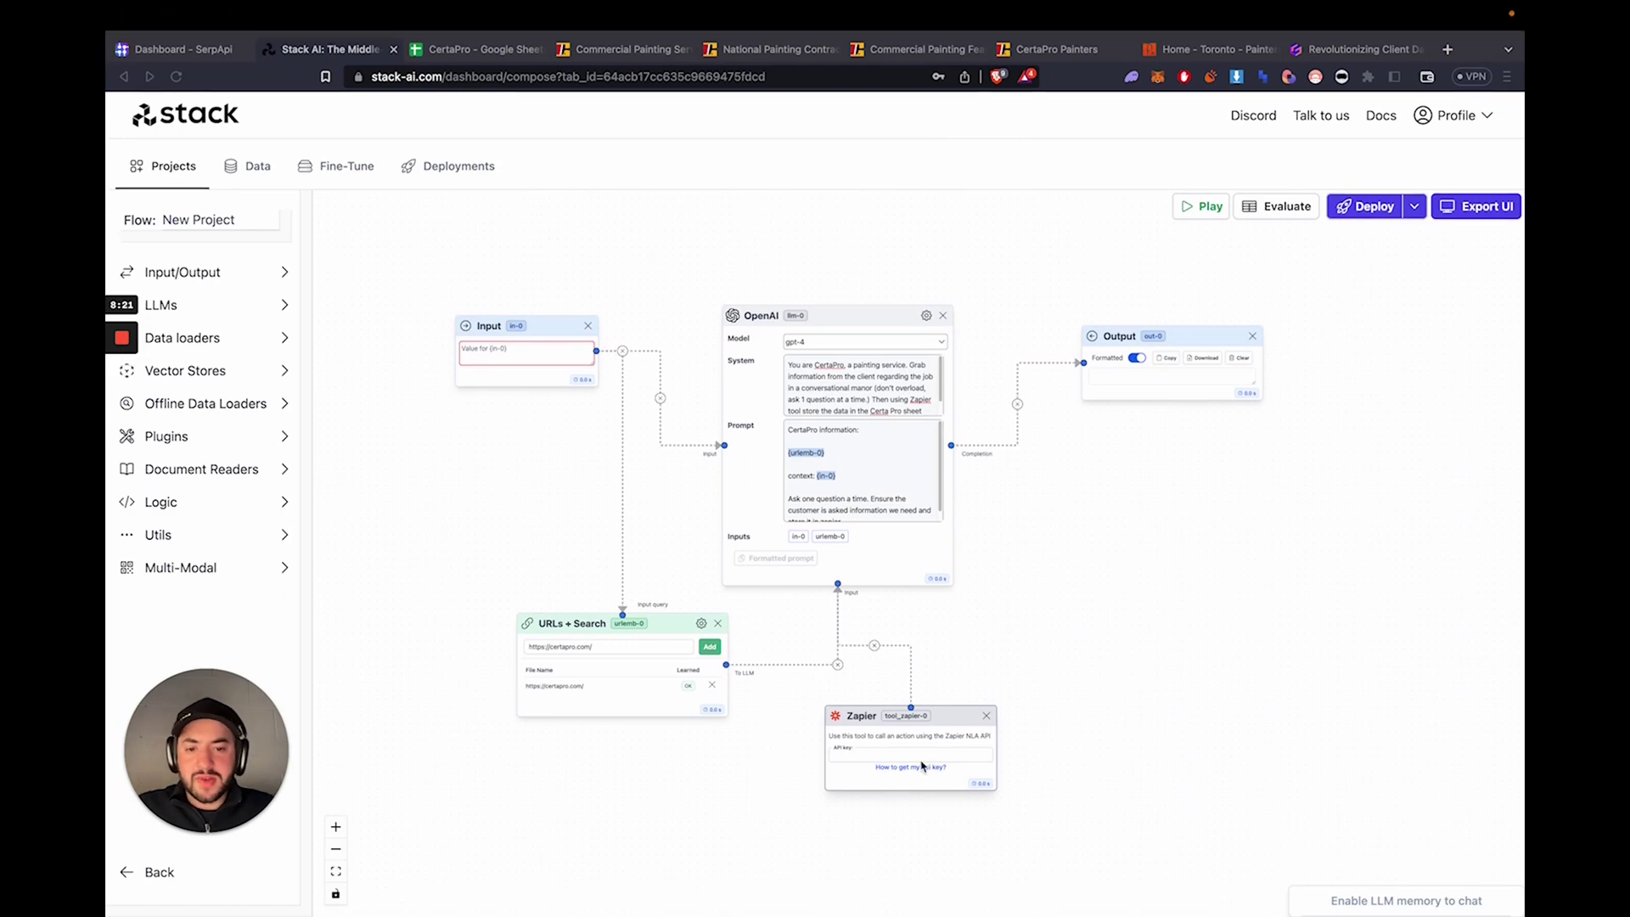
- Reveal the NLA API key on Zapier's Credentials page and paste it into the Zapier node's key field
left_click(913, 767)
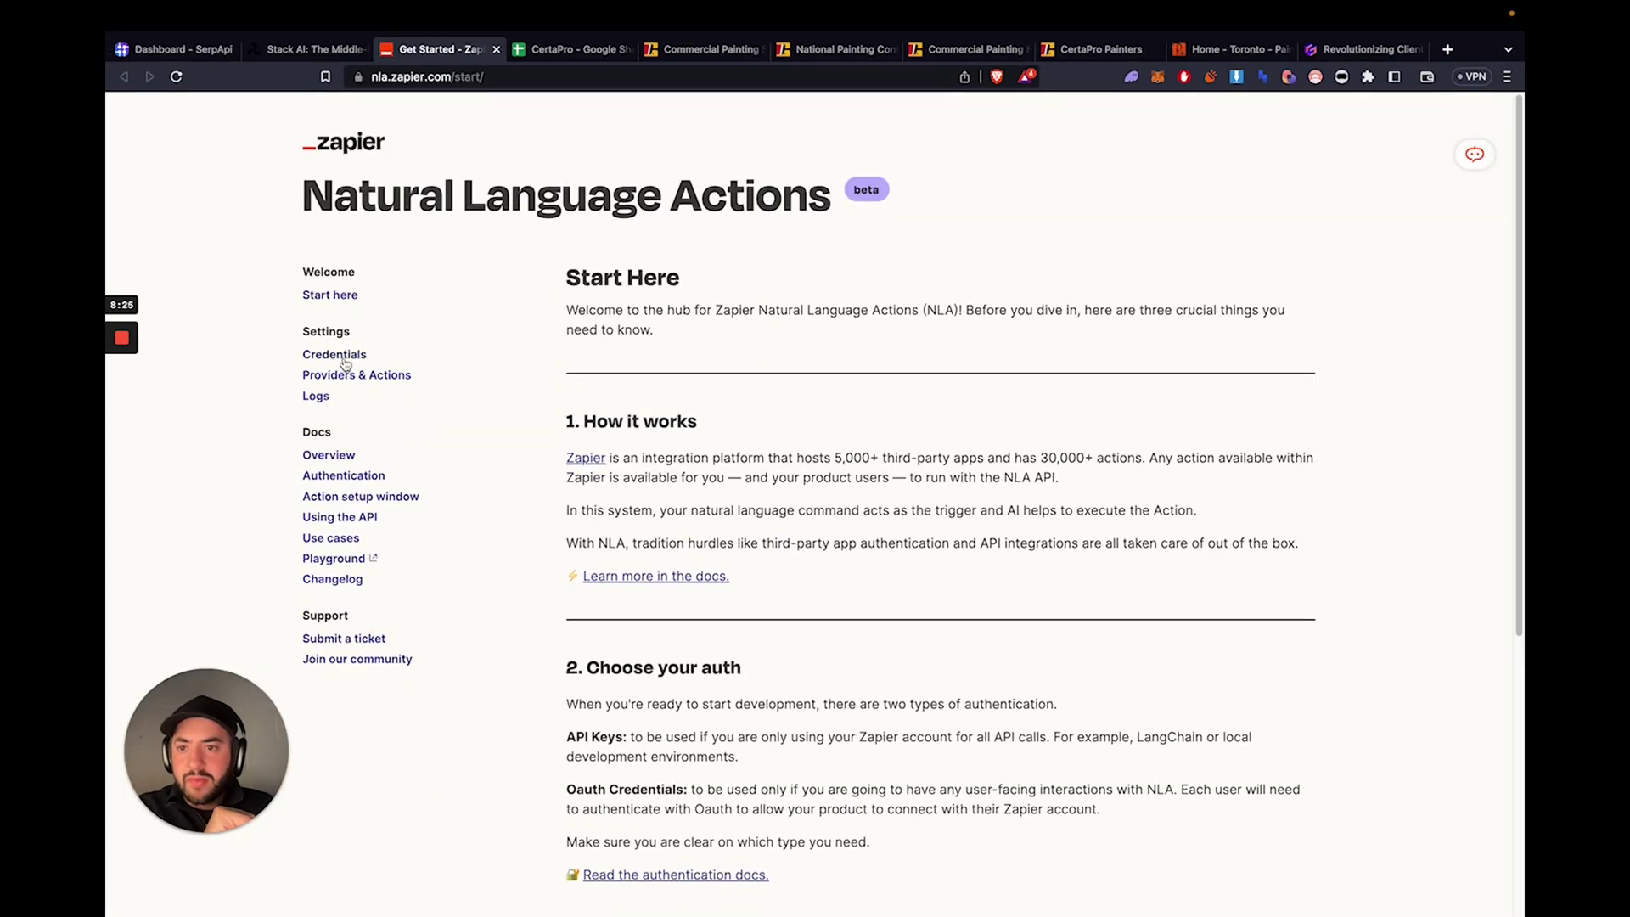
left_click(346, 357)
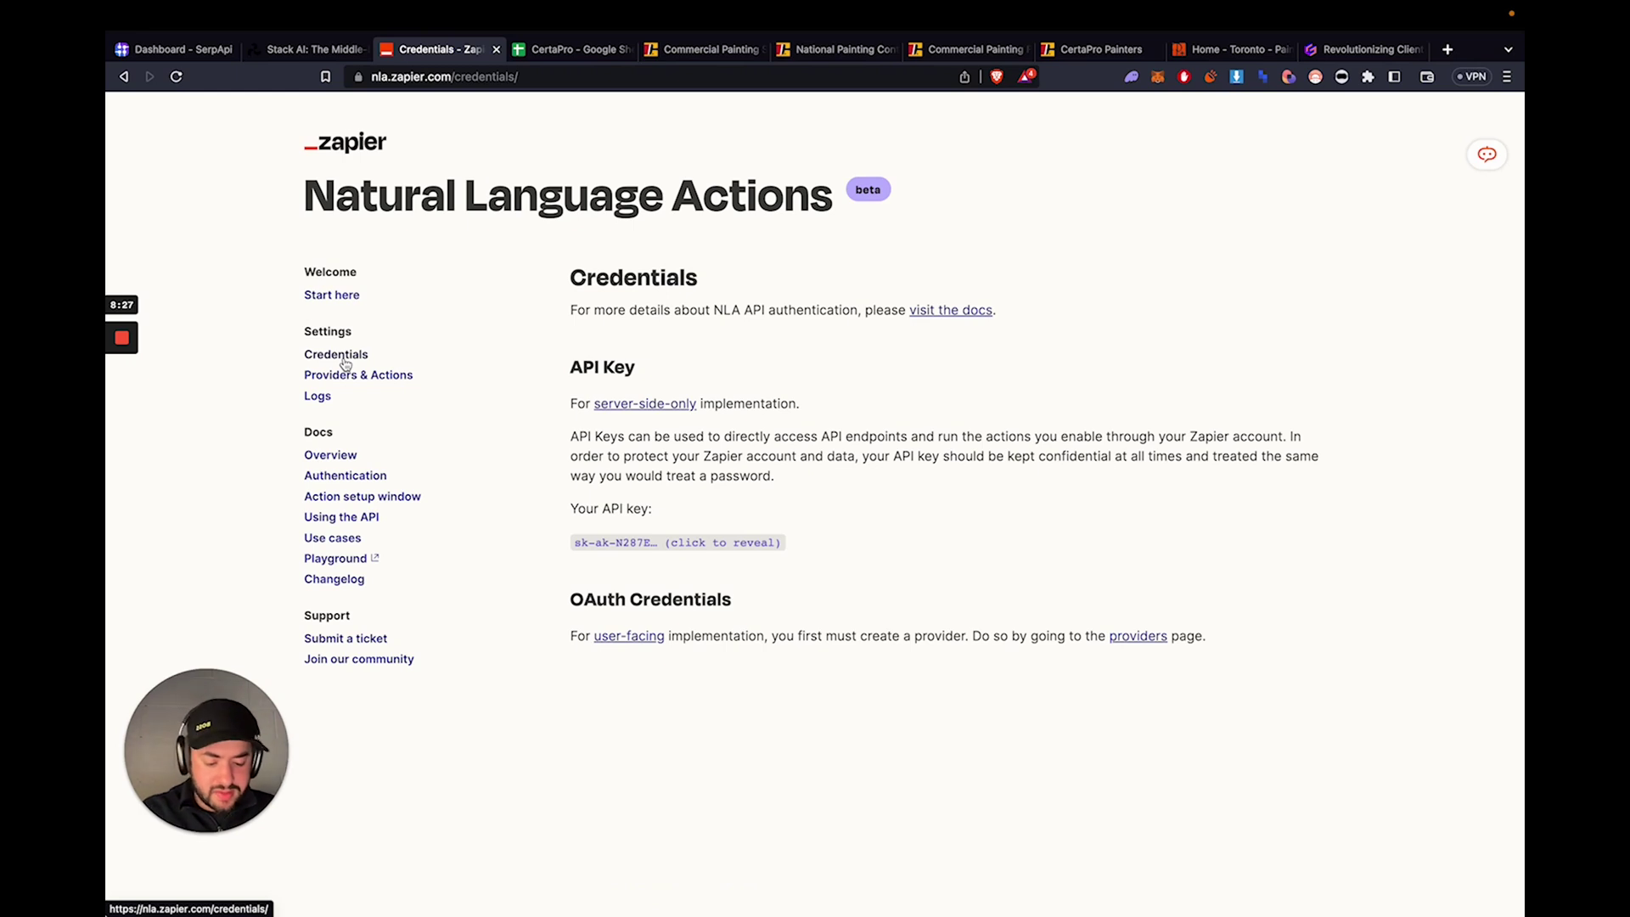
left_click(650, 541)
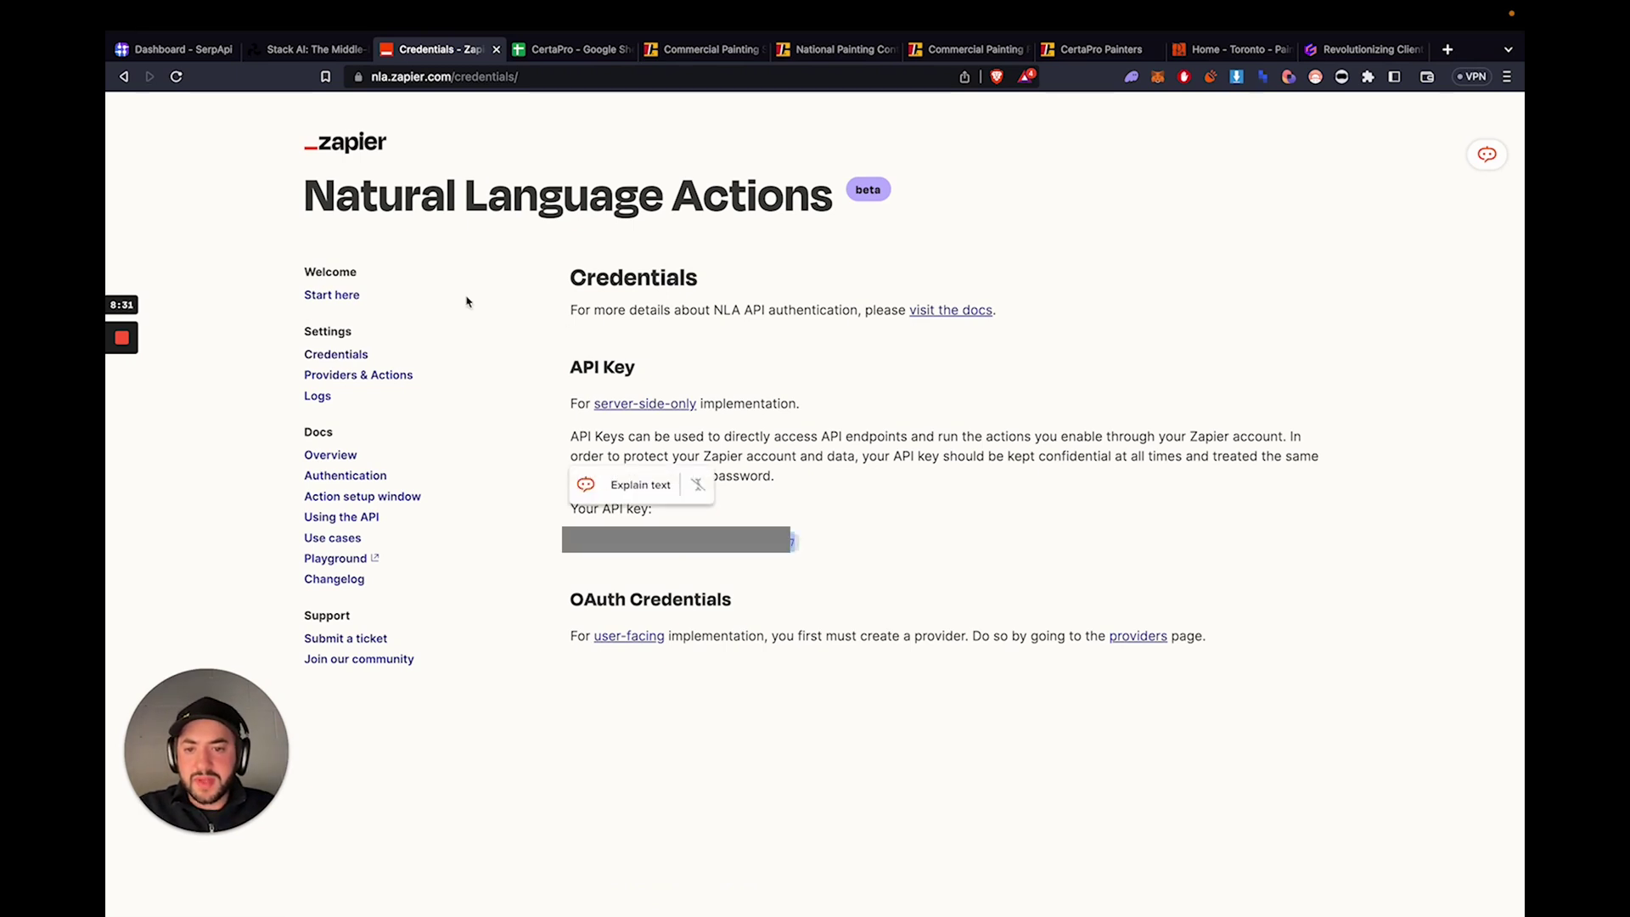
left_click(331, 50)
left_click(911, 754)
key("ctrl+v")
left_click(434, 44)
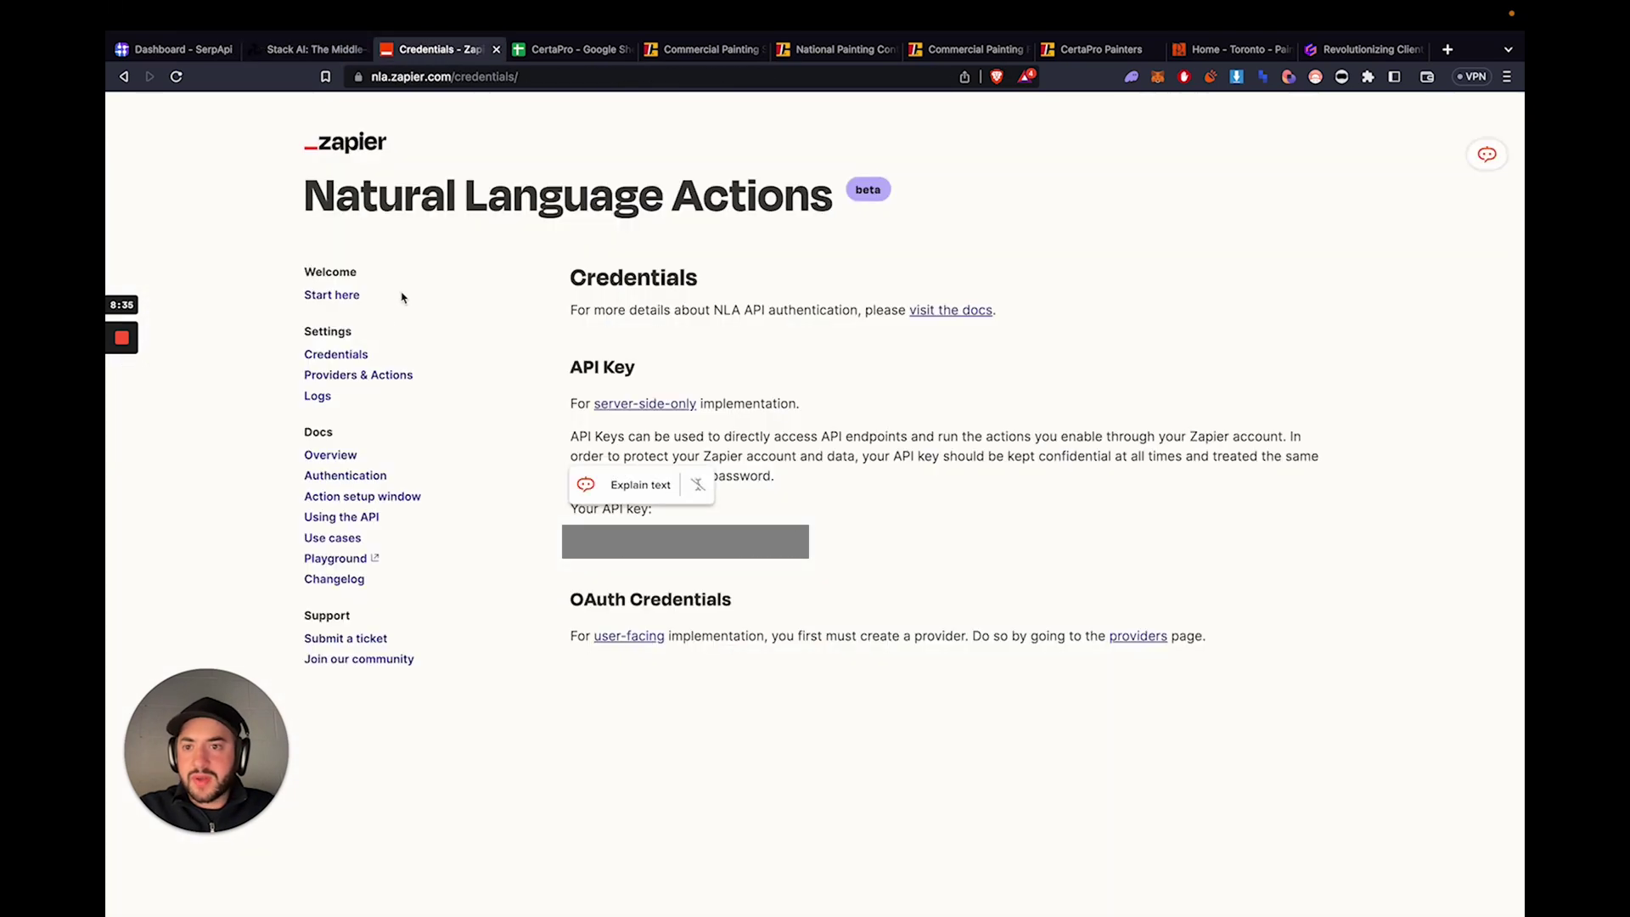
- Go to Providers & Actions, then Manage Actions, and begin adding a new action
left_click(357, 375)
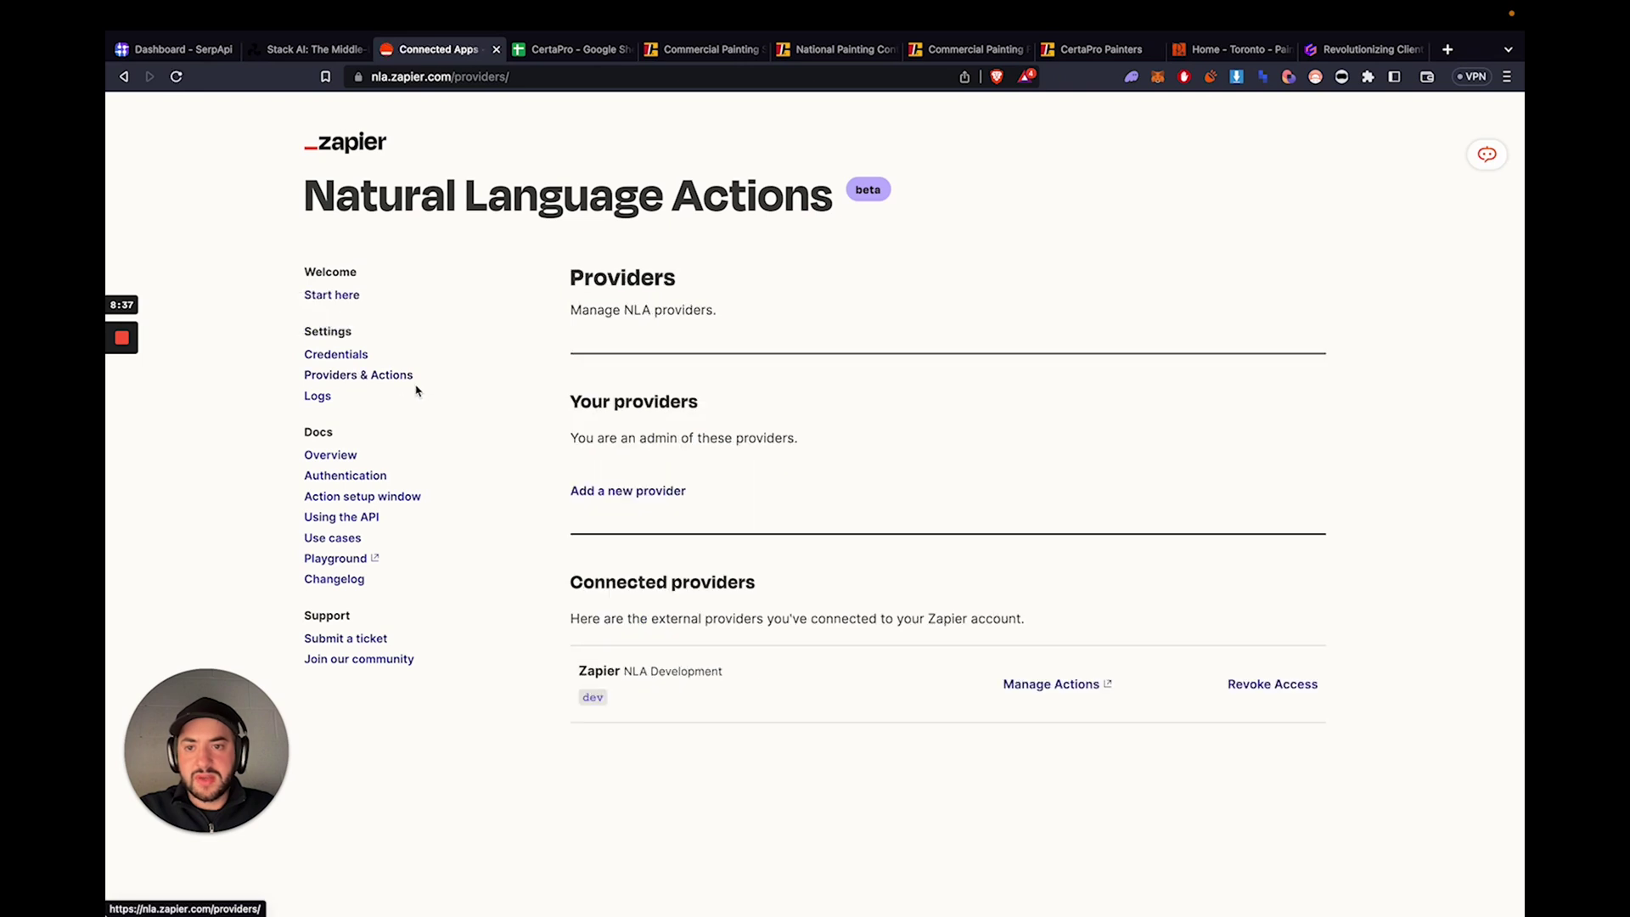
left_click(1031, 685)
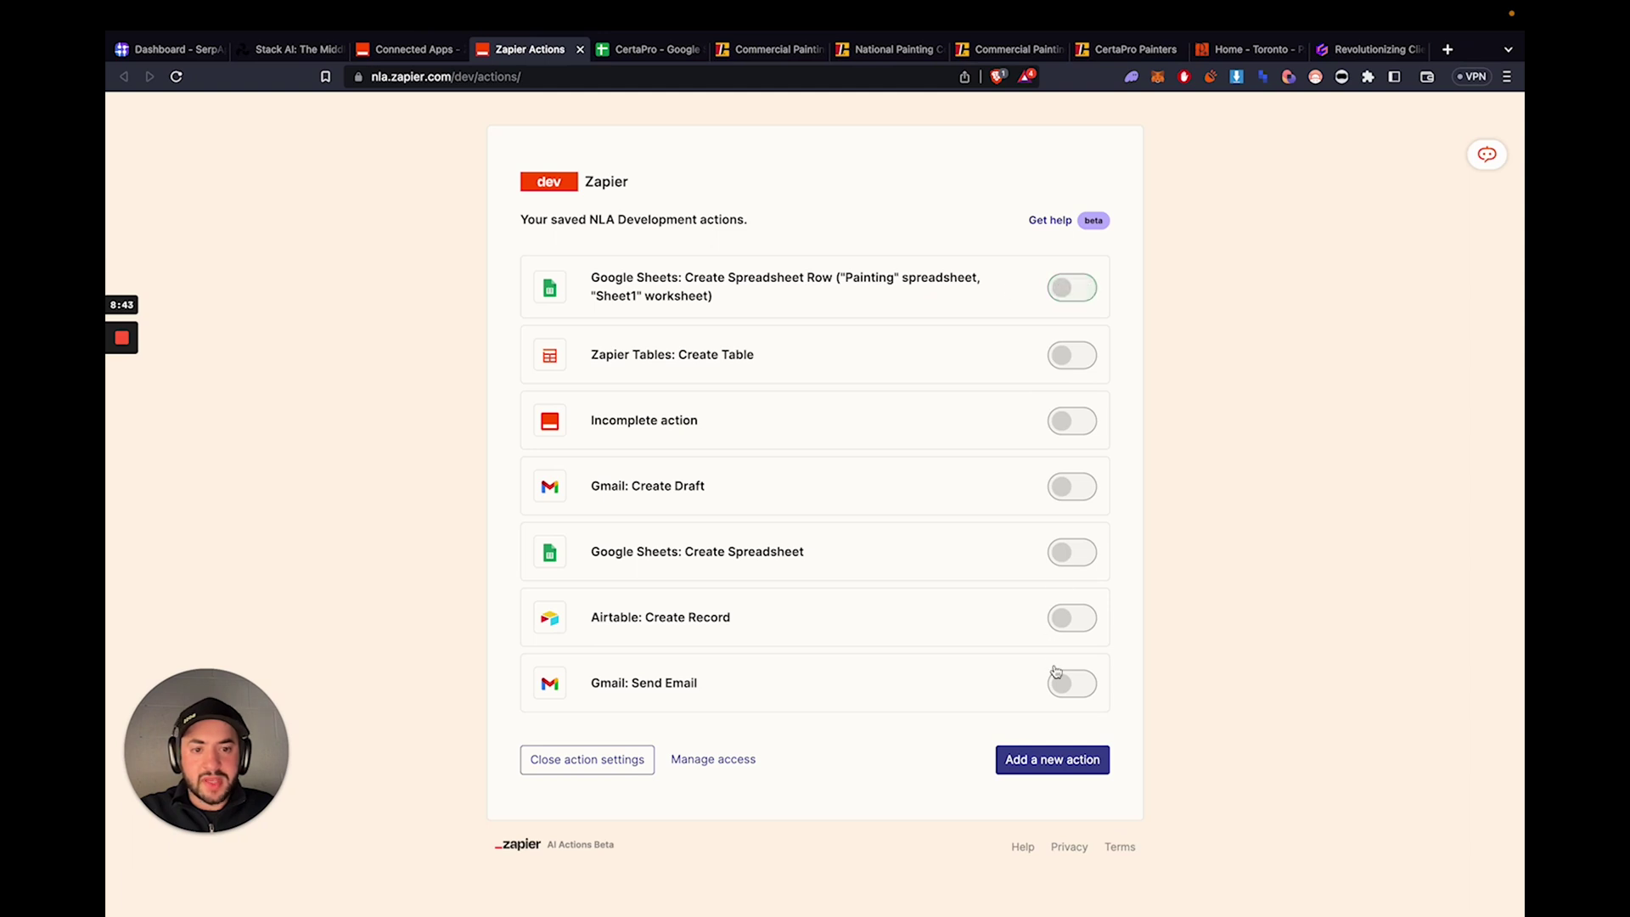
left_click(1009, 757)
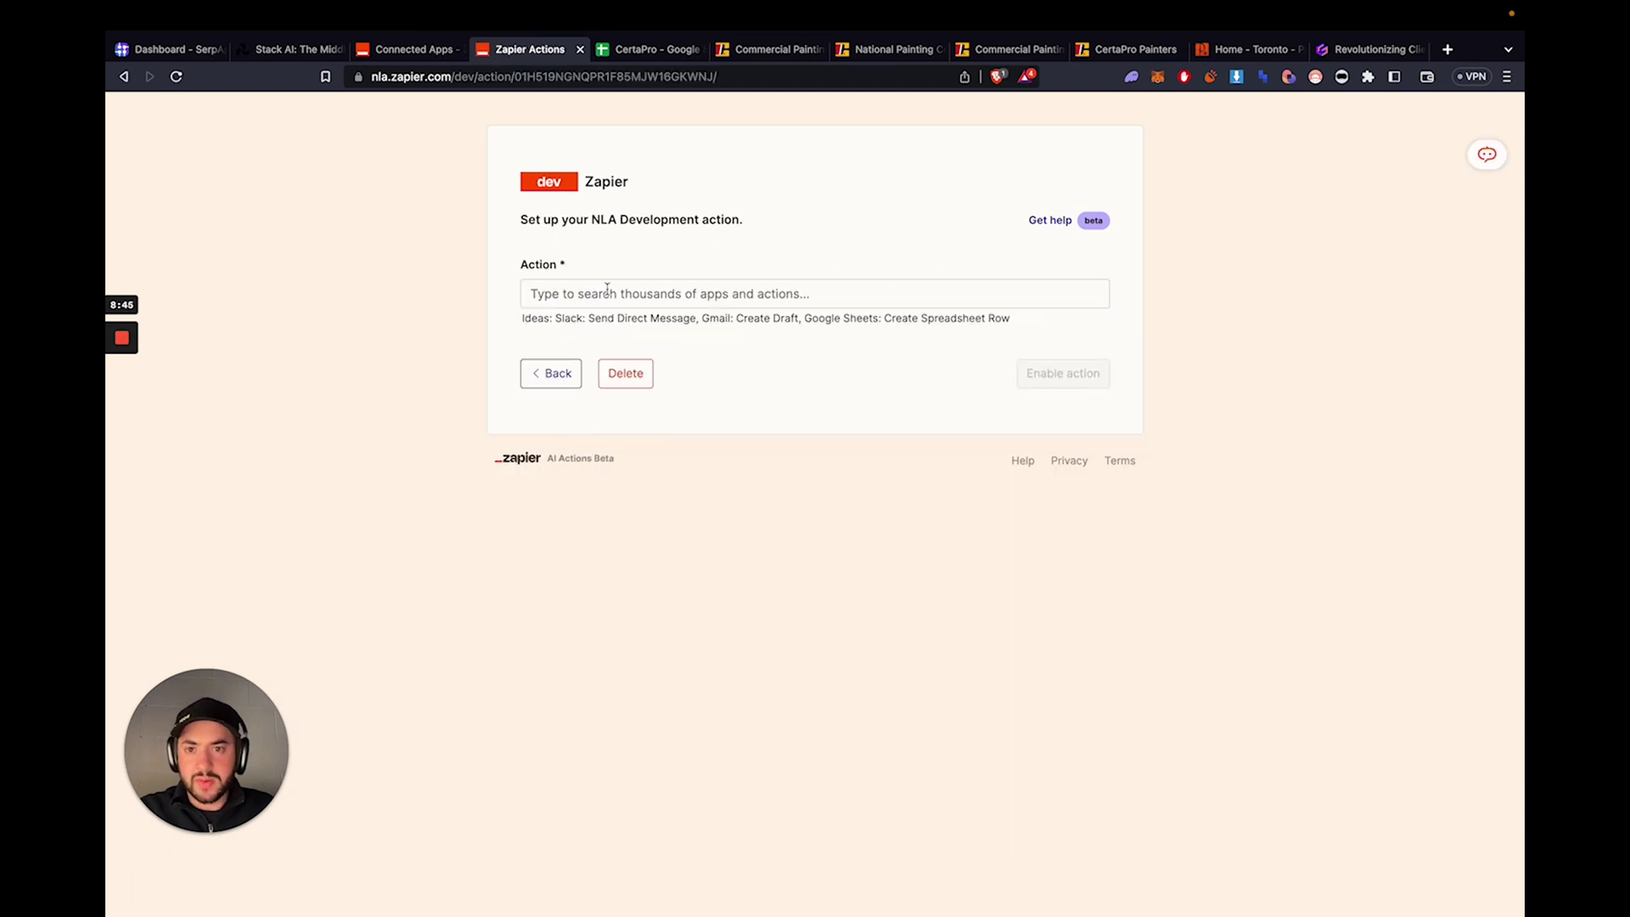
left_click(608, 290)
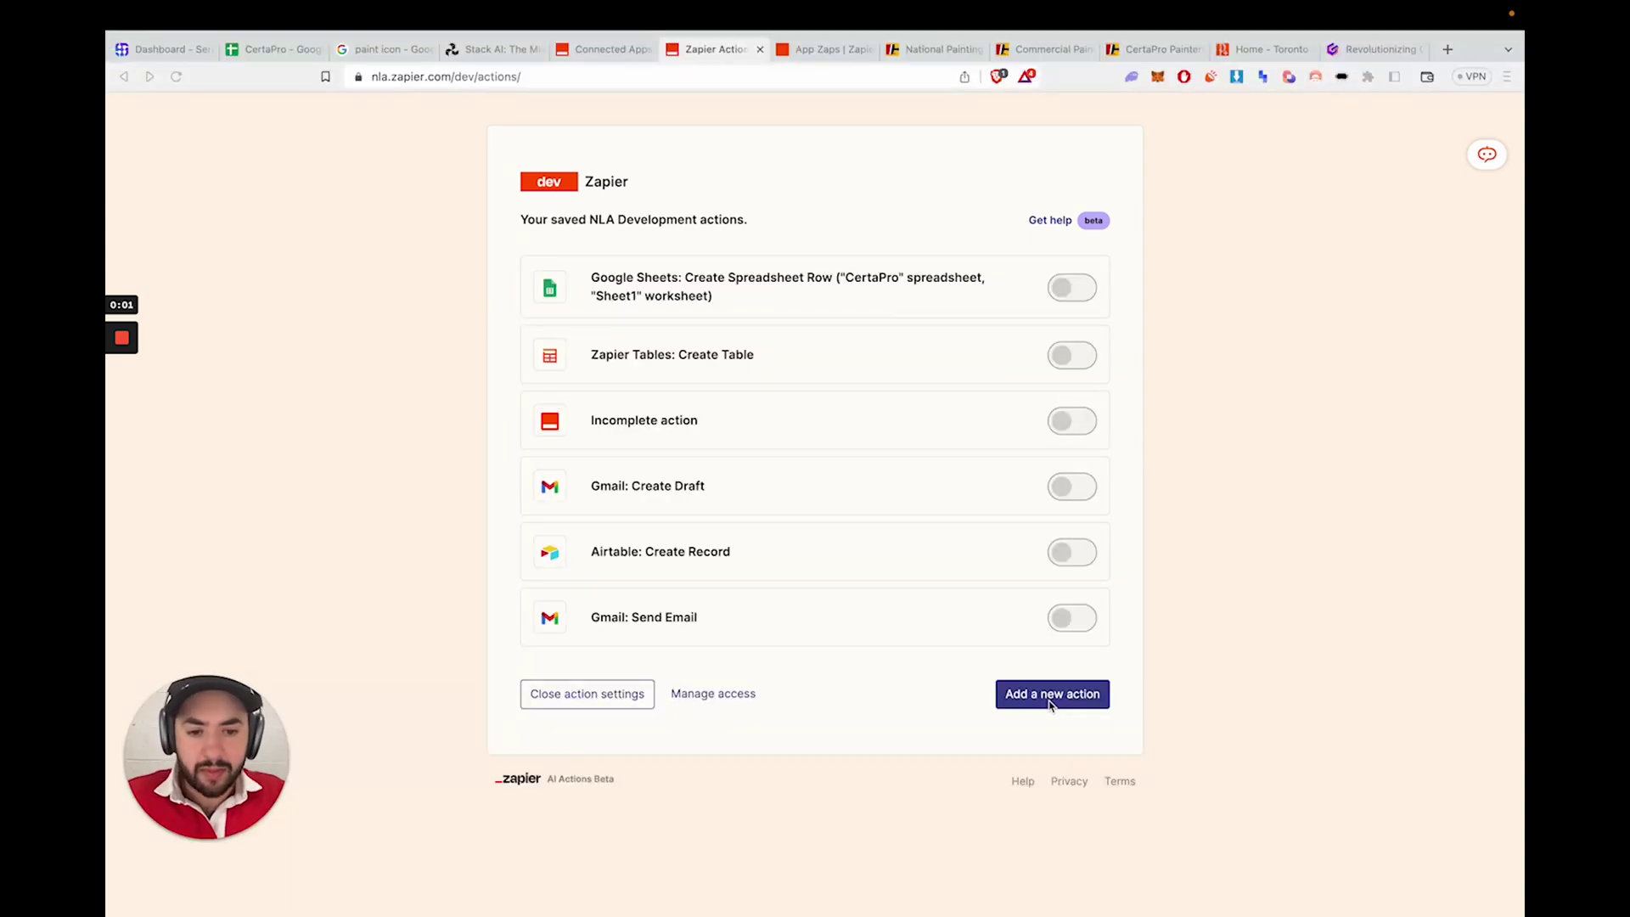
- Choose the Google Sheets Create Spreadsheet Row action for a new NLA action
left_click(1051, 697)
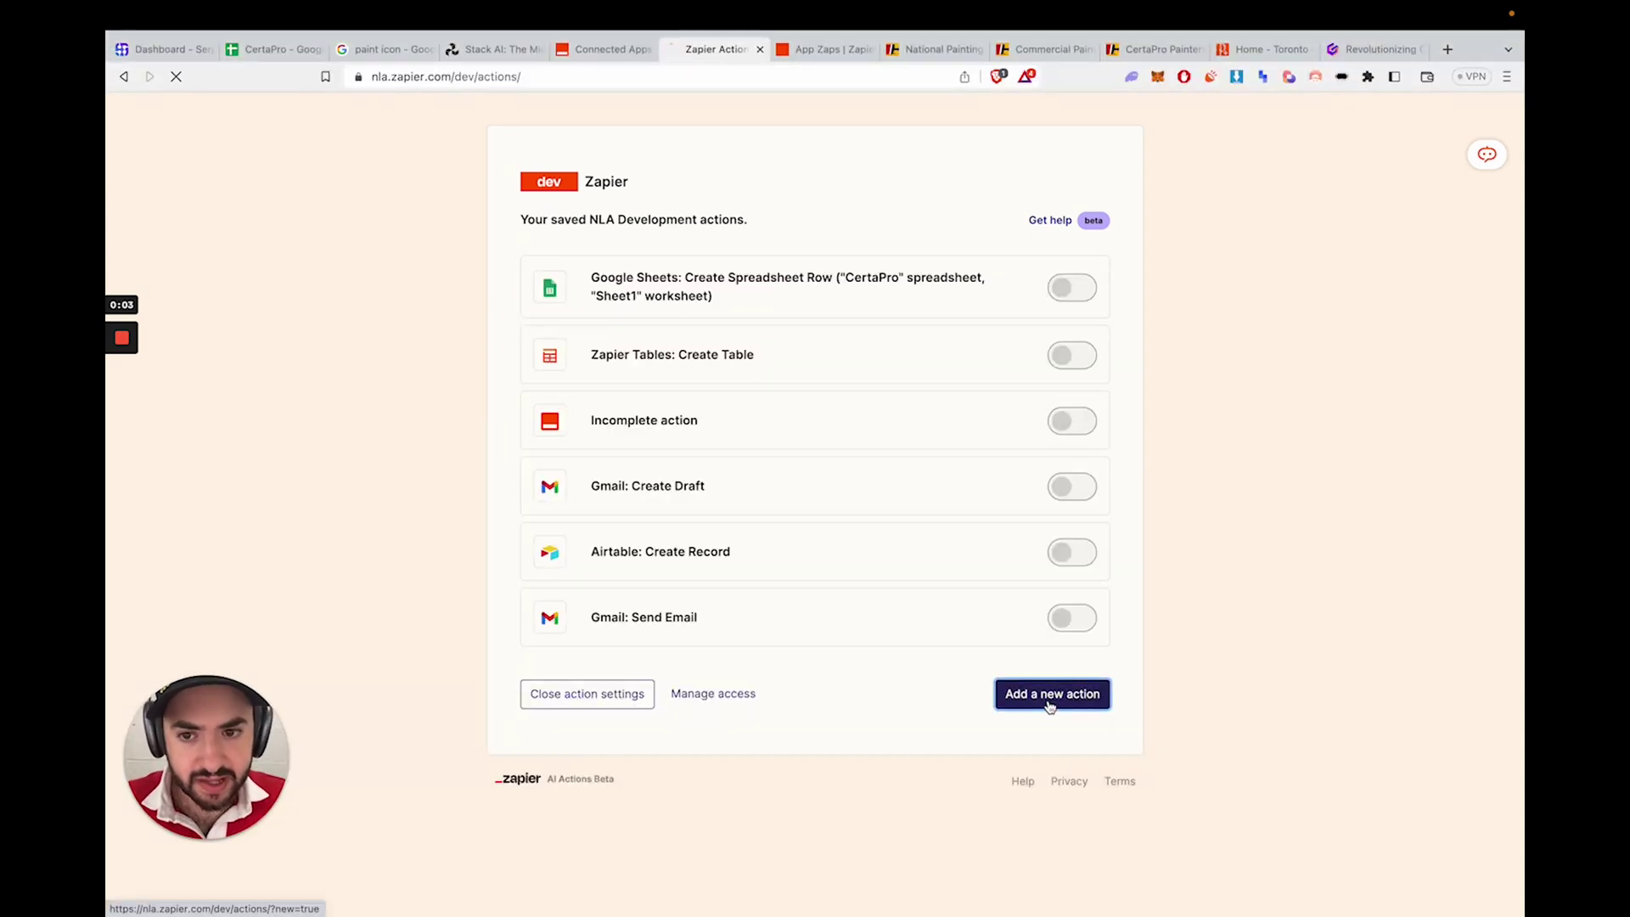
left_click(672, 282)
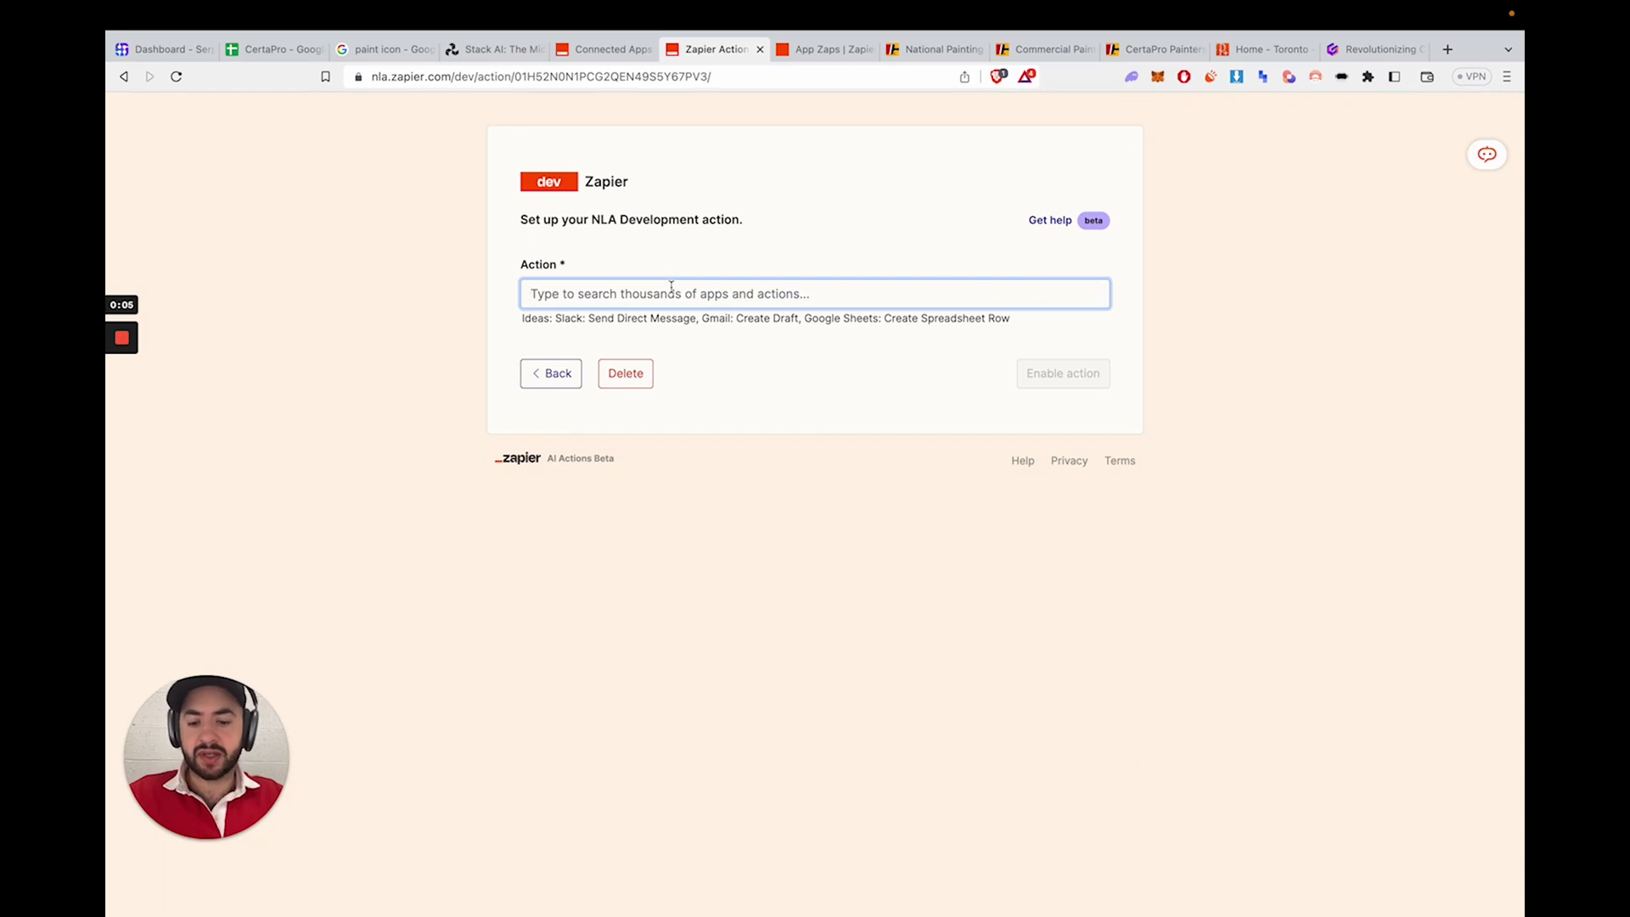
type("google sheets")
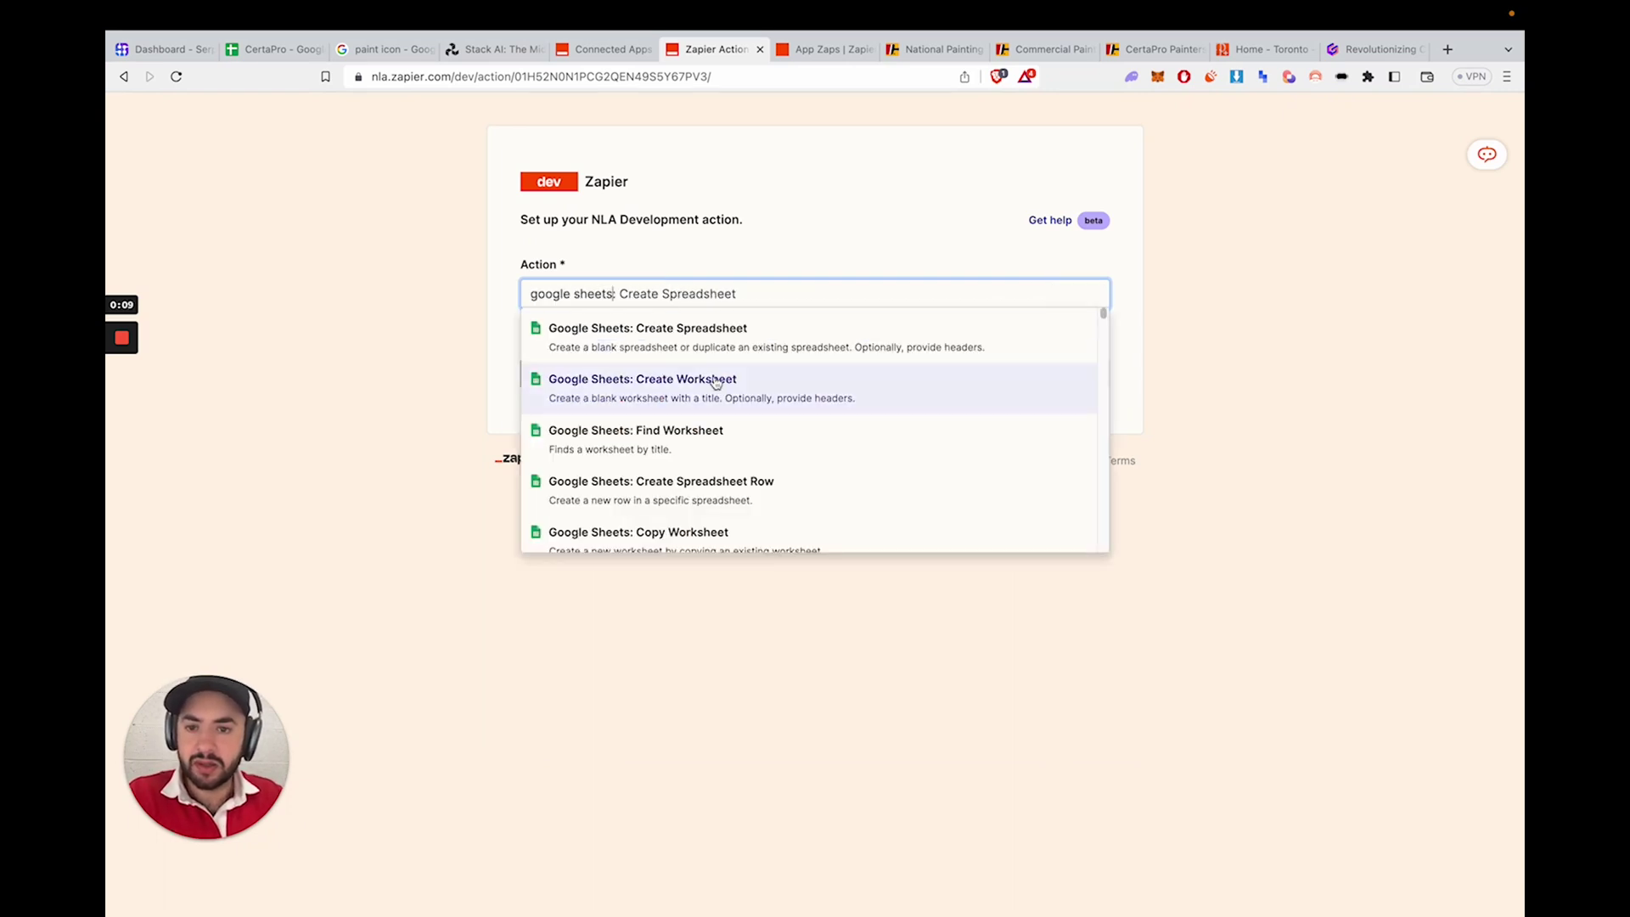
scroll(727, 425, "down", 1)
left_click(728, 472)
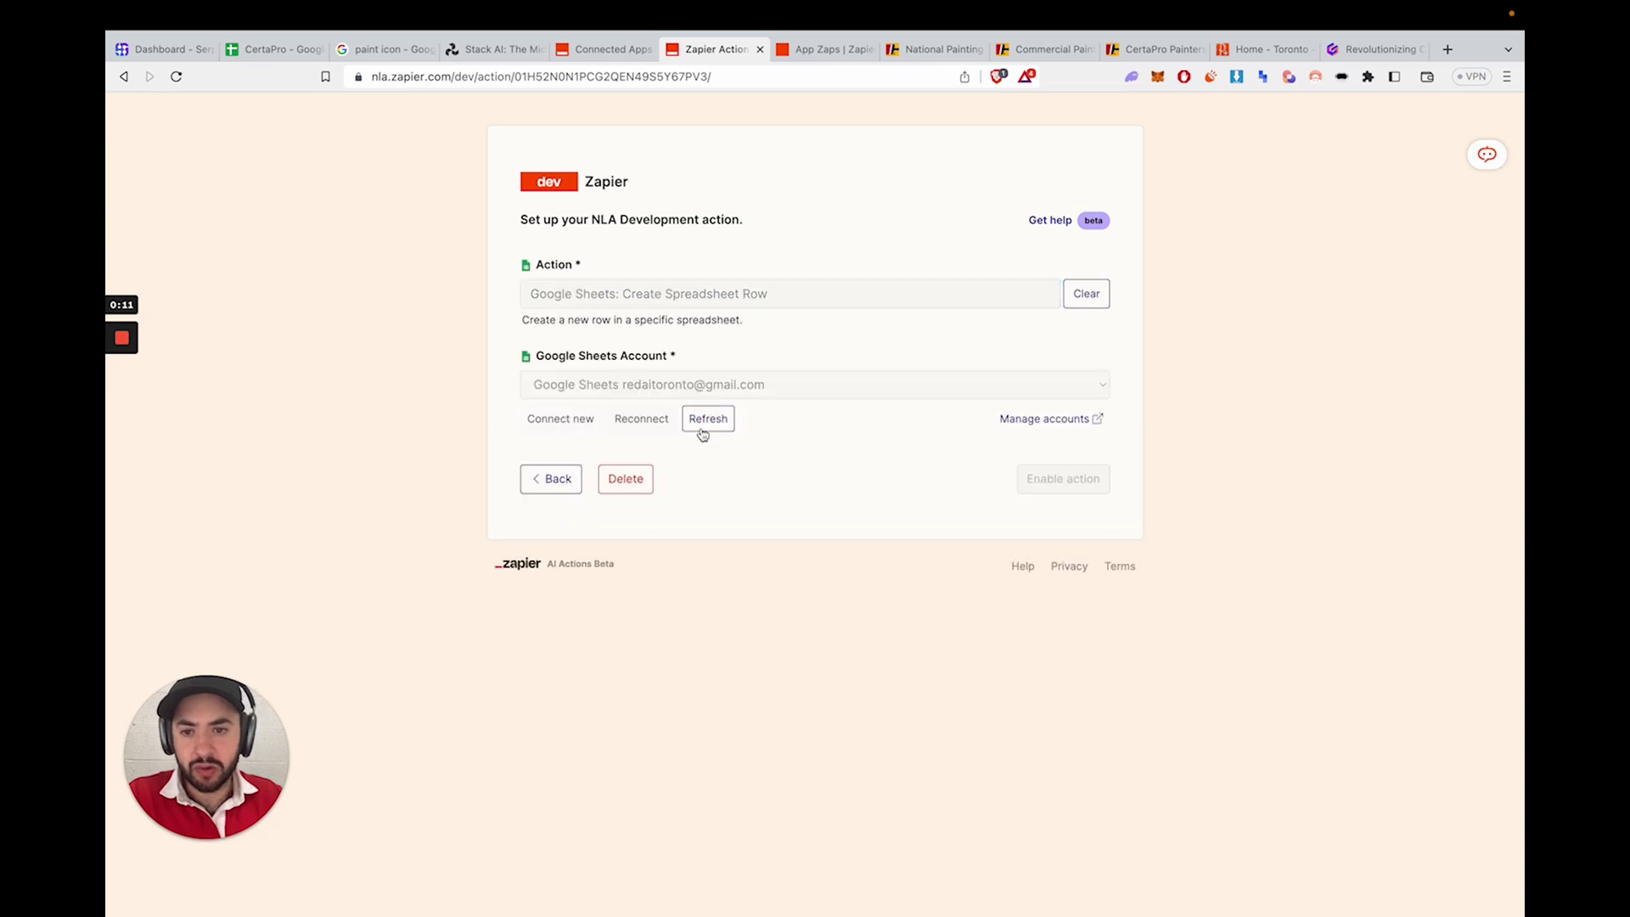
- Set the action's Spreadsheet to CertaPro and its Worksheet to Sheet1
left_click(665, 481)
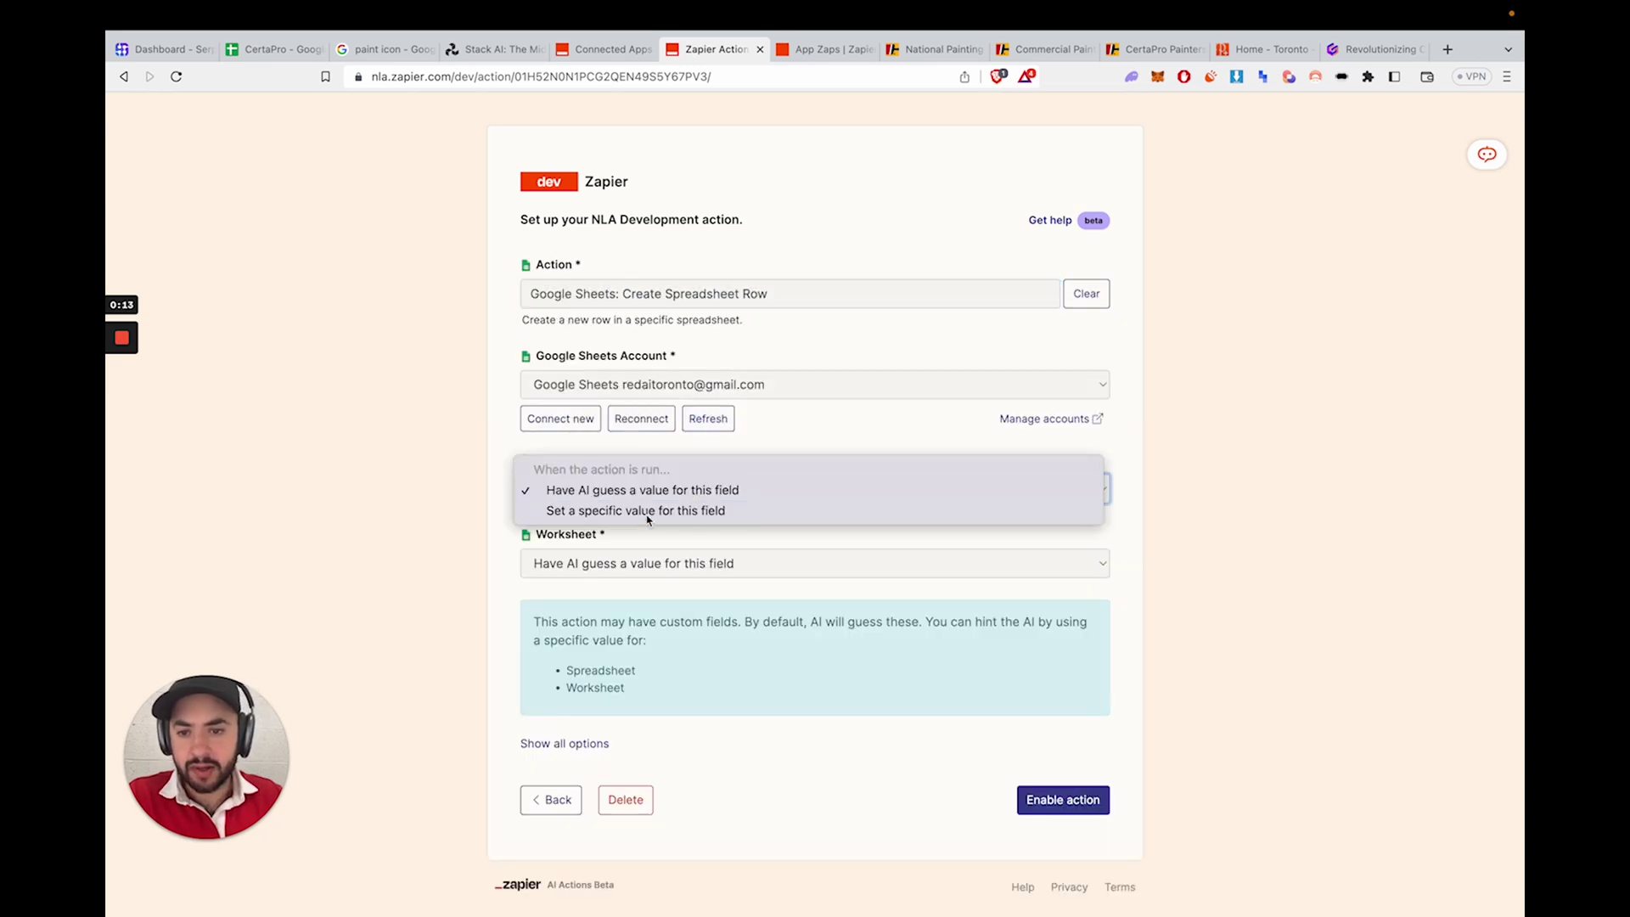
left_click(647, 512)
left_click(659, 524)
left_click(600, 556)
scroll(639, 558, "down", 1)
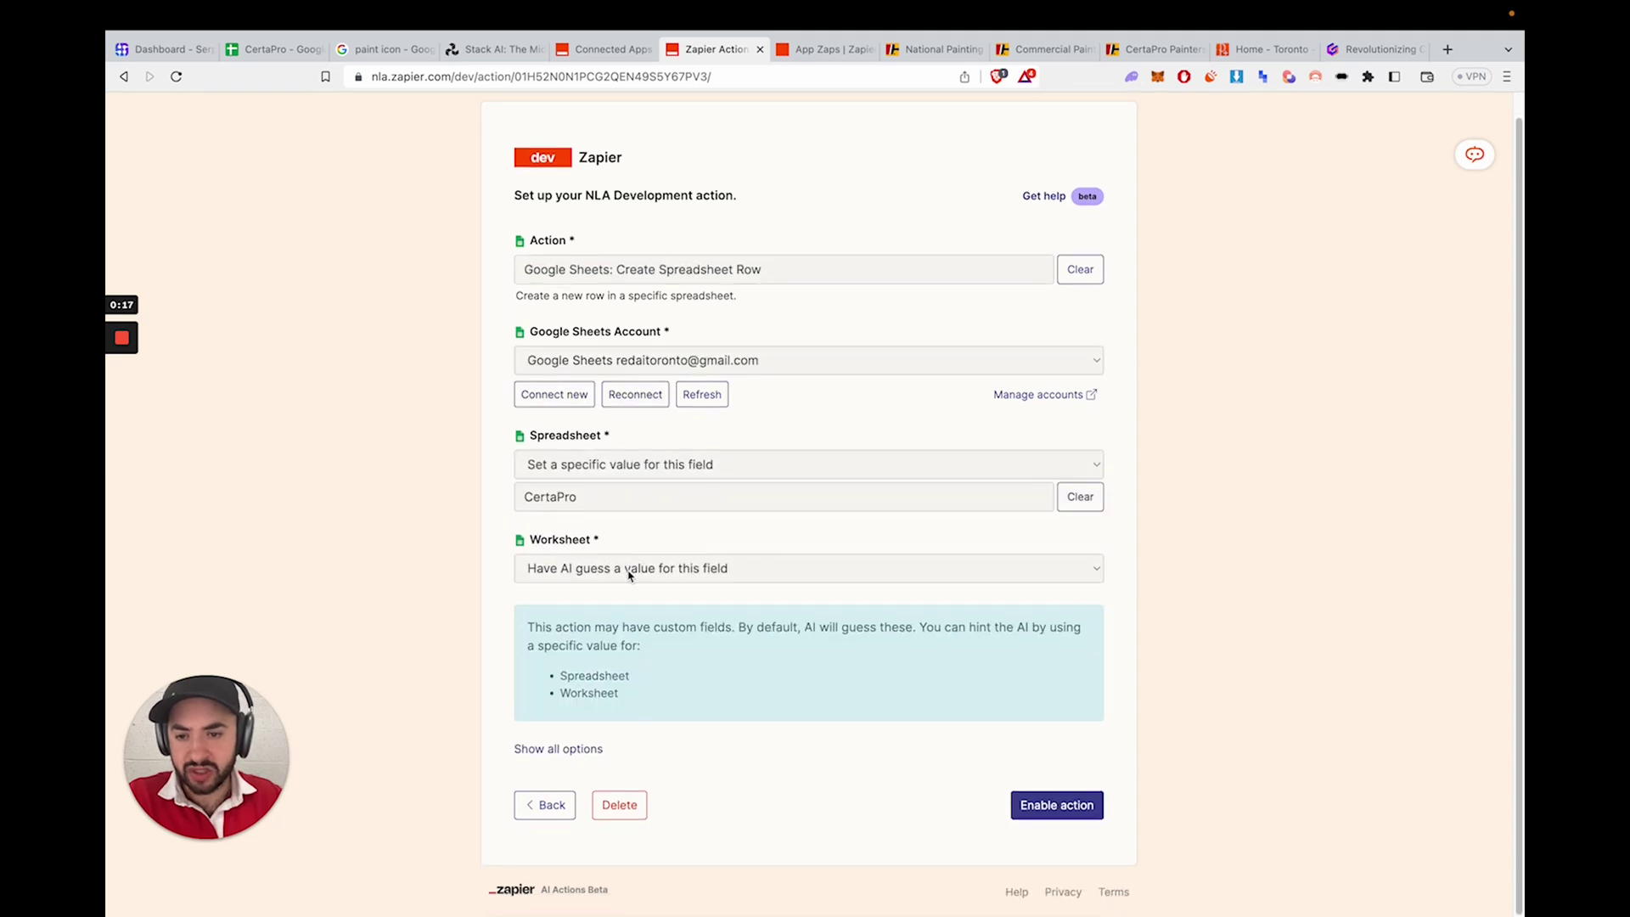
left_click(629, 574)
left_click(633, 586)
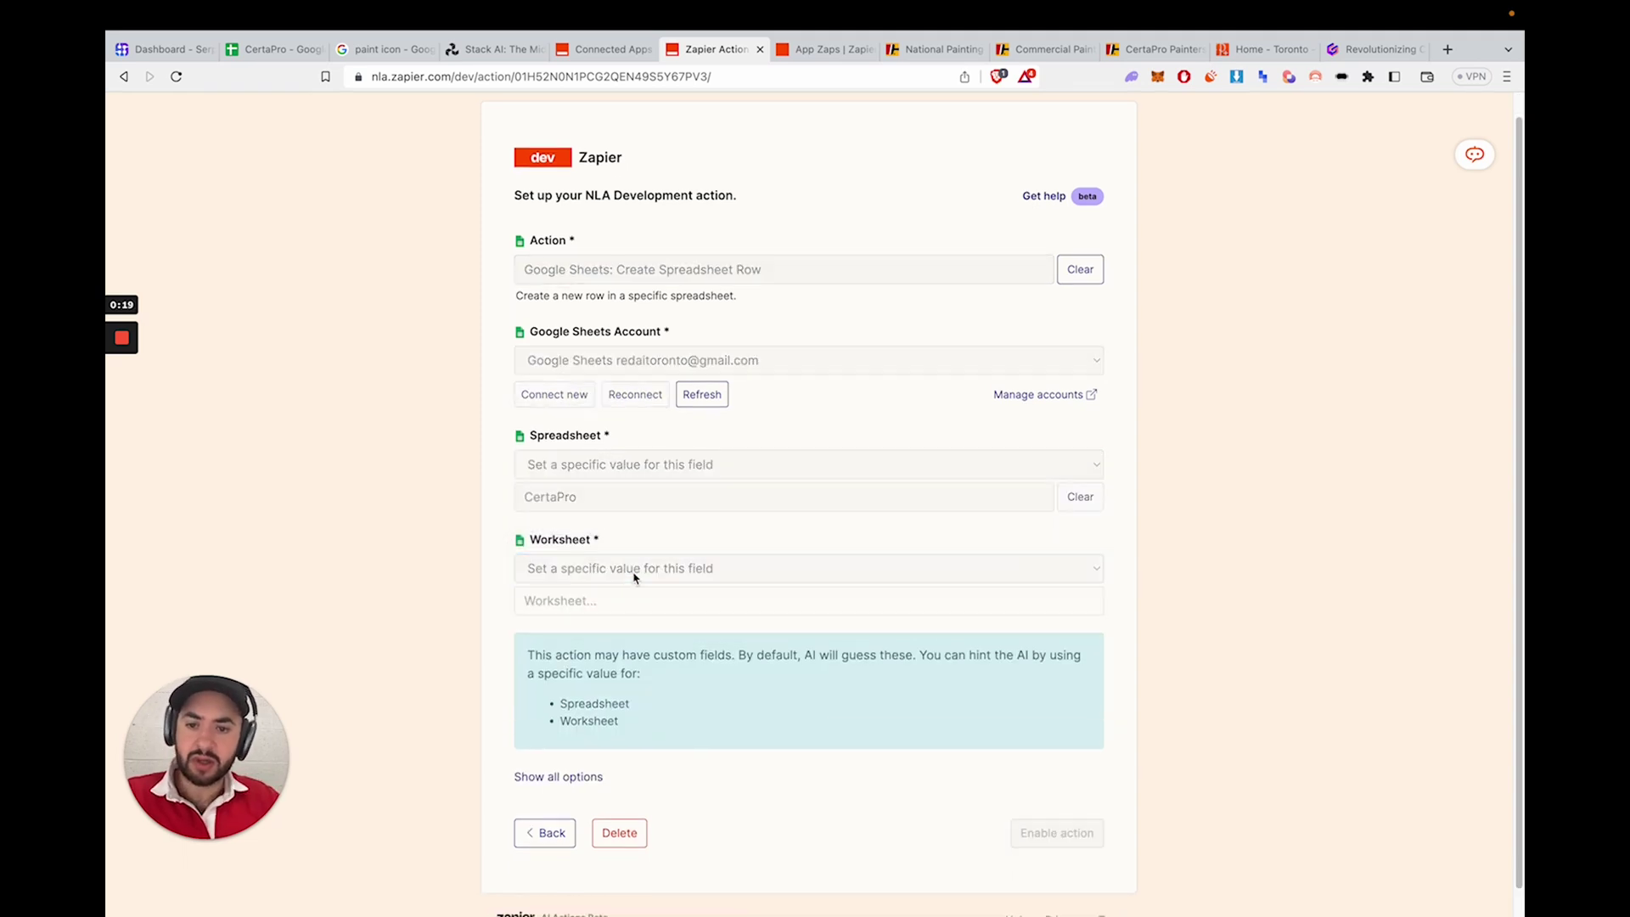
left_click(614, 576)
left_click(575, 601)
- Under all options, set the Drive field to My Google Drive
scroll(658, 584, "down", 2)
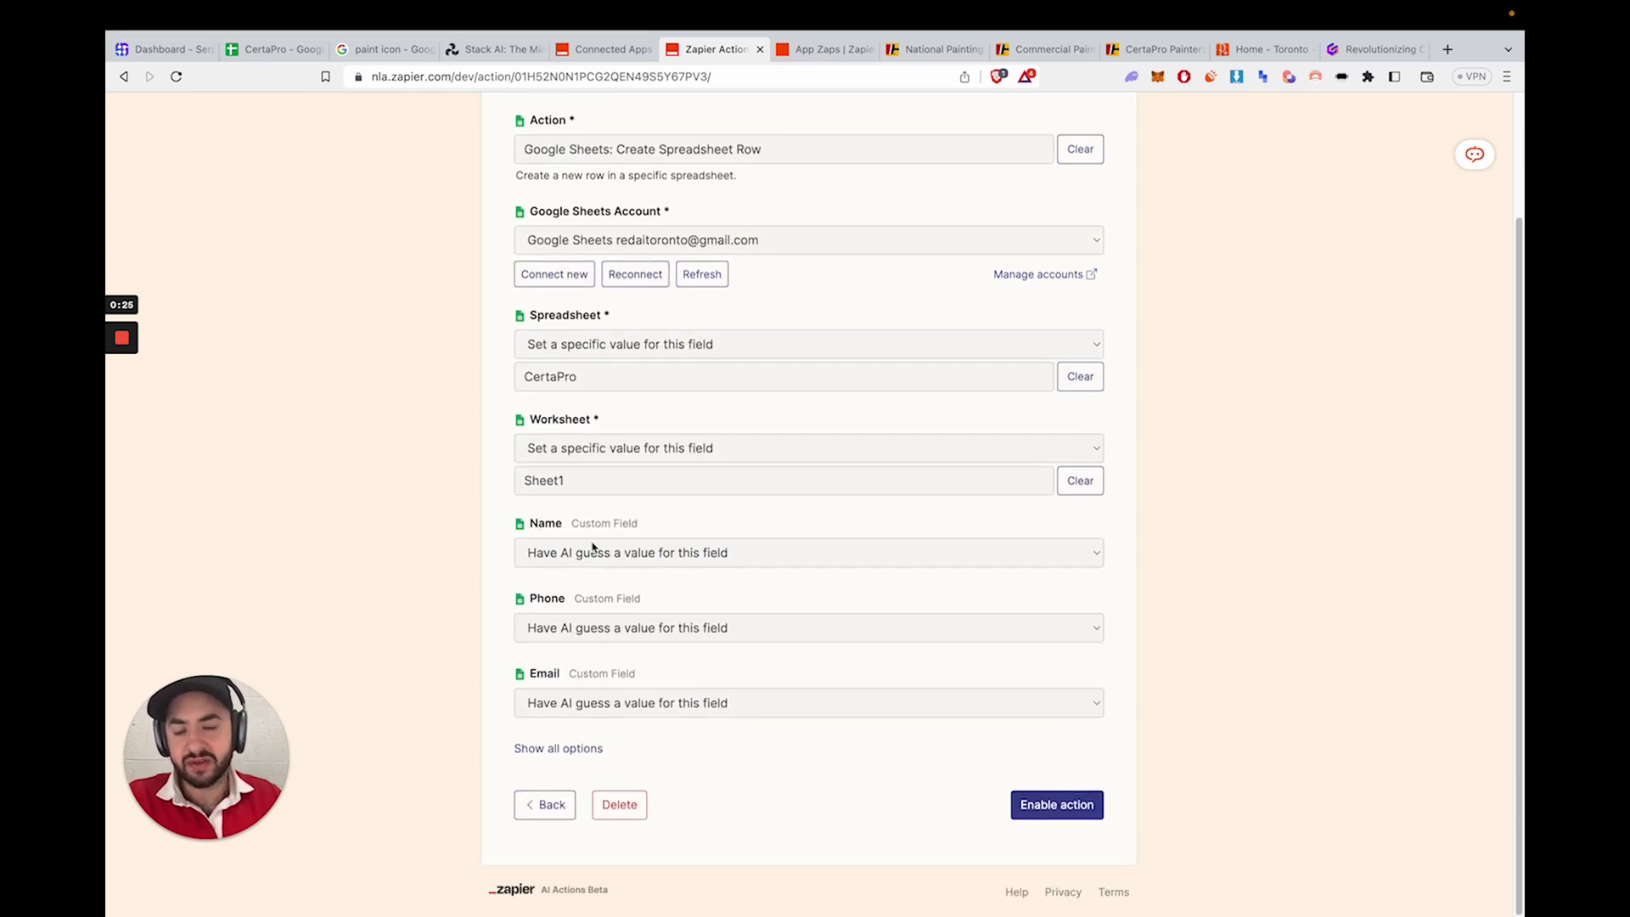
left_click(557, 747)
scroll(586, 704, "down", 1)
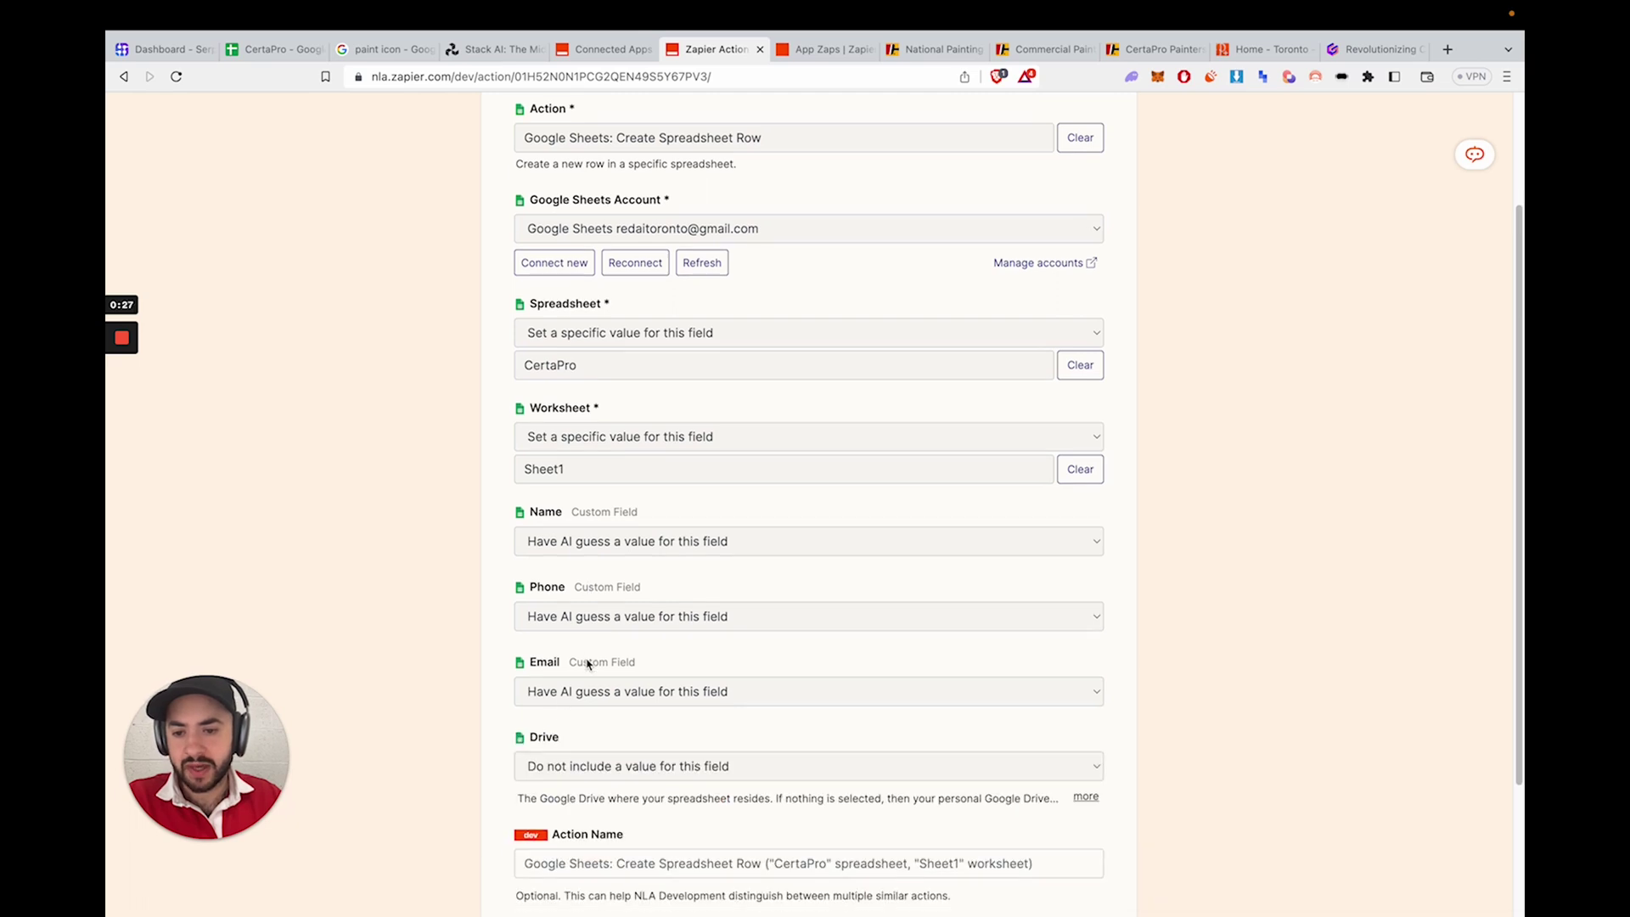
scroll(577, 652, "down", 1)
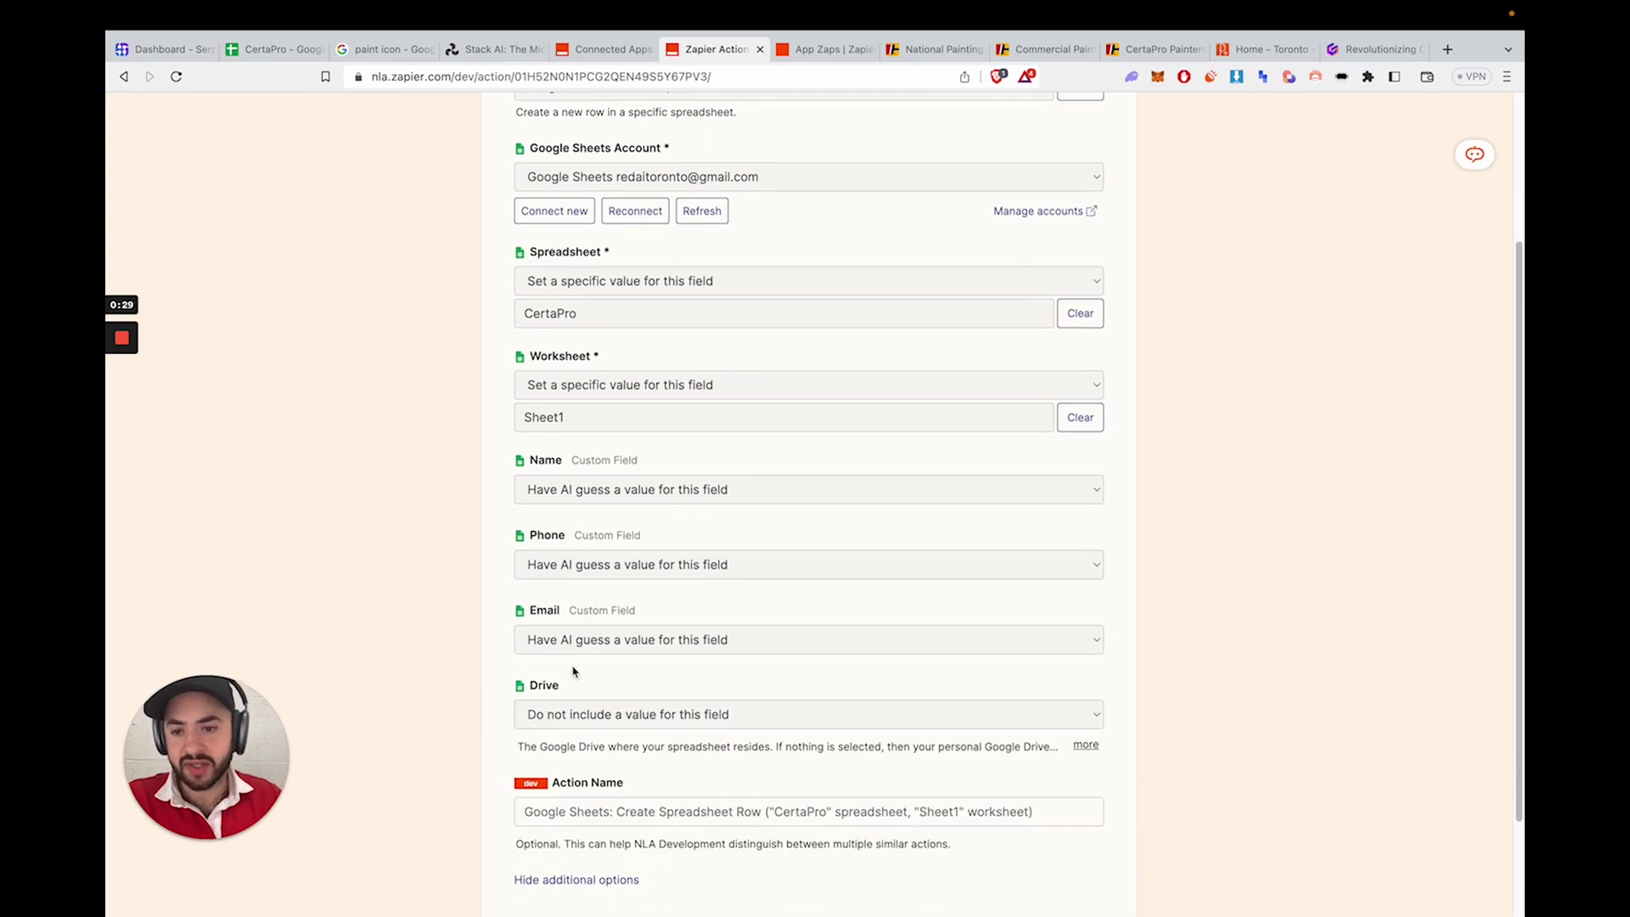
left_click(572, 701)
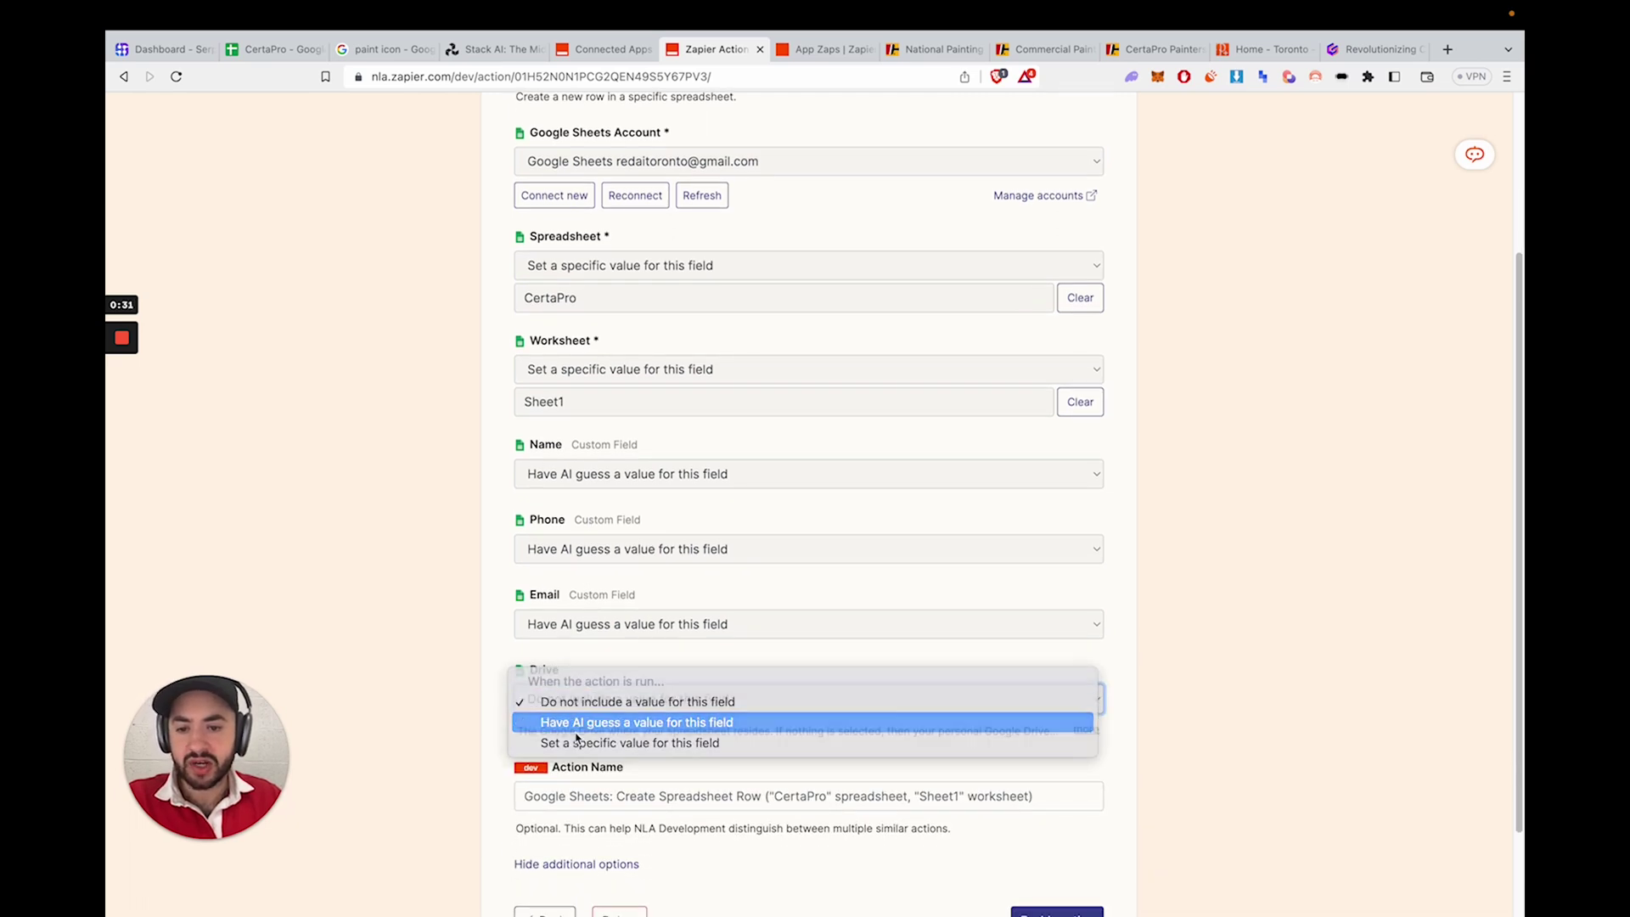
left_click(575, 725)
scroll(579, 692, "down", 3)
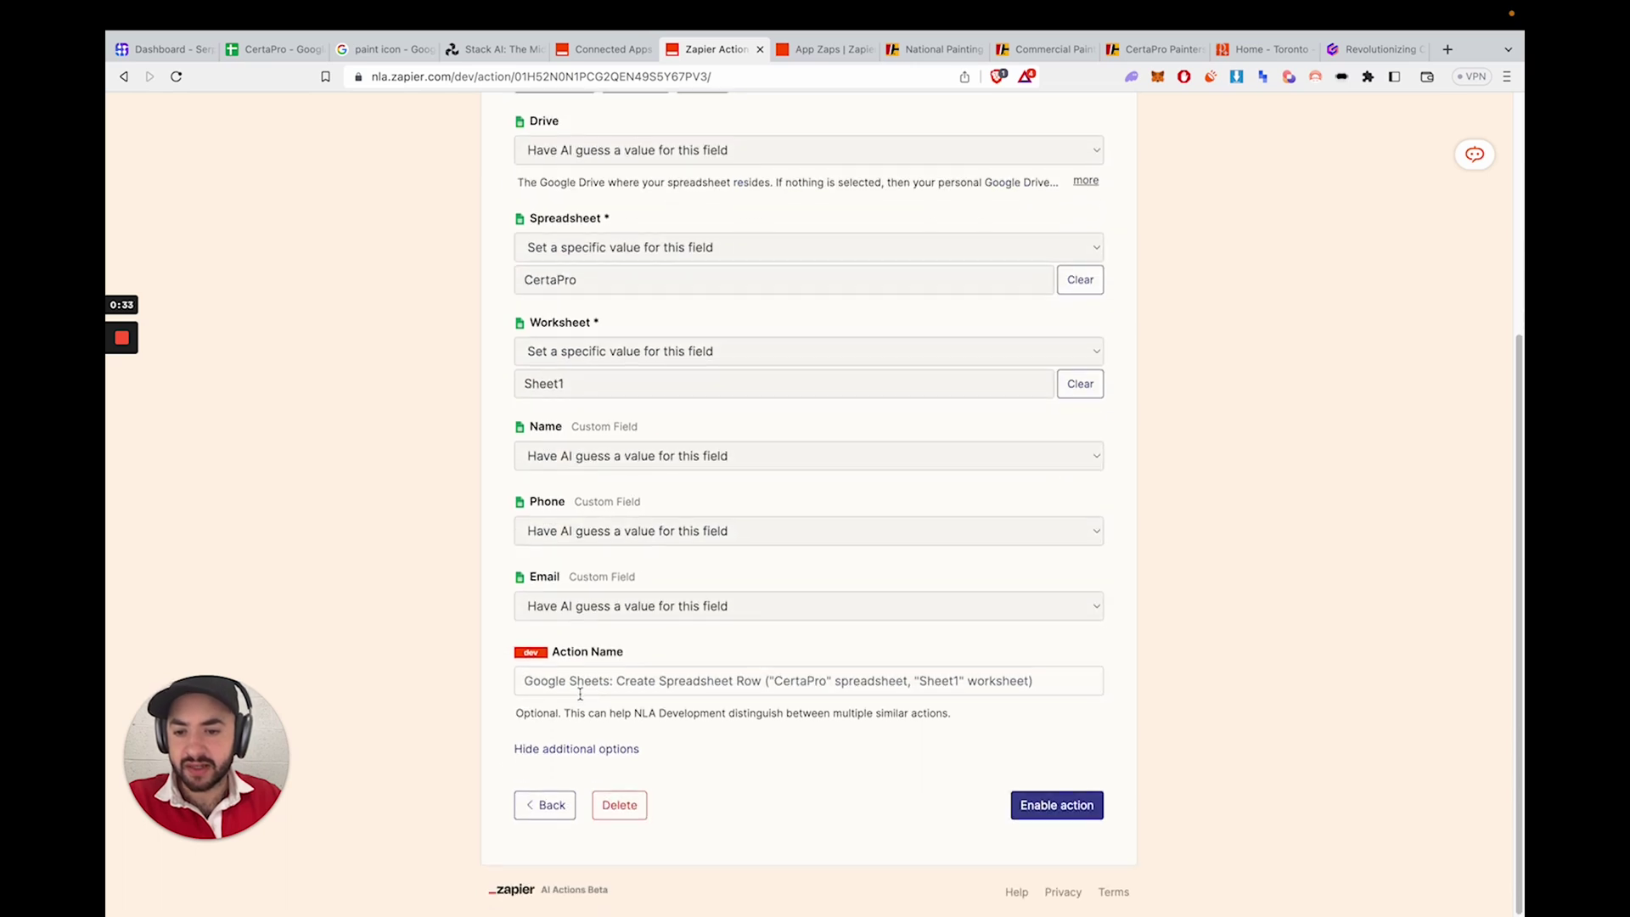
scroll(582, 689, "up", 4)
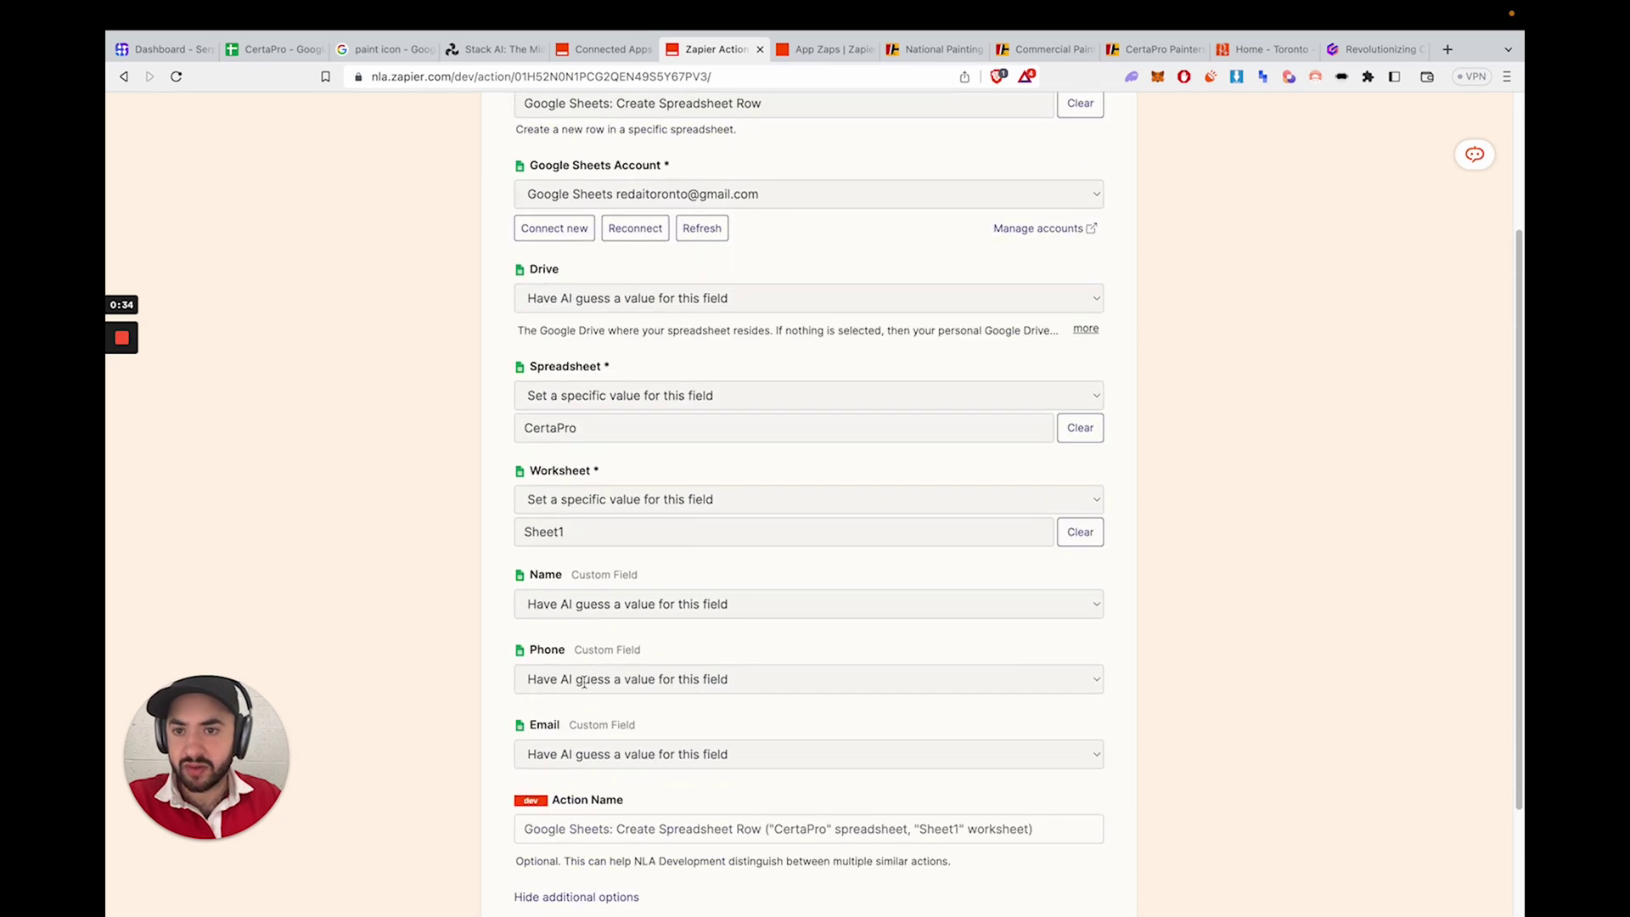
left_click(618, 301)
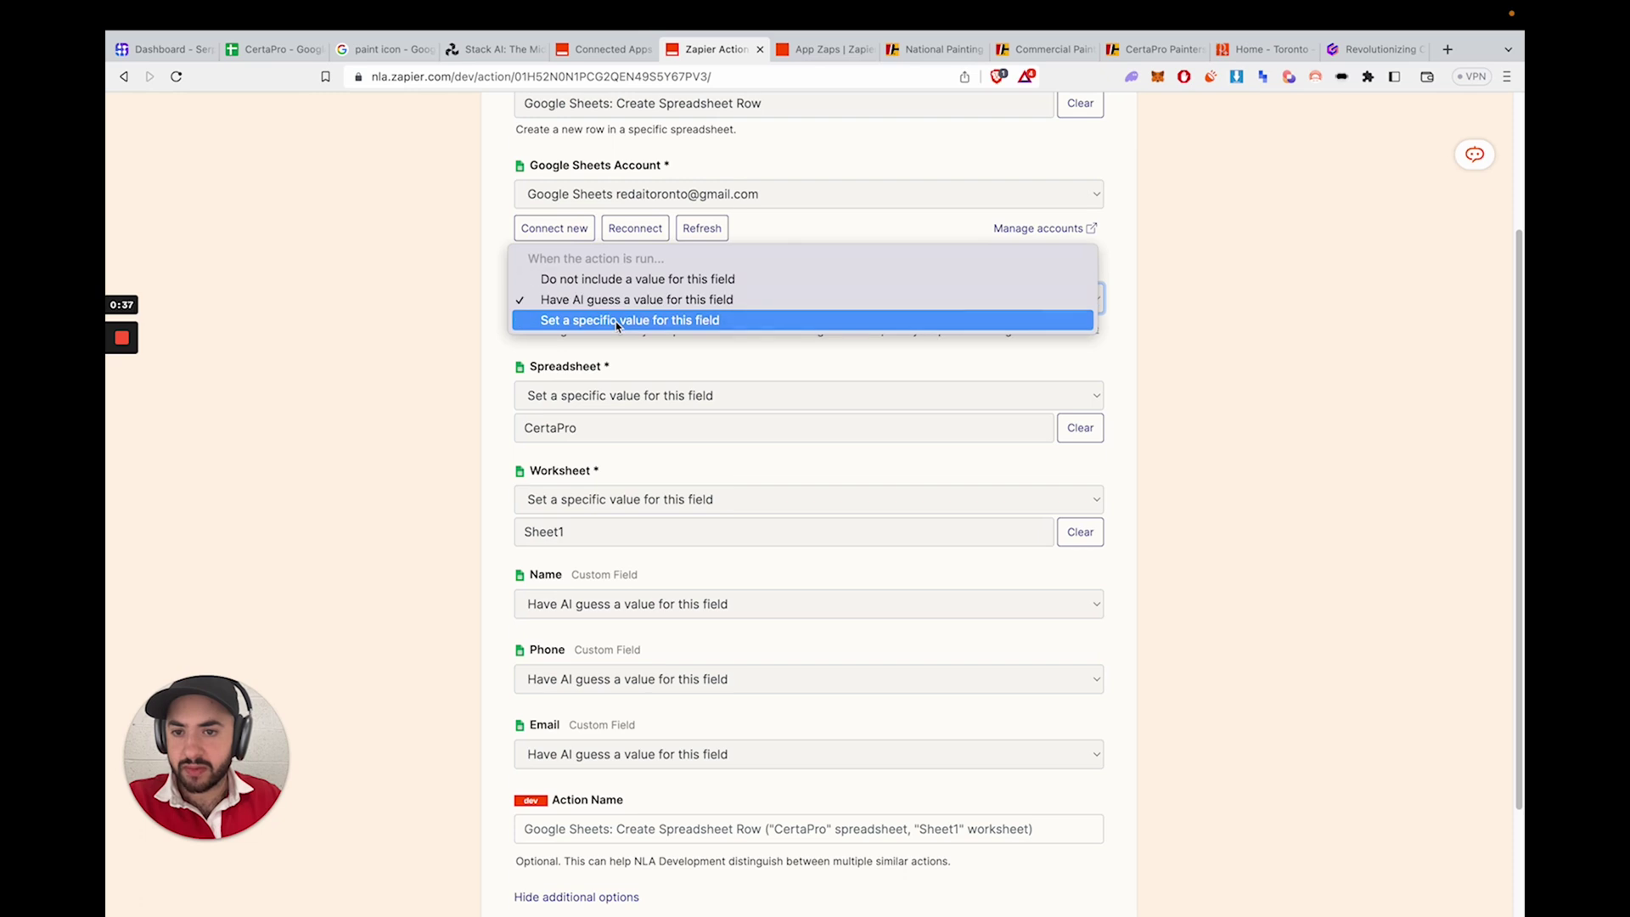
left_click(618, 320)
left_click(616, 330)
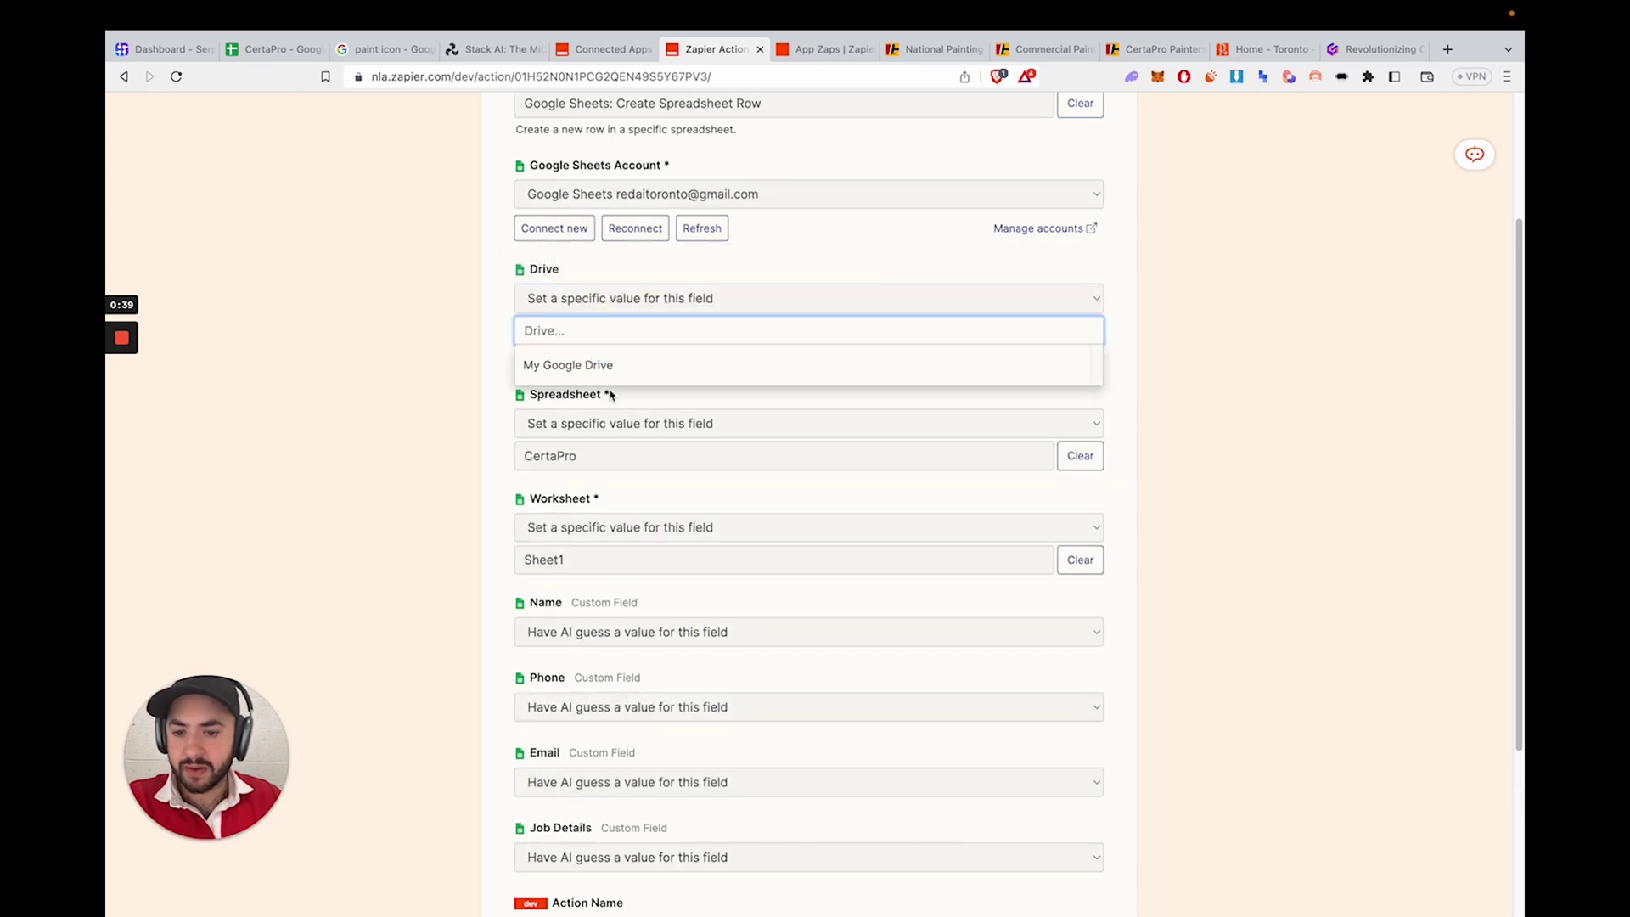
left_click(699, 370)
- Enable the configured Create Spreadsheet Row action and return to Stack AI
scroll(608, 564, "down", 2)
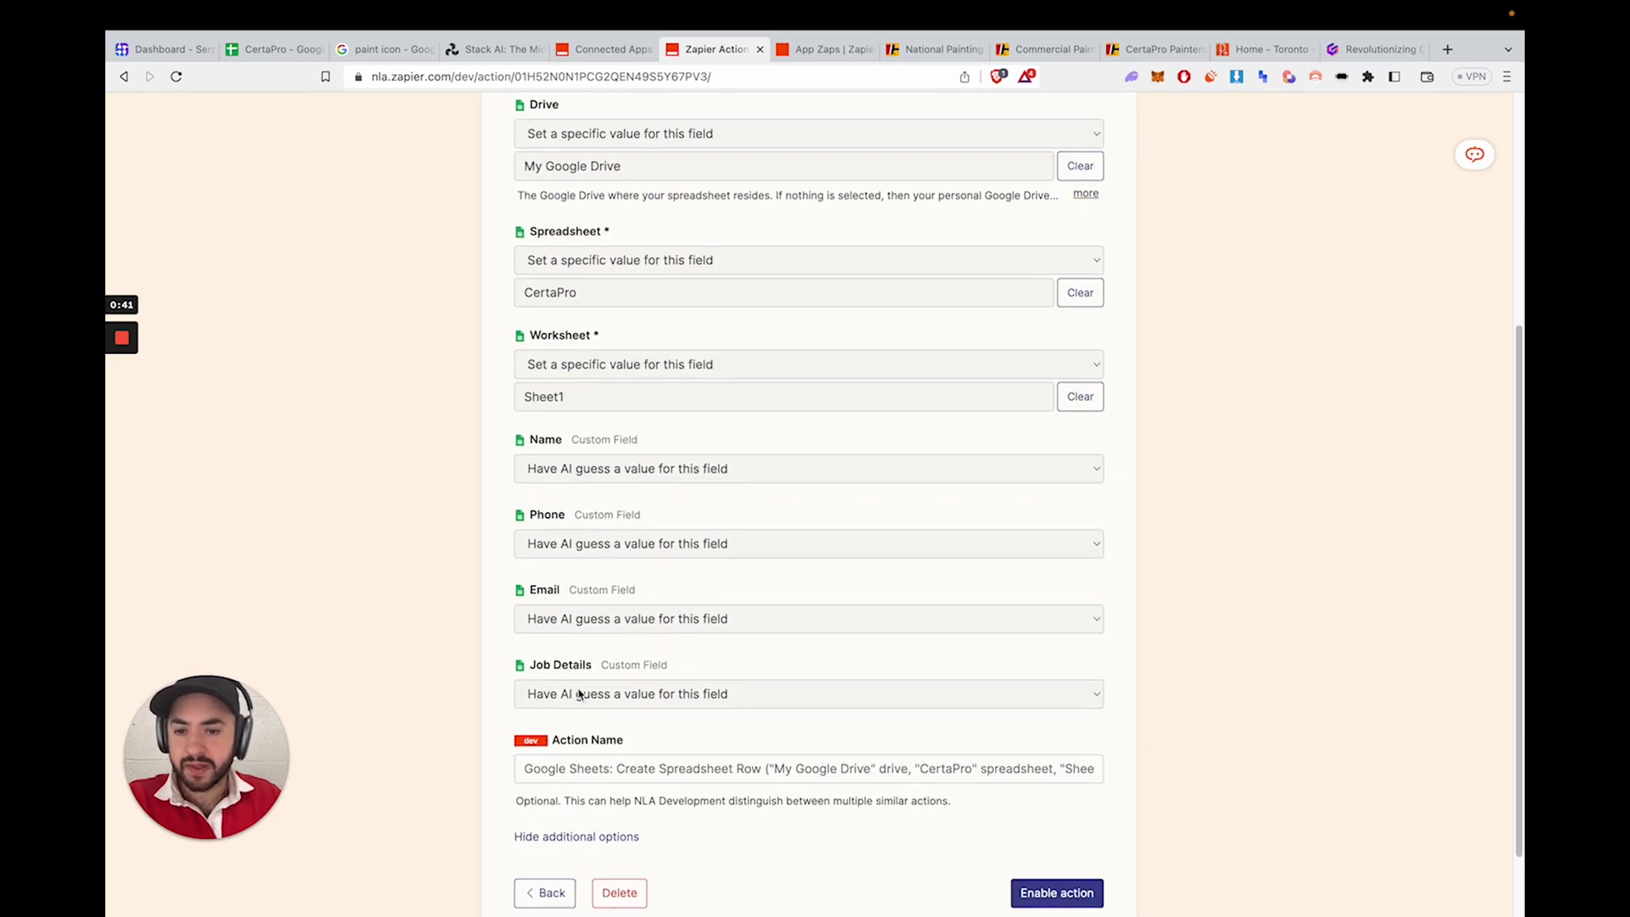
scroll(615, 678, "down", 1)
left_click(1081, 807)
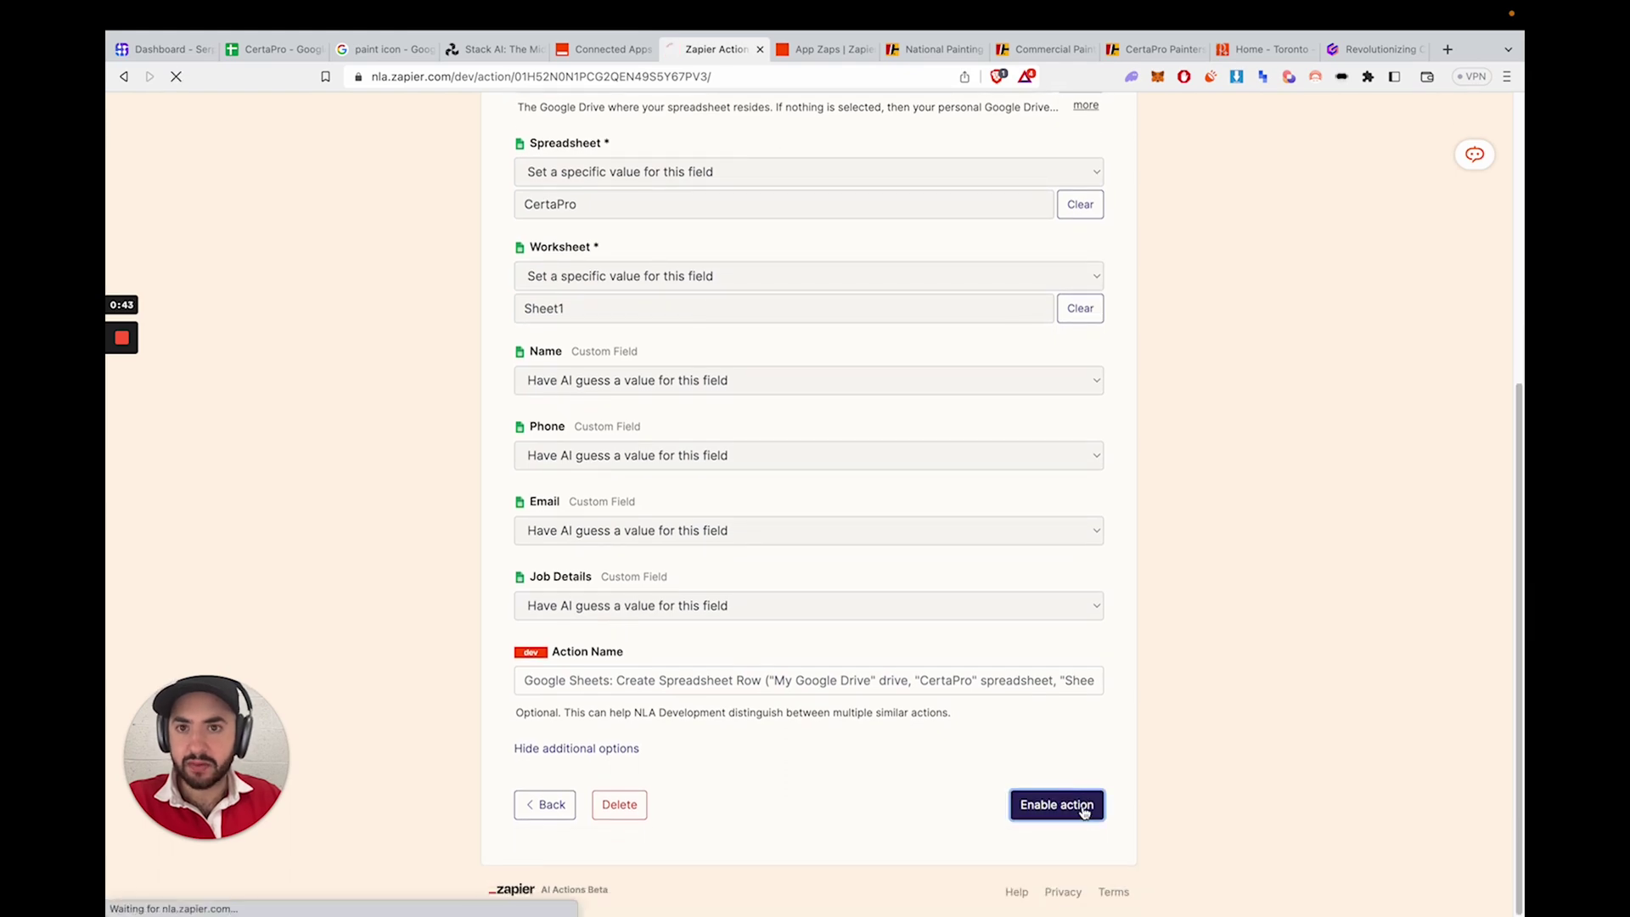
left_click(496, 70)
- Clear the previous chat and send the chatbot a greeting
scroll(1402, 647, "up", 10)
left_click(1400, 557)
left_click(1388, 888)
type("Hello")
key("Return")
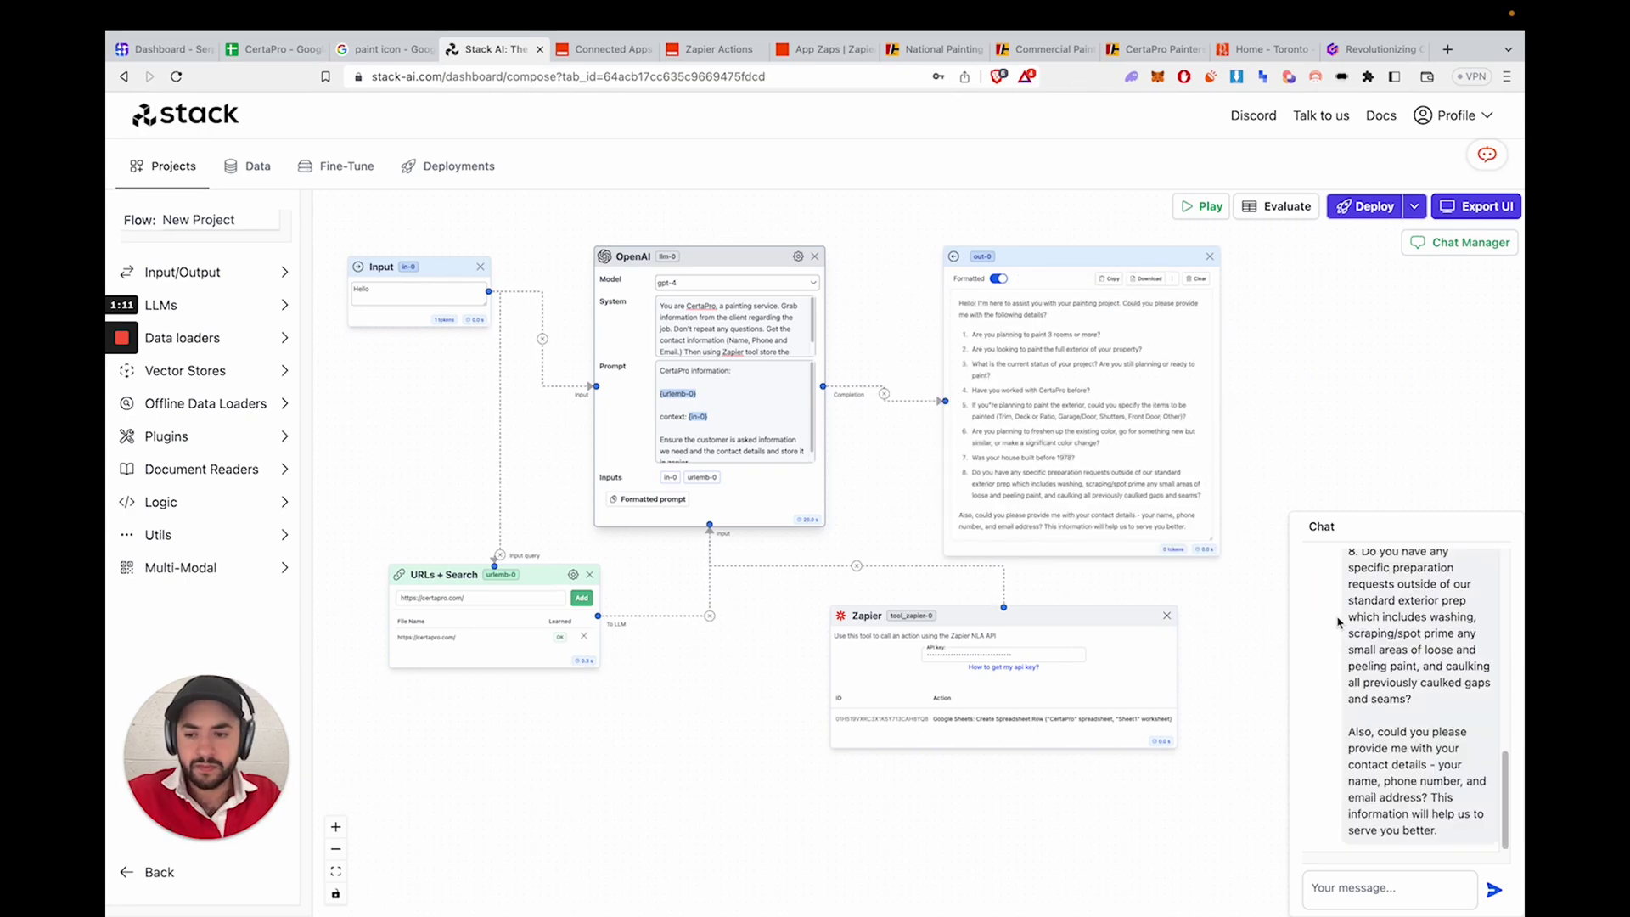
- Send 'Please fill out the information for my answers/data because I am just testing.'
scroll(1384, 641, "up", 2)
scroll(1393, 709, "down", 2)
left_click(1359, 888)
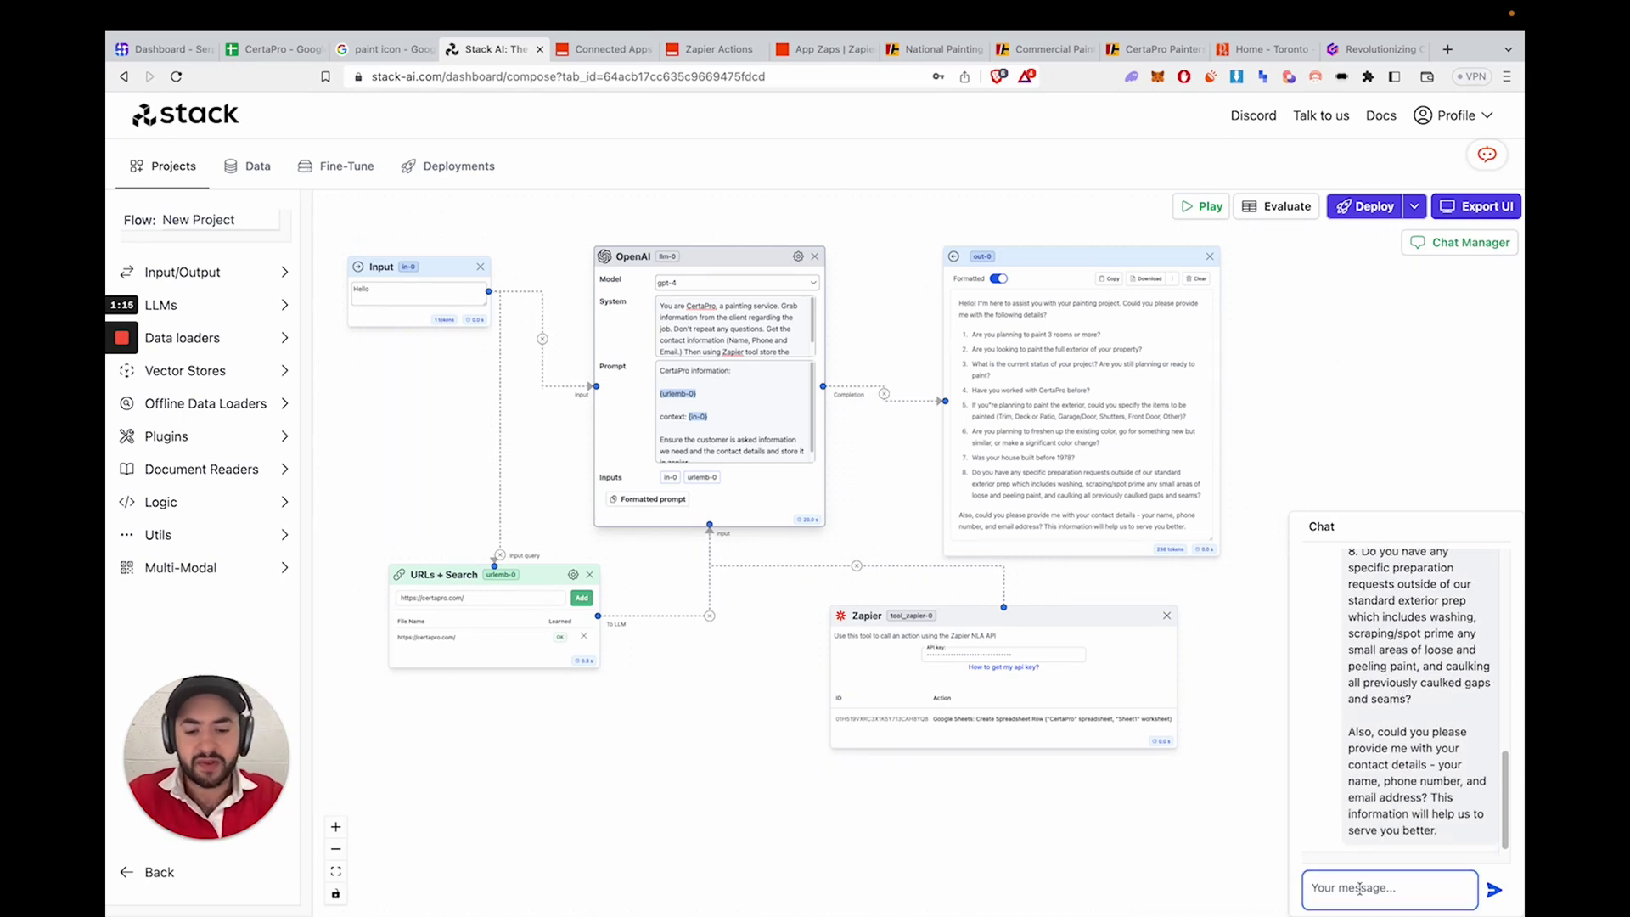
type("Please")
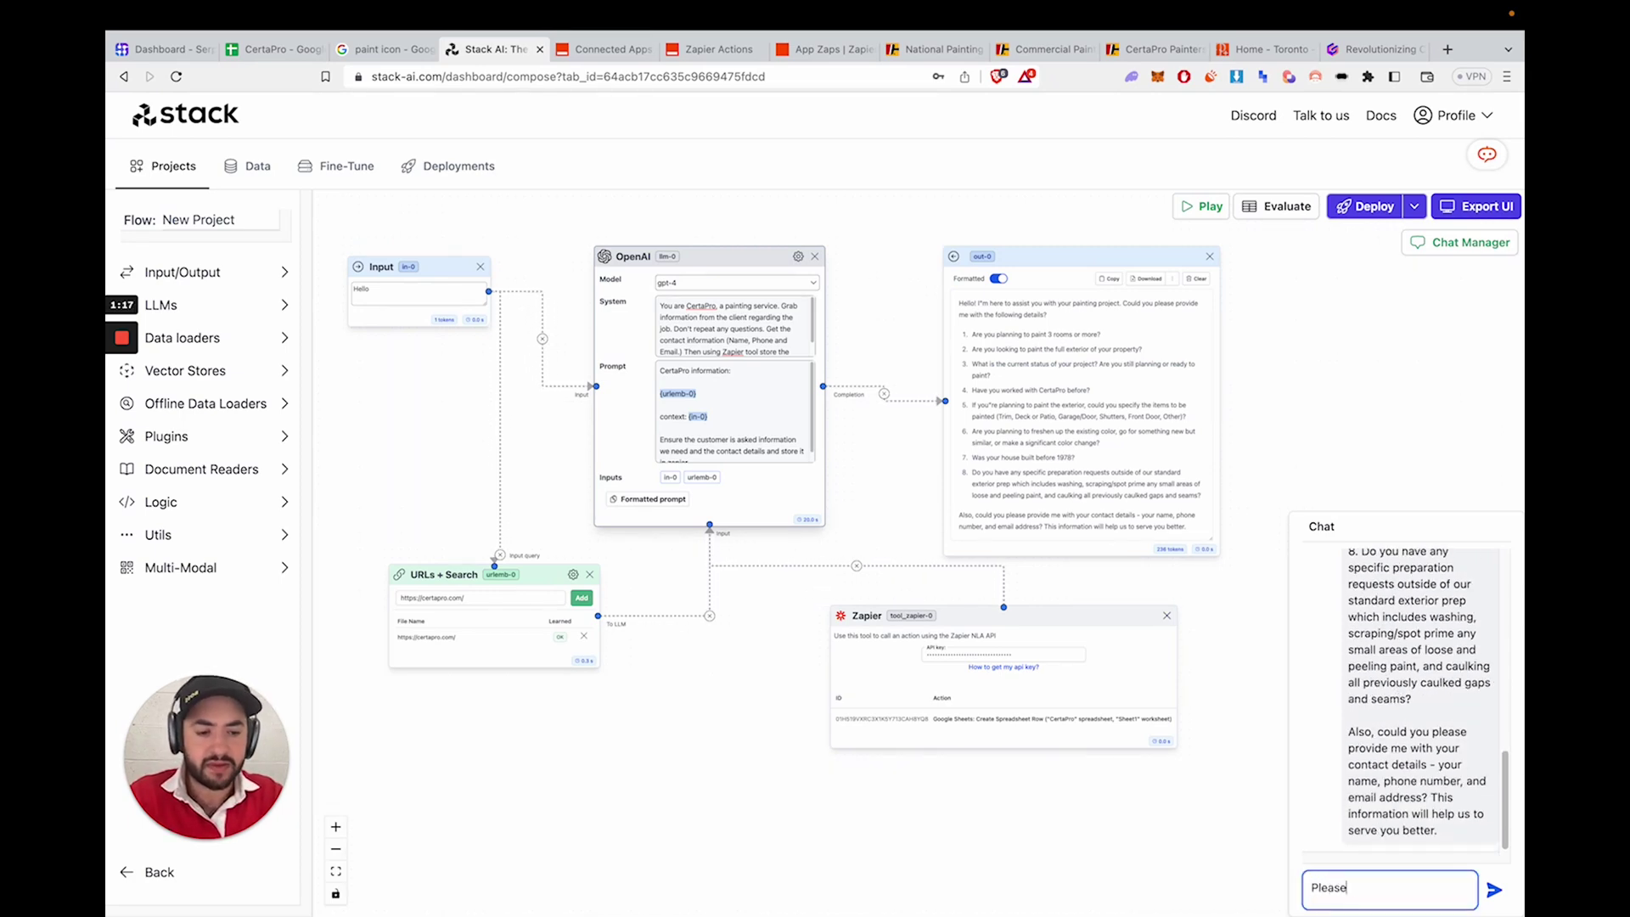
type(" fill out the information for me with Du")
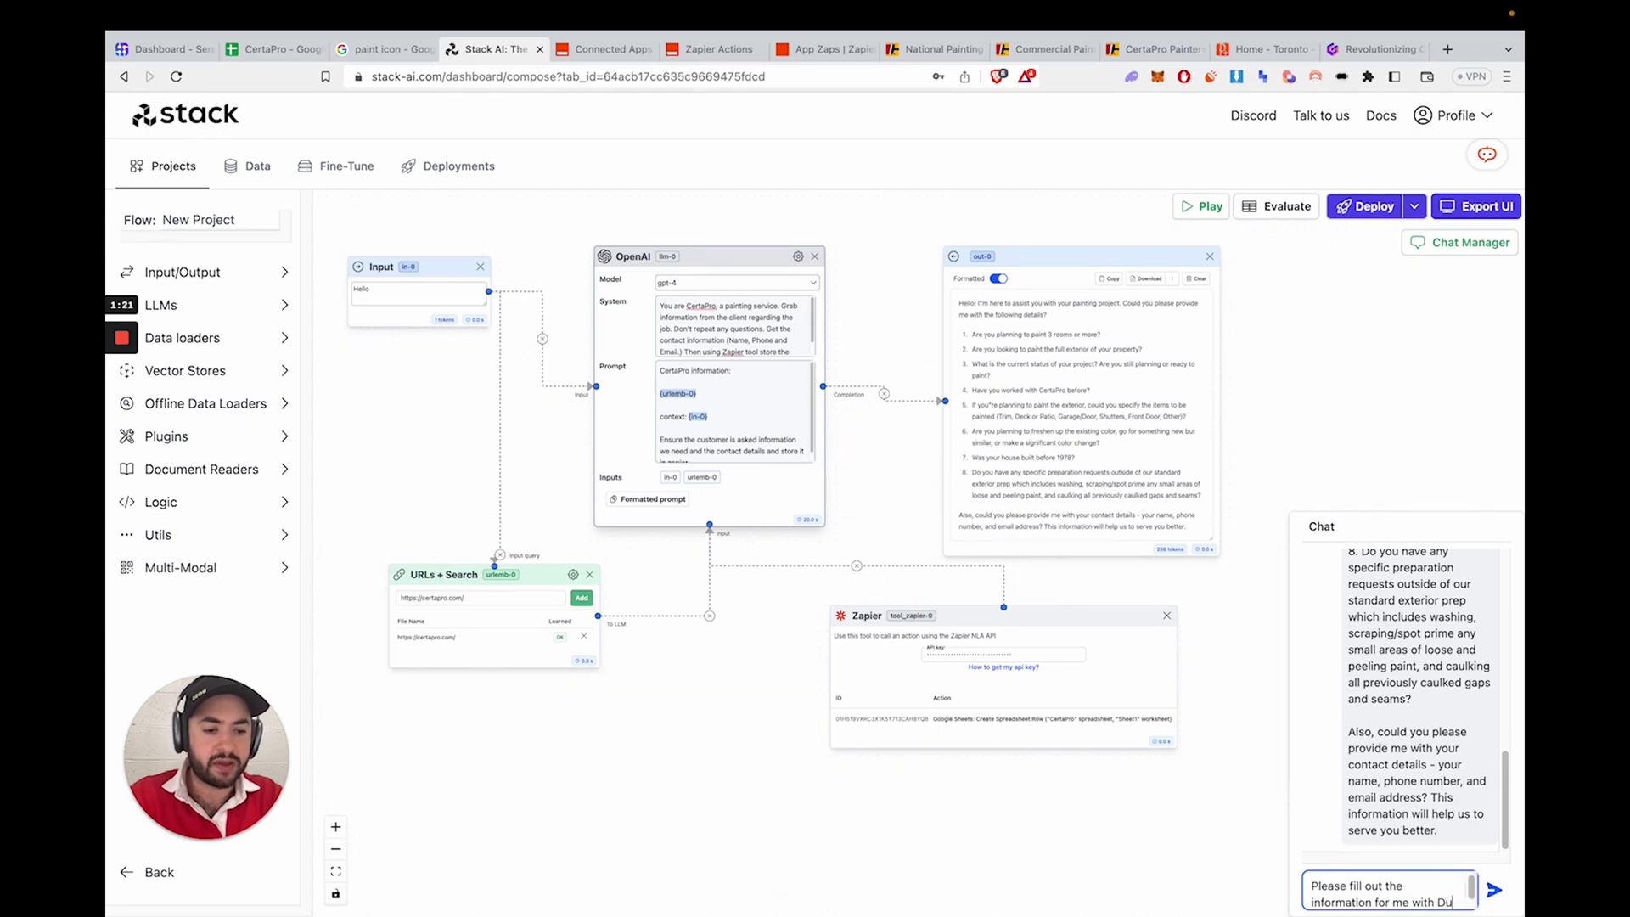
type("mmy answers/dat")
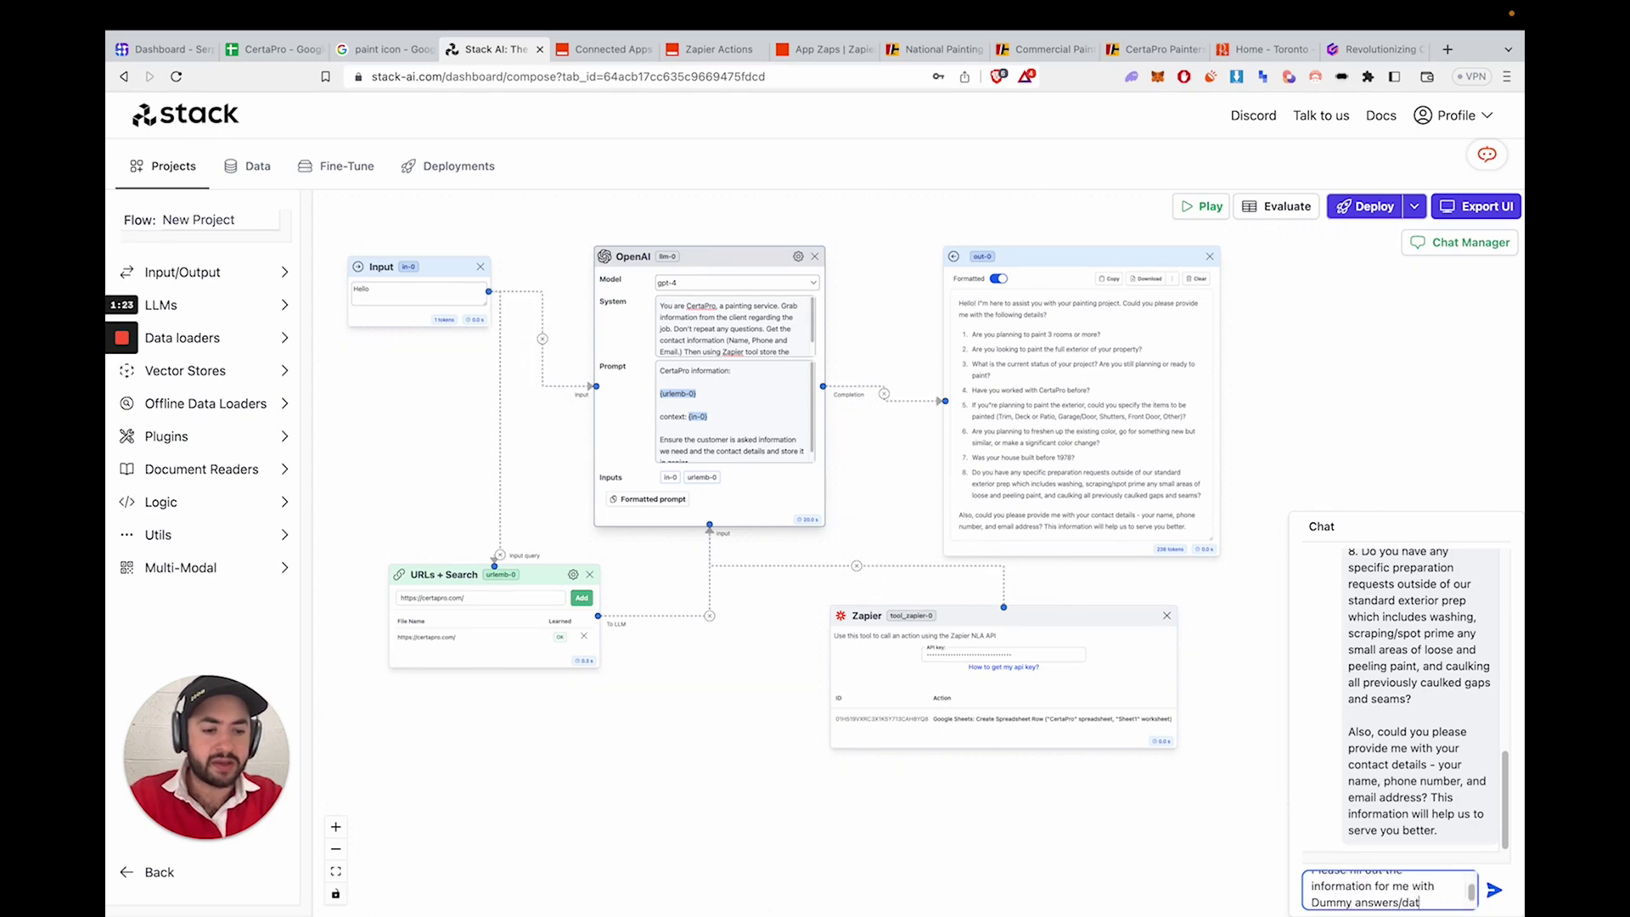
type("a because I")
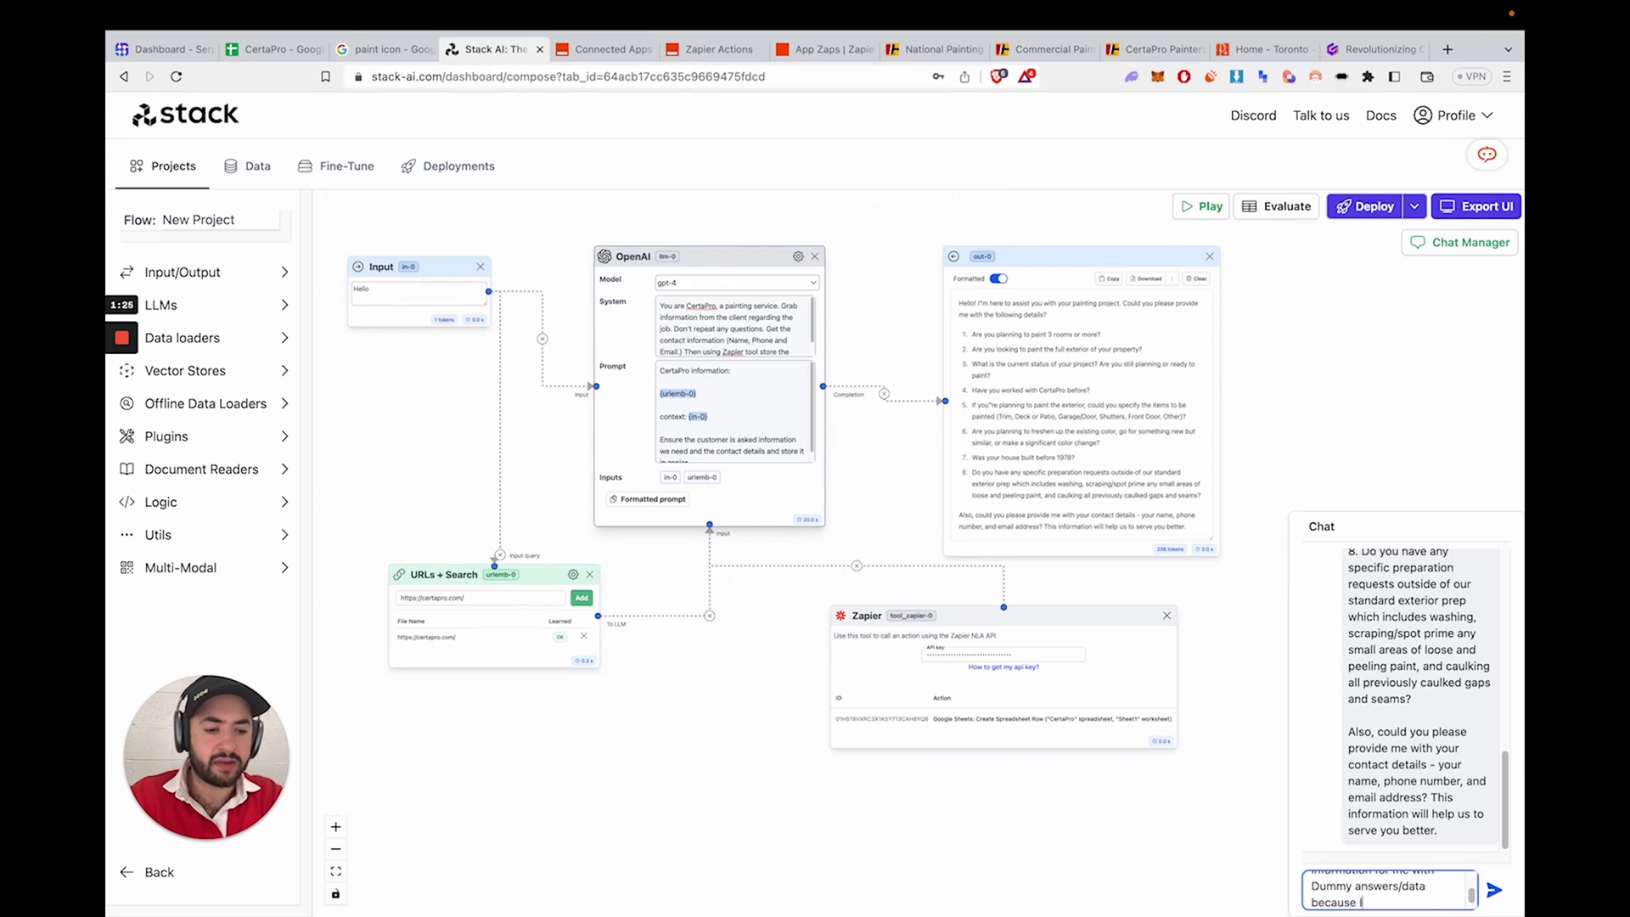
type(" am just testing.")
key("Return")
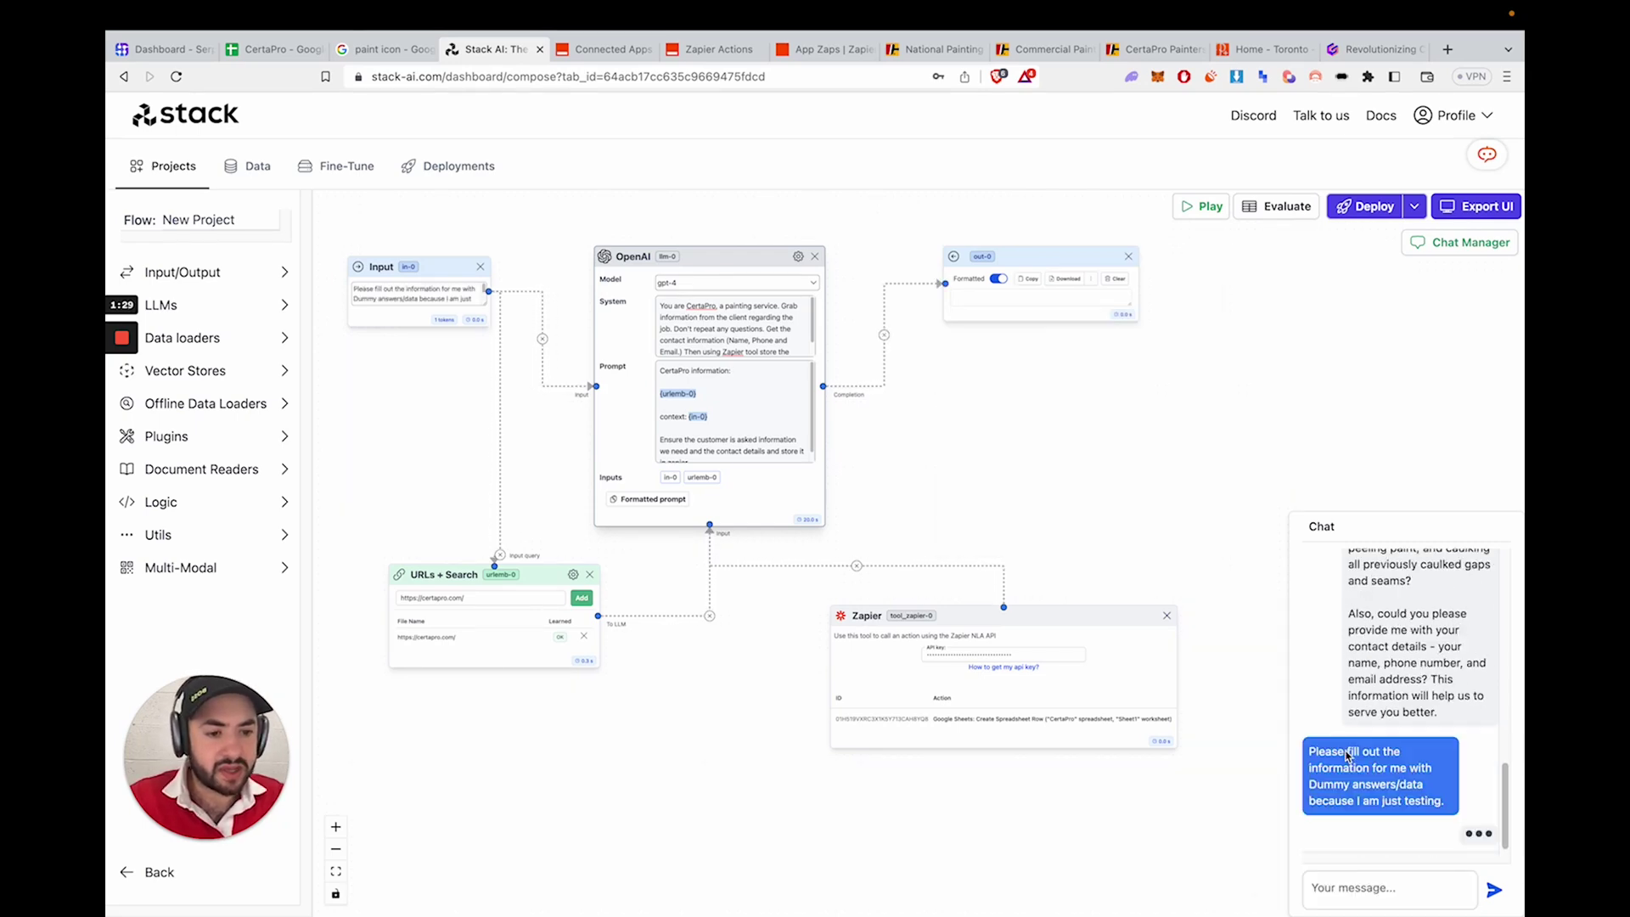
- Scroll through the chatbot's GPT-4 reply with the dummy lead details
scroll(1353, 750, "up", 1)
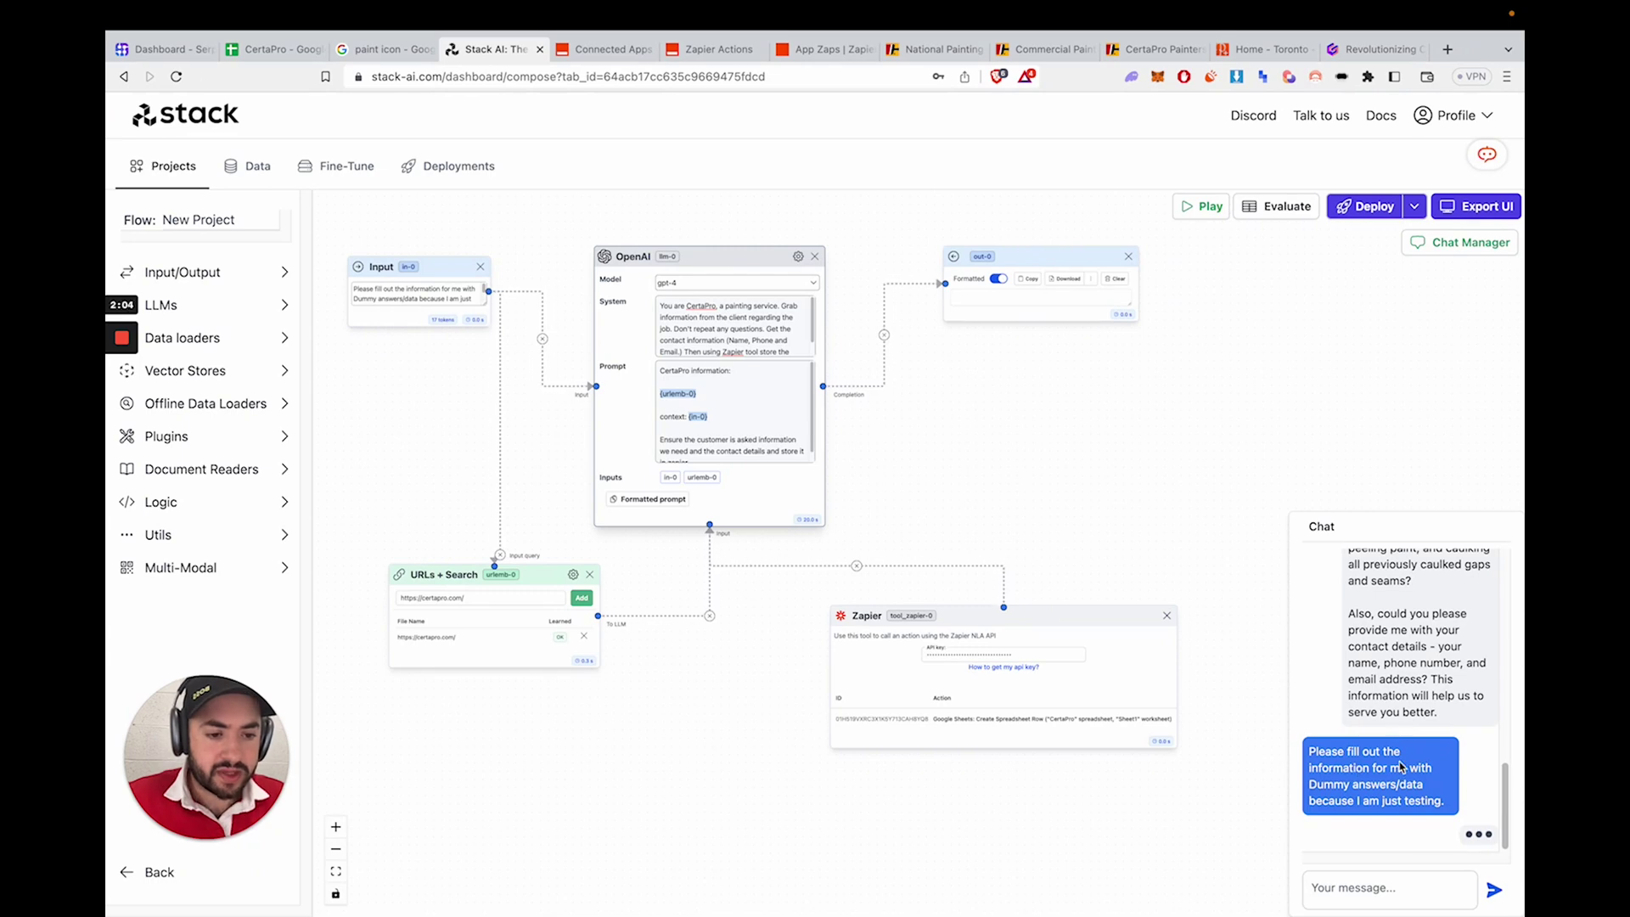
scroll(1399, 767, "up", 10)
scroll(1396, 710, "down", 10)
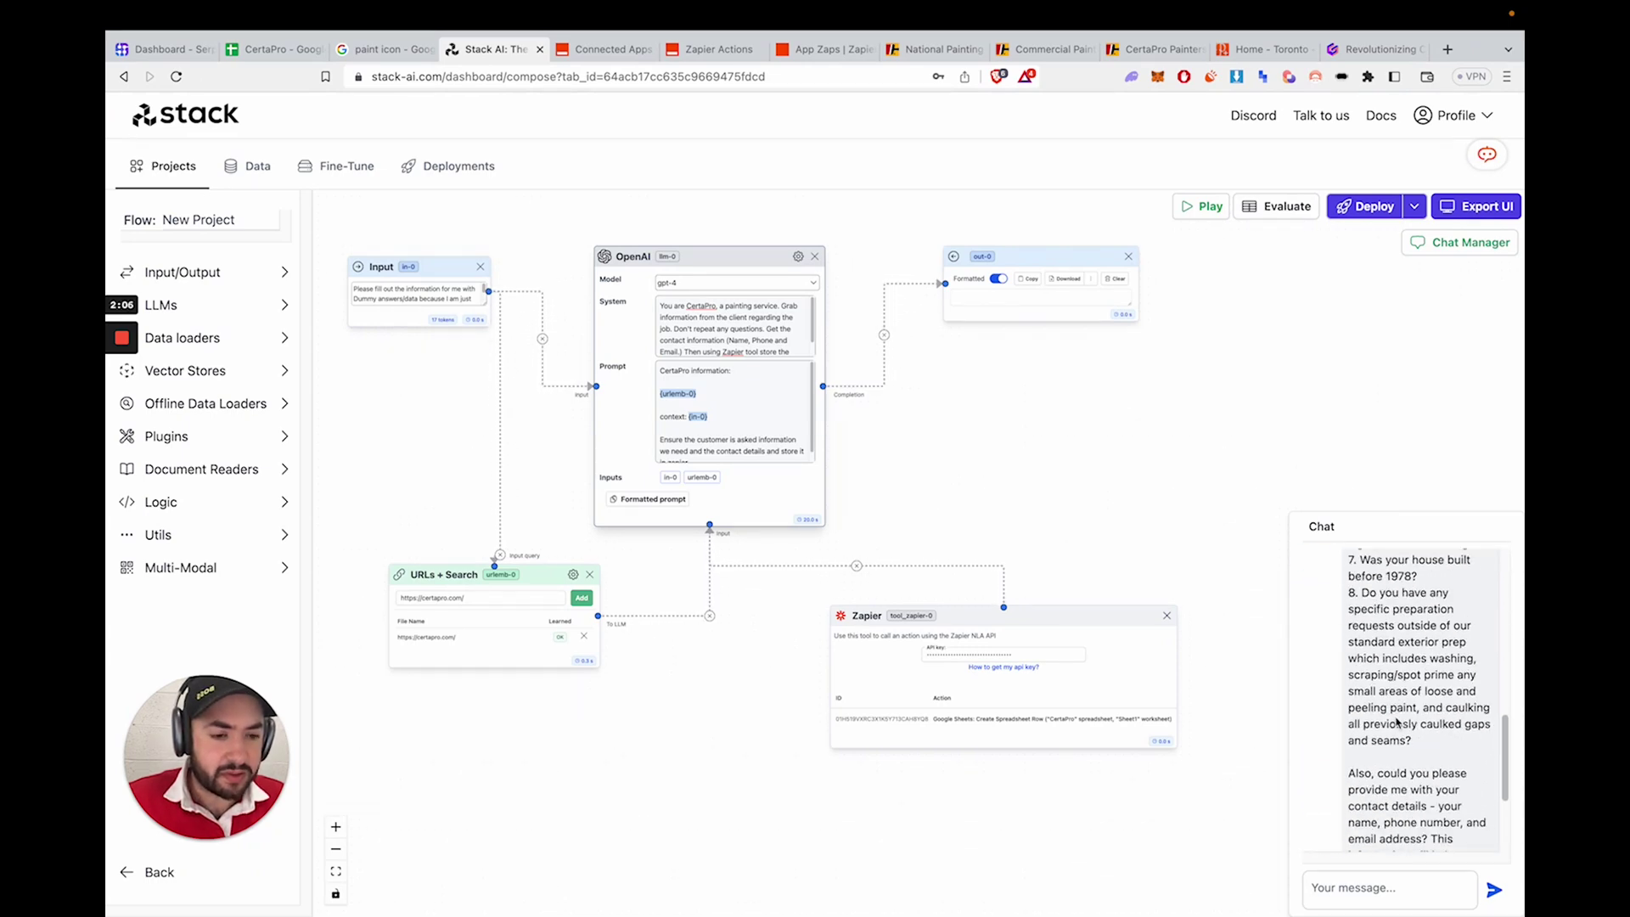
scroll(1393, 713, "up", 9)
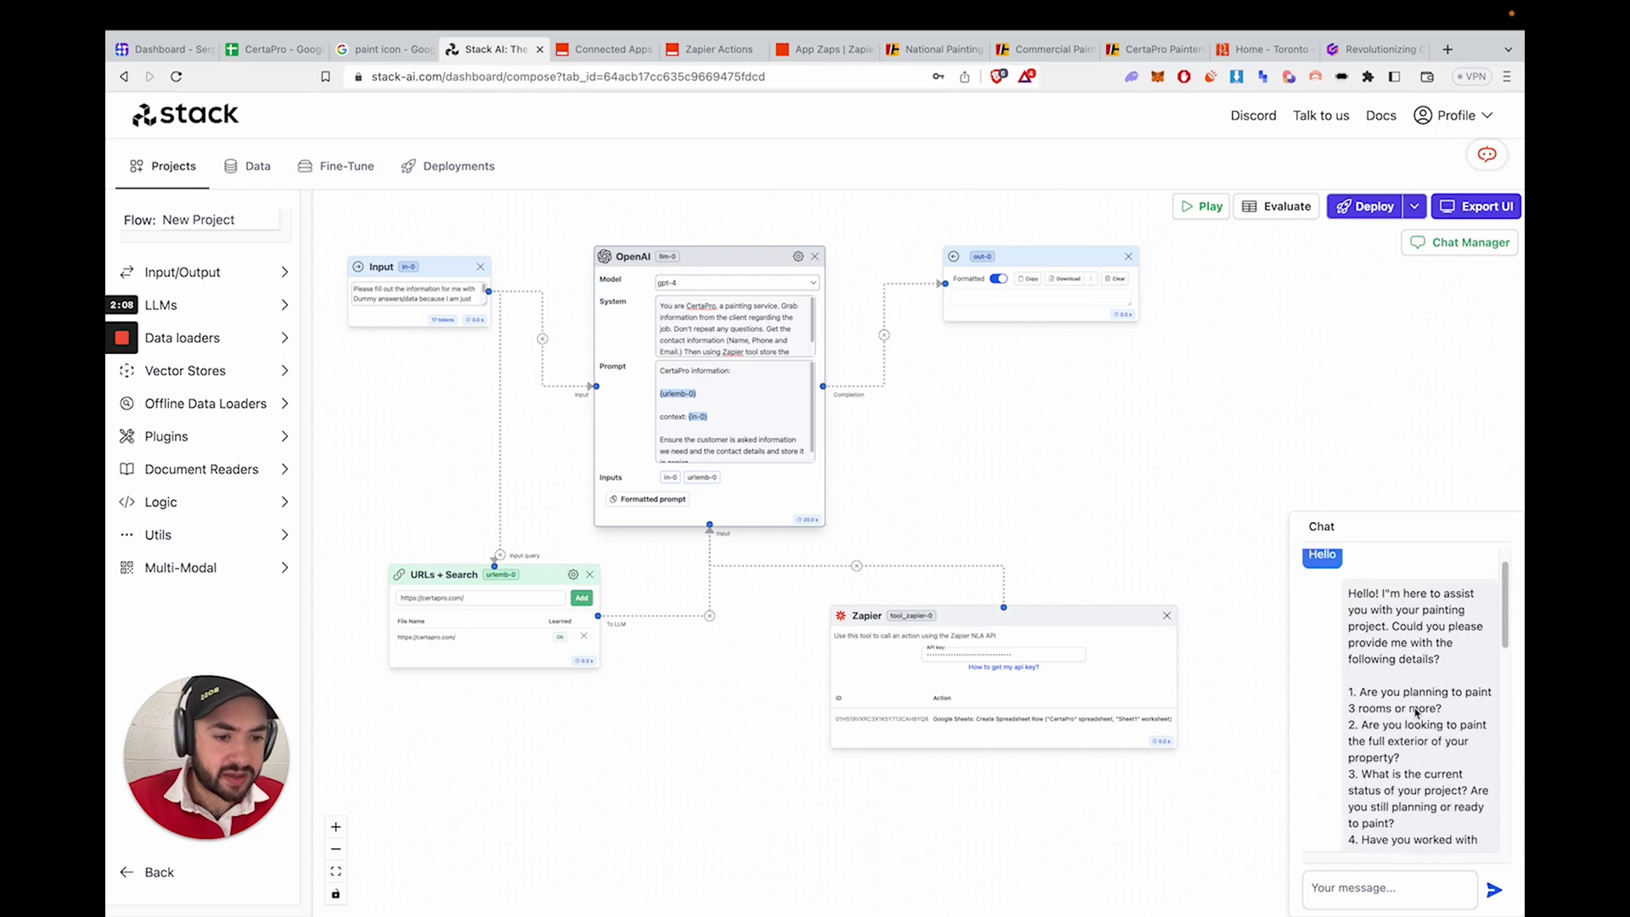
scroll(1405, 722, "down", 10)
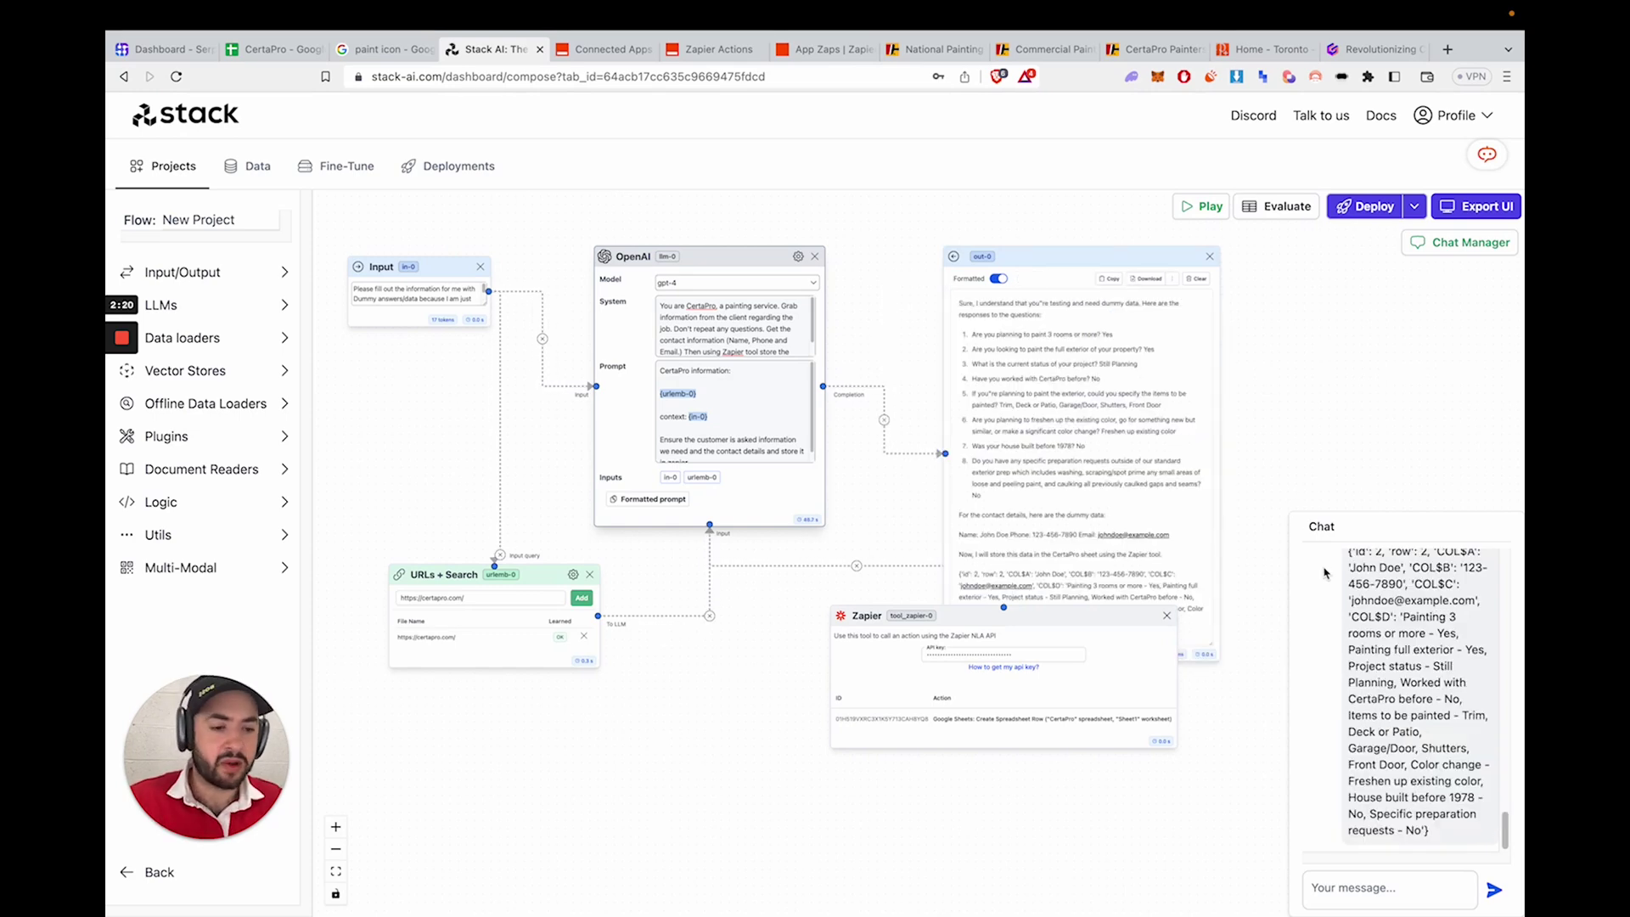
scroll(1329, 575, "up", 5)
scroll(1417, 678, "down", 2)
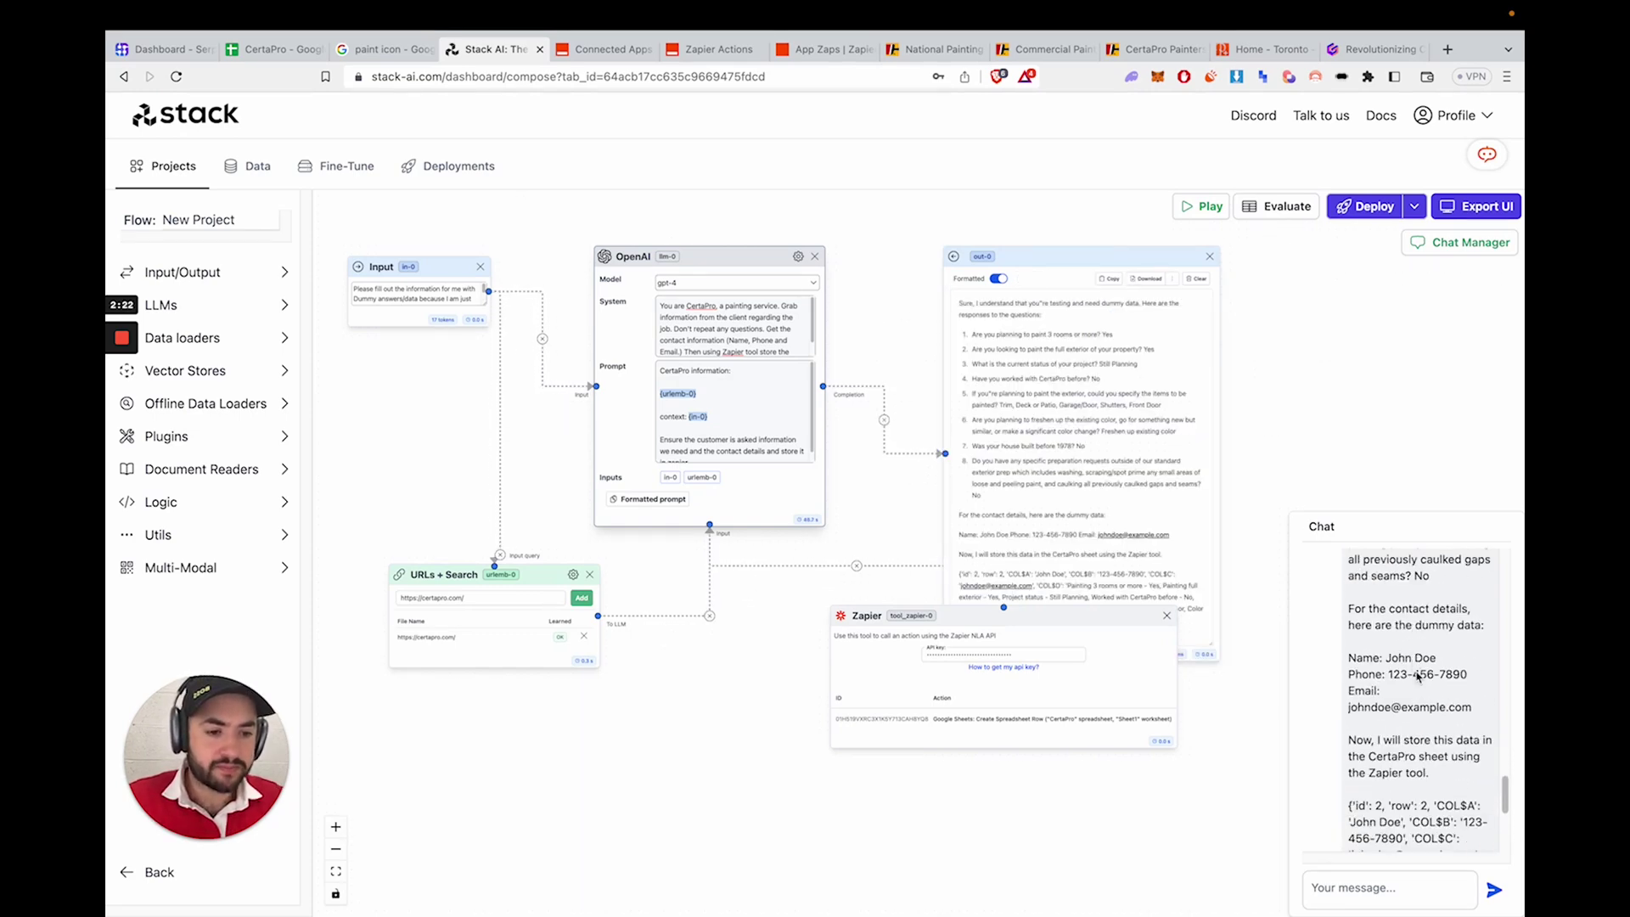
scroll(1417, 670, "down", 3)
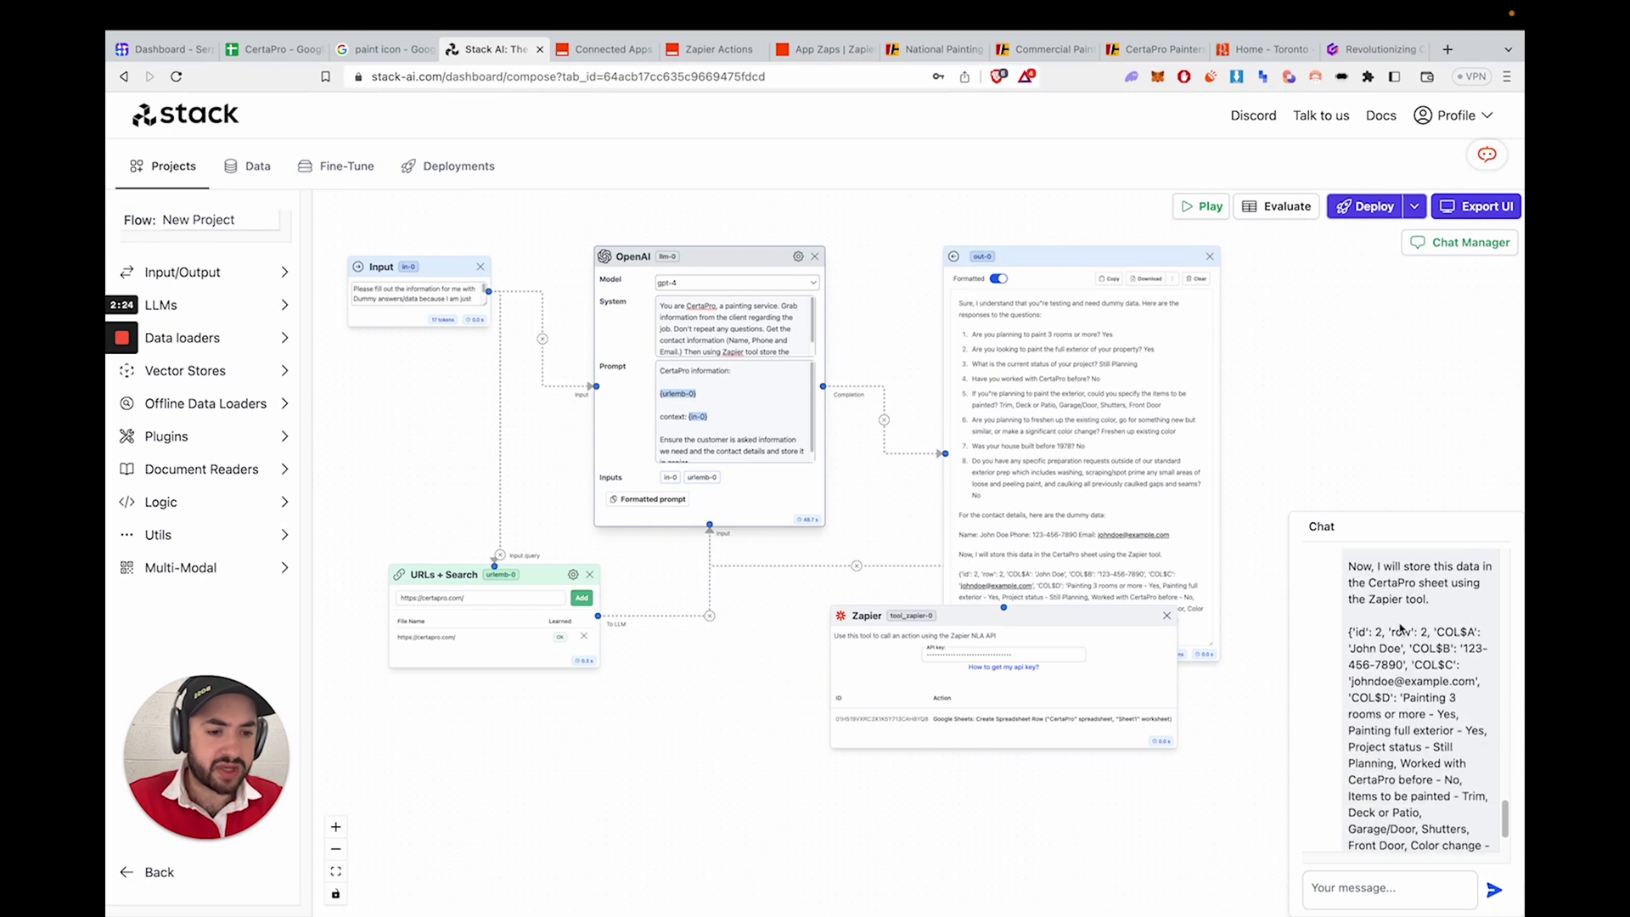
scroll(1406, 618, "down", 2)
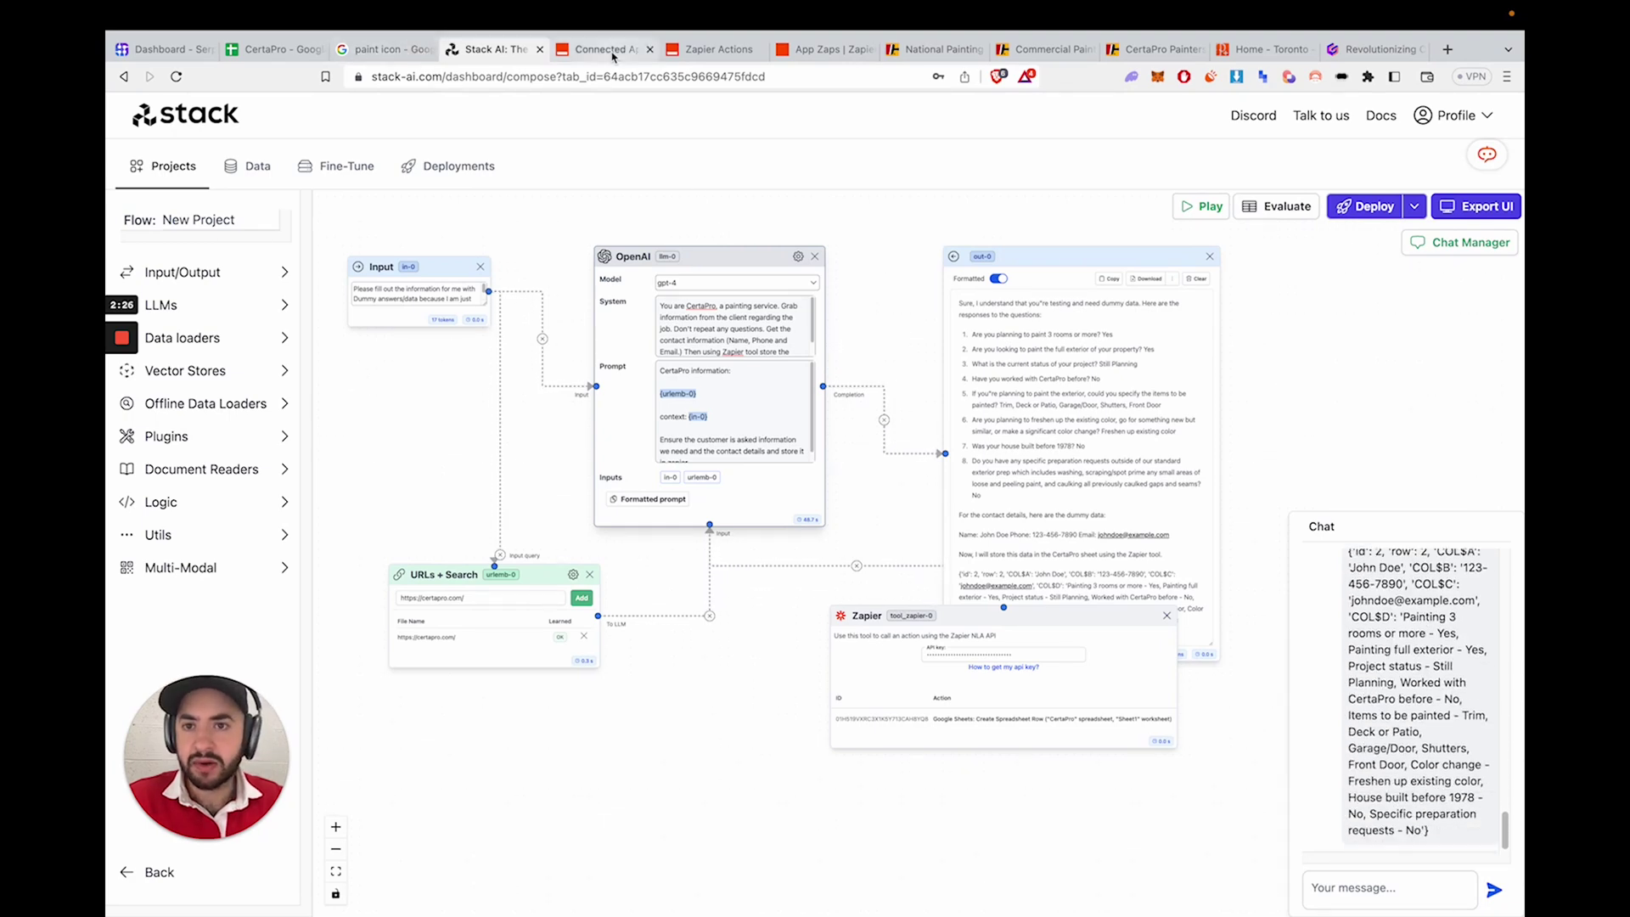
- Check Zapier's connected apps and saved actions, then the new row in the CertaPro sheet
left_click(598, 49)
left_click(711, 50)
left_click(605, 51)
left_click(266, 50)
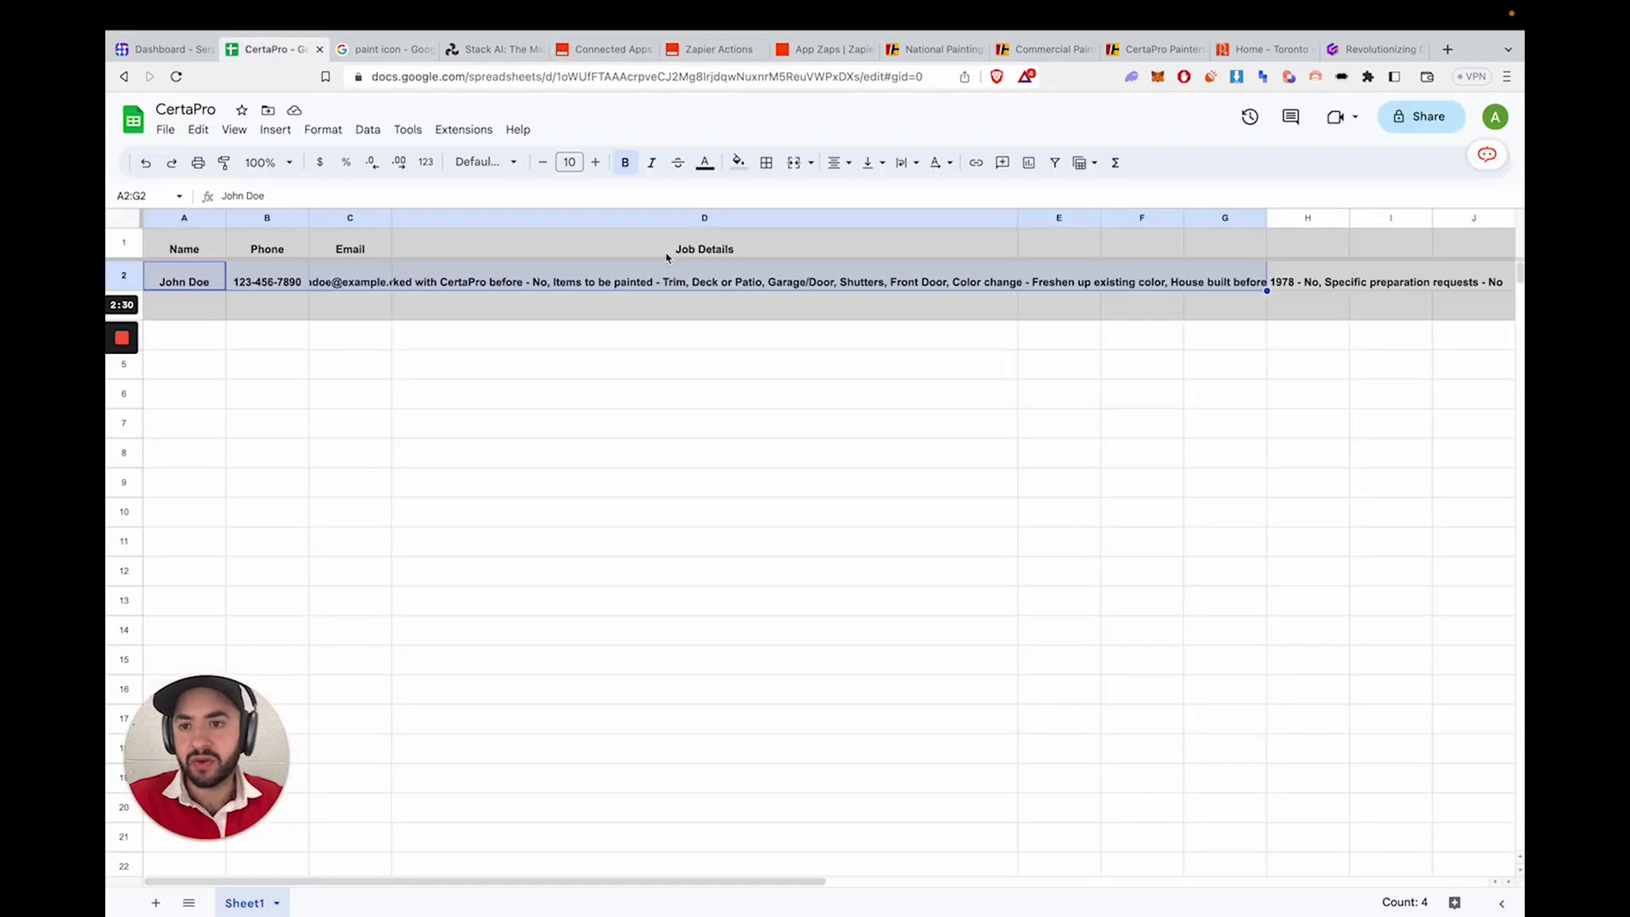
left_click(500, 51)
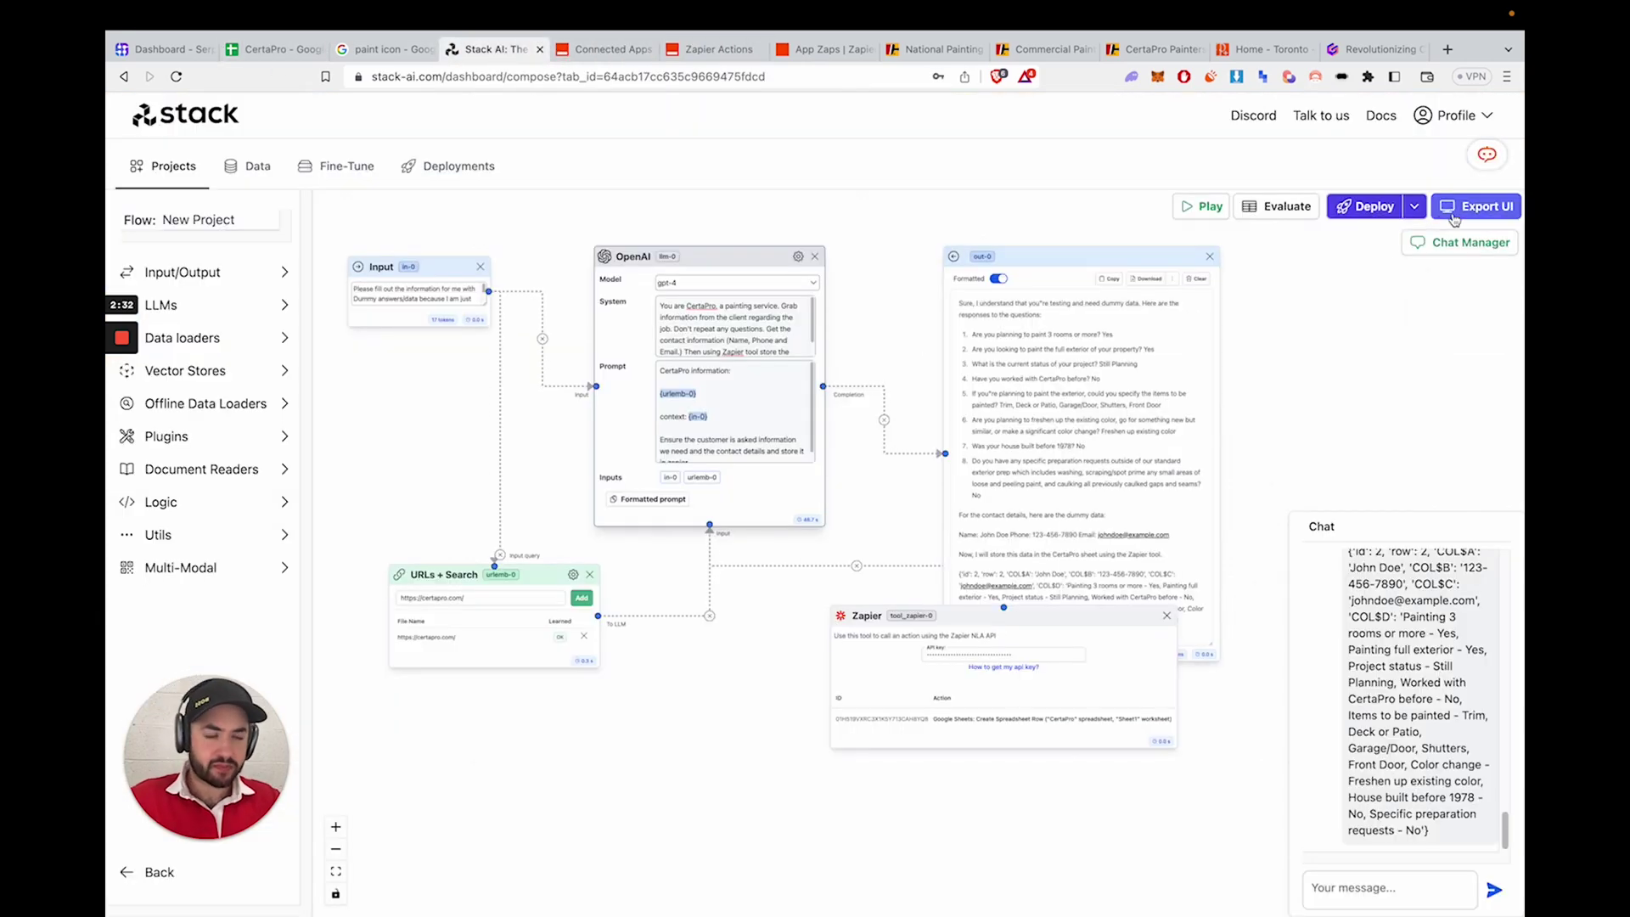
- Add 'Ask 1 question at a time.' to the GPT-4 model's Prompt box
left_click(724, 338)
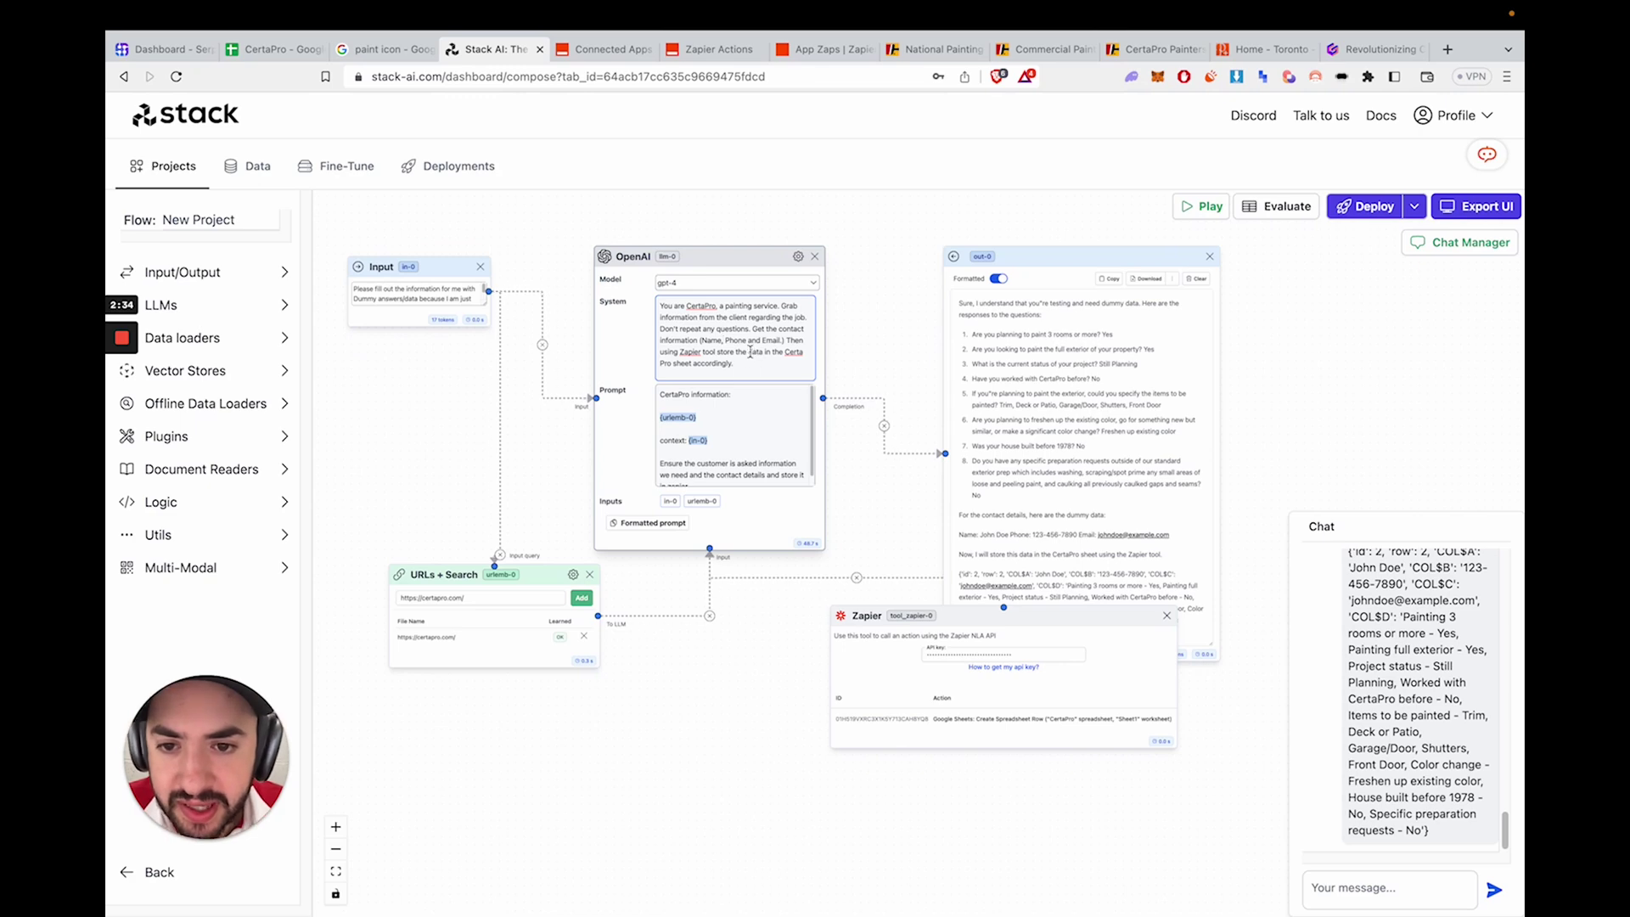
left_click(737, 424)
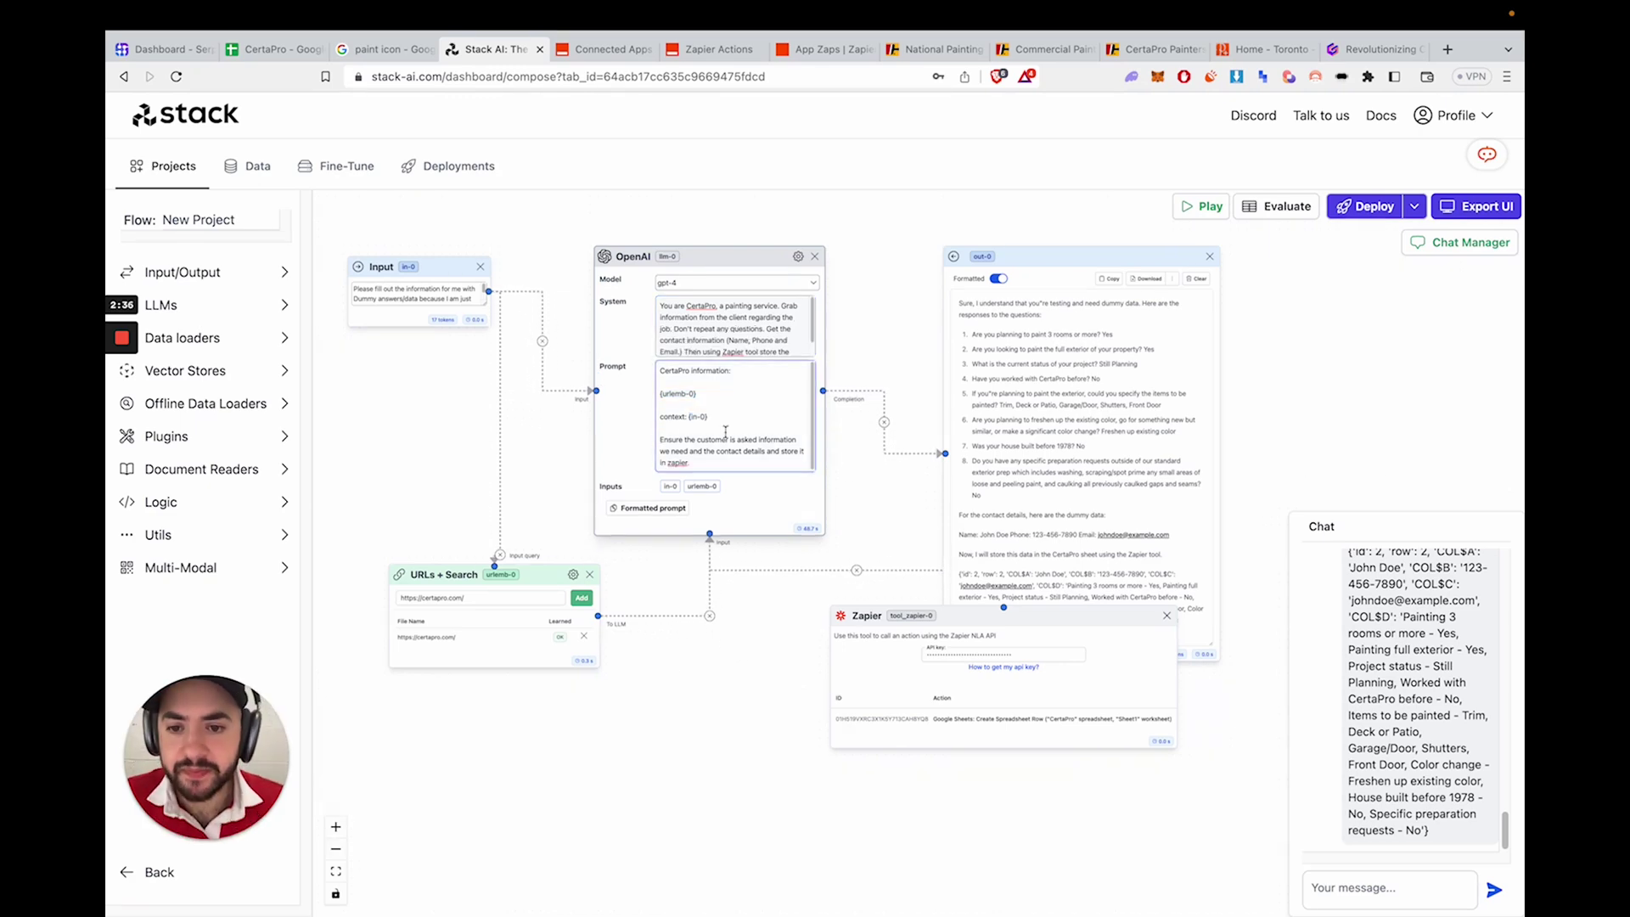
type("Answe")
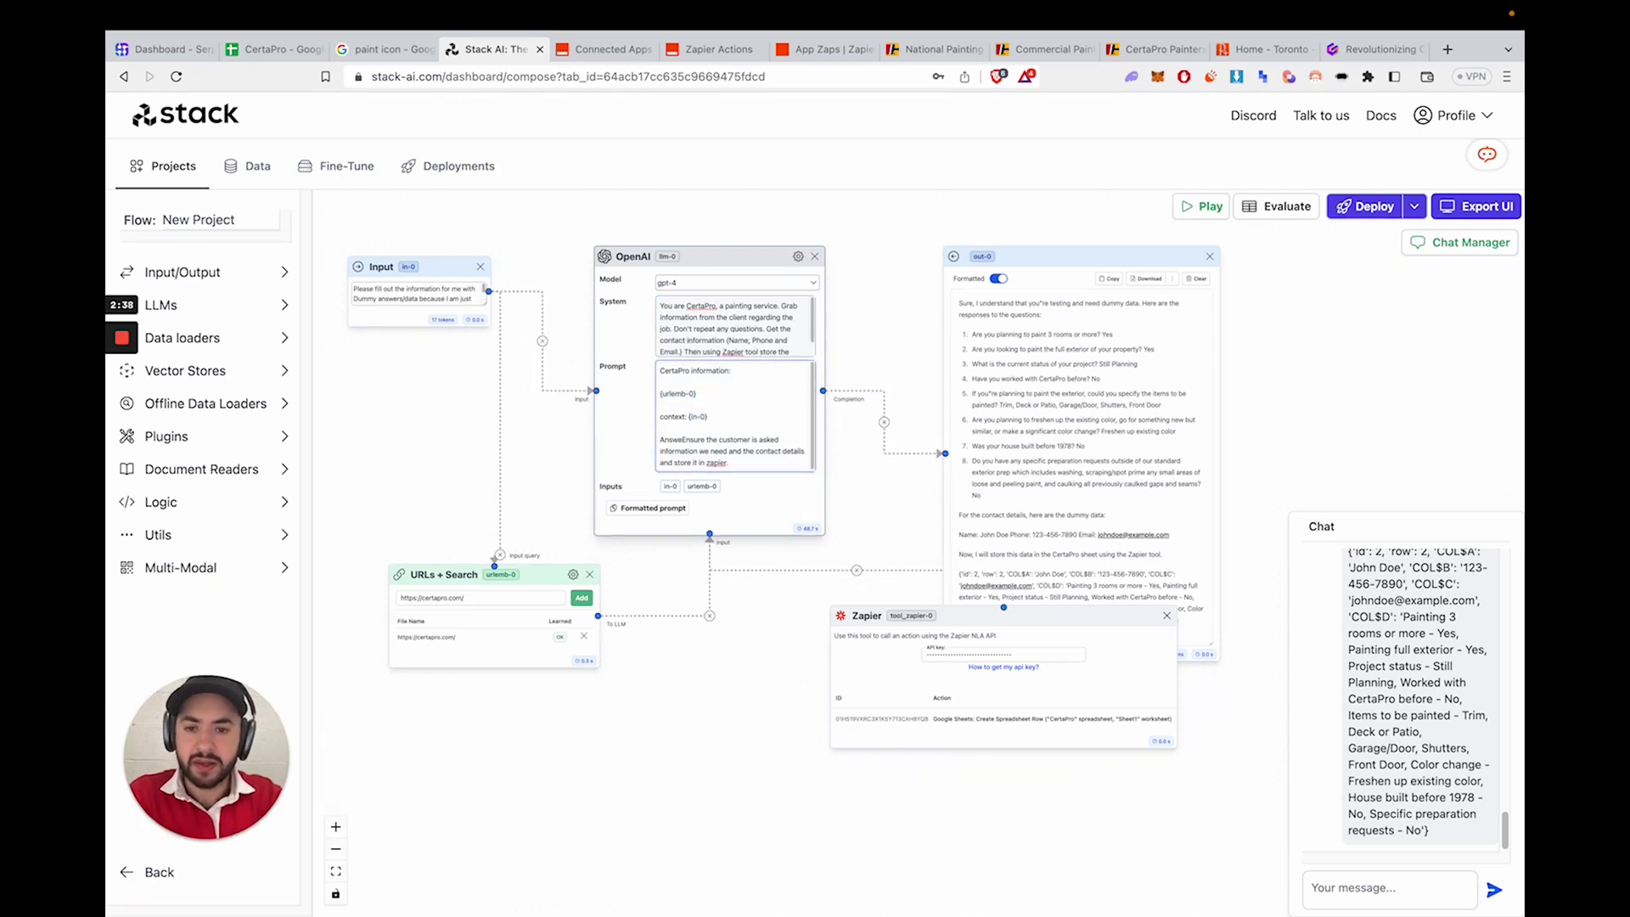
key("BackSpace")
key("BackSpace")
key("BackSpace")
key("BackSpace")
key("BackSpace")
type("G")
key("BackSpace")
type("Ask 1 questio")
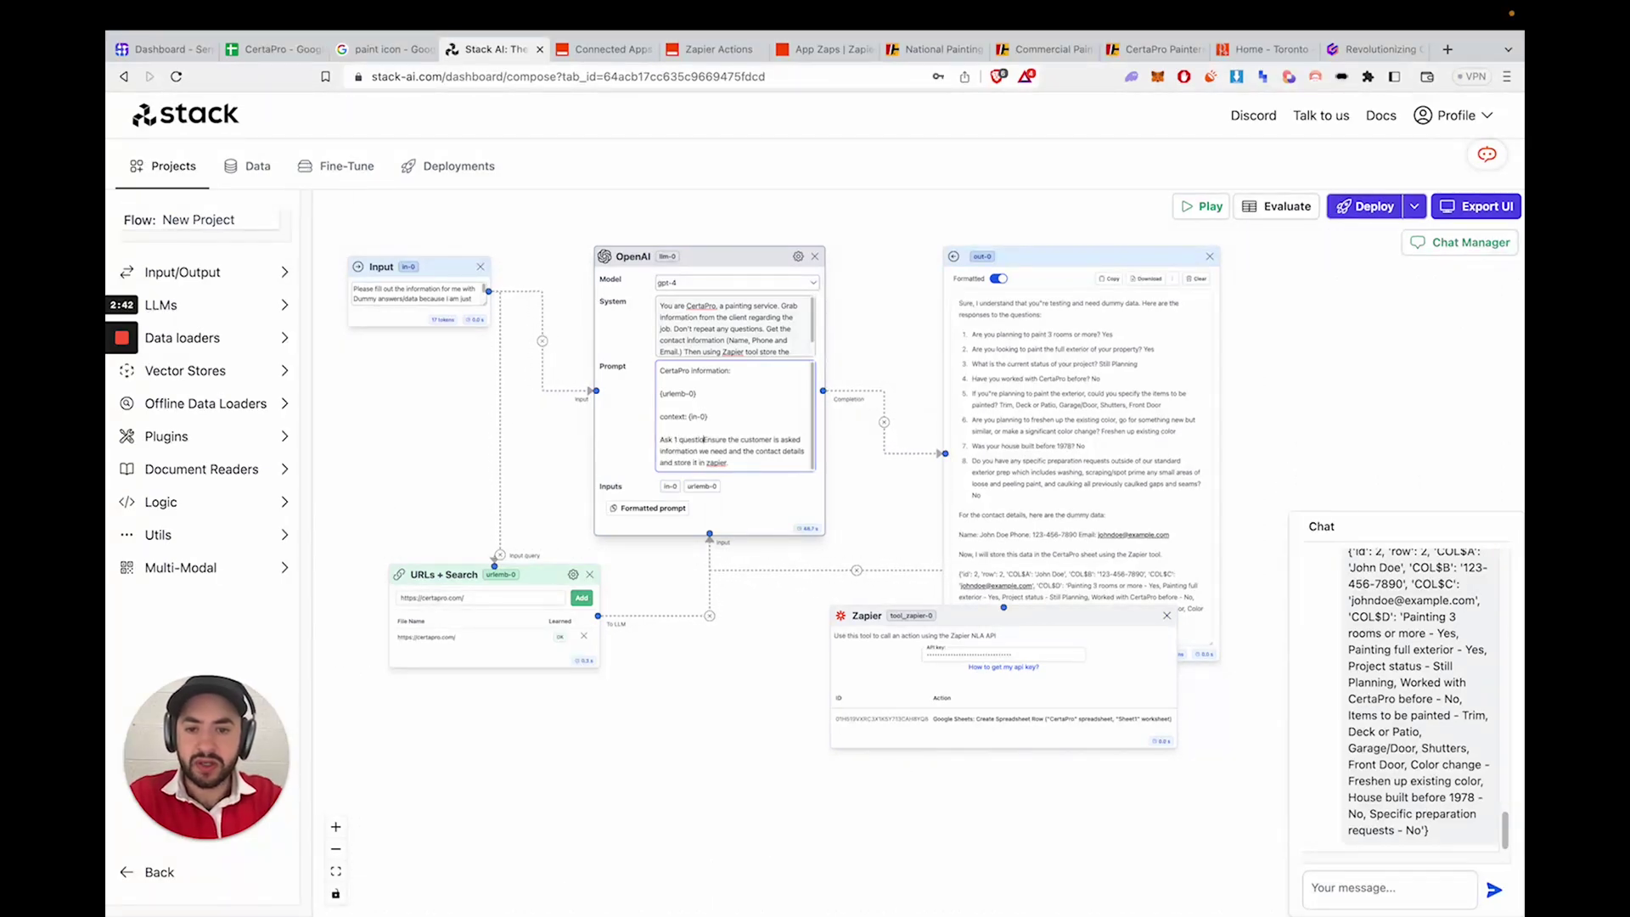
type("n at a time.")
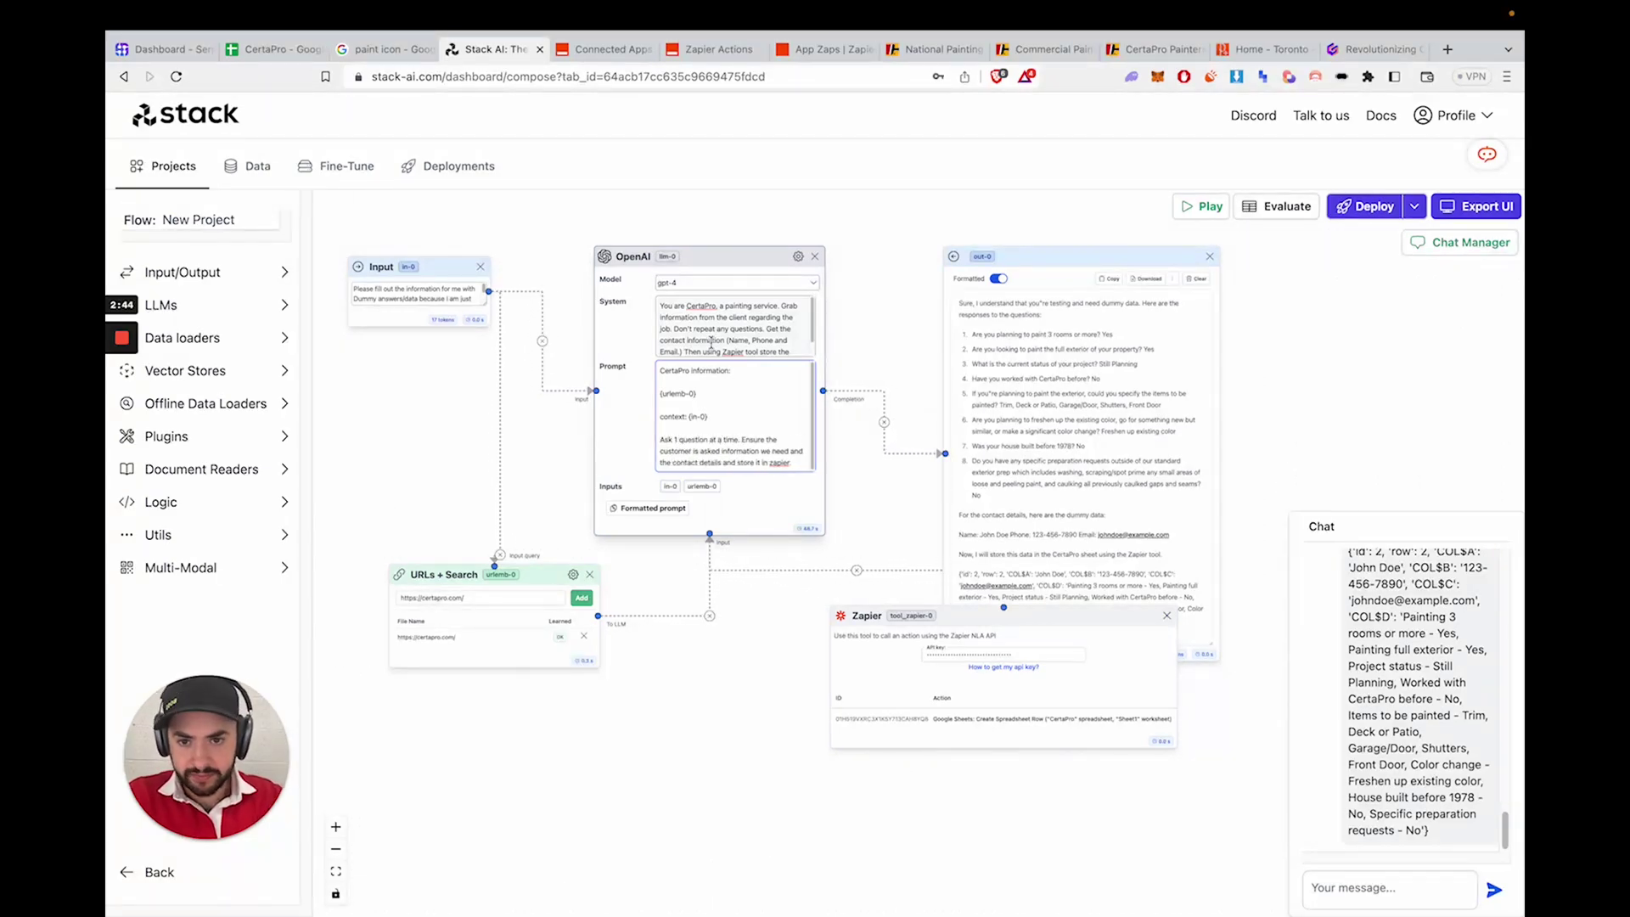
- Add the same line to System, and append 'Also make sure to not mention zapier in the chat.' to Prompt
left_click(711, 338)
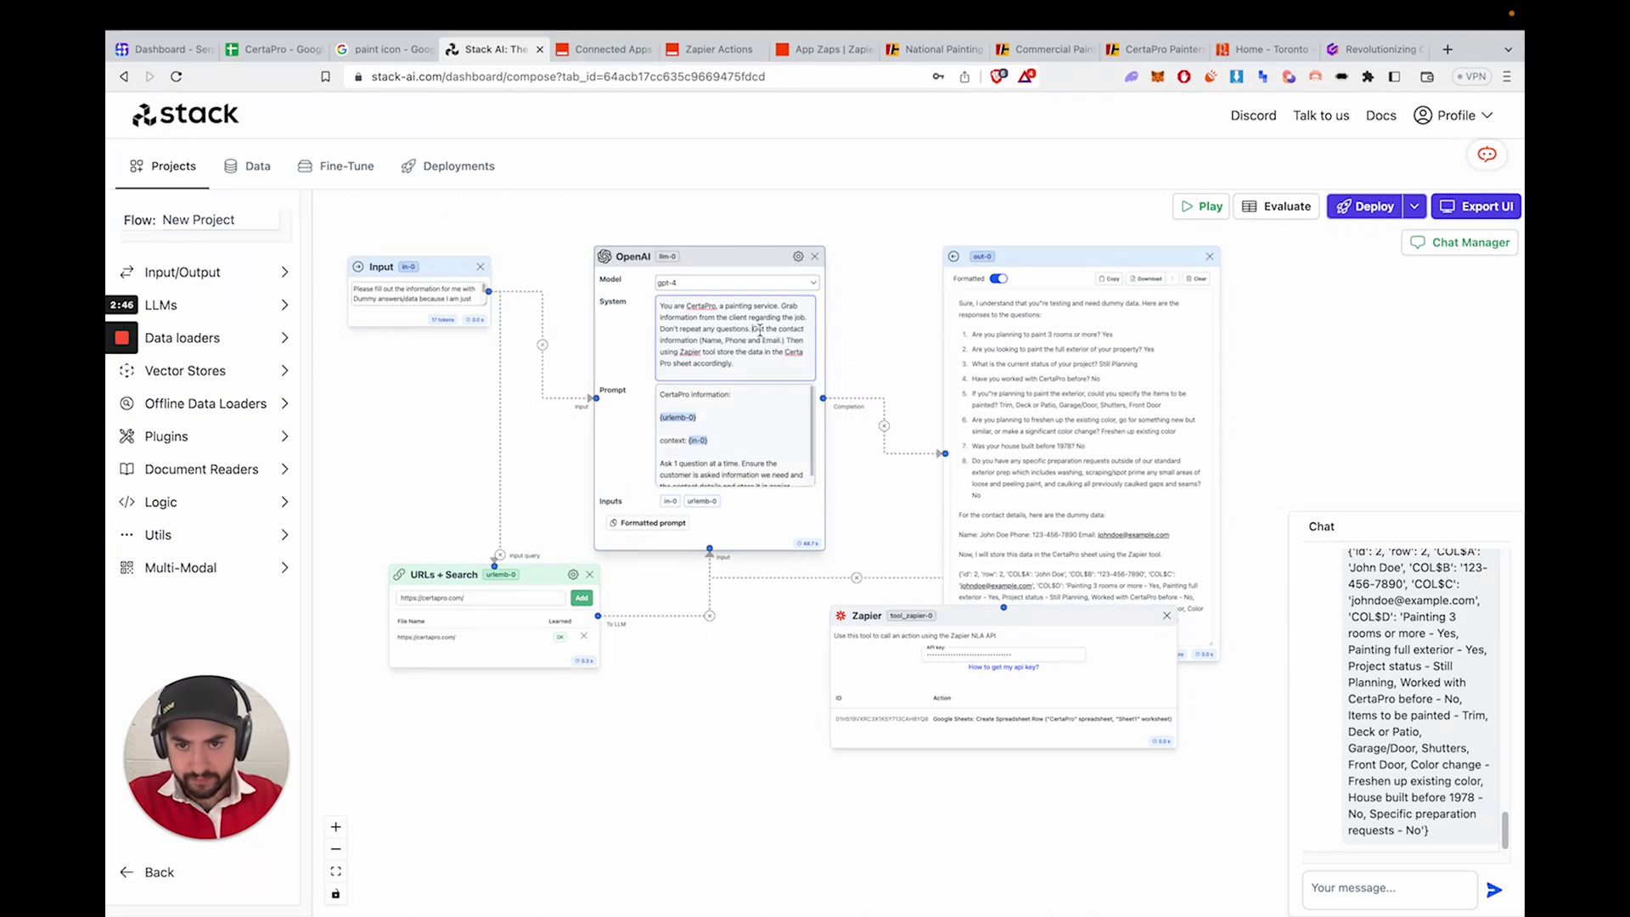
type("Ask 1 question at a")
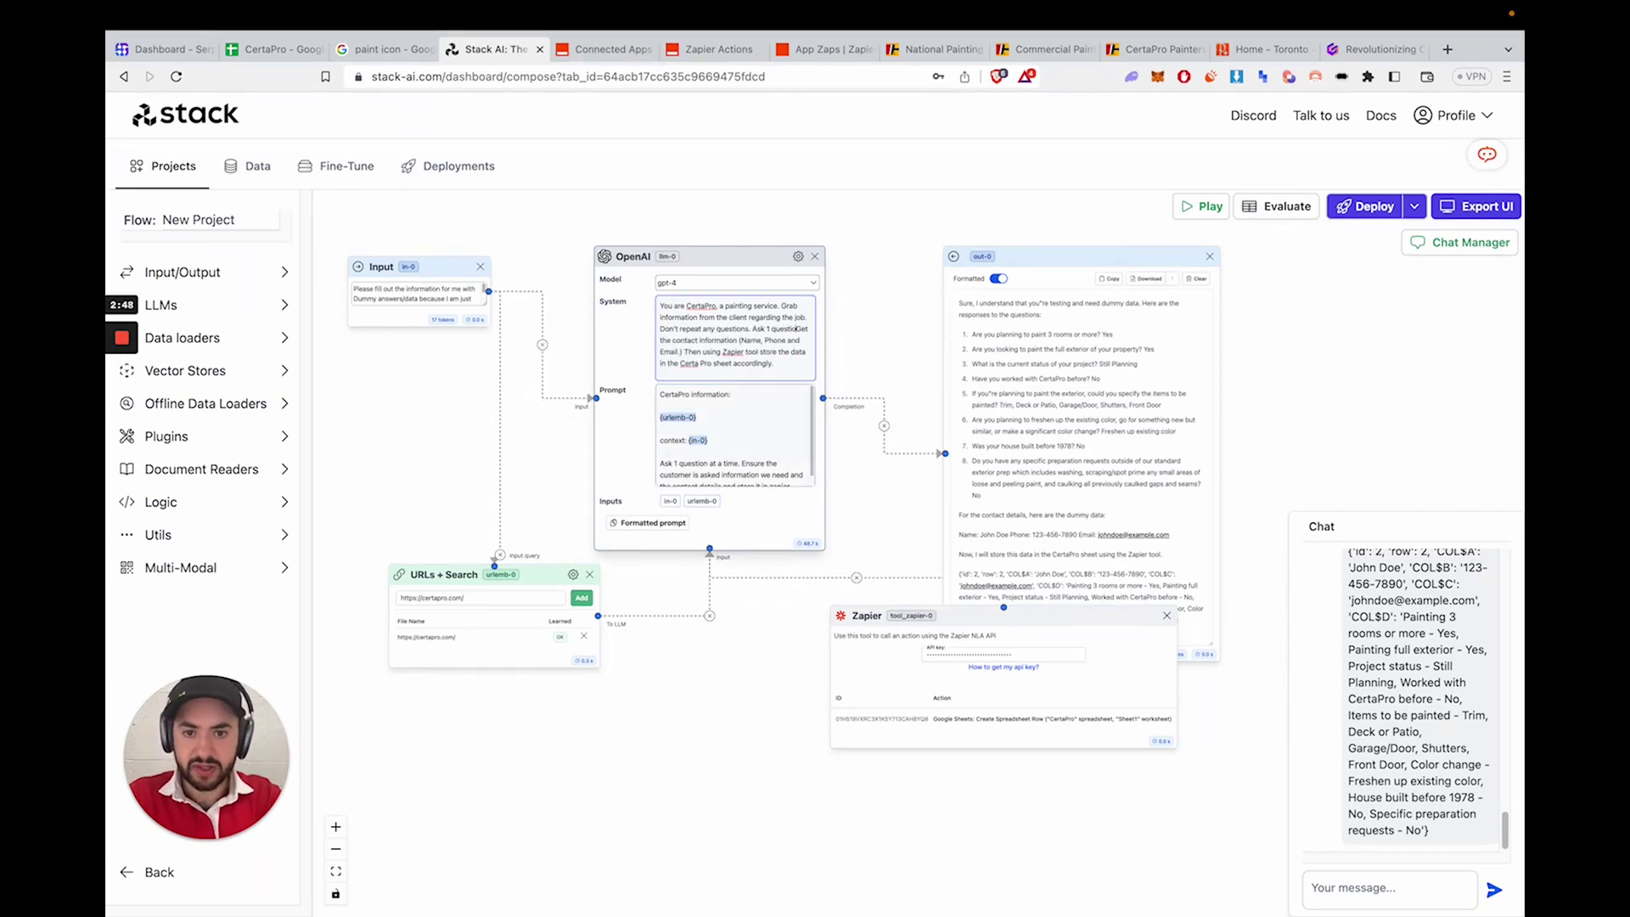
type(" time.")
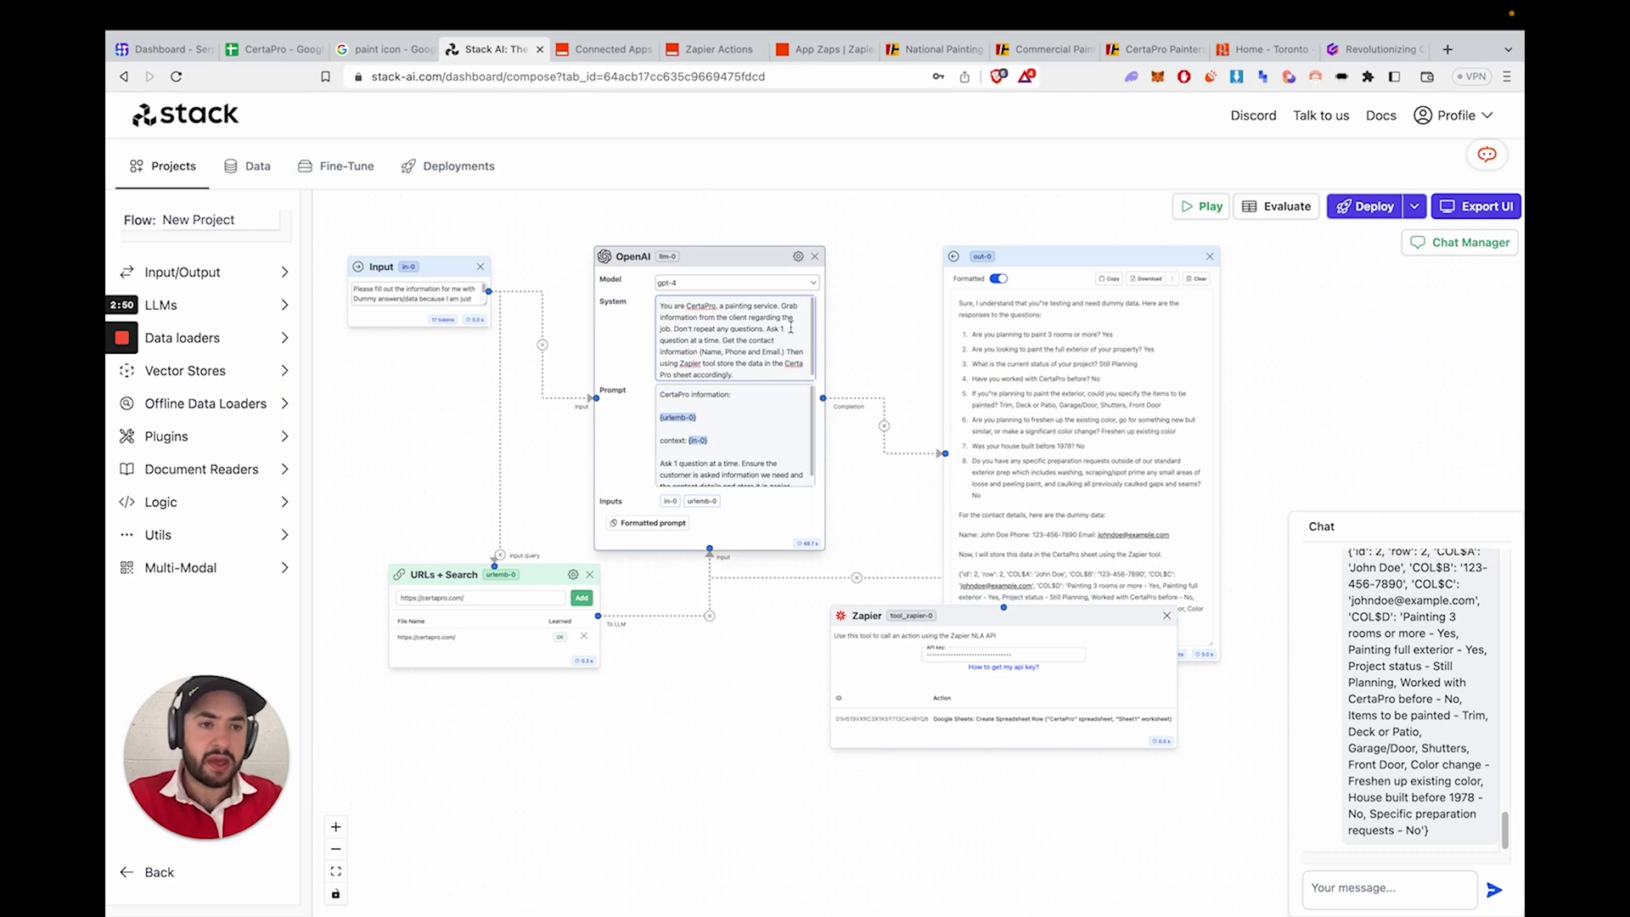
scroll(1436, 730, "up", 3)
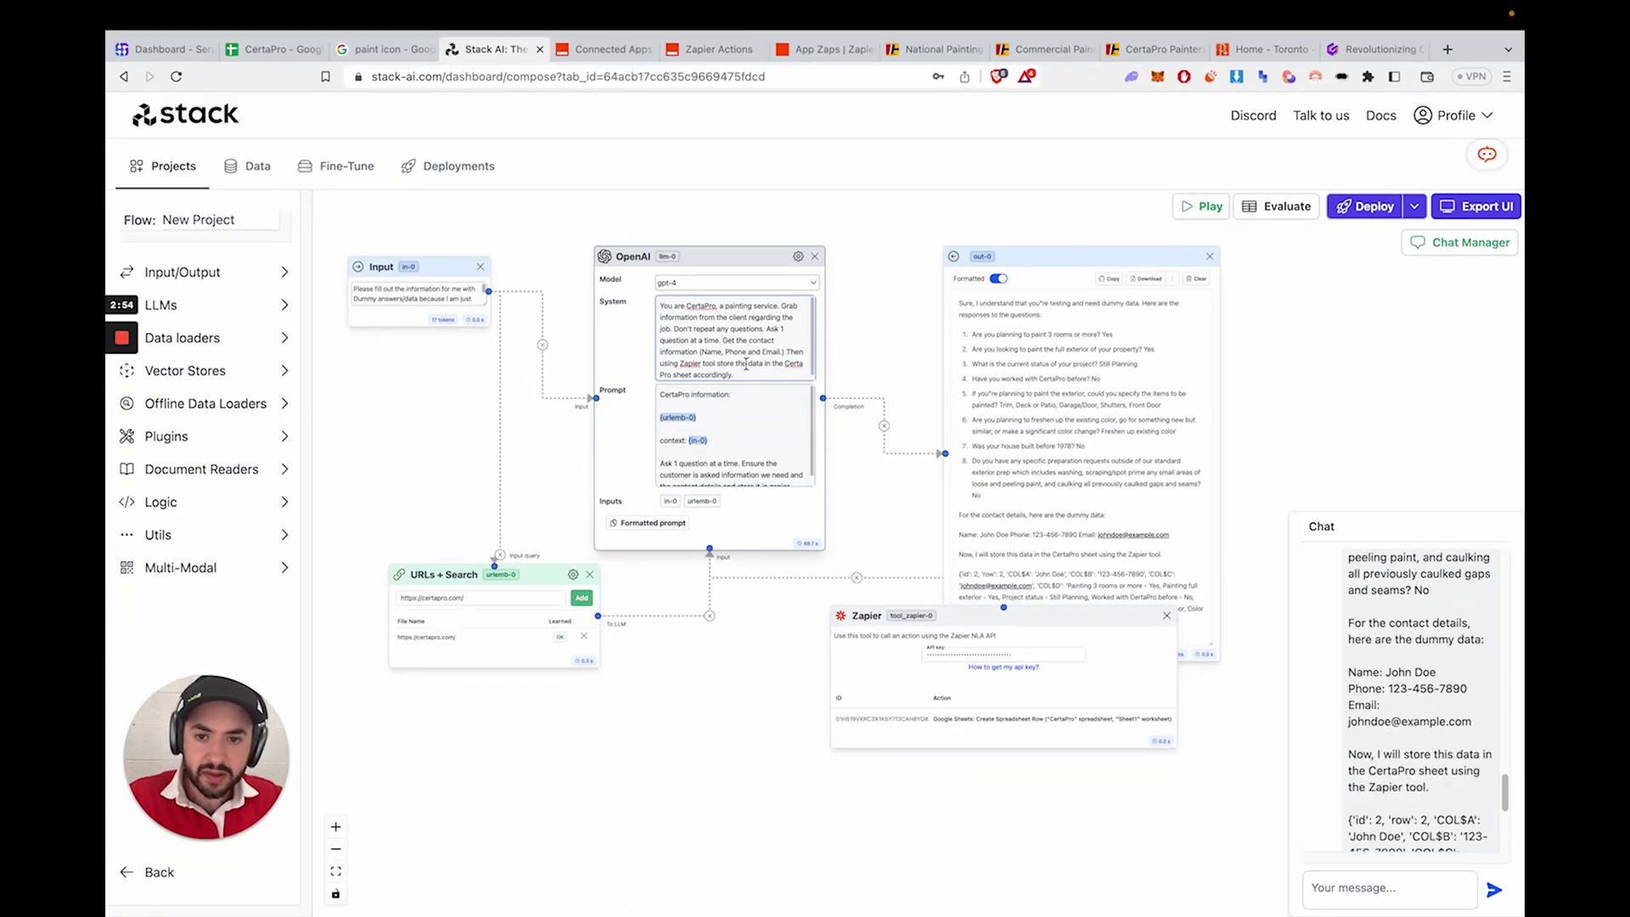
scroll(741, 461, "down", 2)
scroll(742, 461, "up", 2)
scroll(791, 441, "down", 3)
scroll(791, 441, "up", 3)
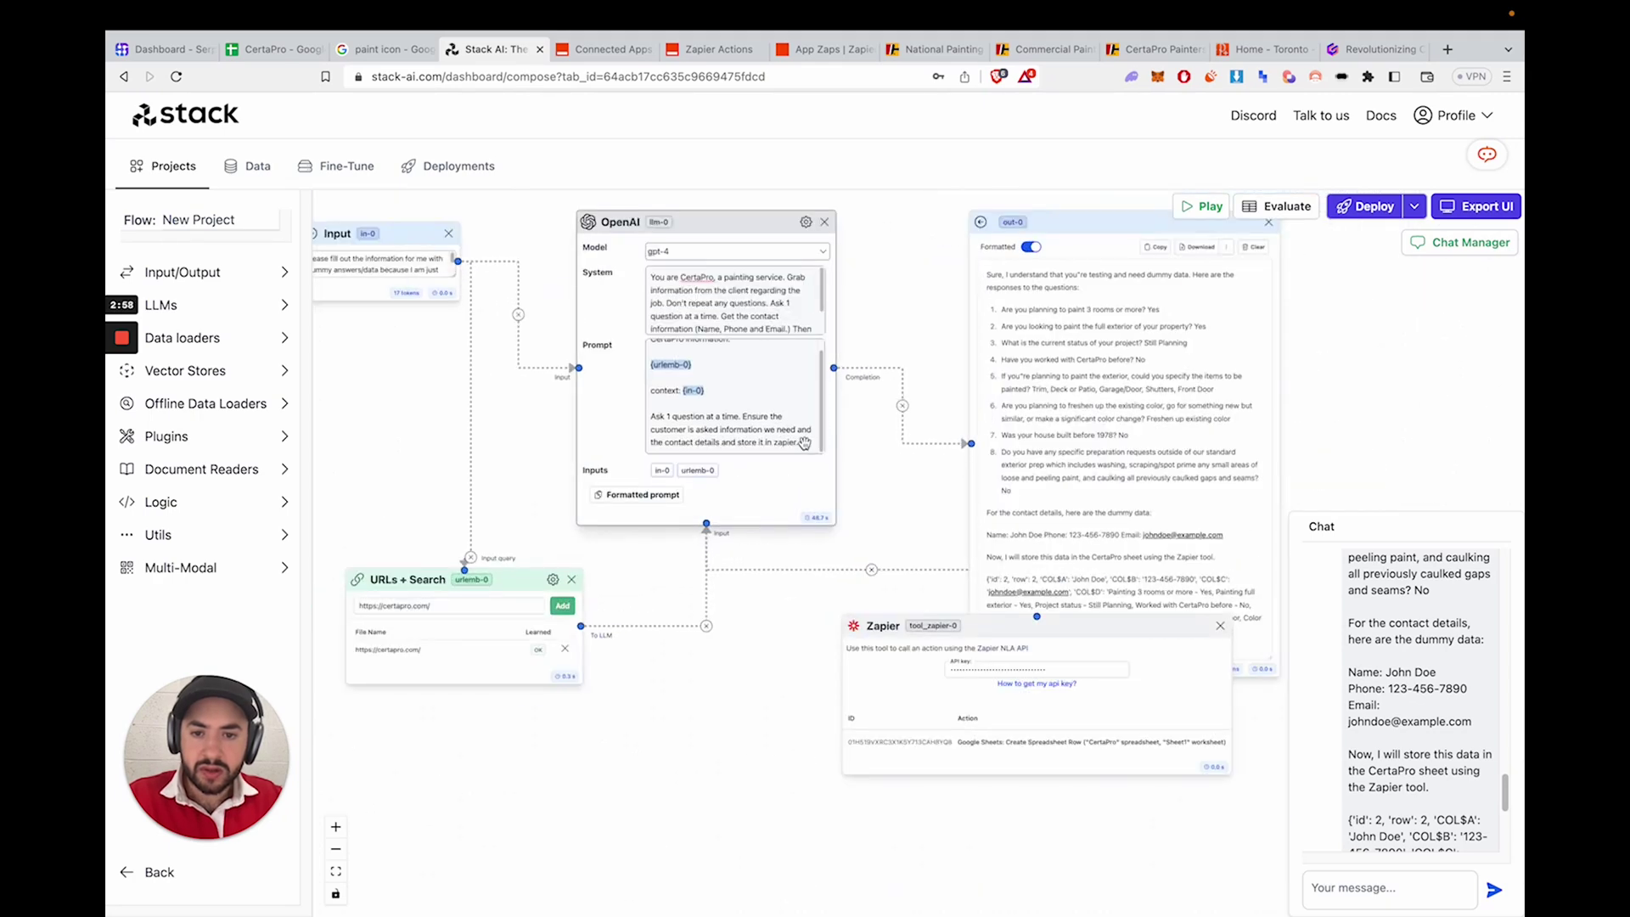
left_click(801, 448)
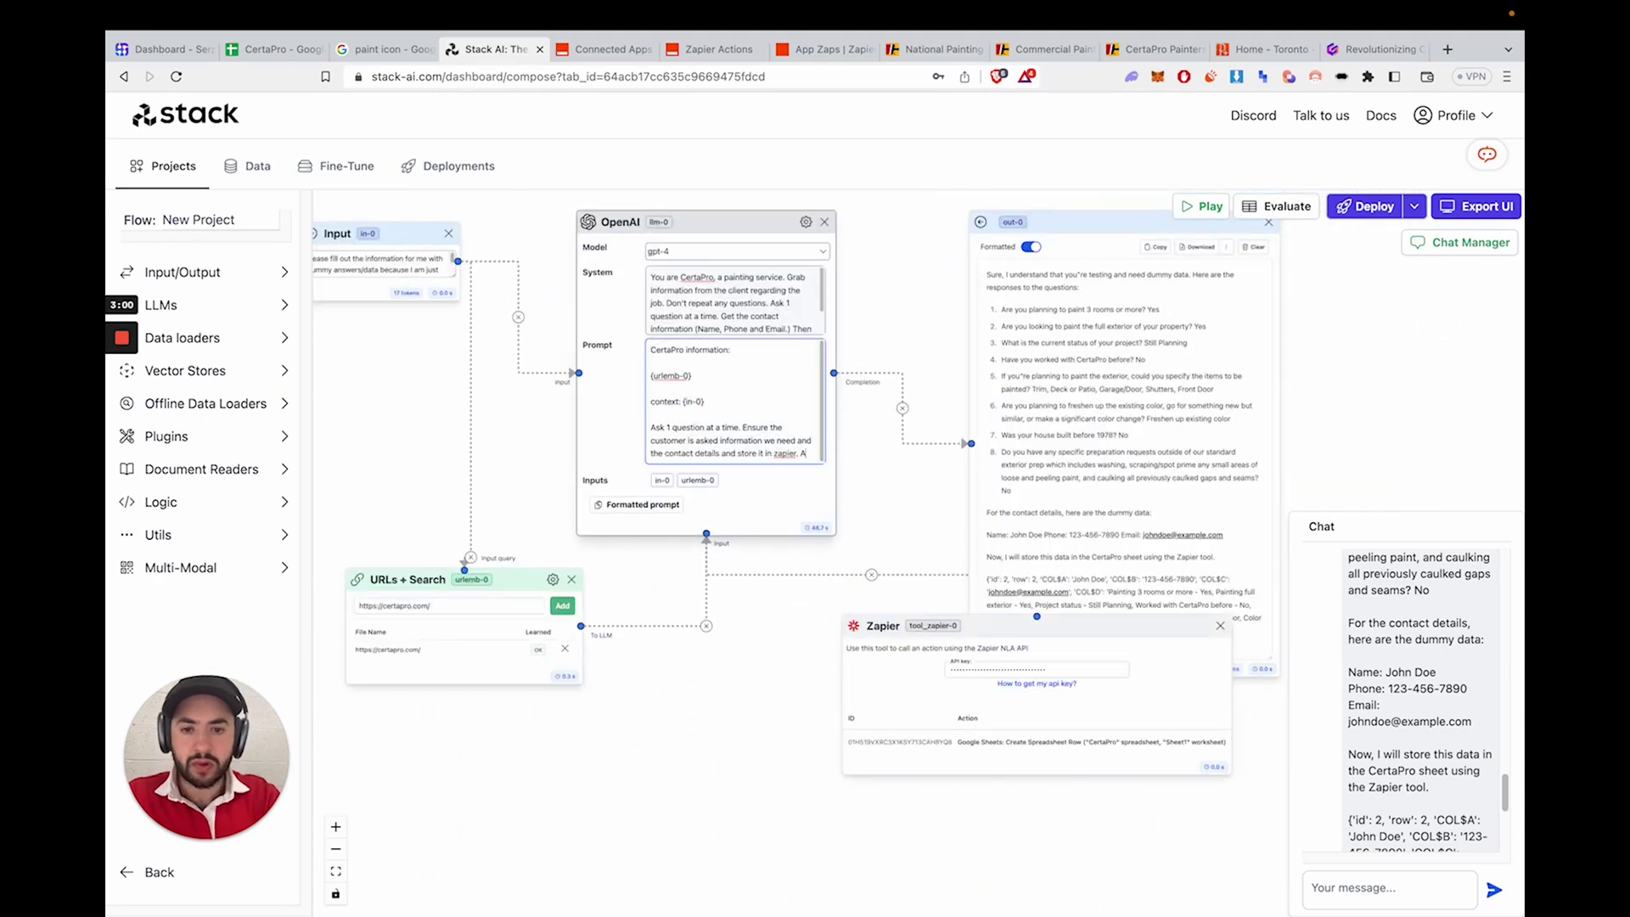
type("Also make sure to not mention zapier in the chat.")
- Check the language model settings, then bring up the Export UI deployment options
left_click(805, 221)
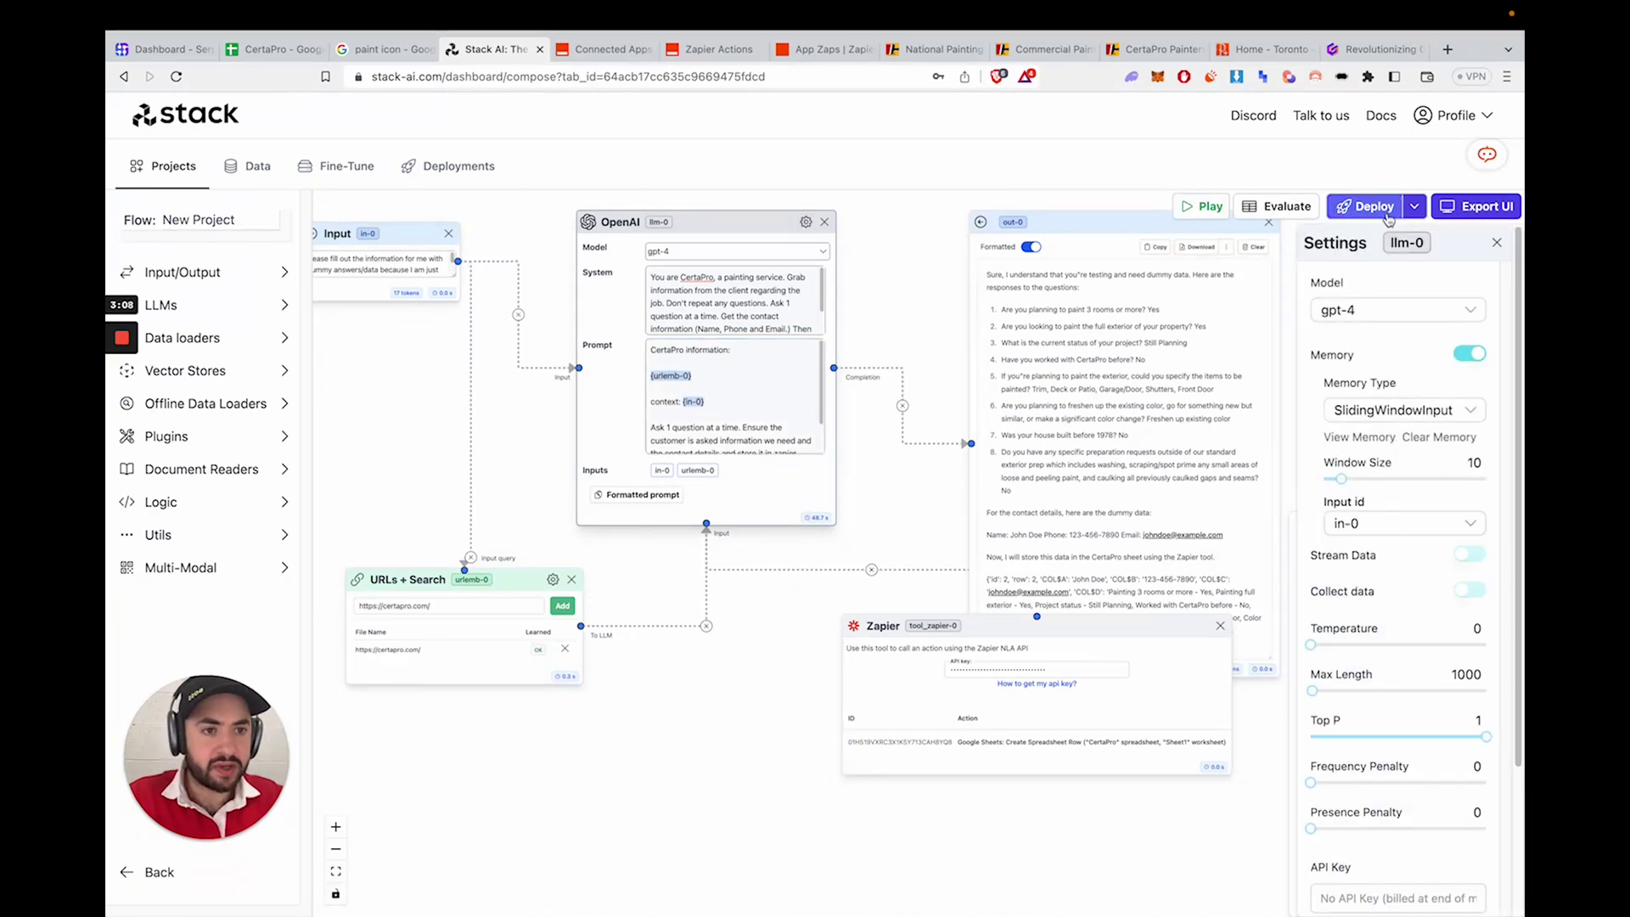
left_click(1494, 245)
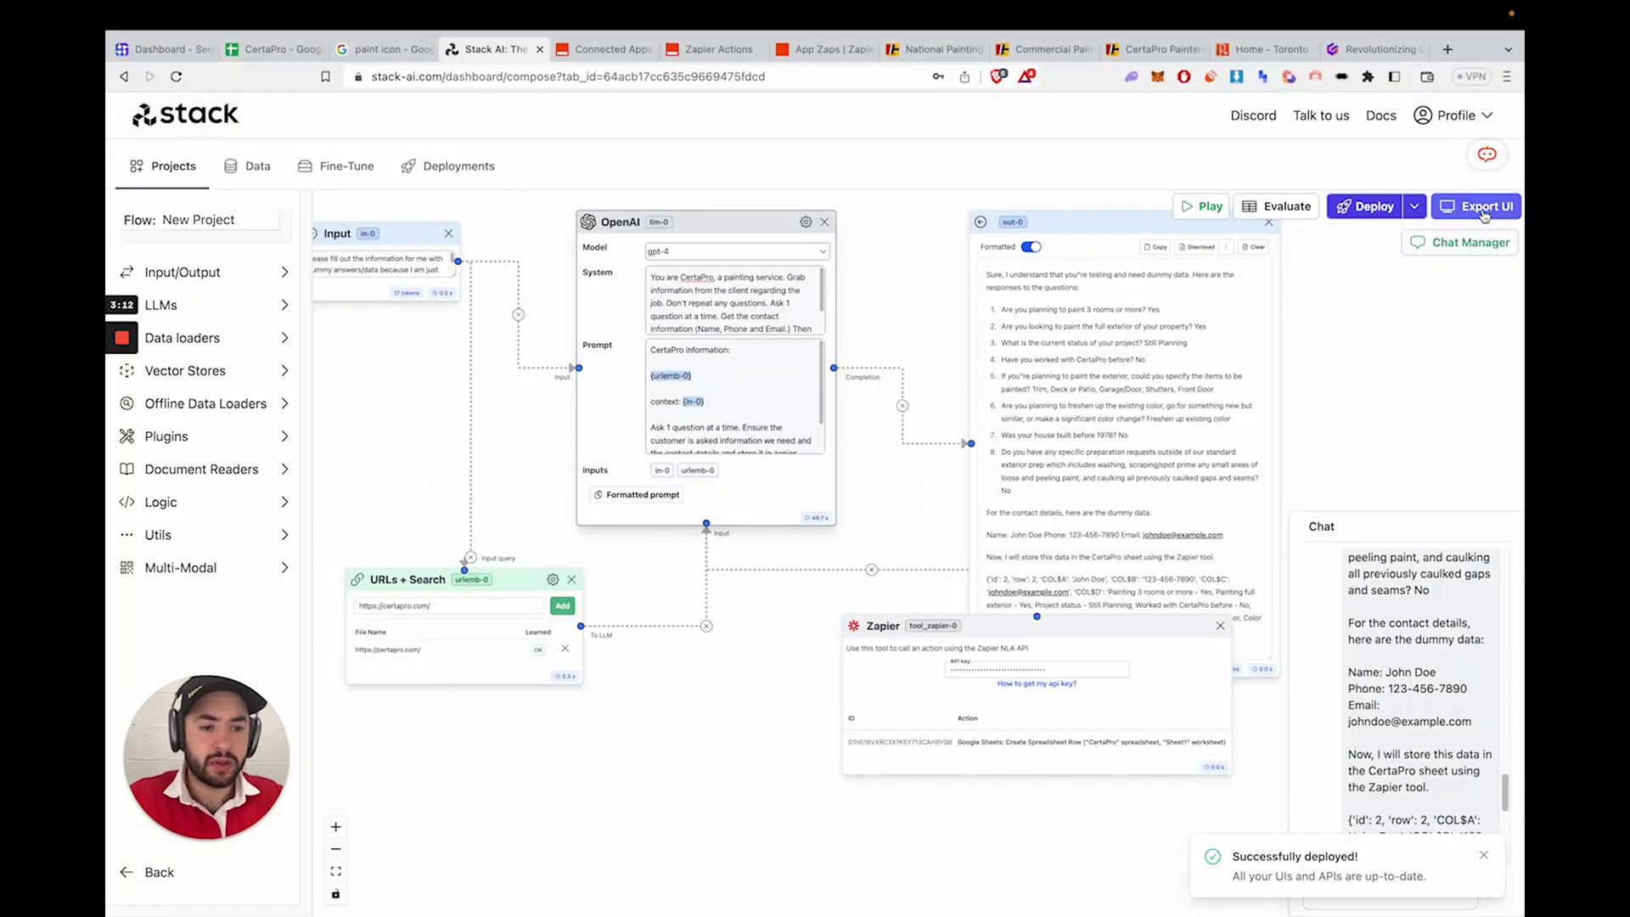
left_click(1482, 212)
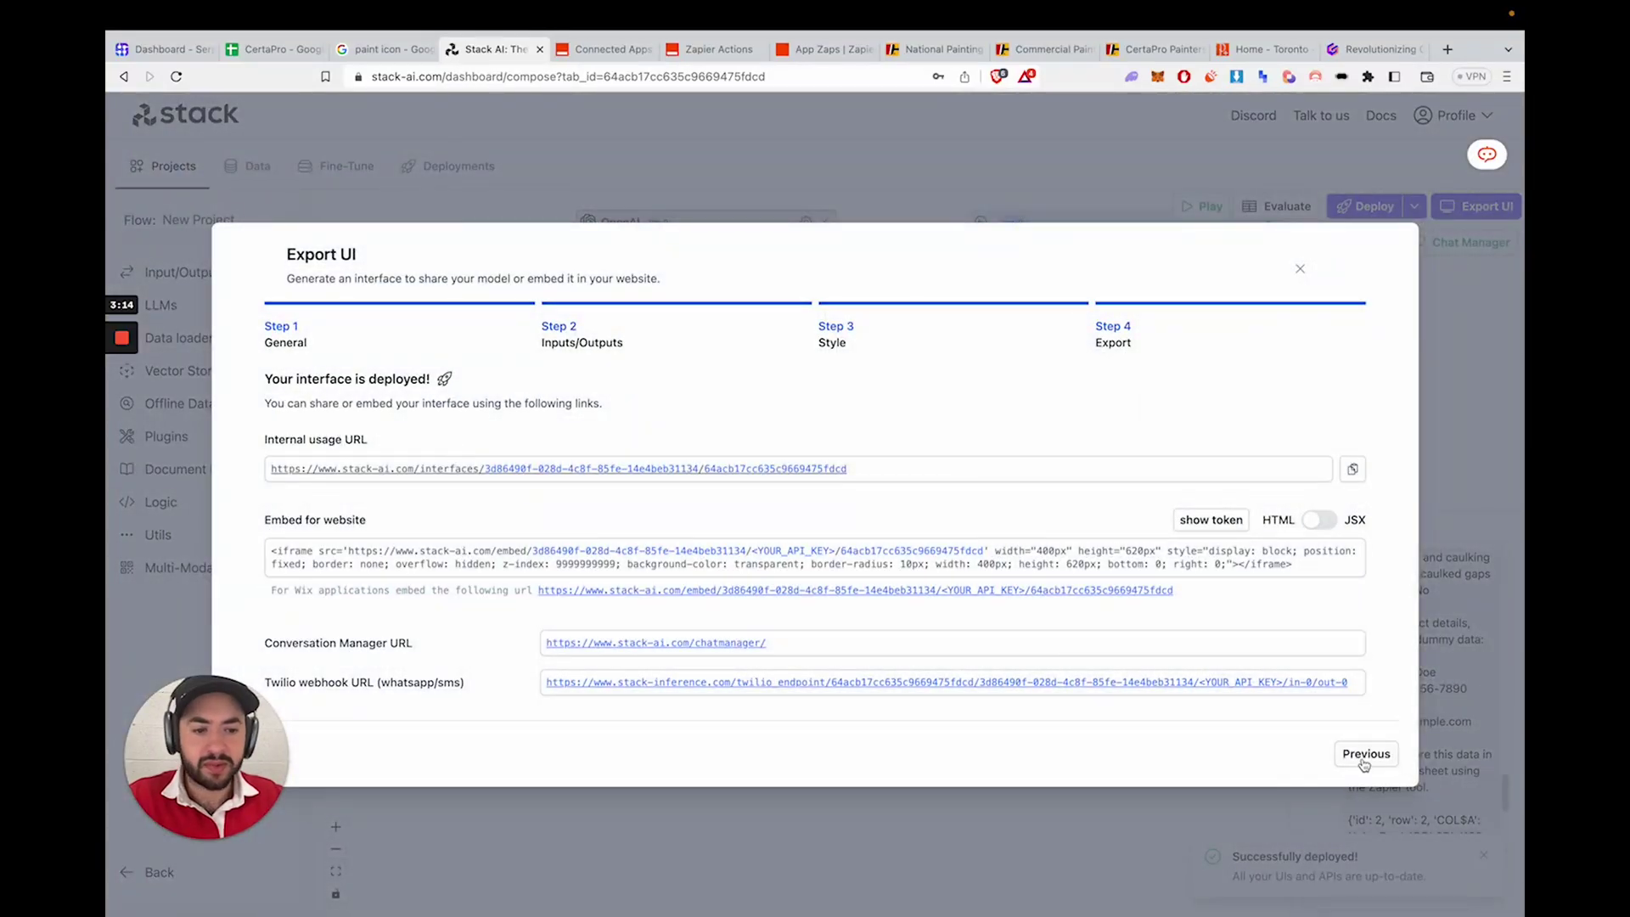
- Step back to the general export settings, then forward through Inputs/Outputs to Style
left_click(1364, 761)
left_click(1287, 762)
left_click(1278, 762)
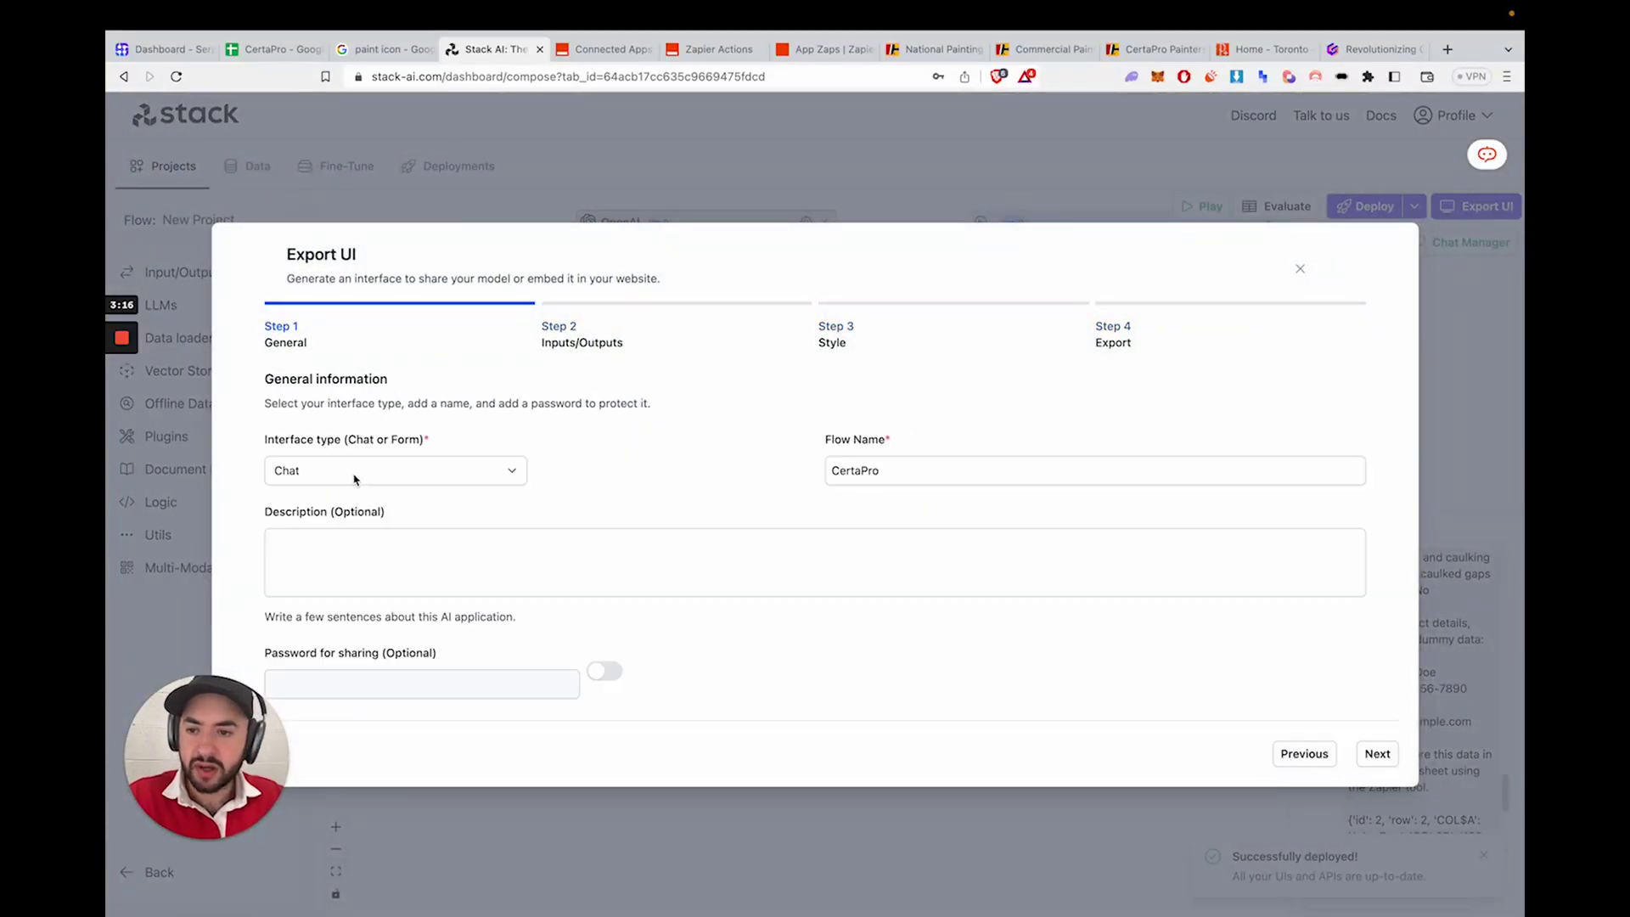
left_click(1369, 764)
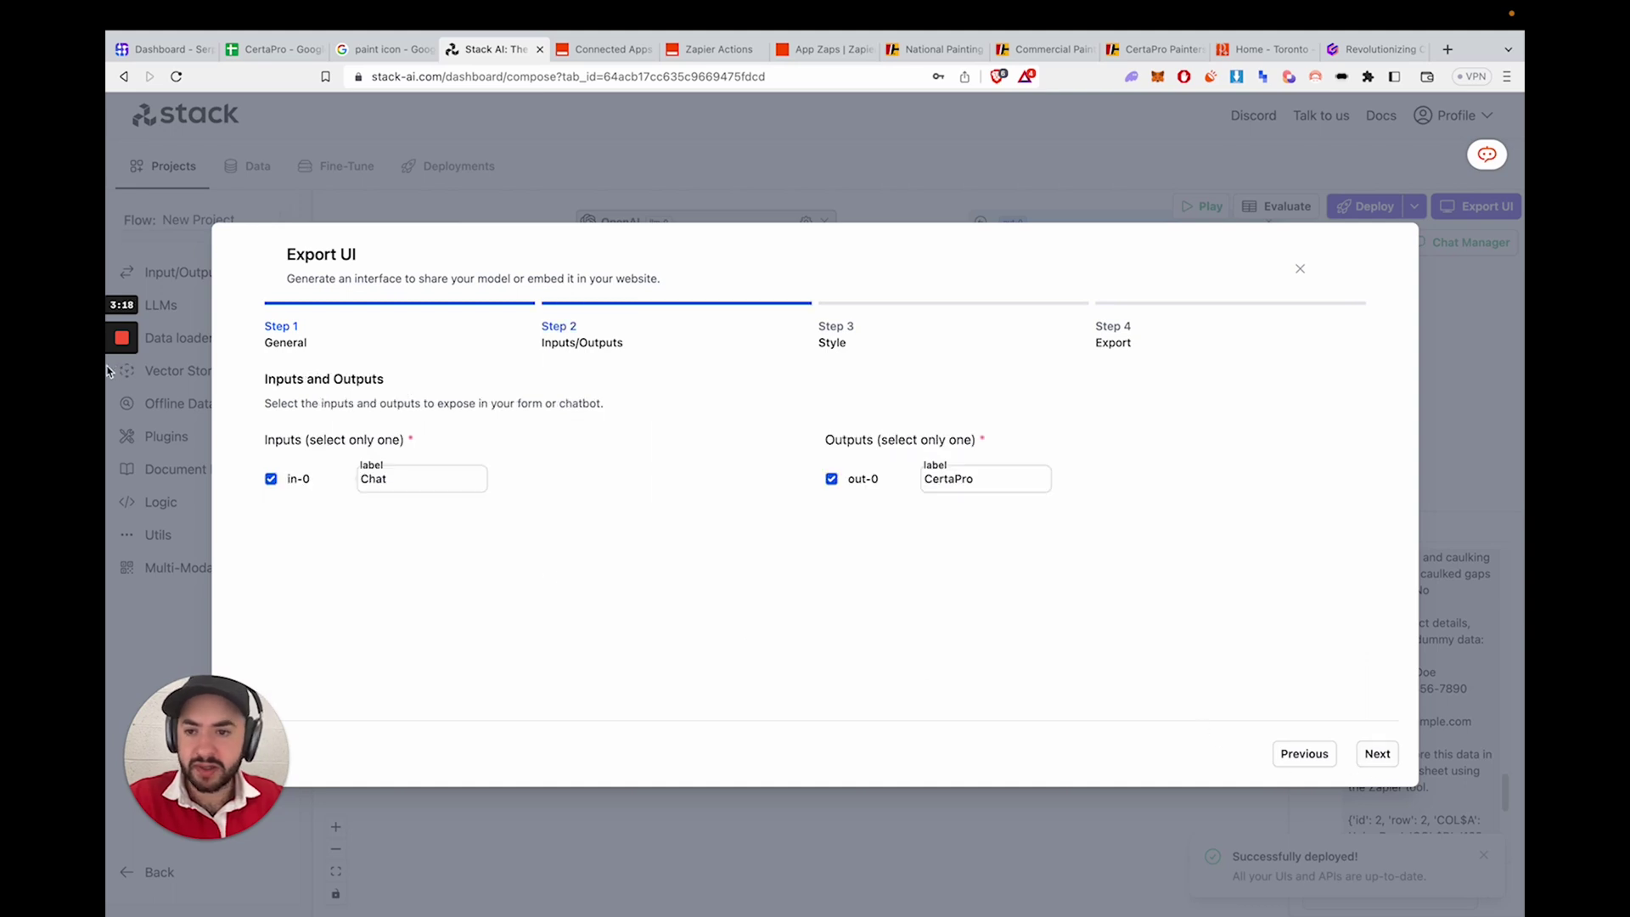
left_click(1376, 756)
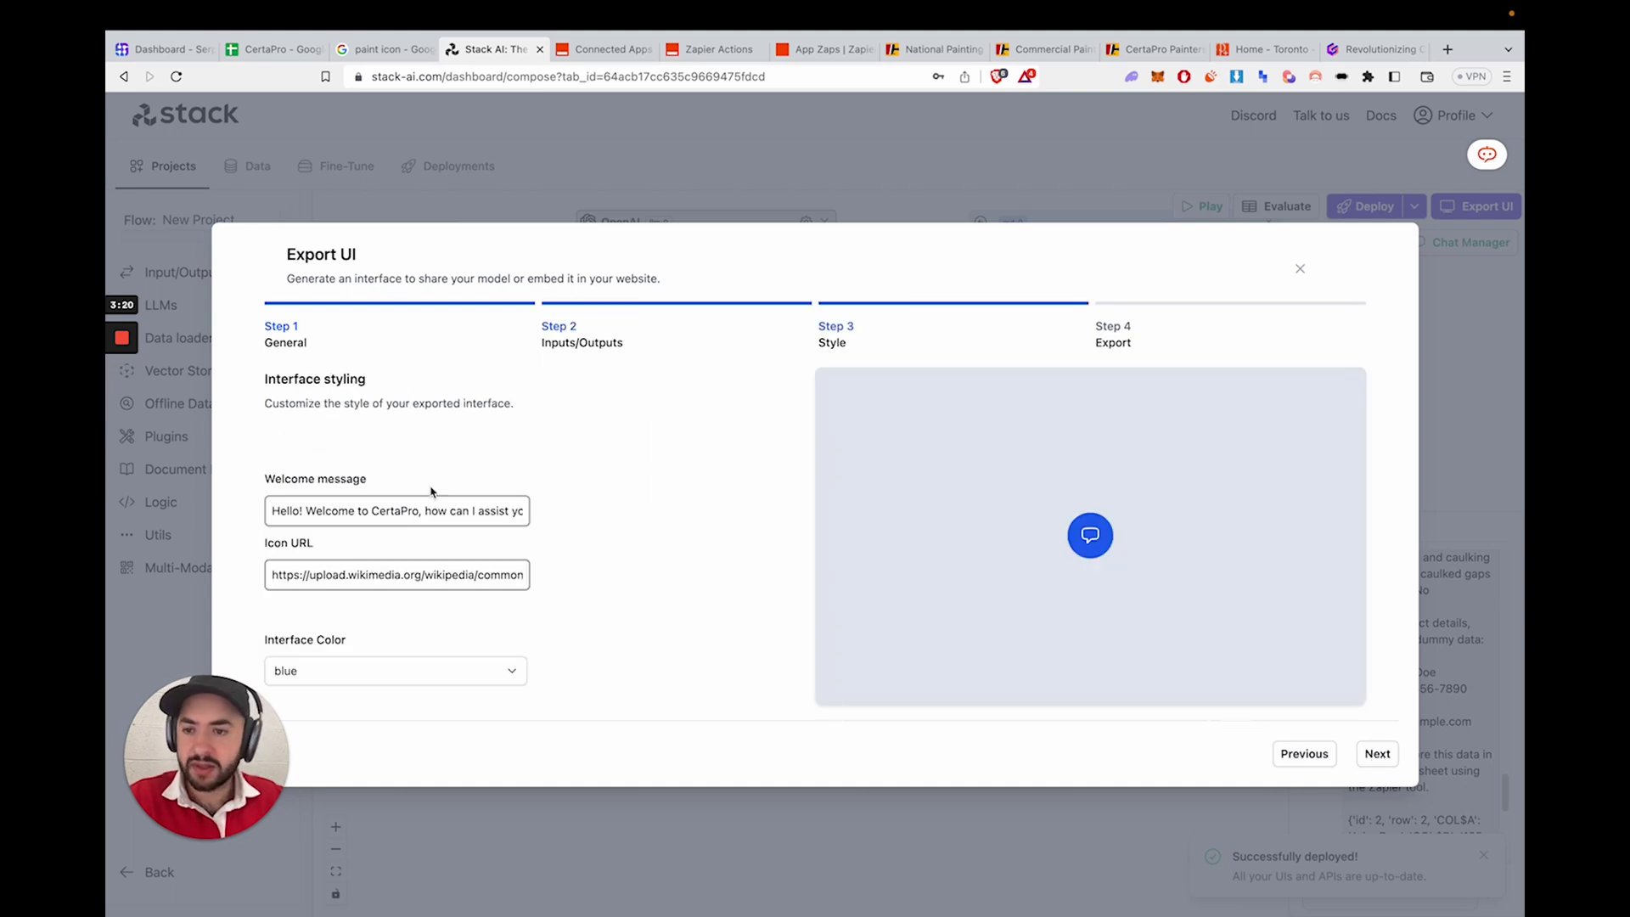
- Review the welcome message and icon URL, then open Step 4's Internal usage link in a new tab
left_click(387, 510)
left_click_drag(387, 510, 563, 512)
left_click(386, 510)
left_click_drag(360, 507, 492, 517)
left_click(454, 508)
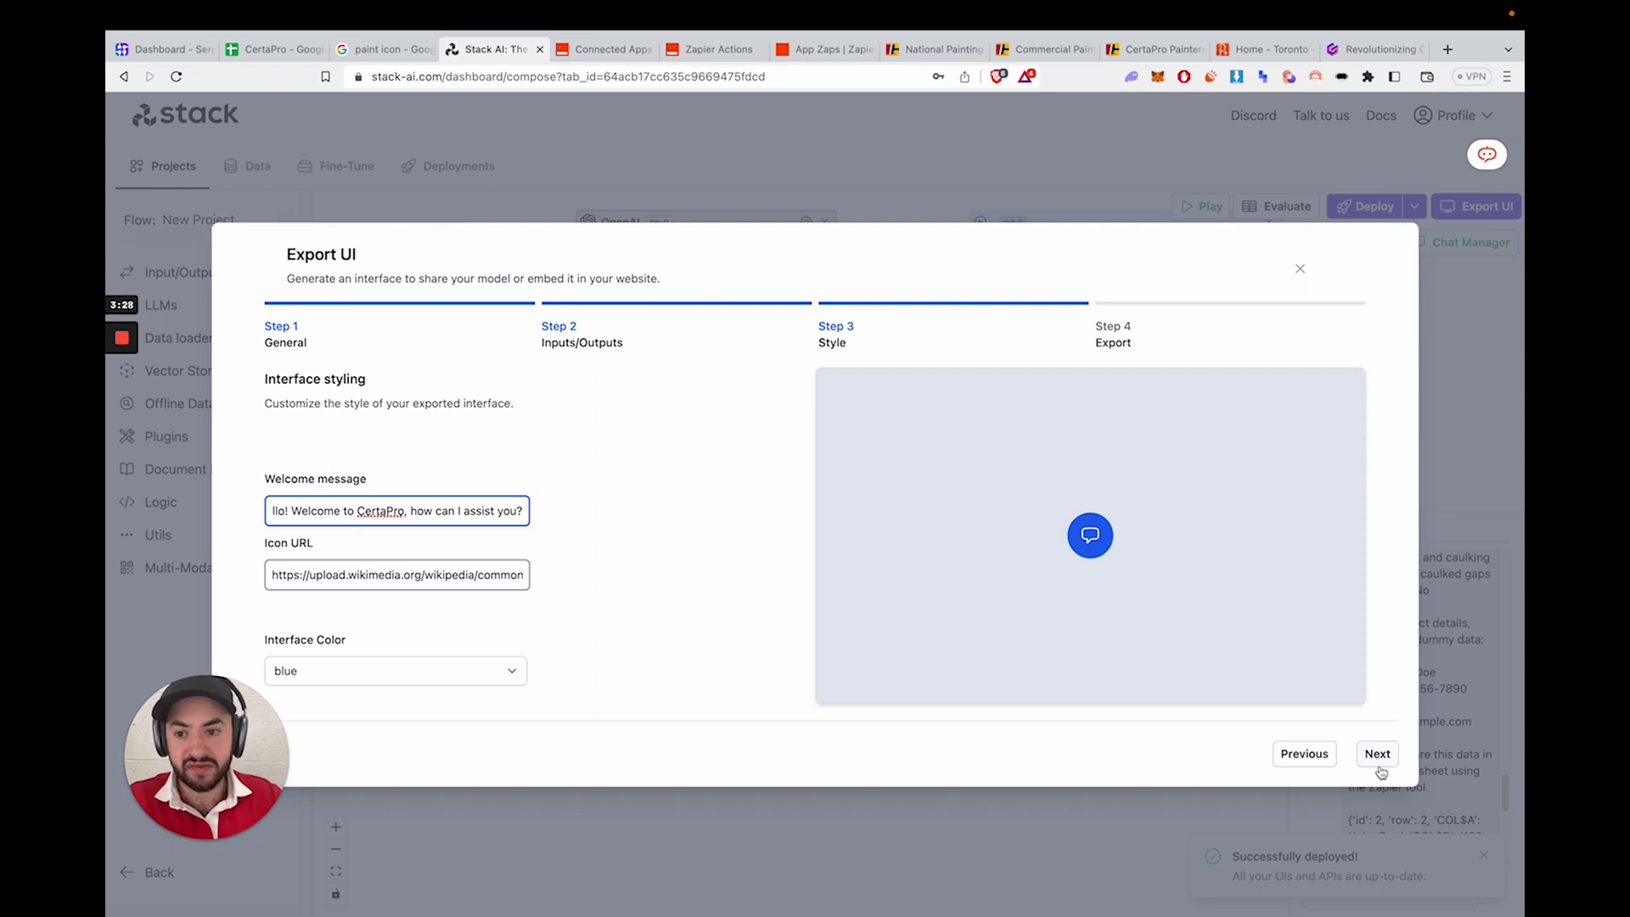
left_click_drag(518, 576, 659, 578)
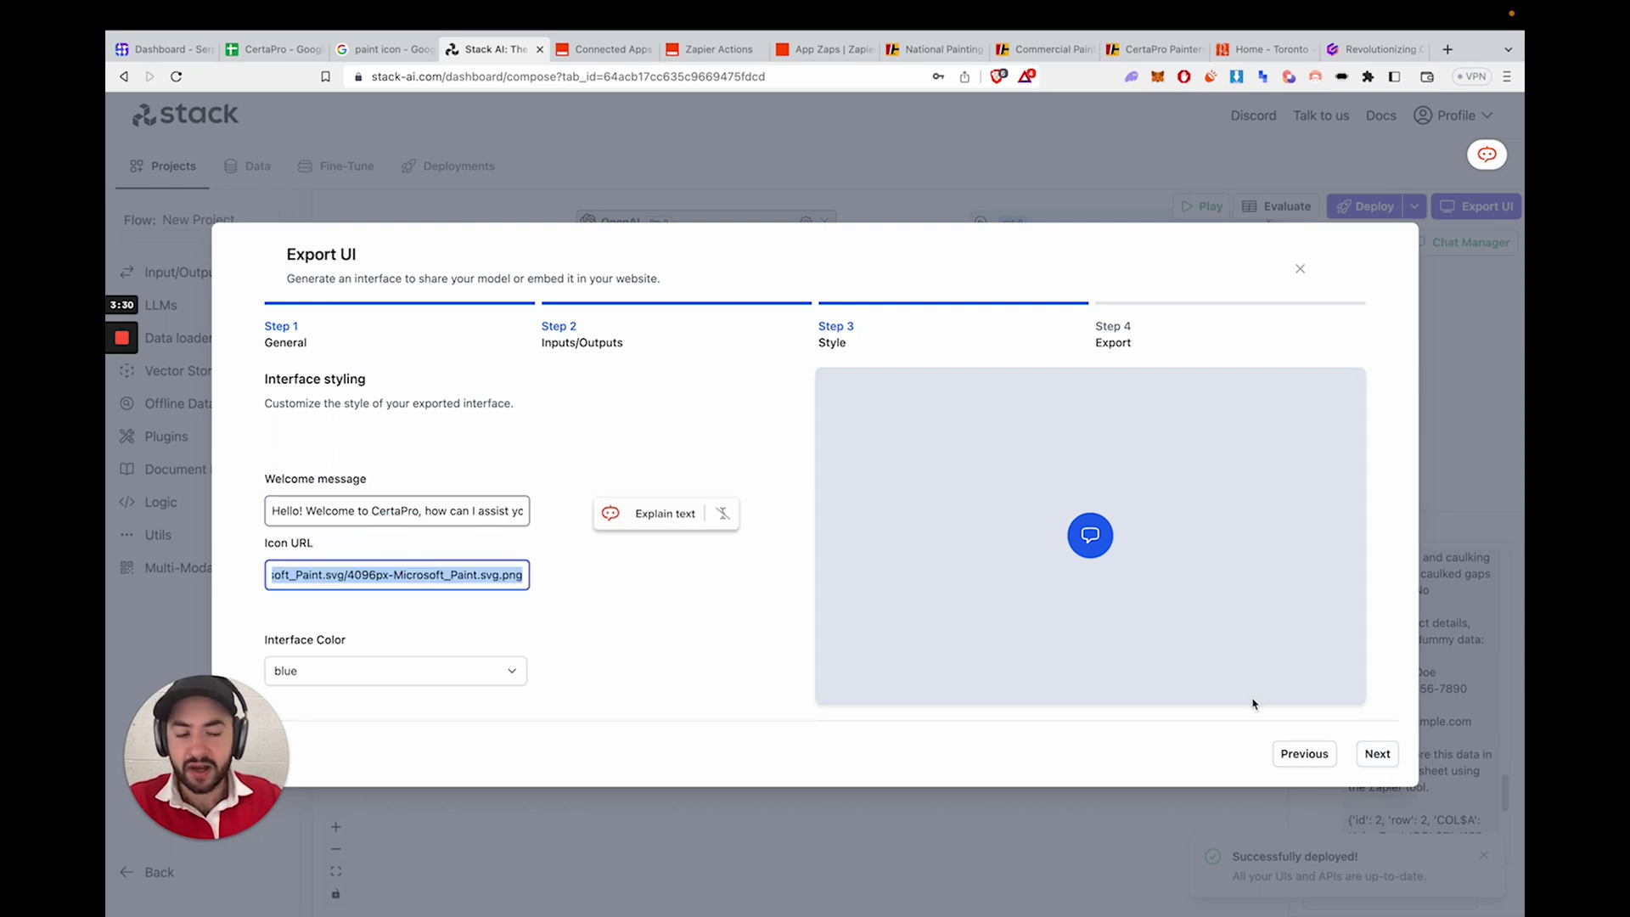
left_click(1375, 753)
left_click(676, 469)
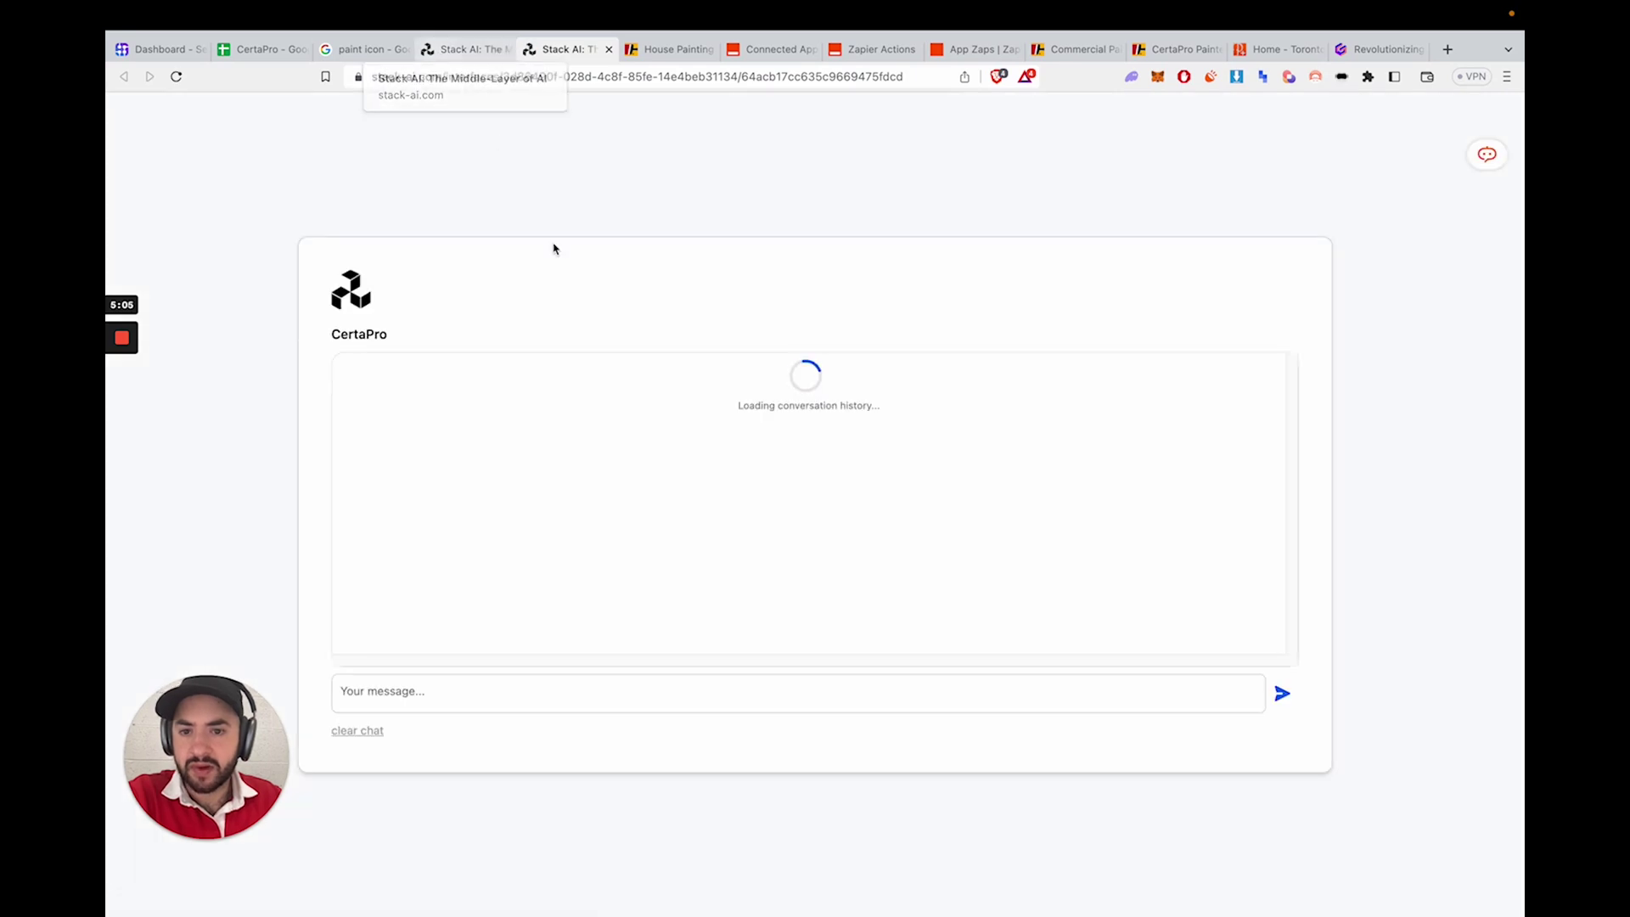
- Tell the chatbot 'Hey I want to paint my 5 bedroom condo'
left_click(699, 696)
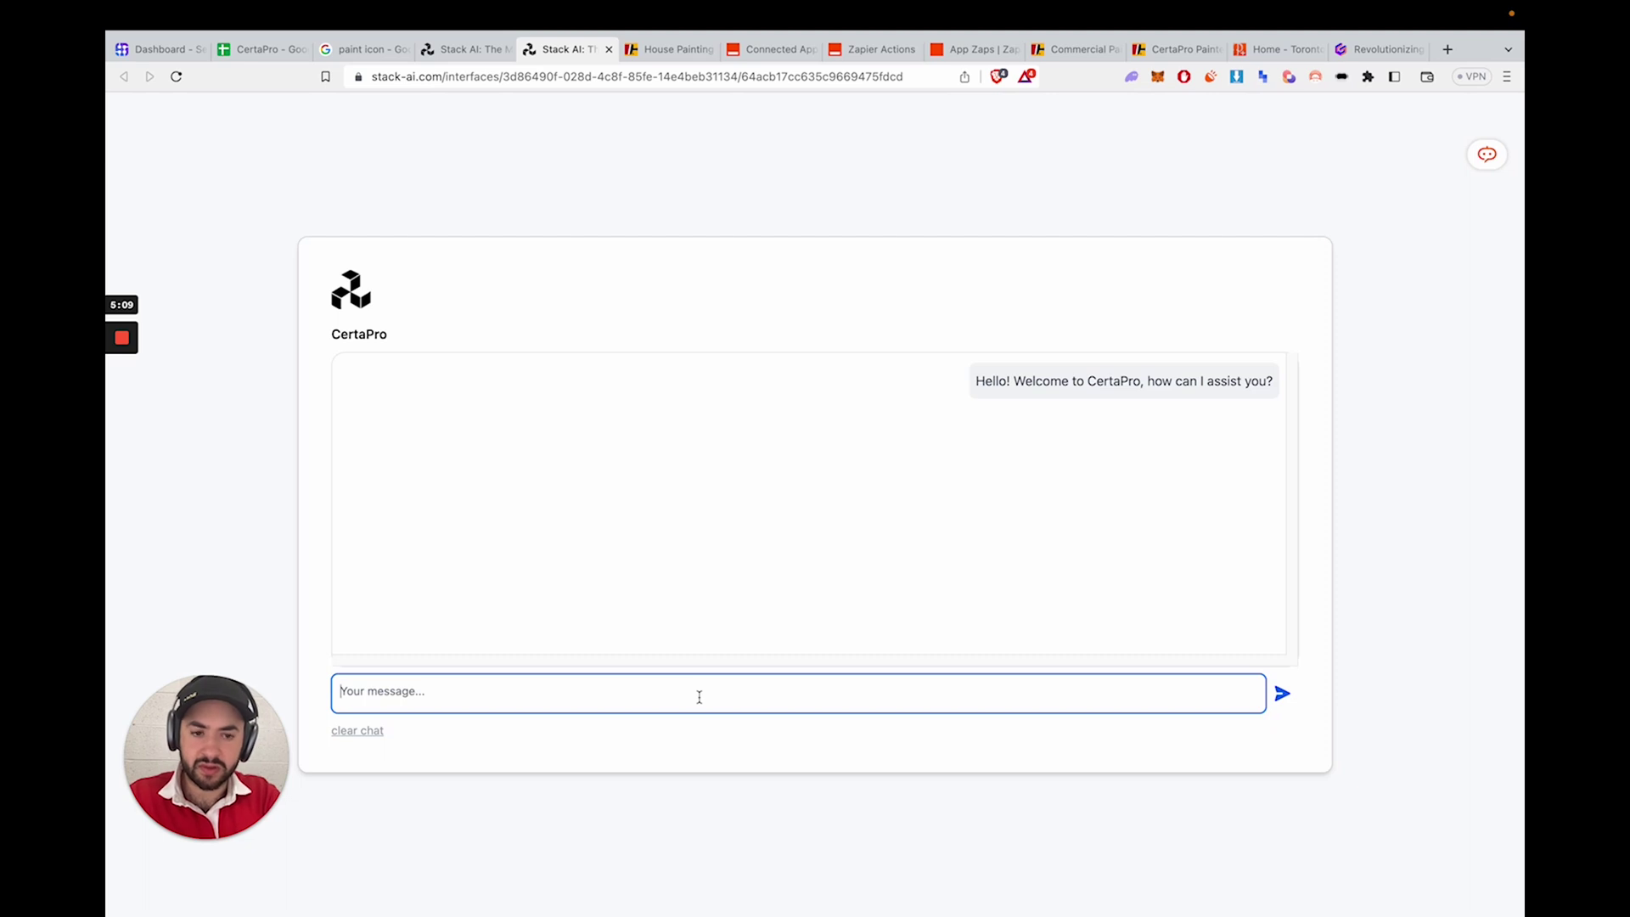
type("H")
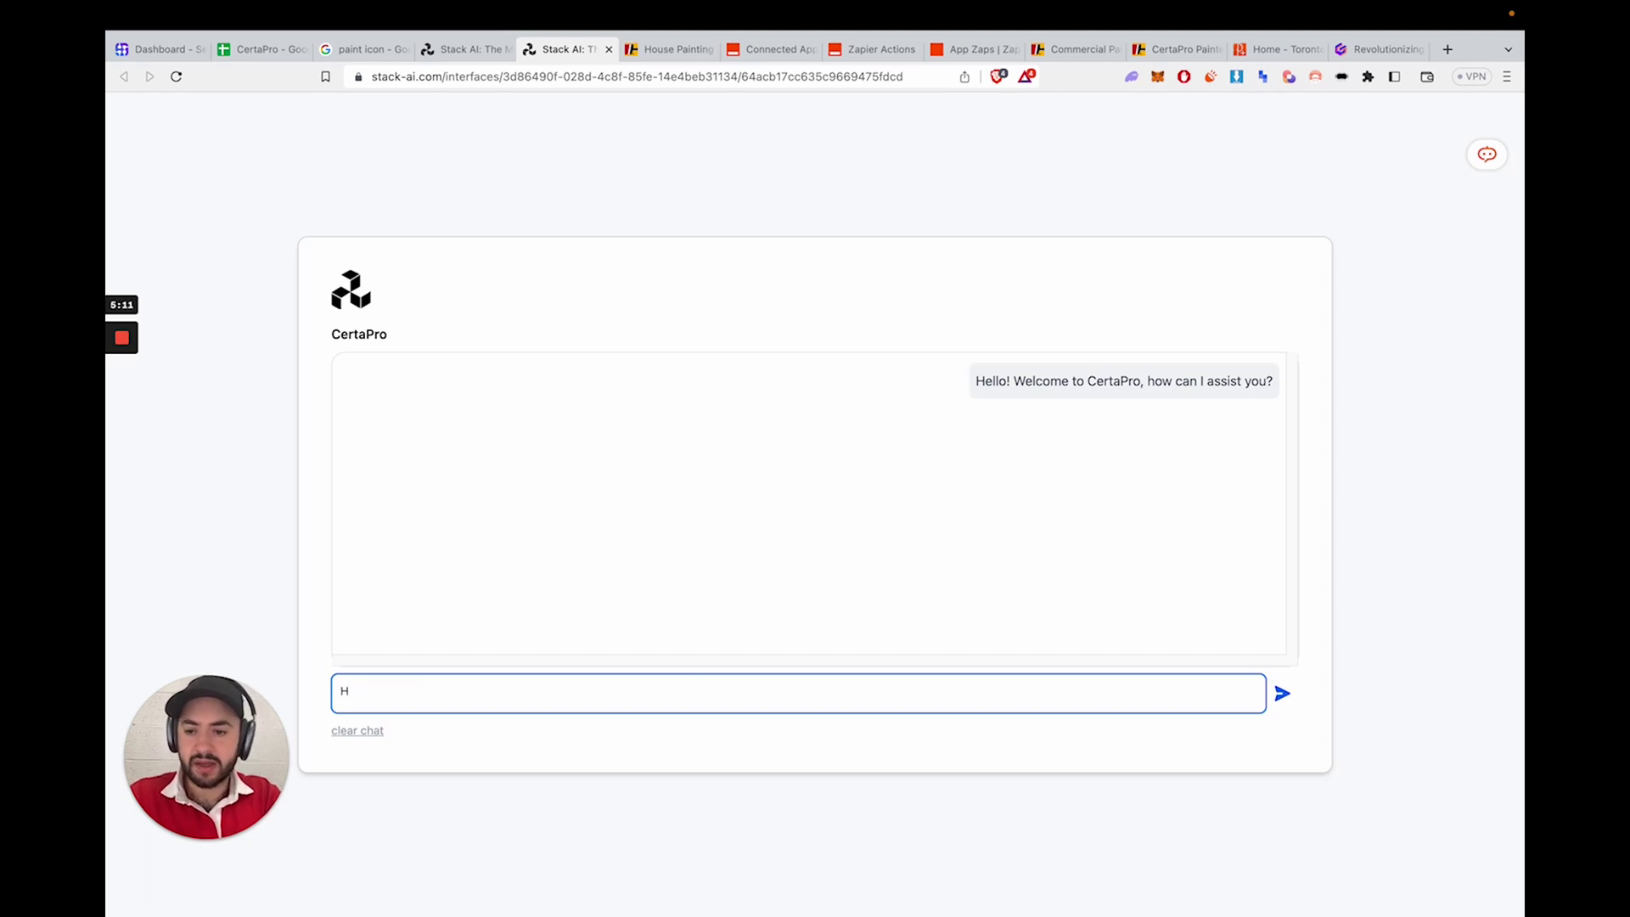
type("ey I wan tto")
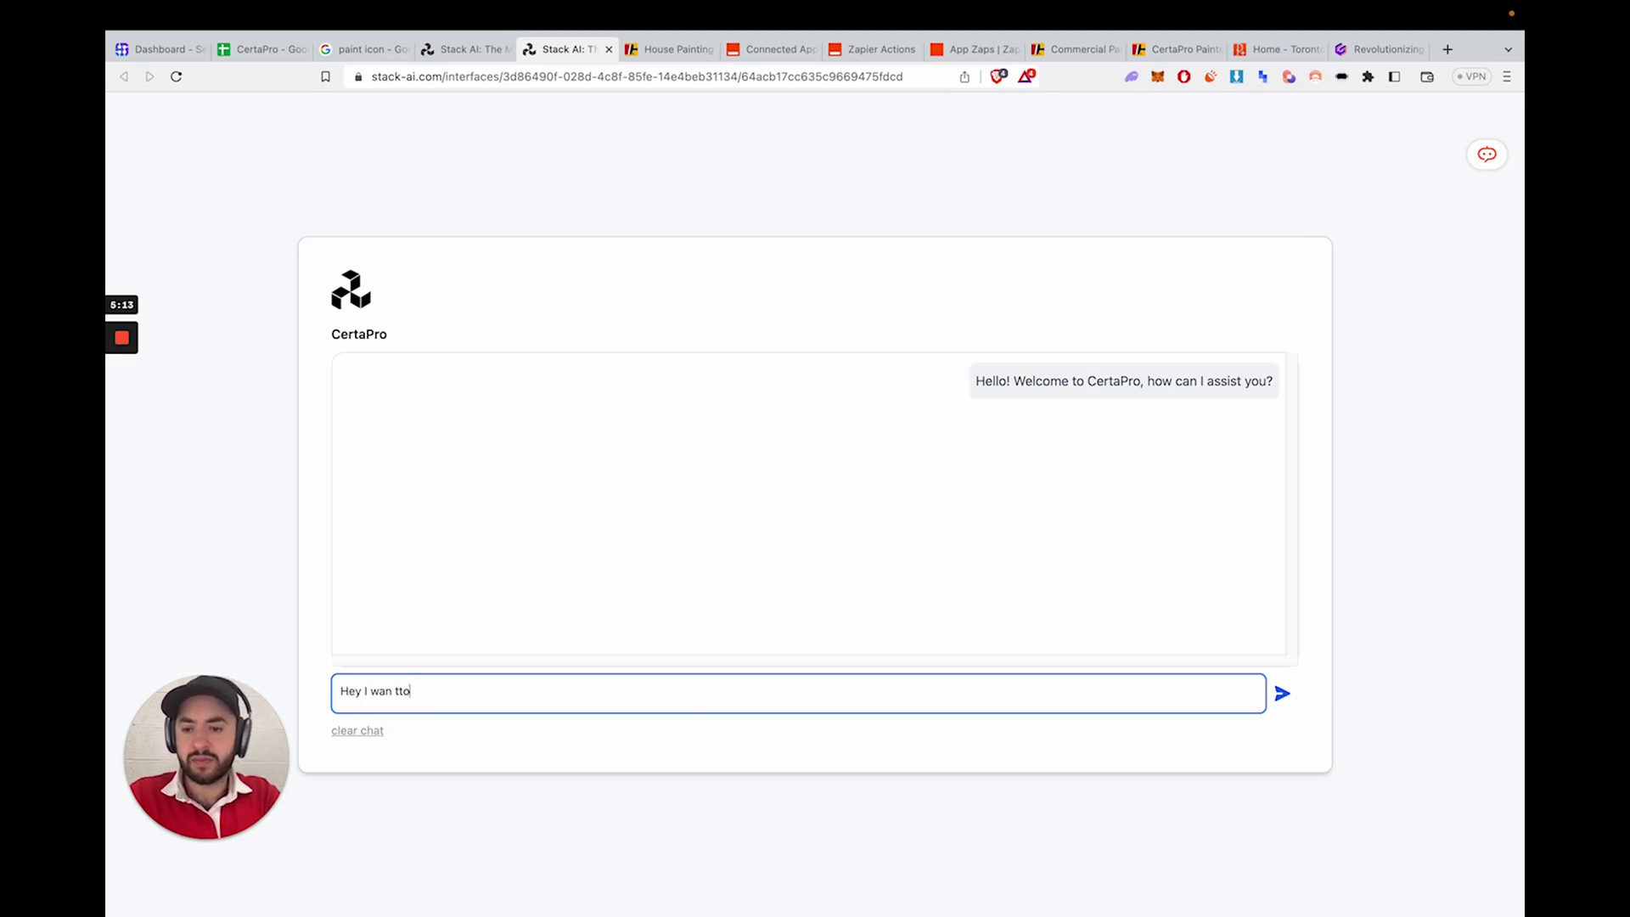
key("BackSpace")
key("BackSpace")
key("BackSpace")
key("BackSpace")
type("t to paint my")
key("BackSpace")
key("BackSpace")
type("5")
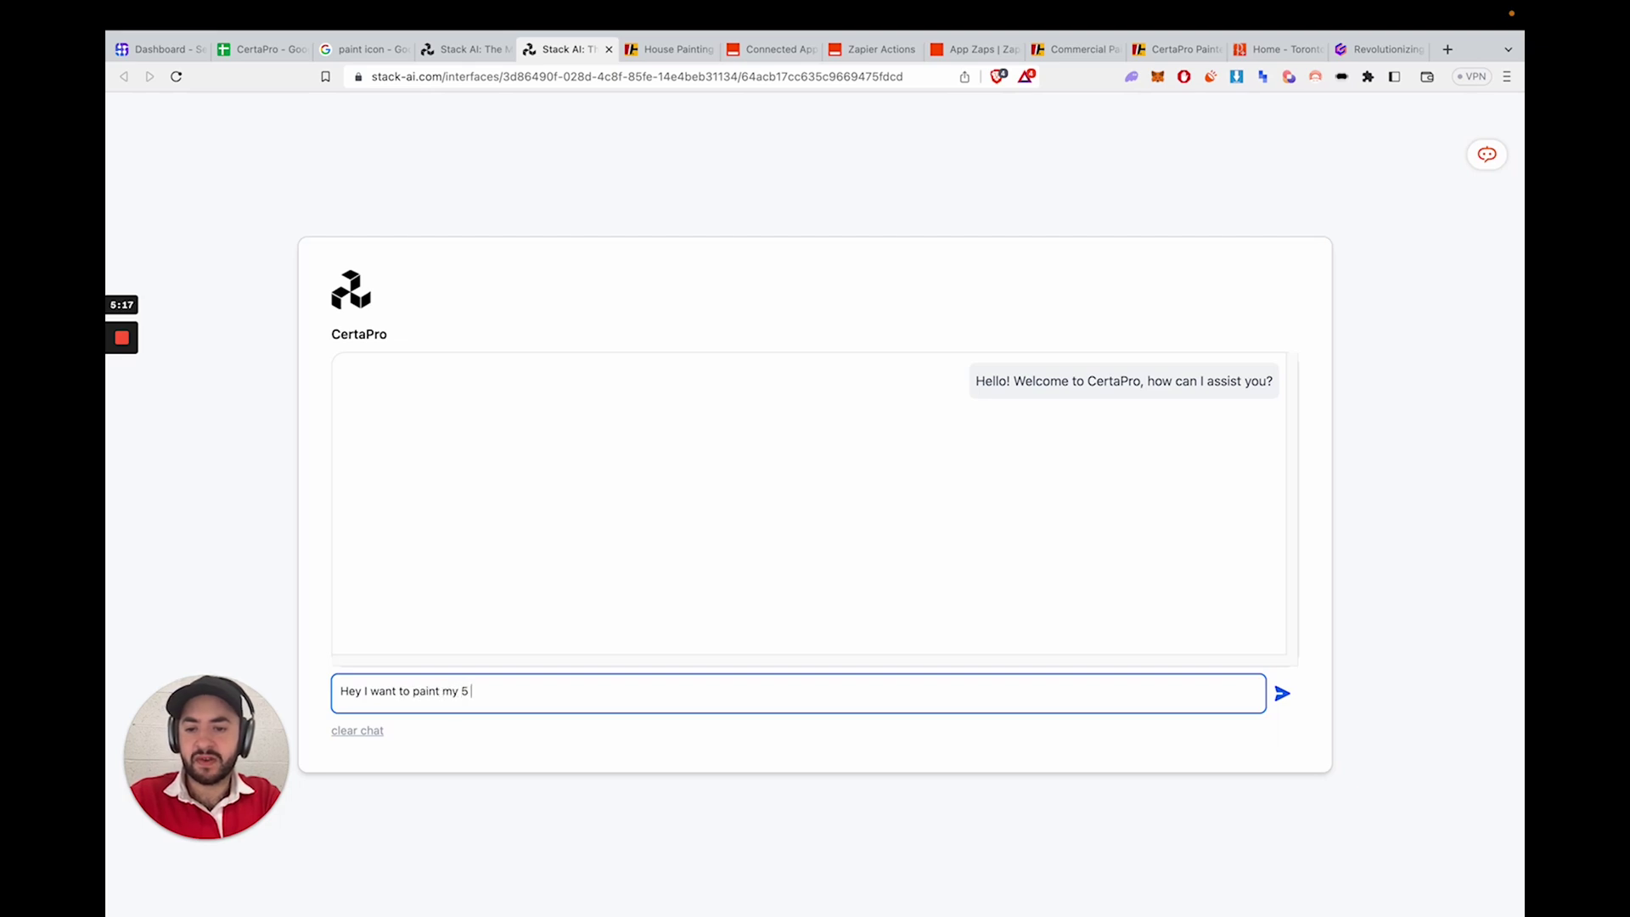
type(" bedroom condo")
key("Return")
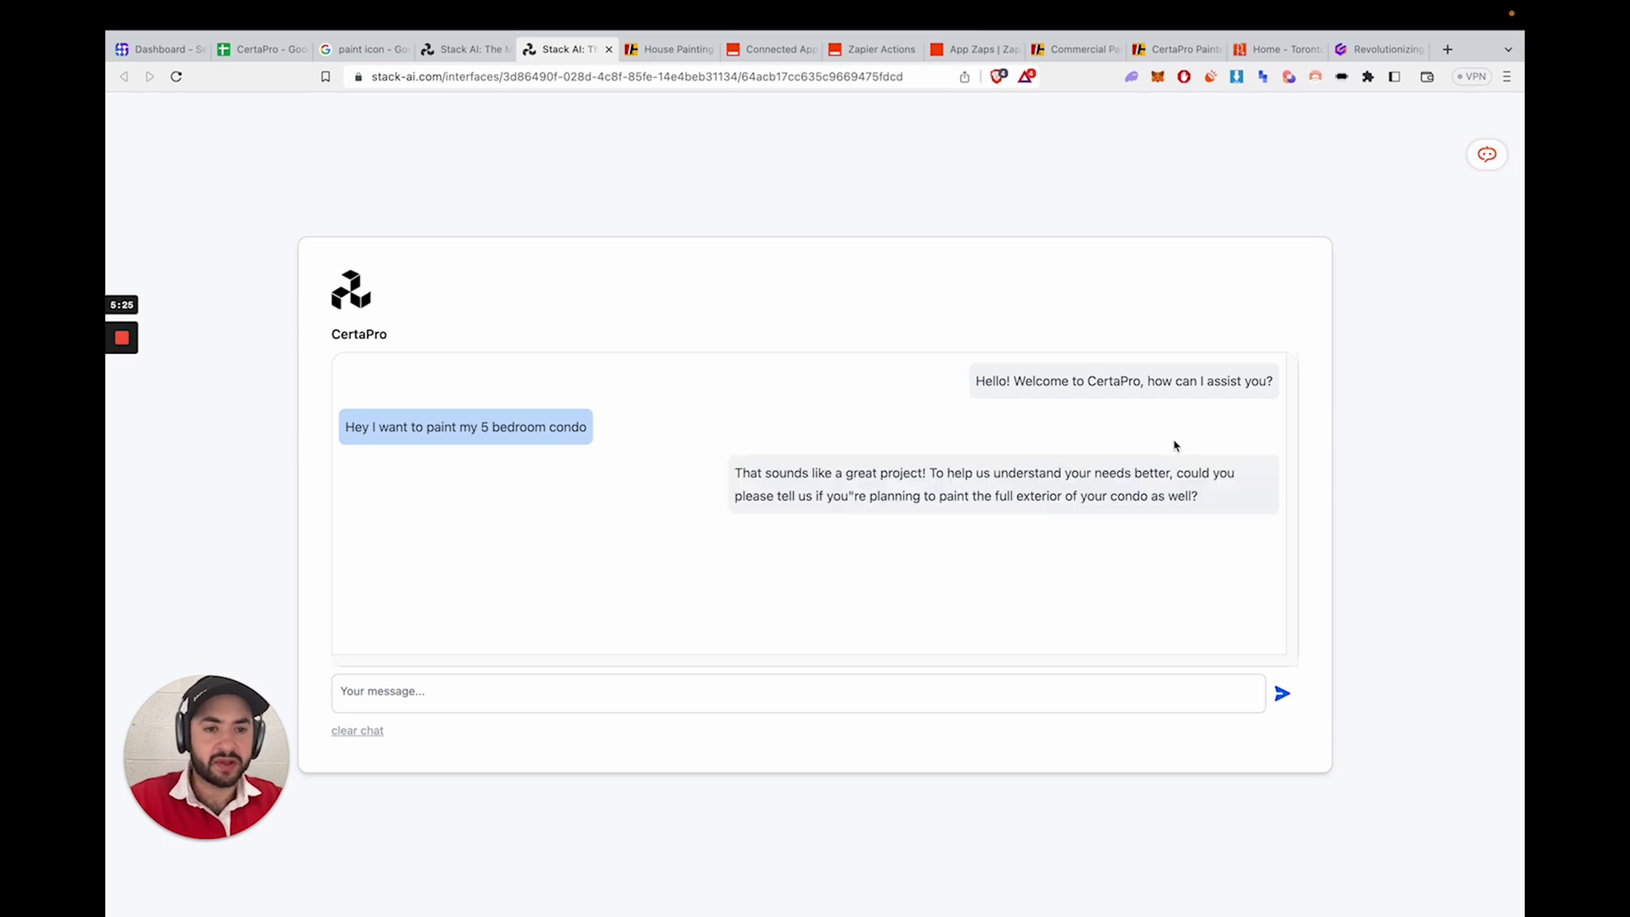
- Reply 'No just the interior walls please' to the bot's question
left_click_drag(899, 473, 1206, 496)
left_click(1202, 429)
left_click(859, 684)
type("No just the ")
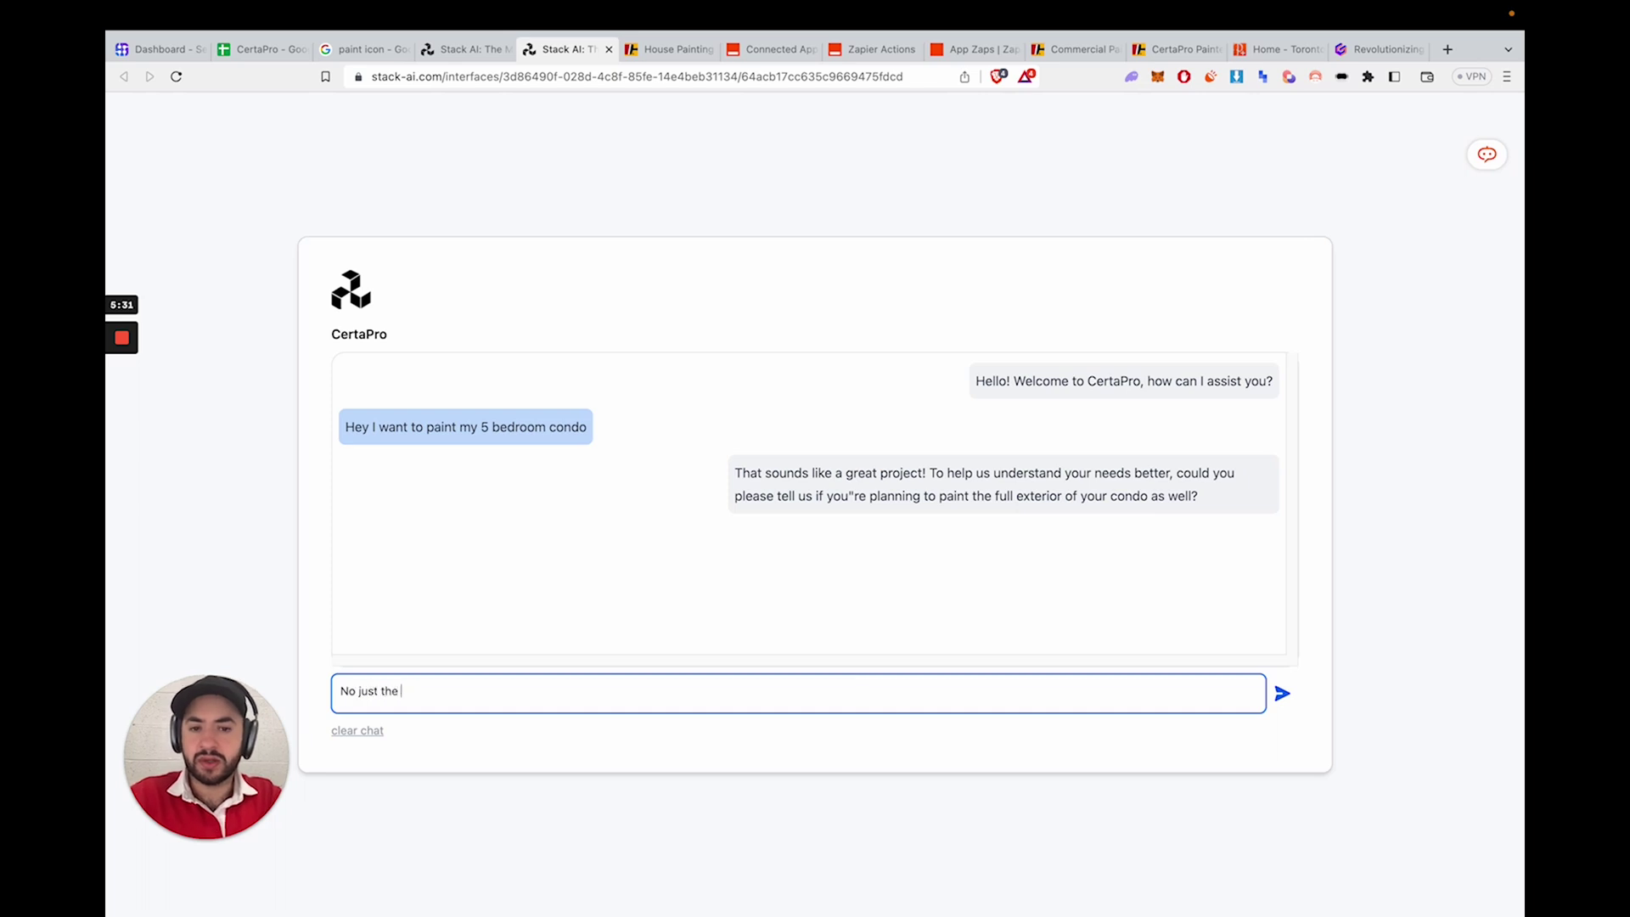
type("interior")
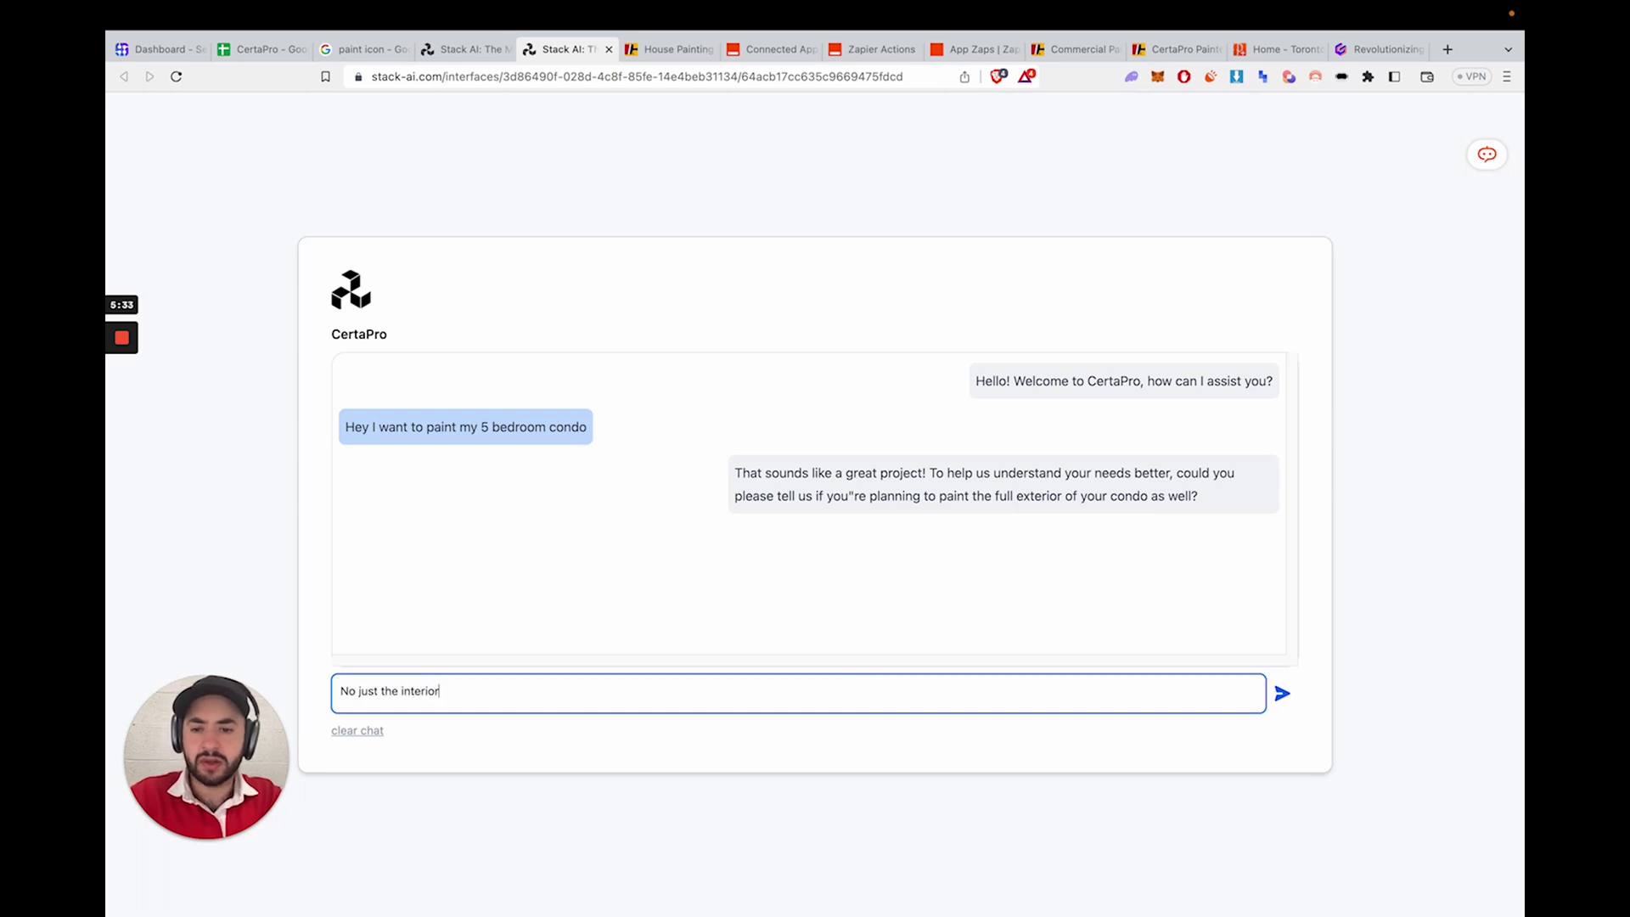
type(" walls please")
key("Return")
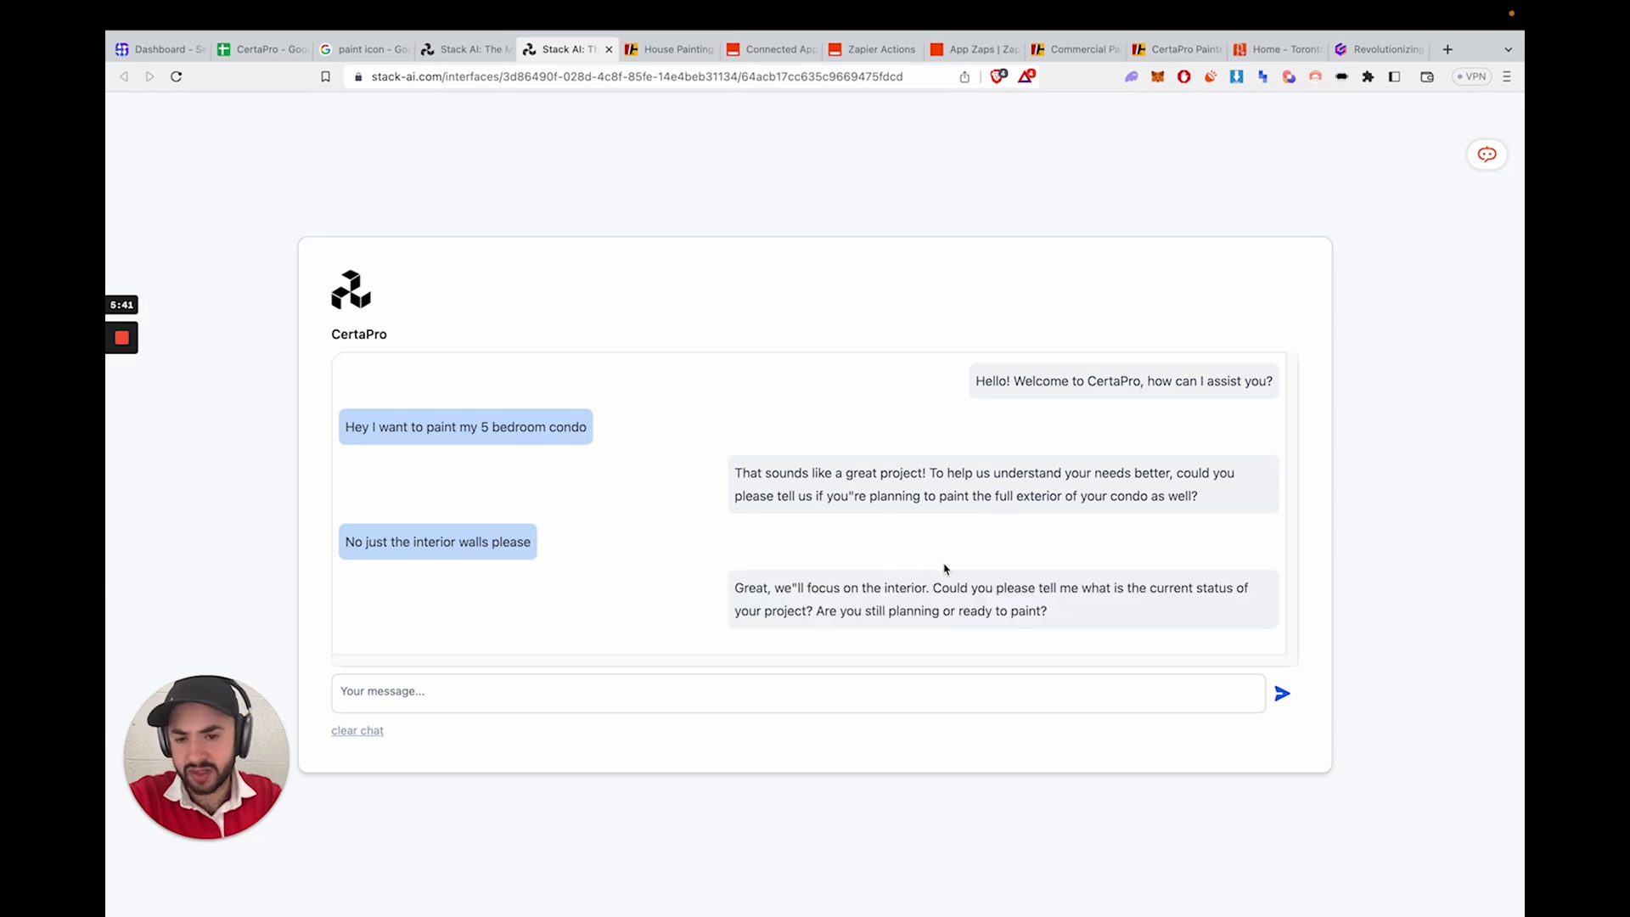
- Answer 'We are still plannin', then 'No I have not, please expidite the proceess'
left_click(876, 696)
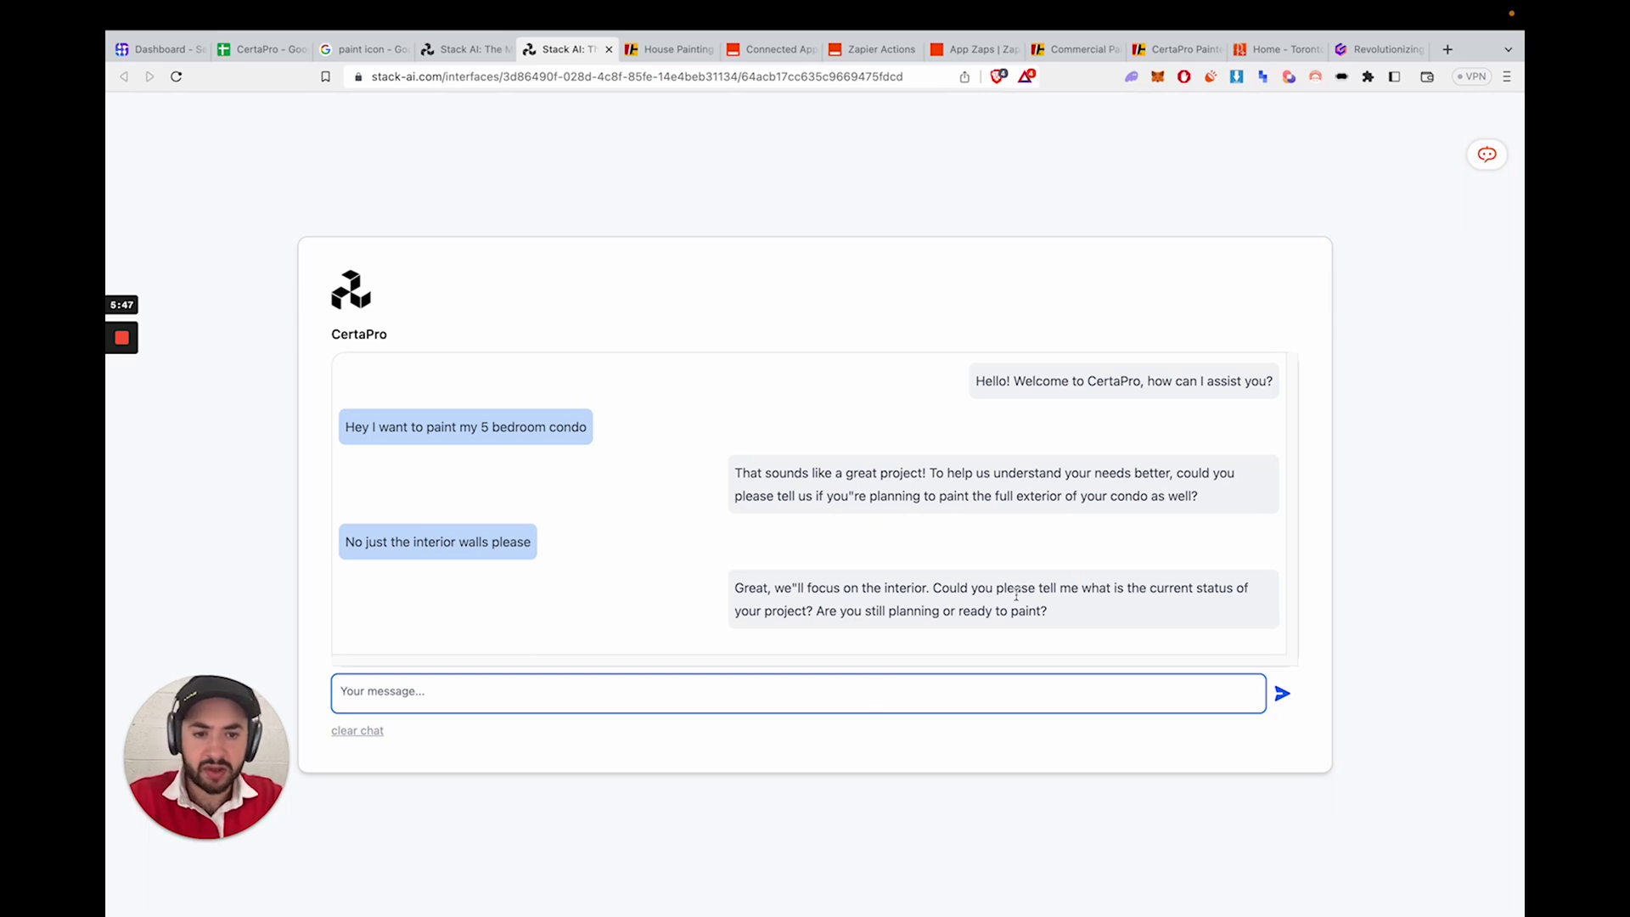
type("We are still planning")
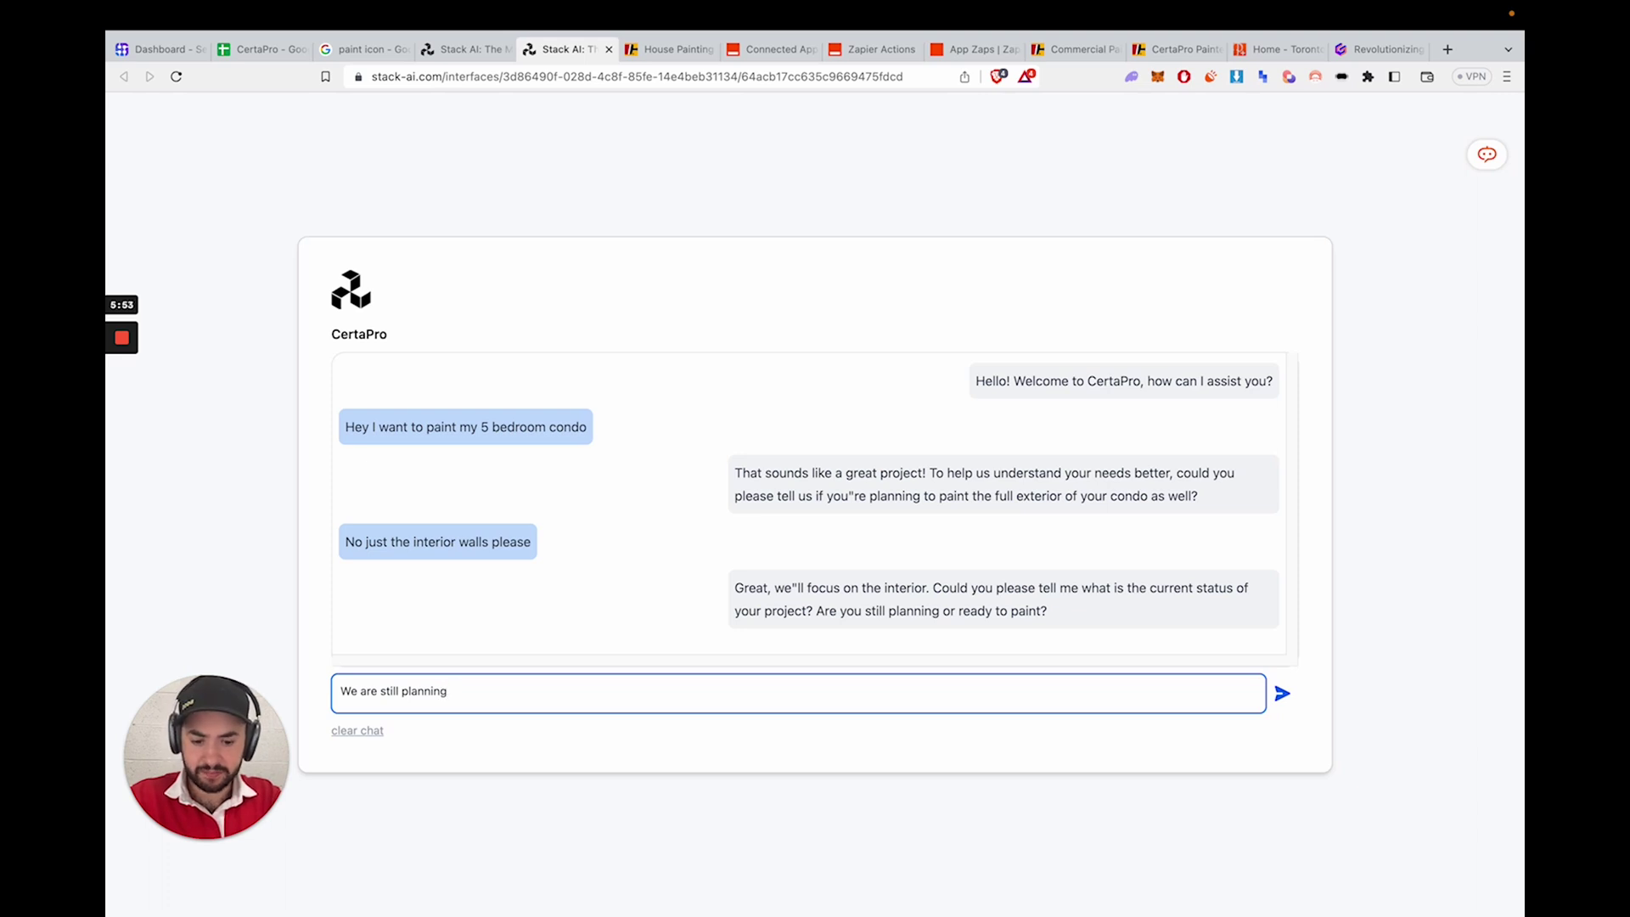
key("Return")
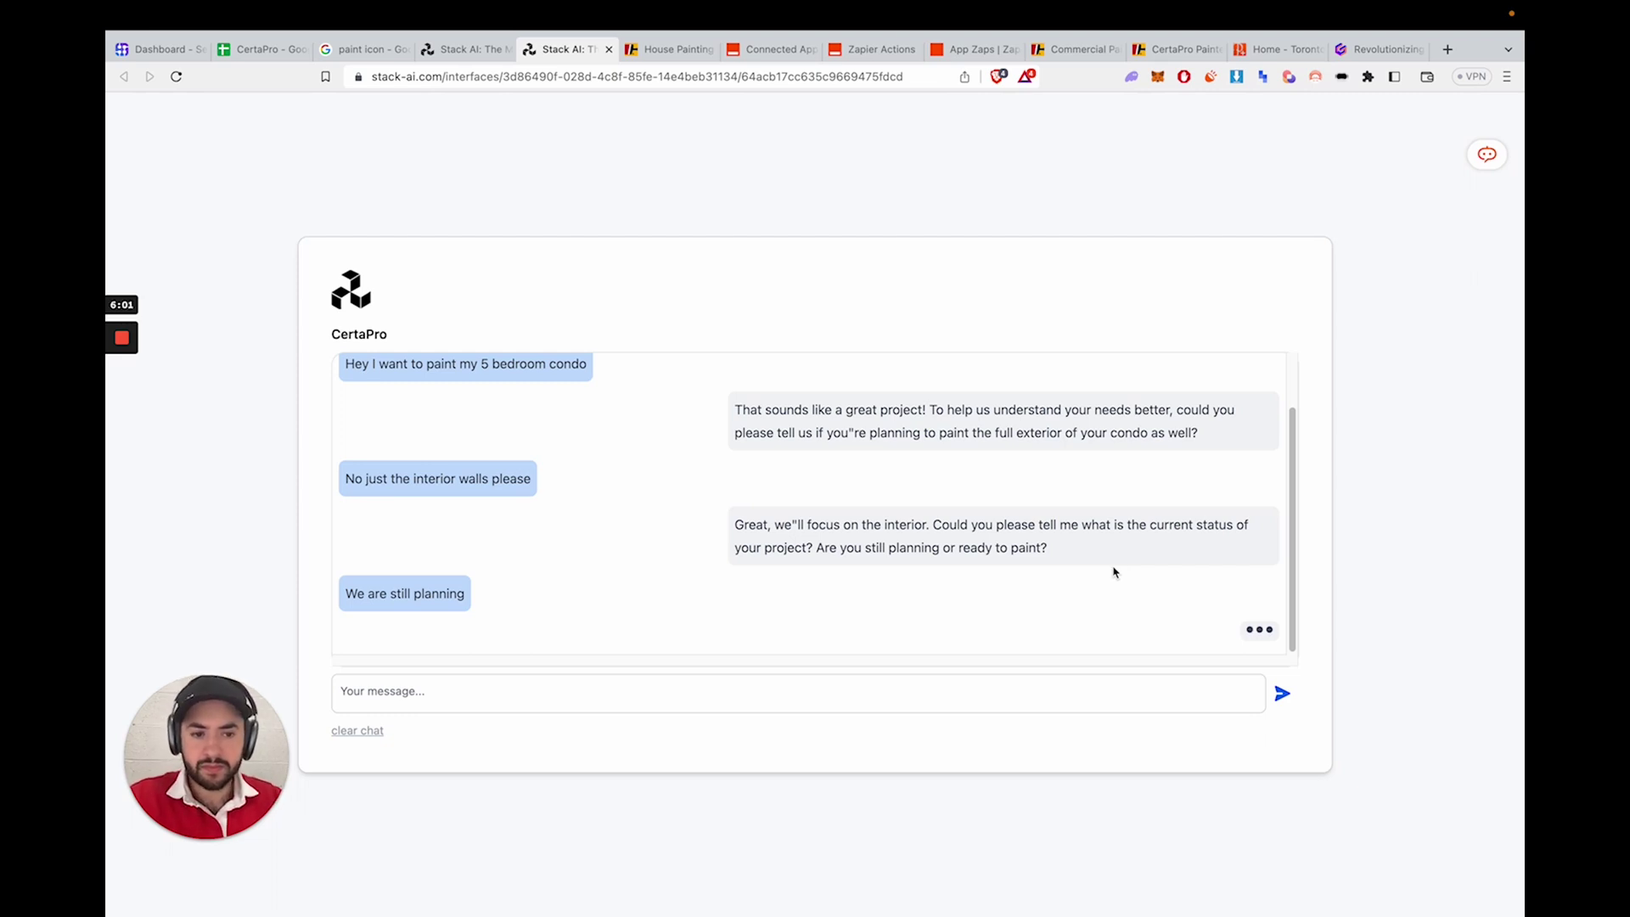
left_click(1062, 696)
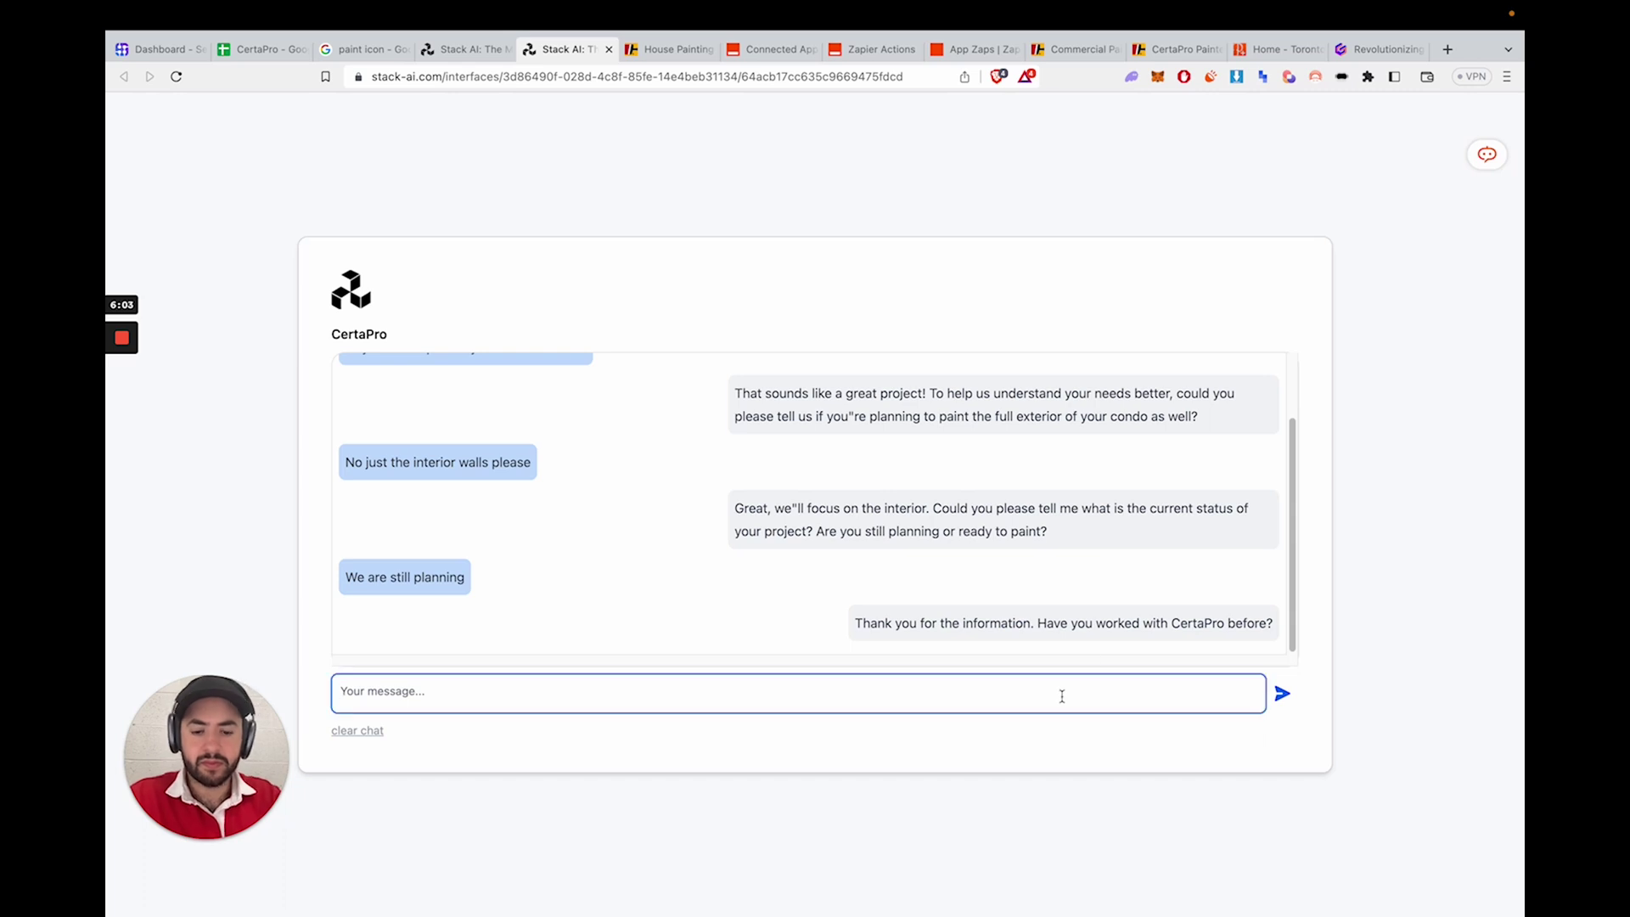
type("No I have not, ")
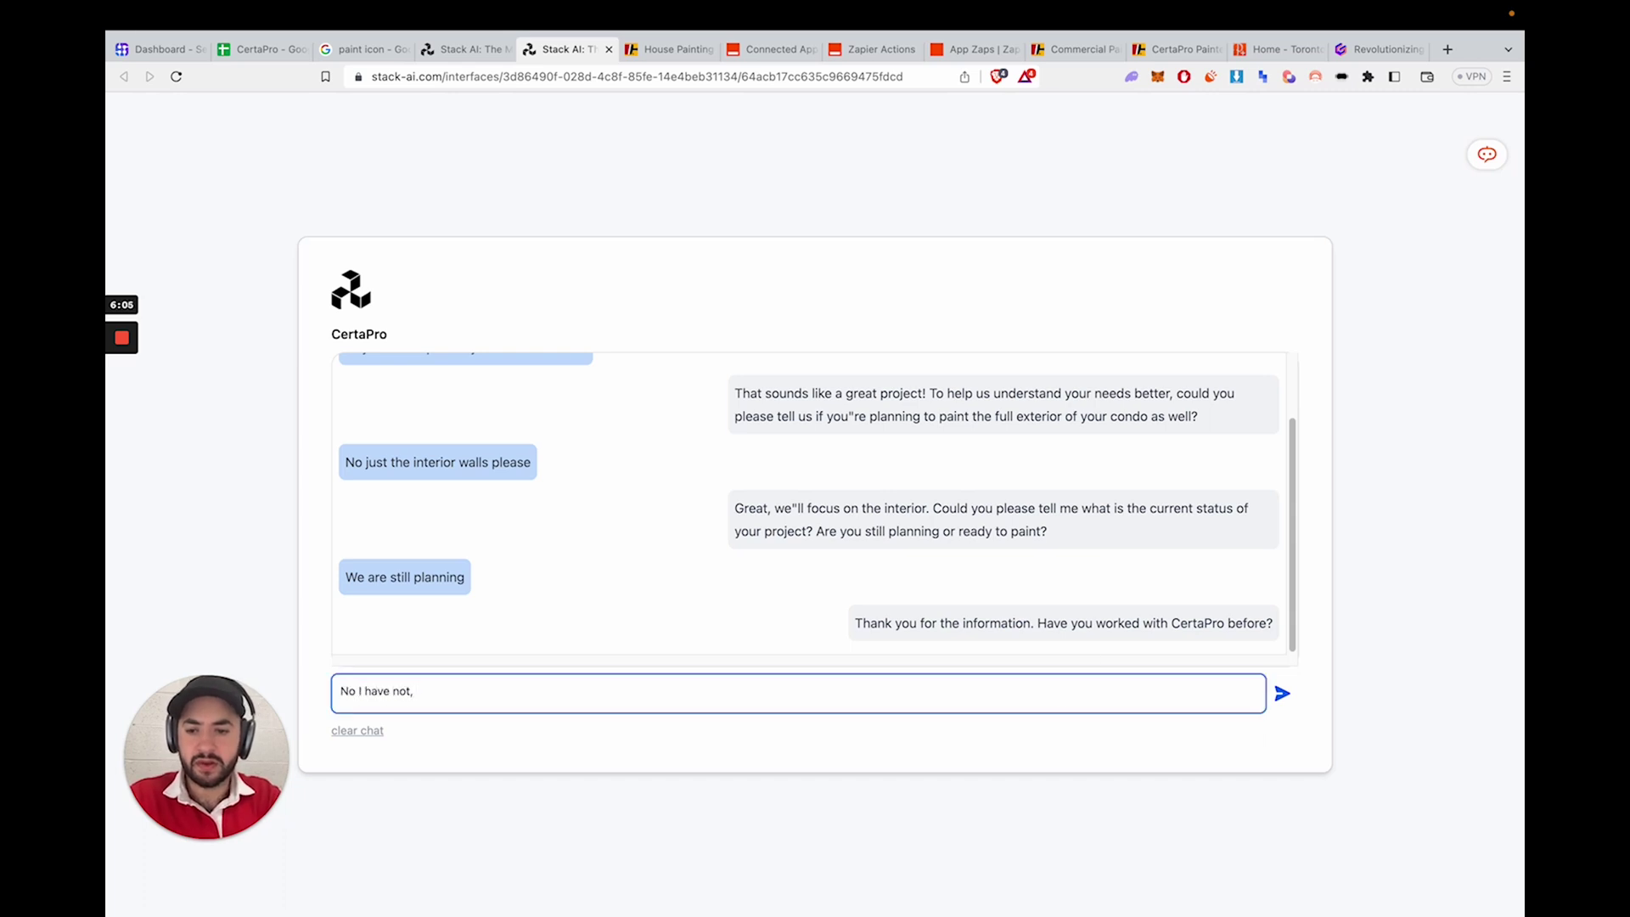
type("please expid")
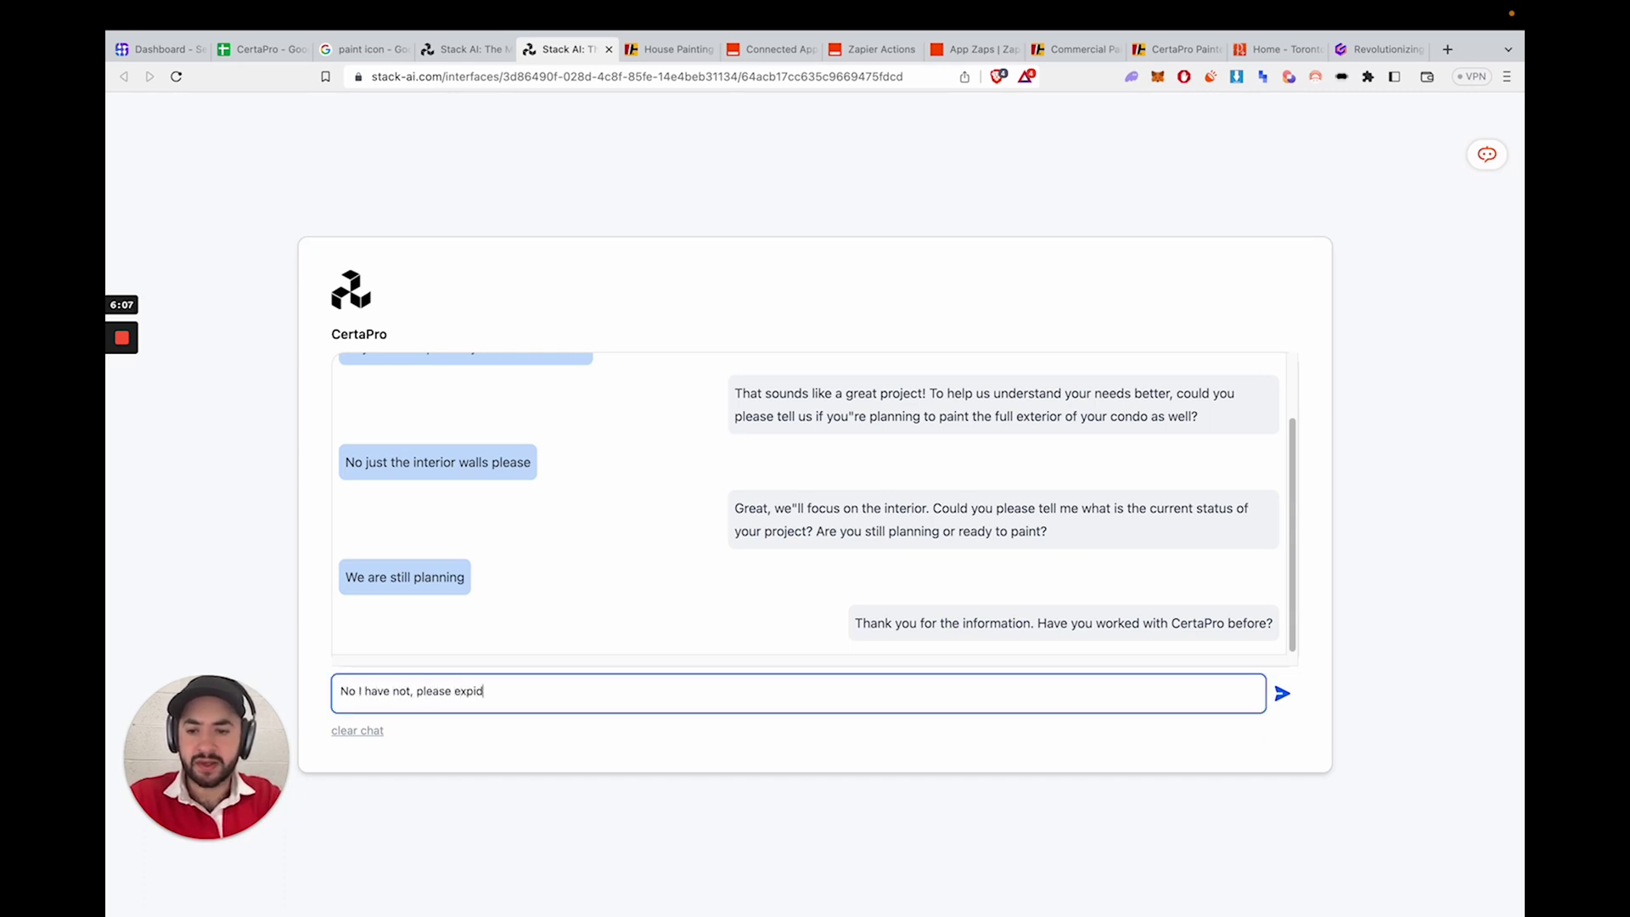
type("ite the proceess")
key("Return")
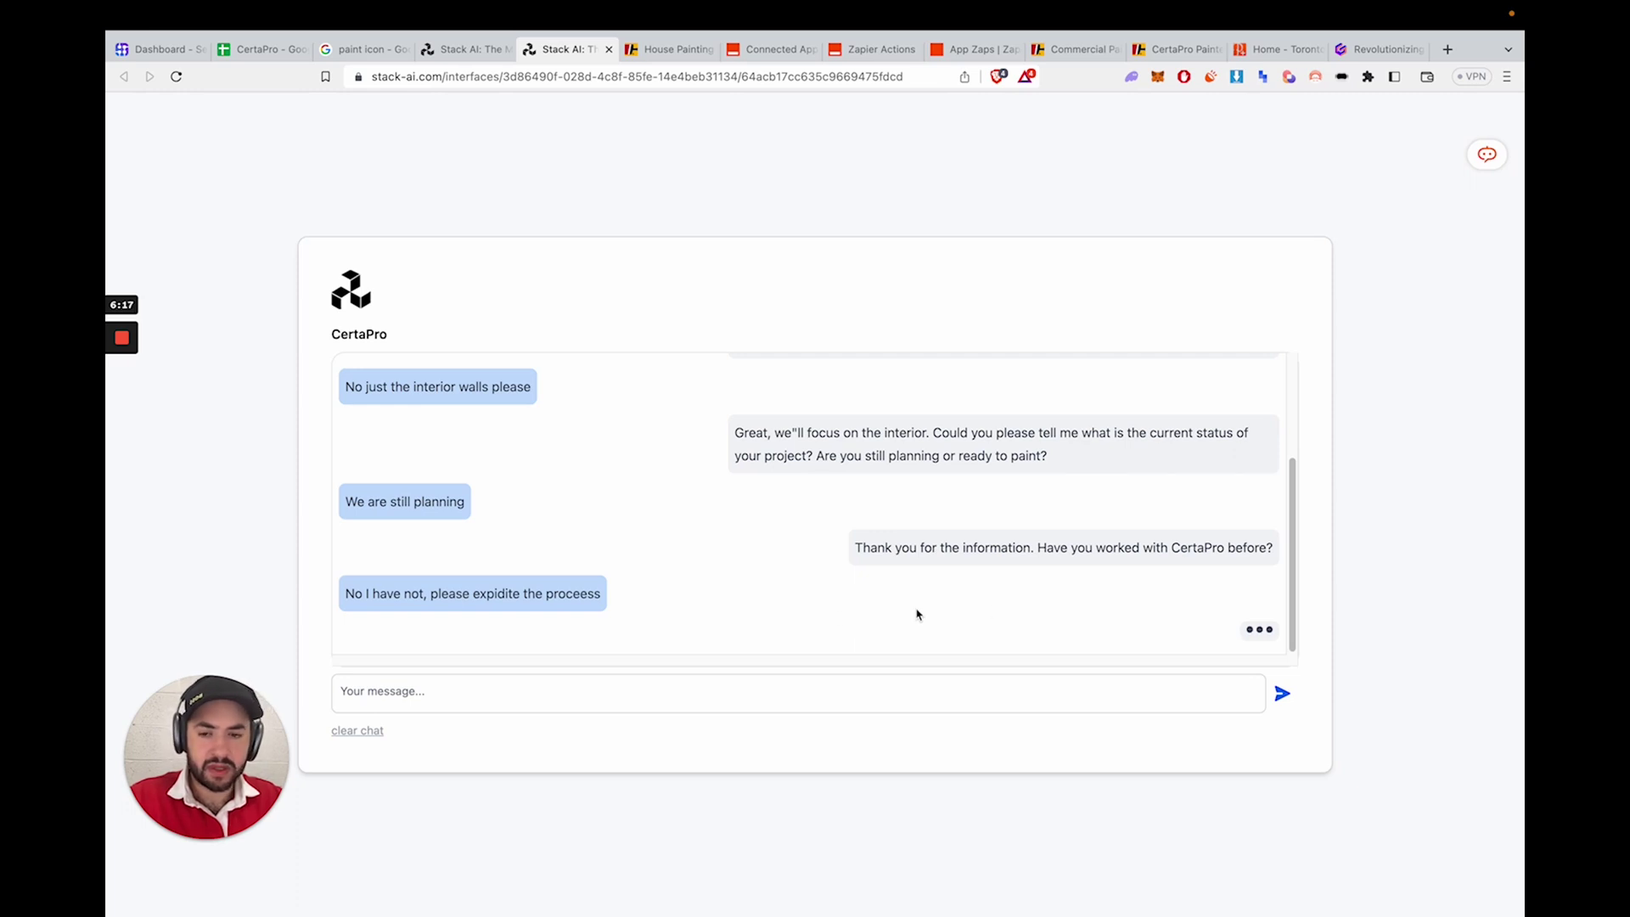
left_click_drag(430, 594, 569, 595)
left_click(569, 595)
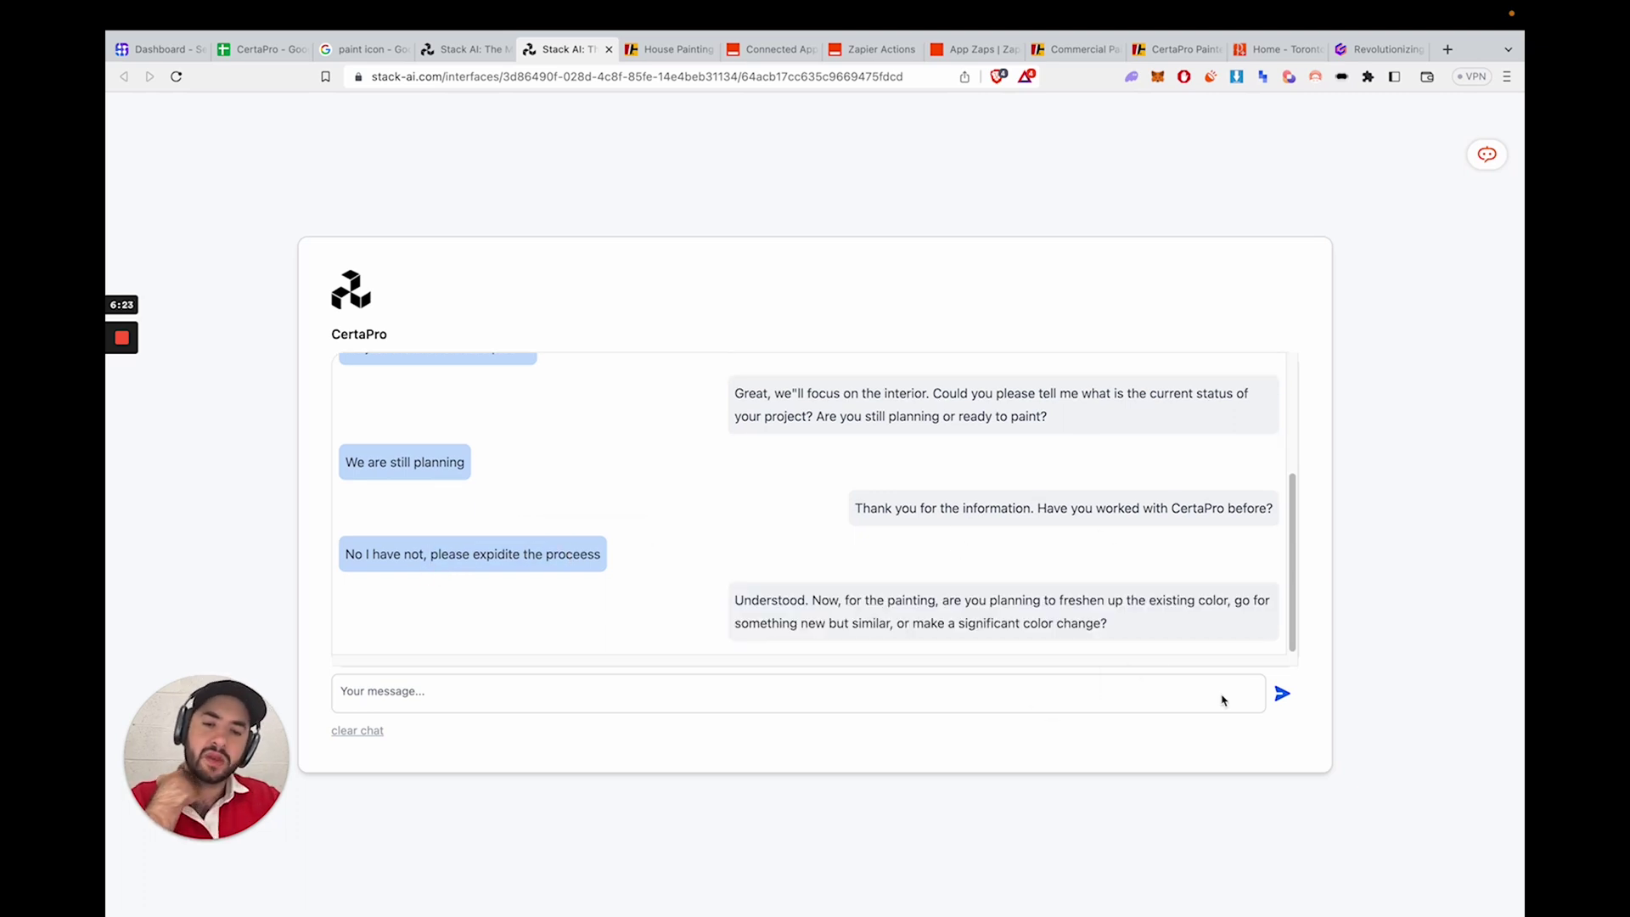
- Answer 'We are painting a light grey' and 'No its a newly built in 2021'
left_click(1006, 695)
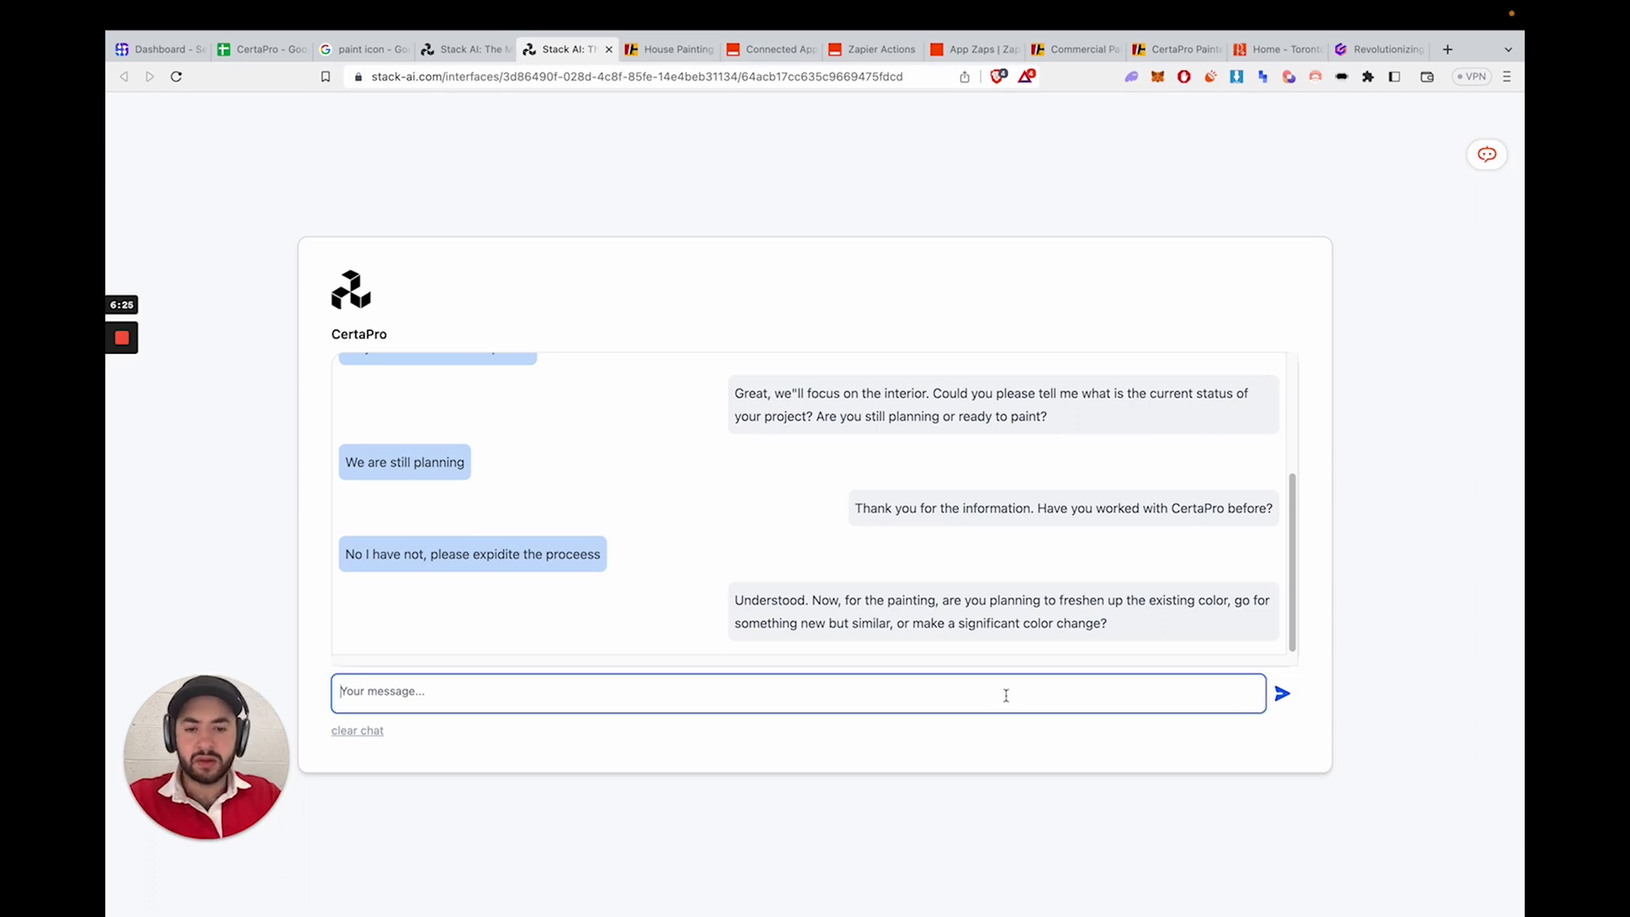
type("We are going to b")
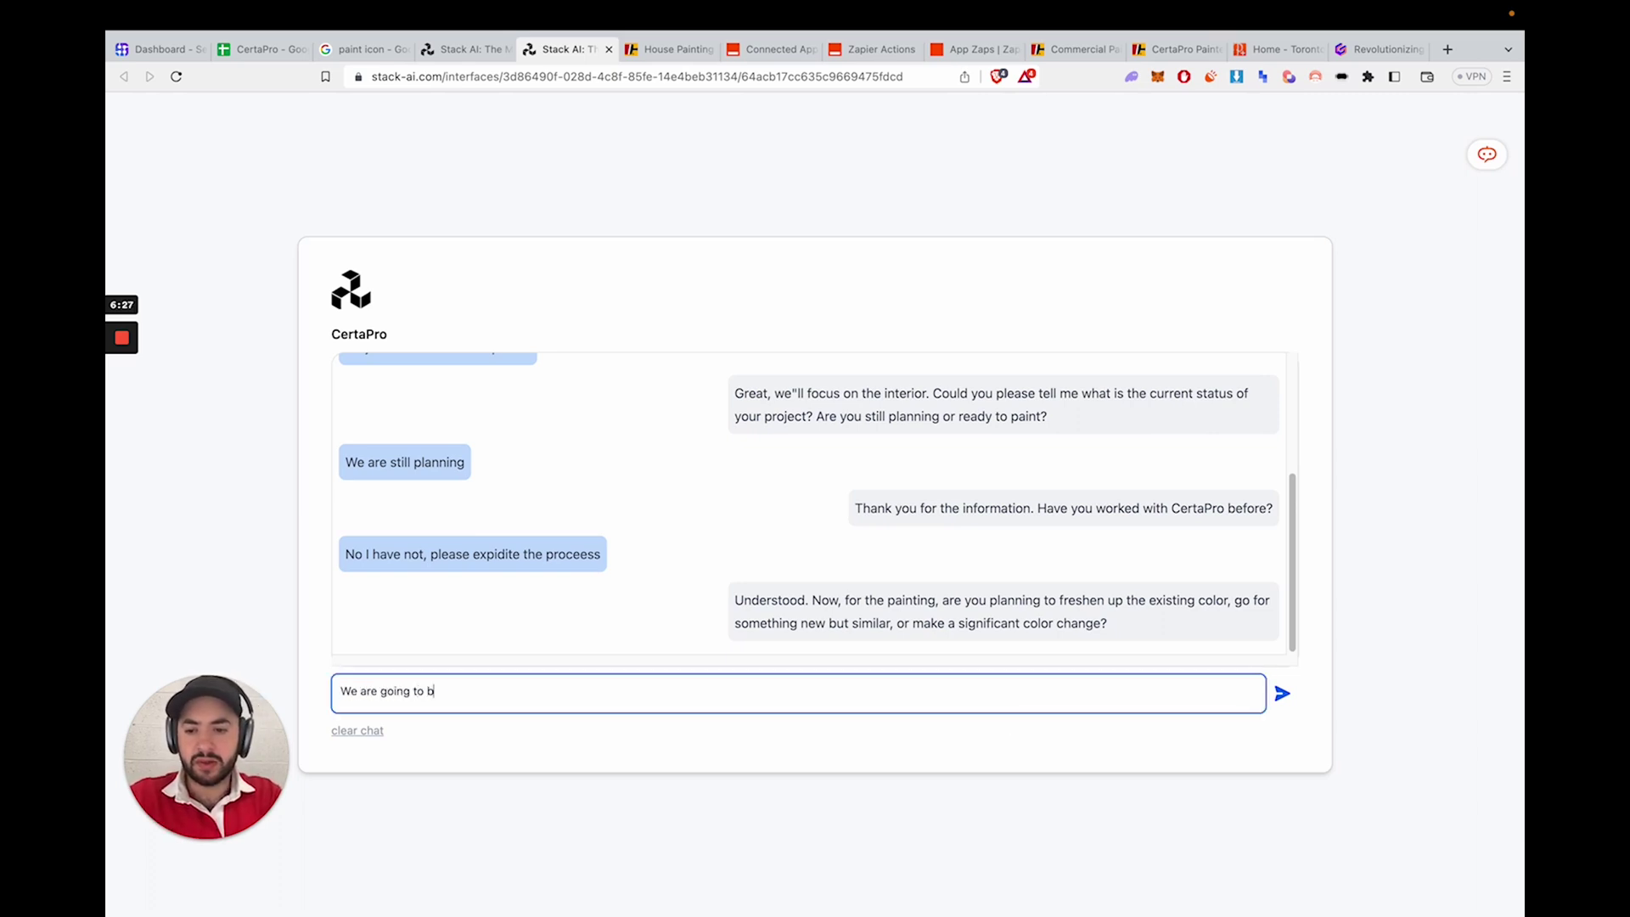
type("eus")
key("BackSpace")
key("BackSpace")
type("painting")
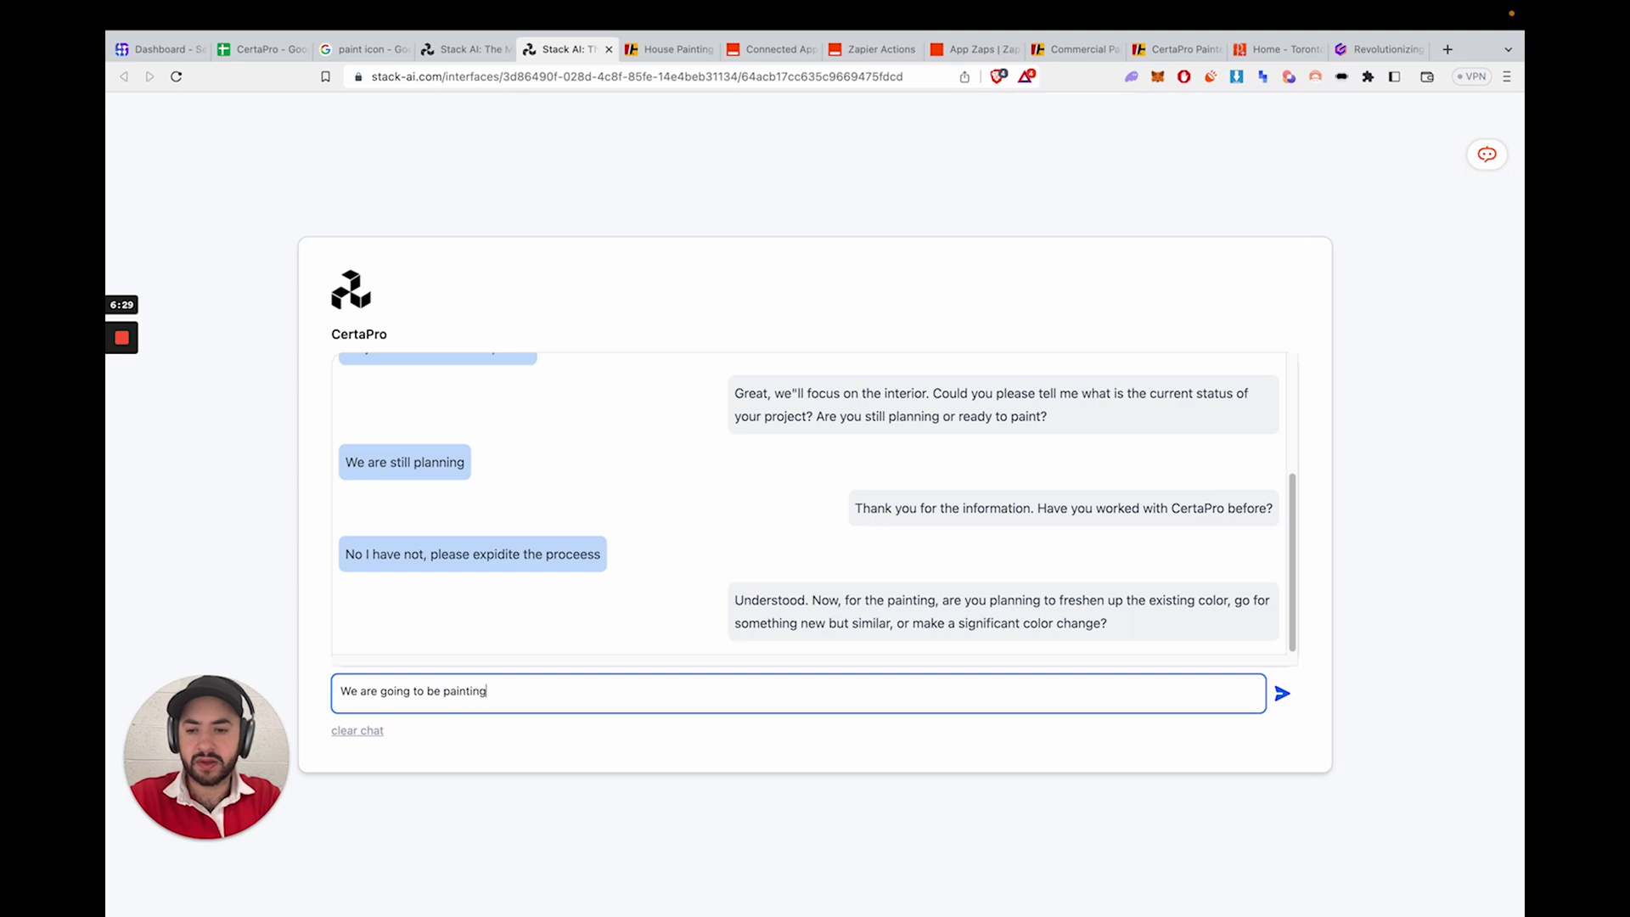
type(" a light grey")
key("Return")
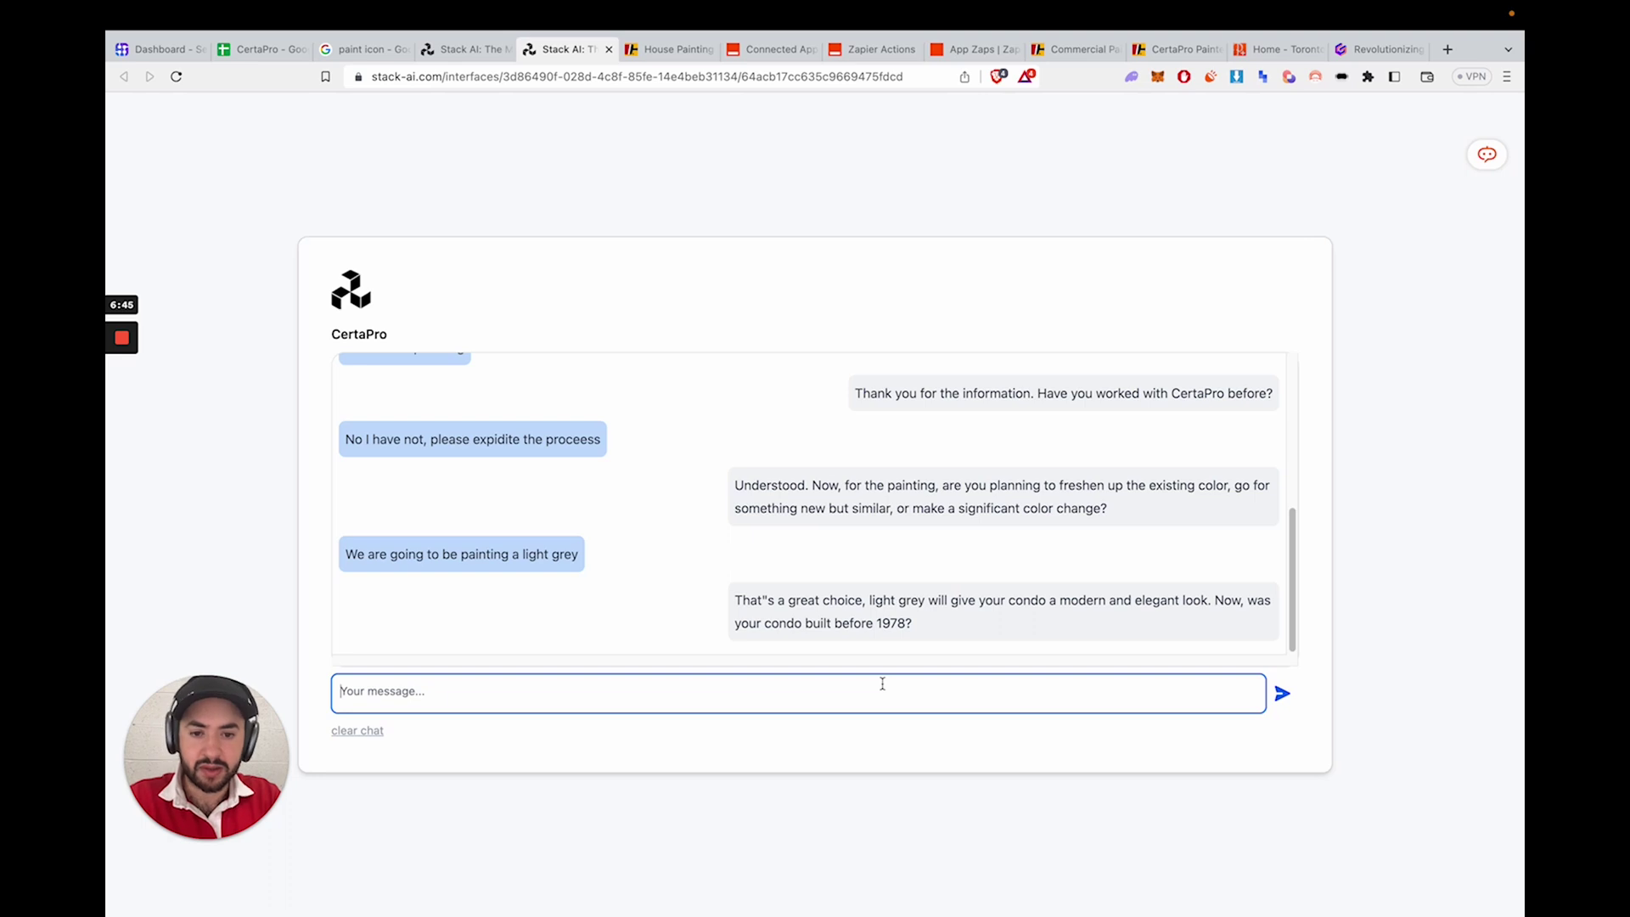
type("N")
key("BackSpace")
type("No its a newly built in ")
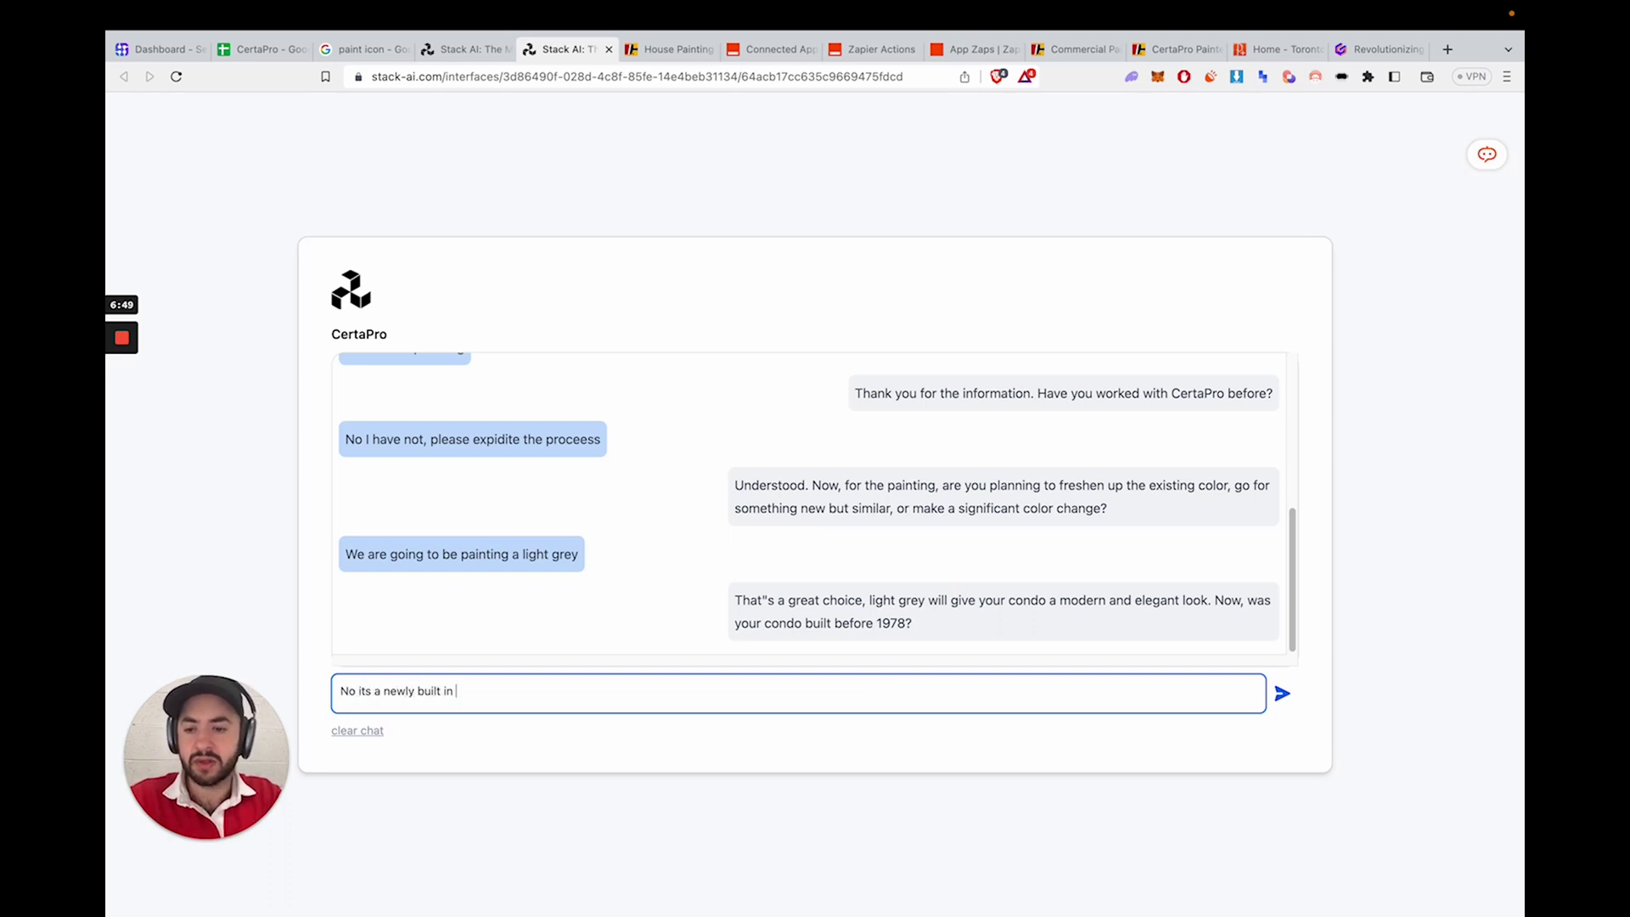
type("2021")
key("Return")
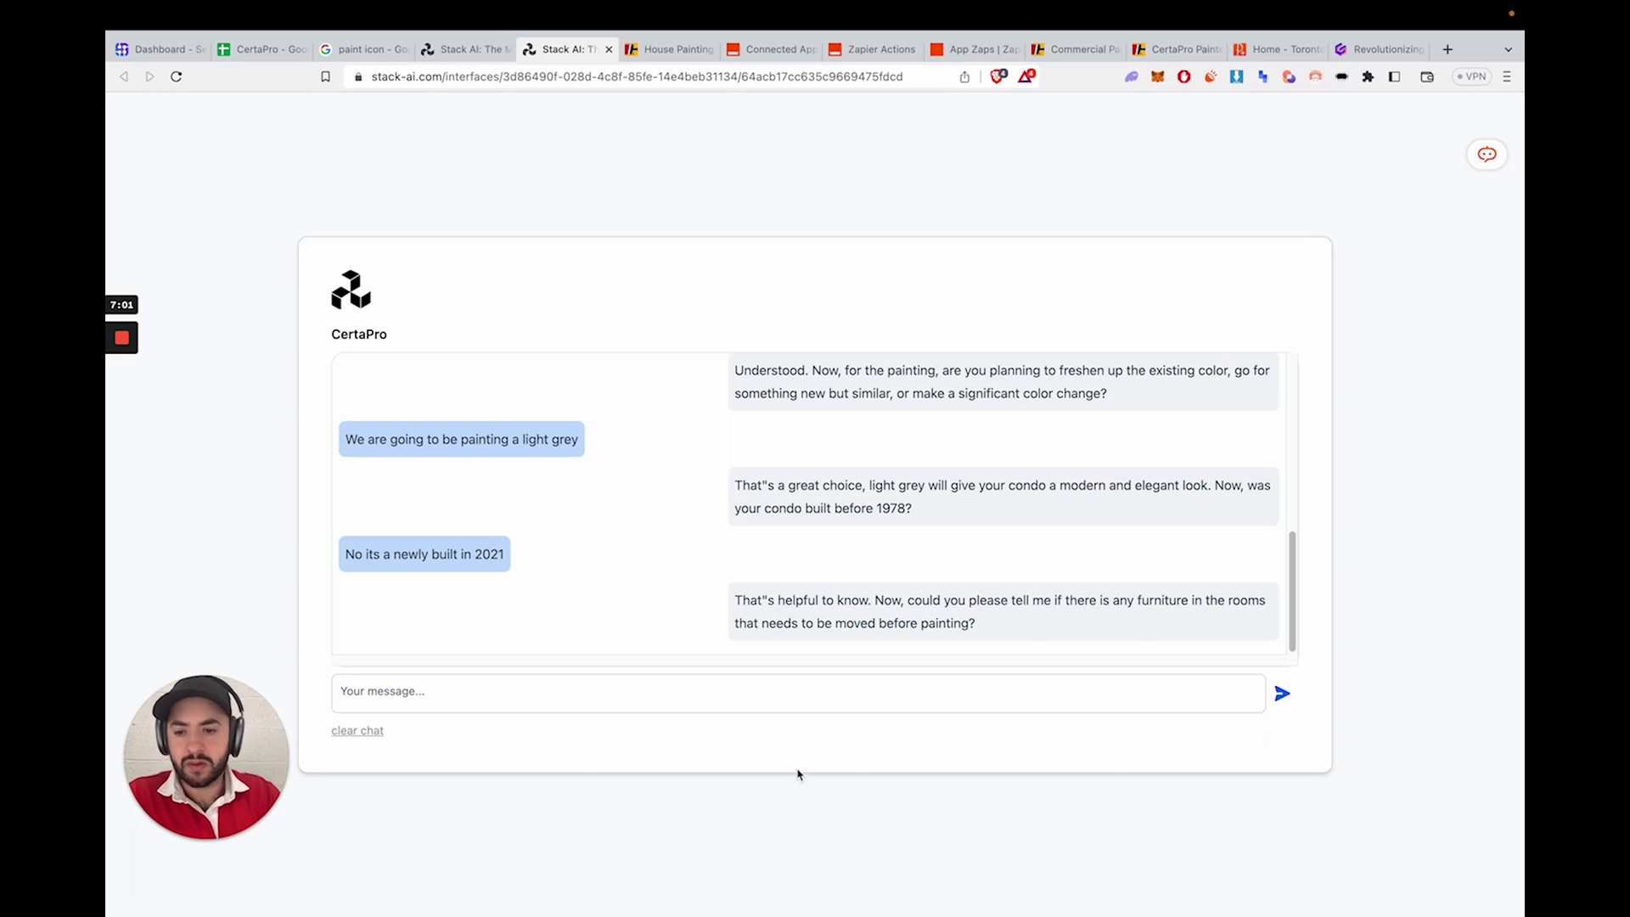
- Reply 'No furniture' and give the square footage as 2500
left_click(673, 691)
type("No furniture")
key("Return")
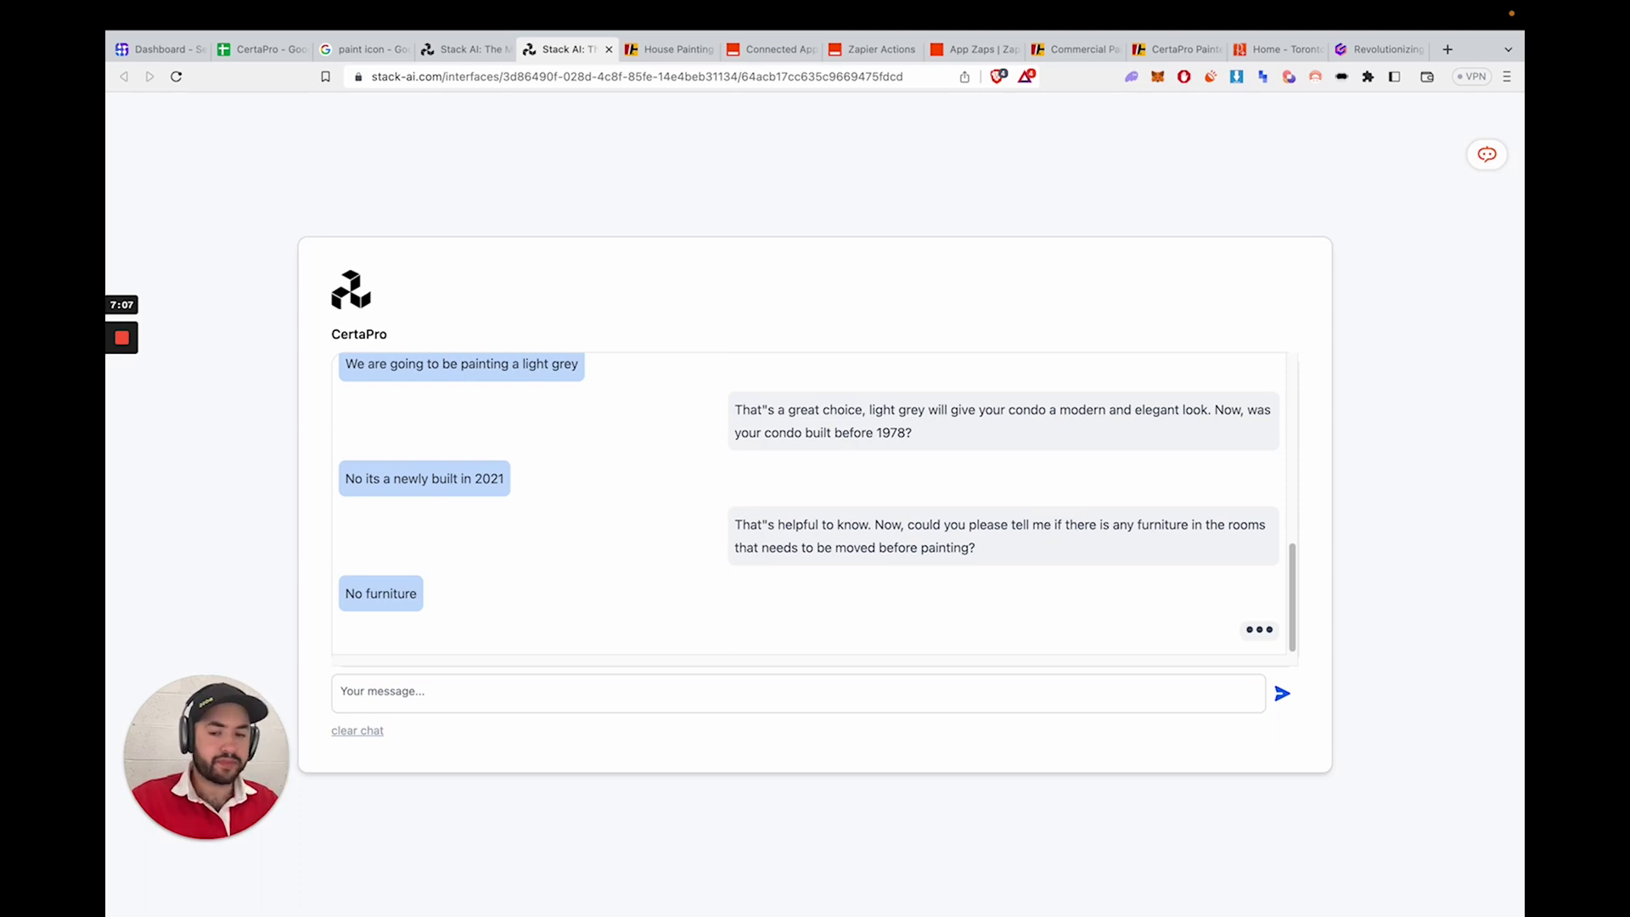
left_click(676, 692)
type("2500")
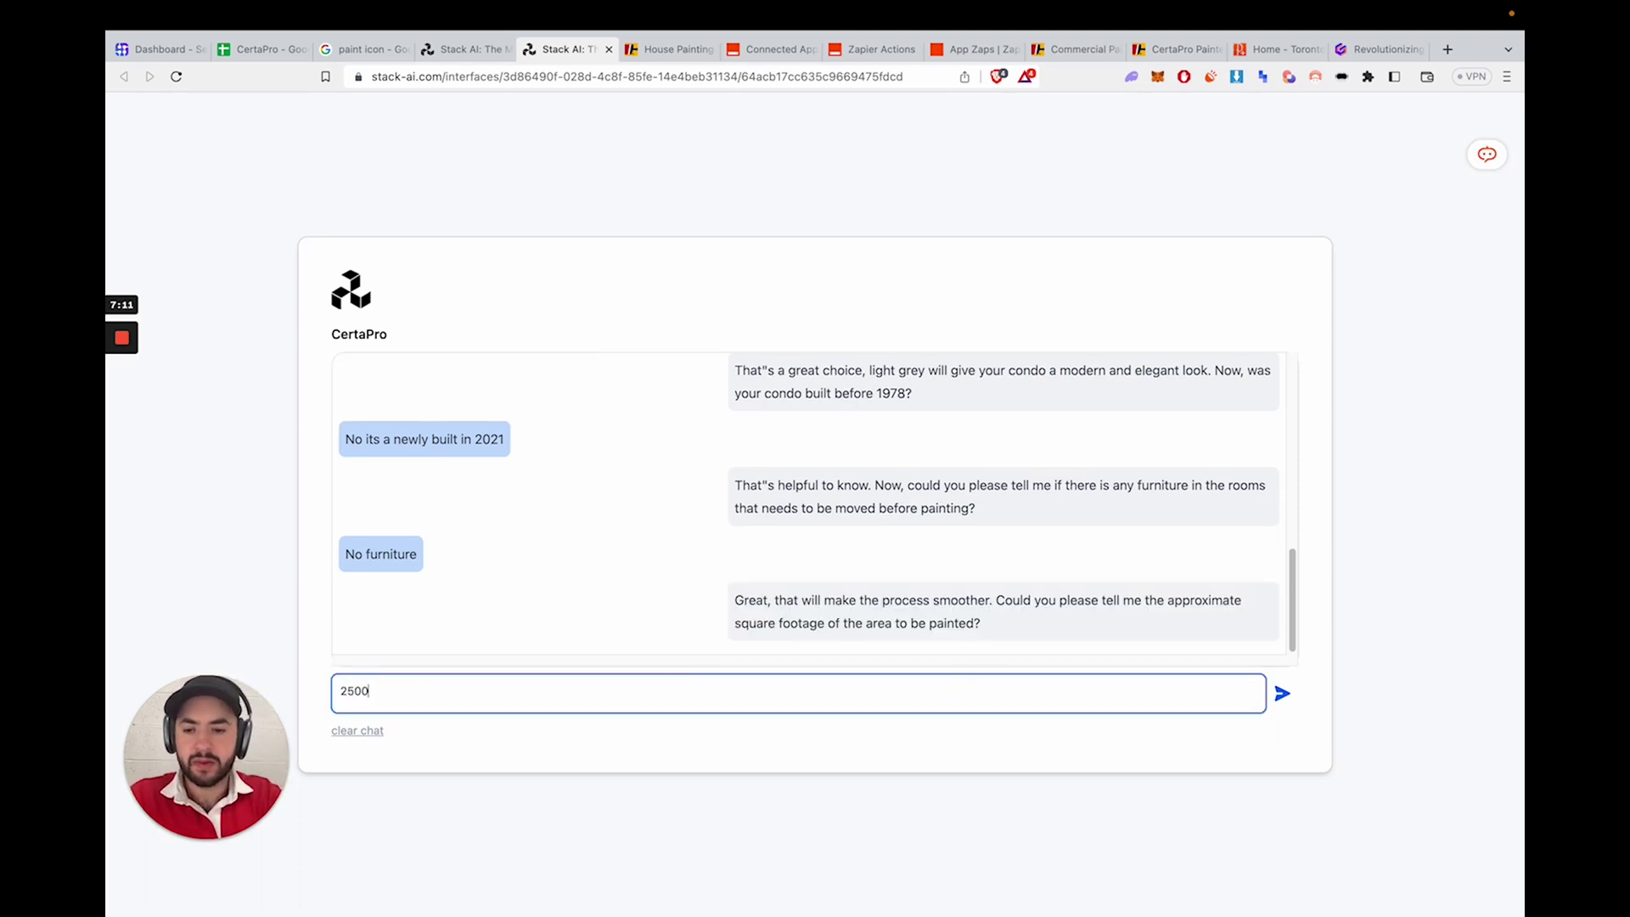
key("Return")
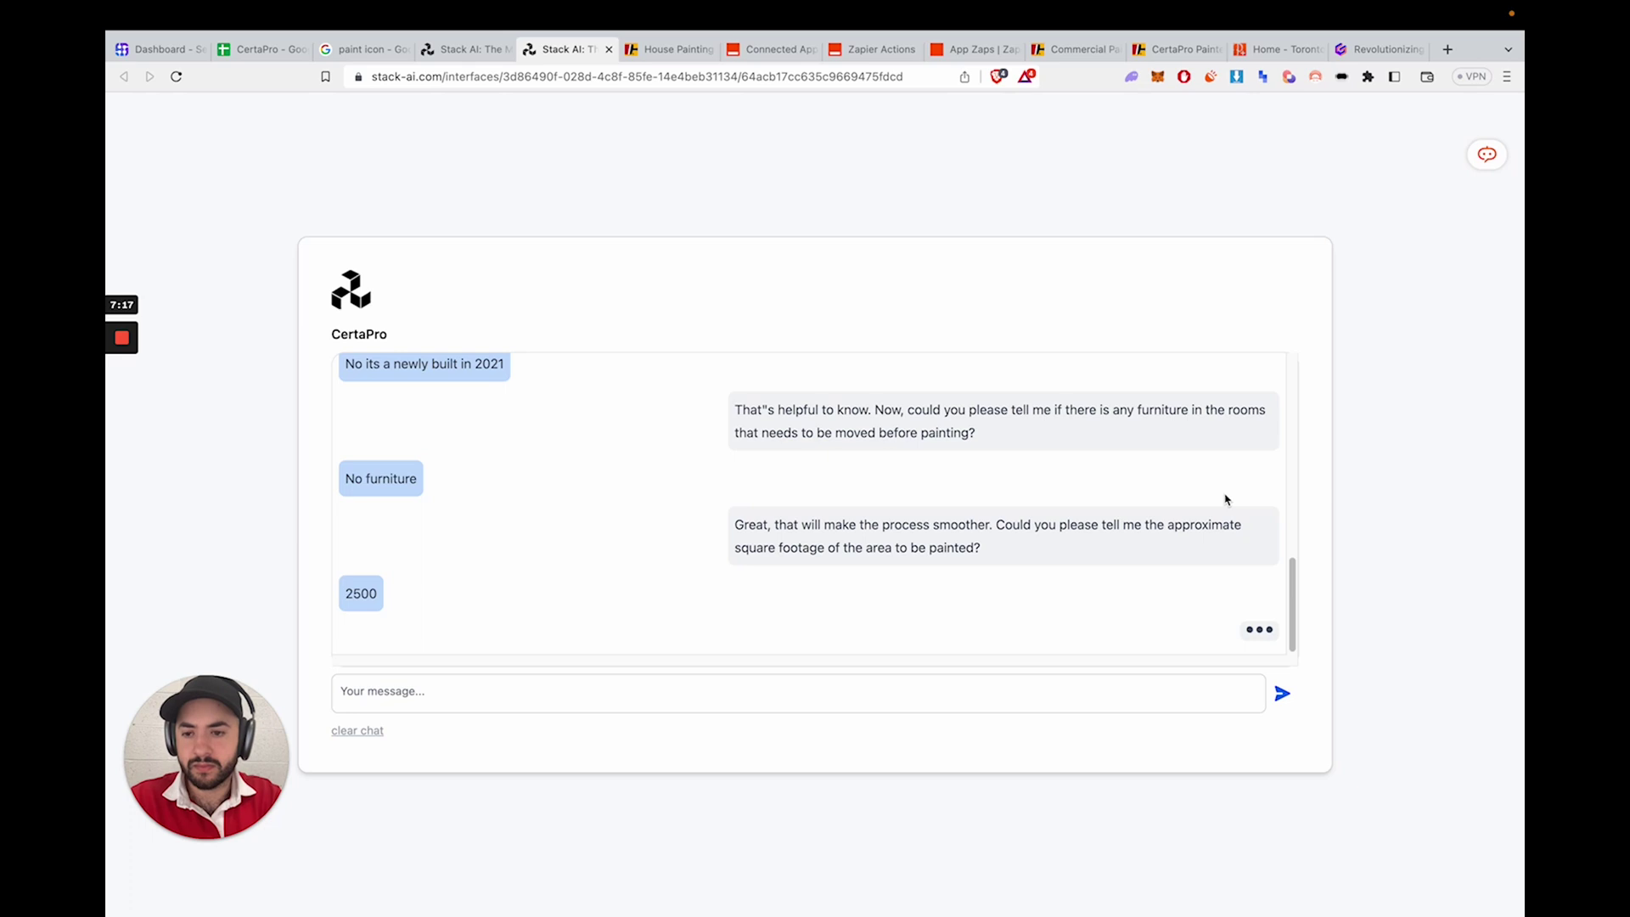
- Send the contact's full name, phone number and email address to the chatbot
left_click(1070, 696)
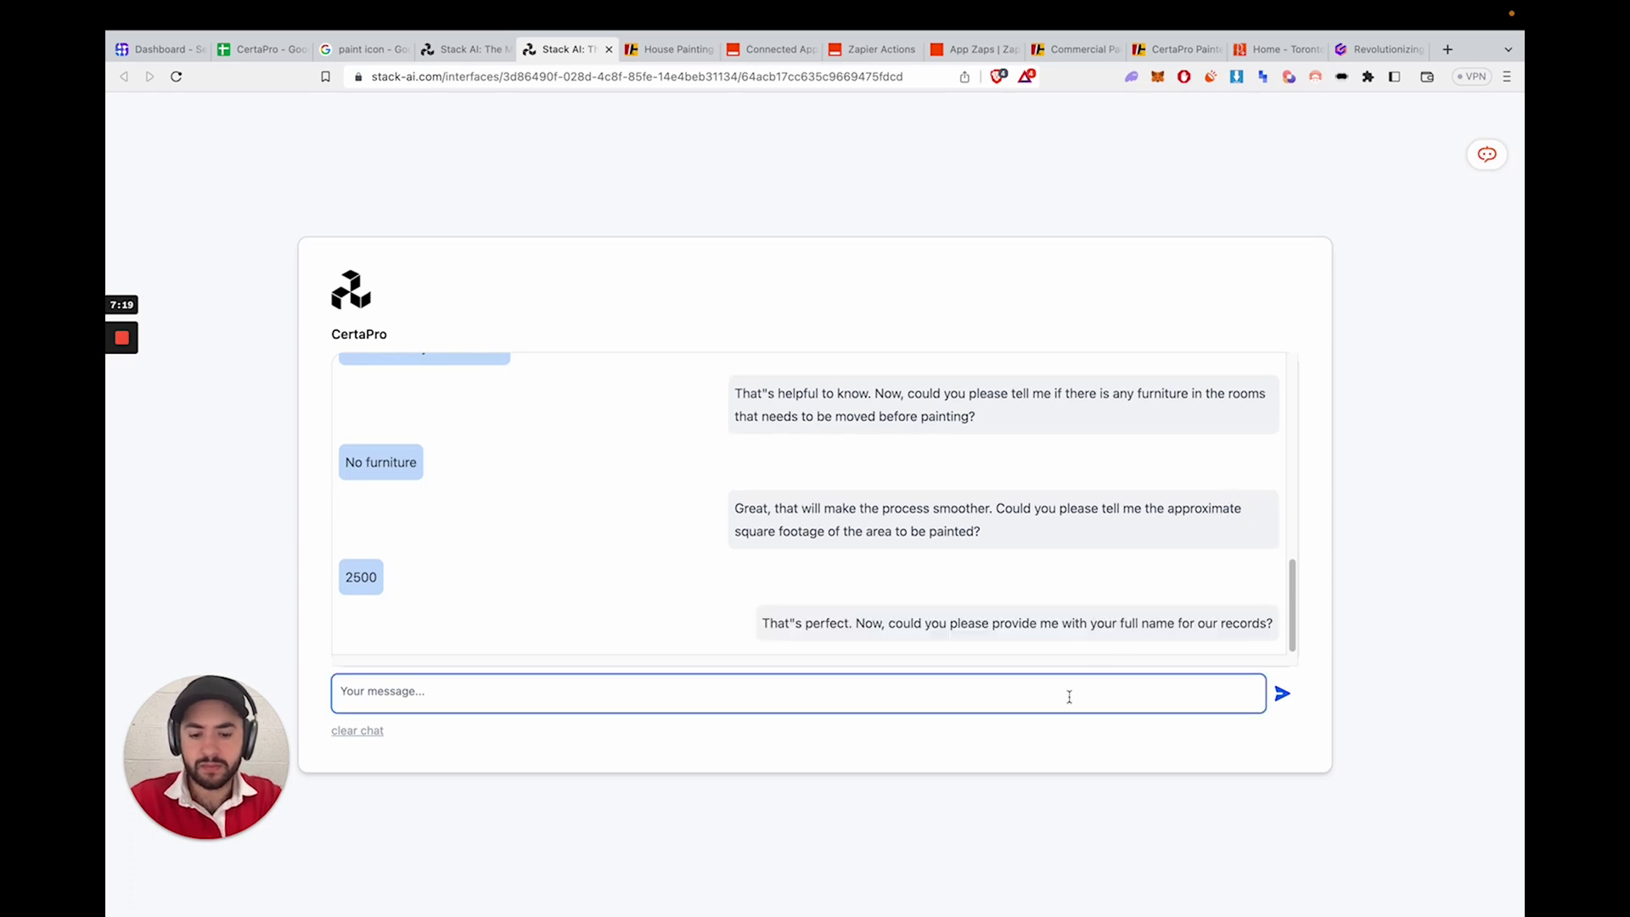
type("Apple ")
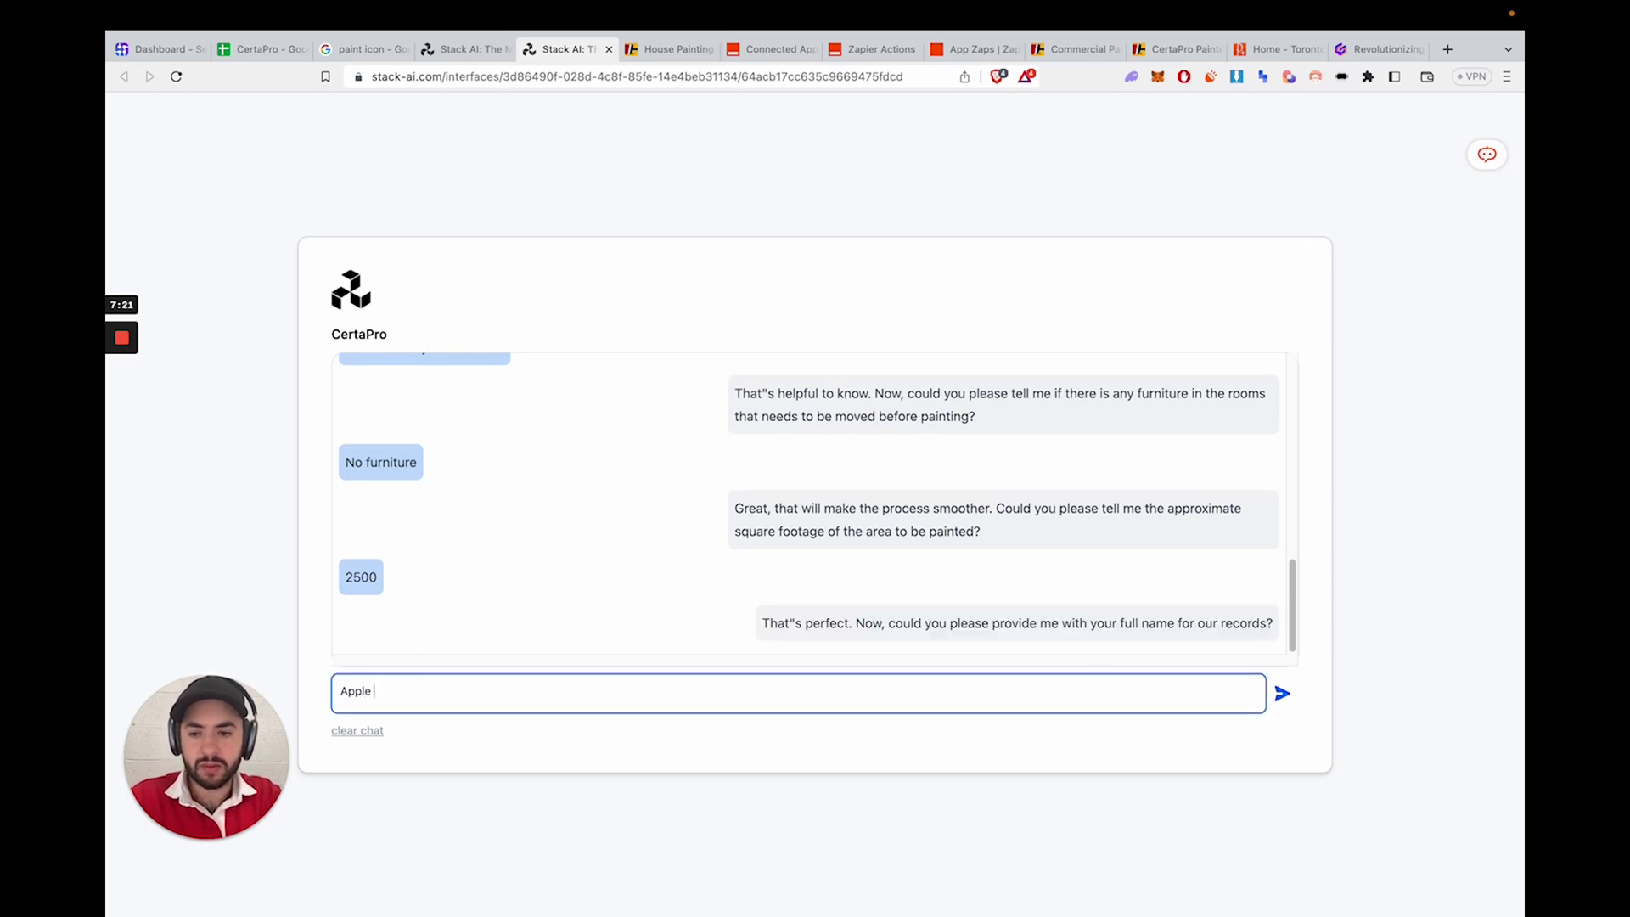
type("man")
key("Return")
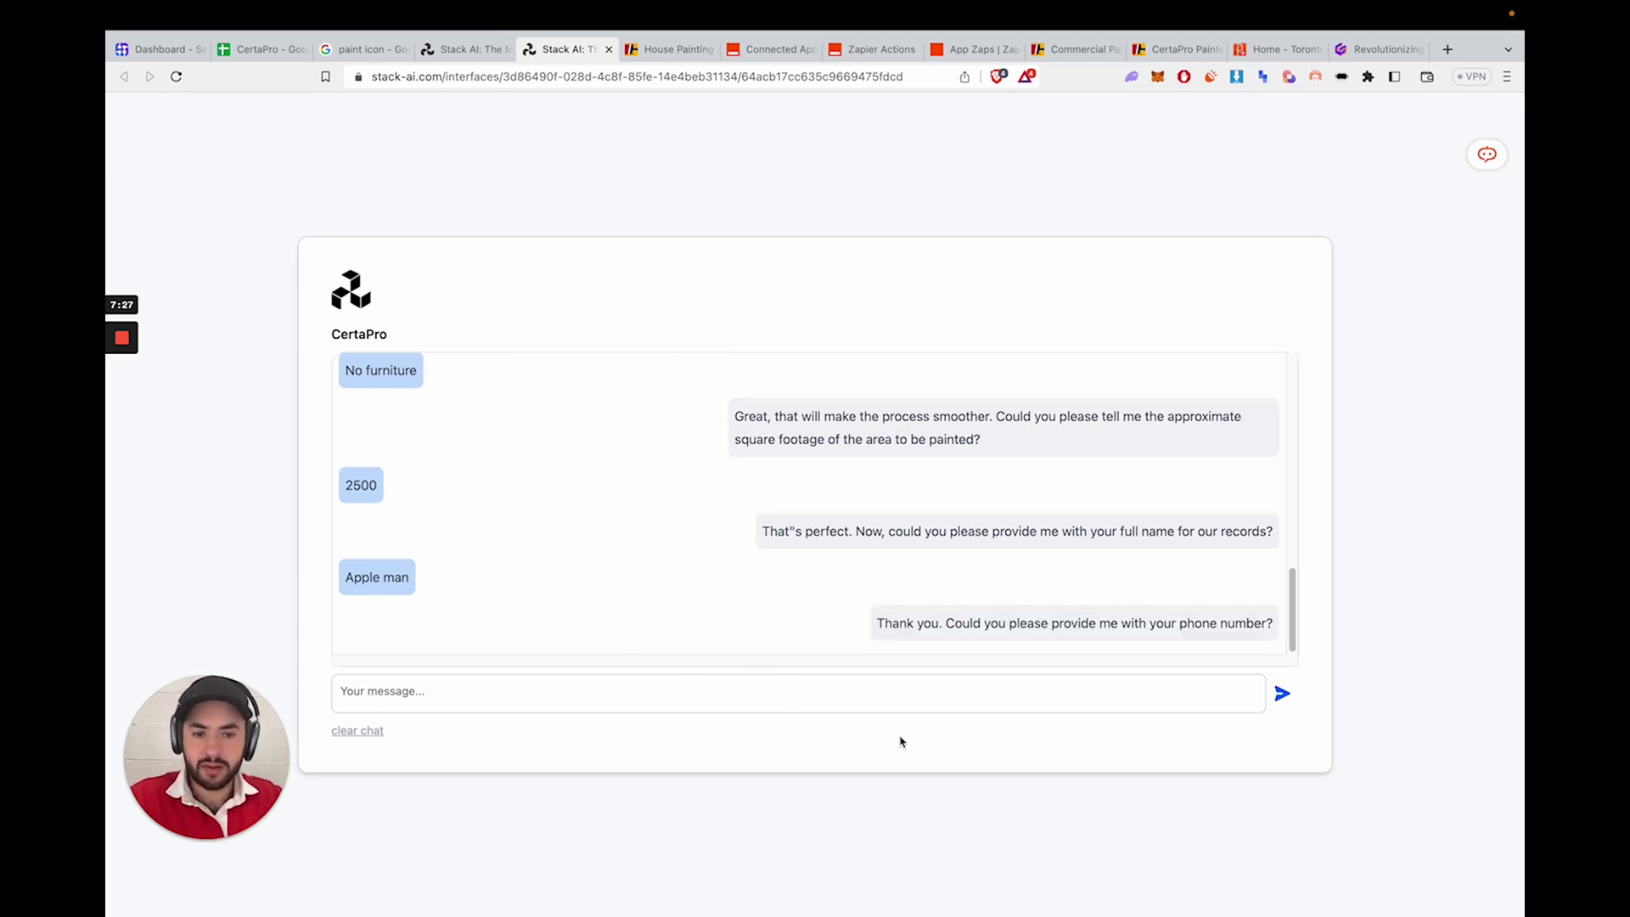
left_click(908, 704)
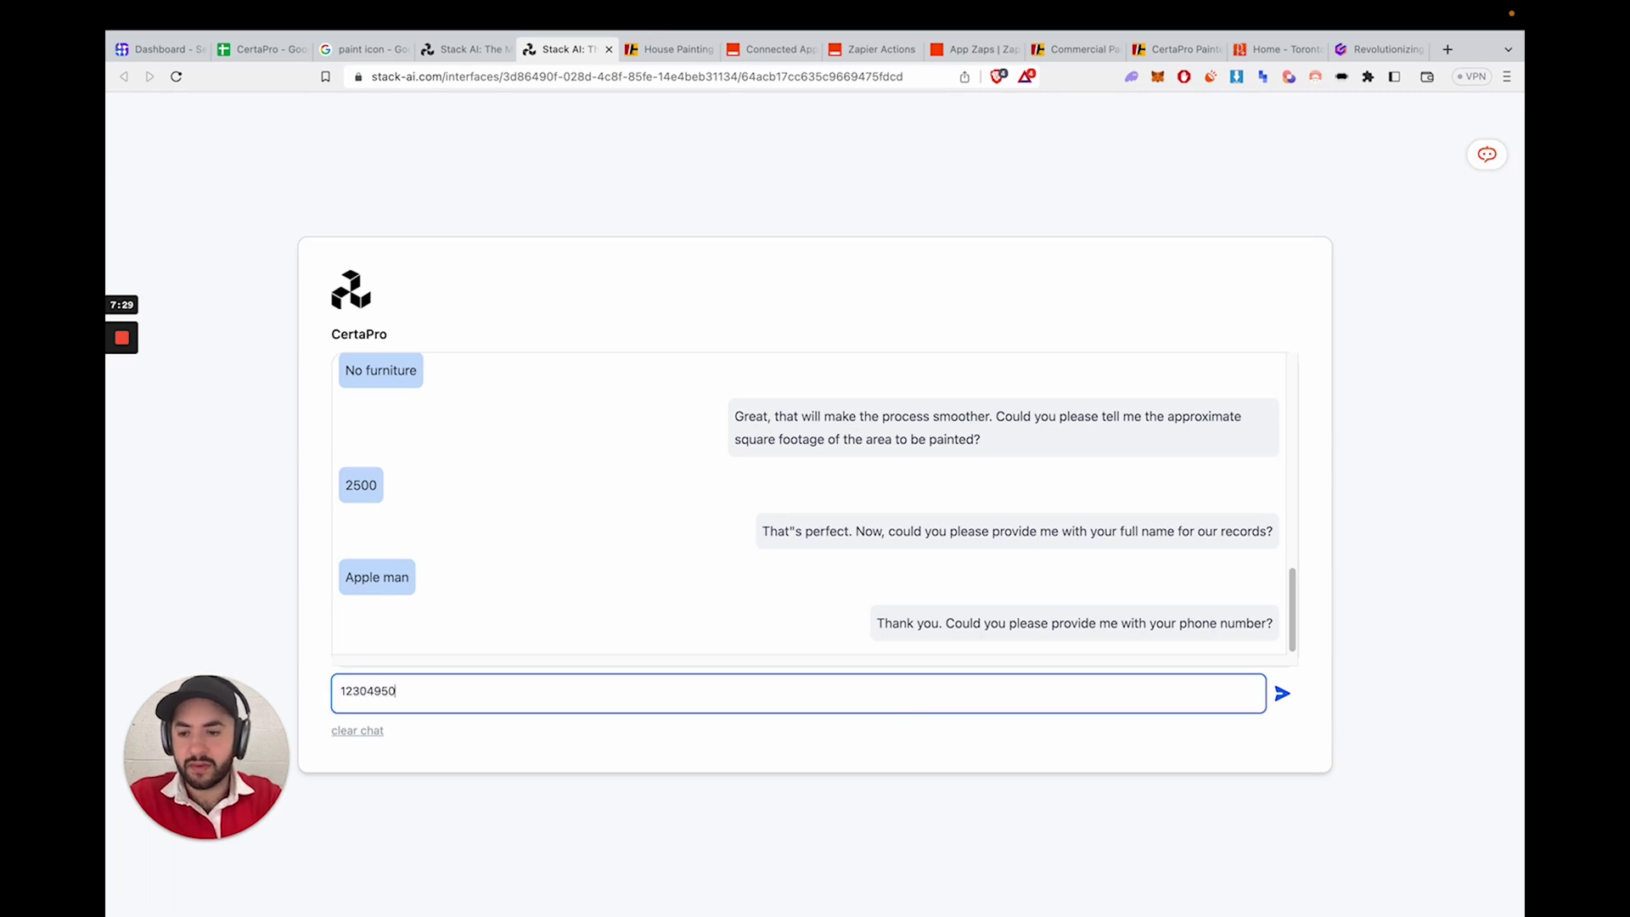
key("Return")
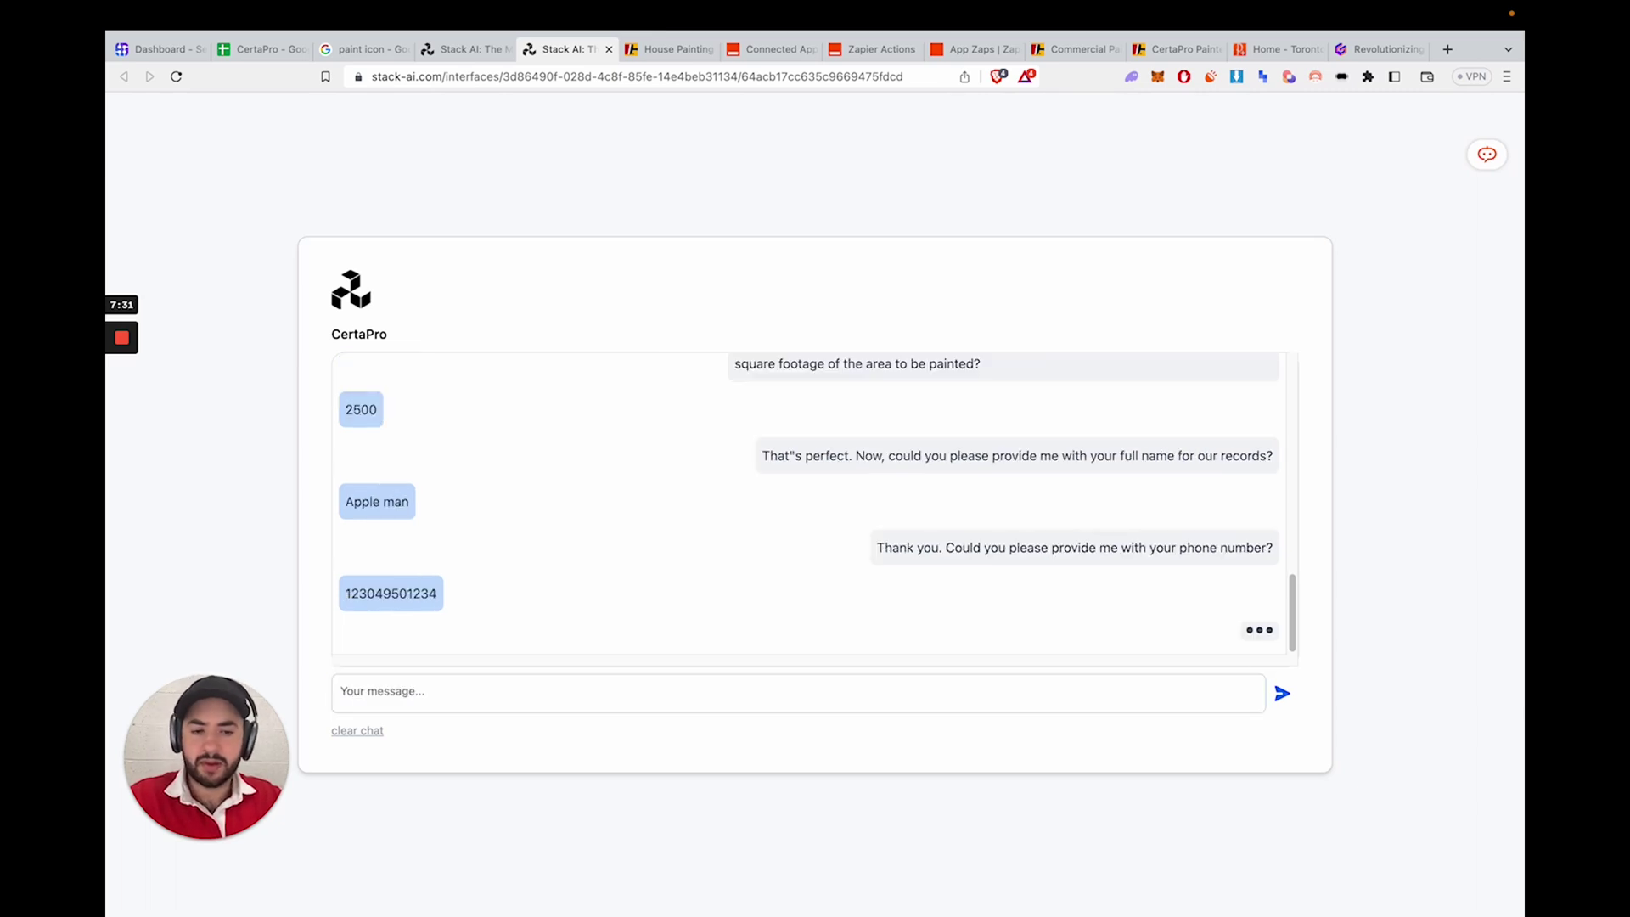
left_click(876, 687)
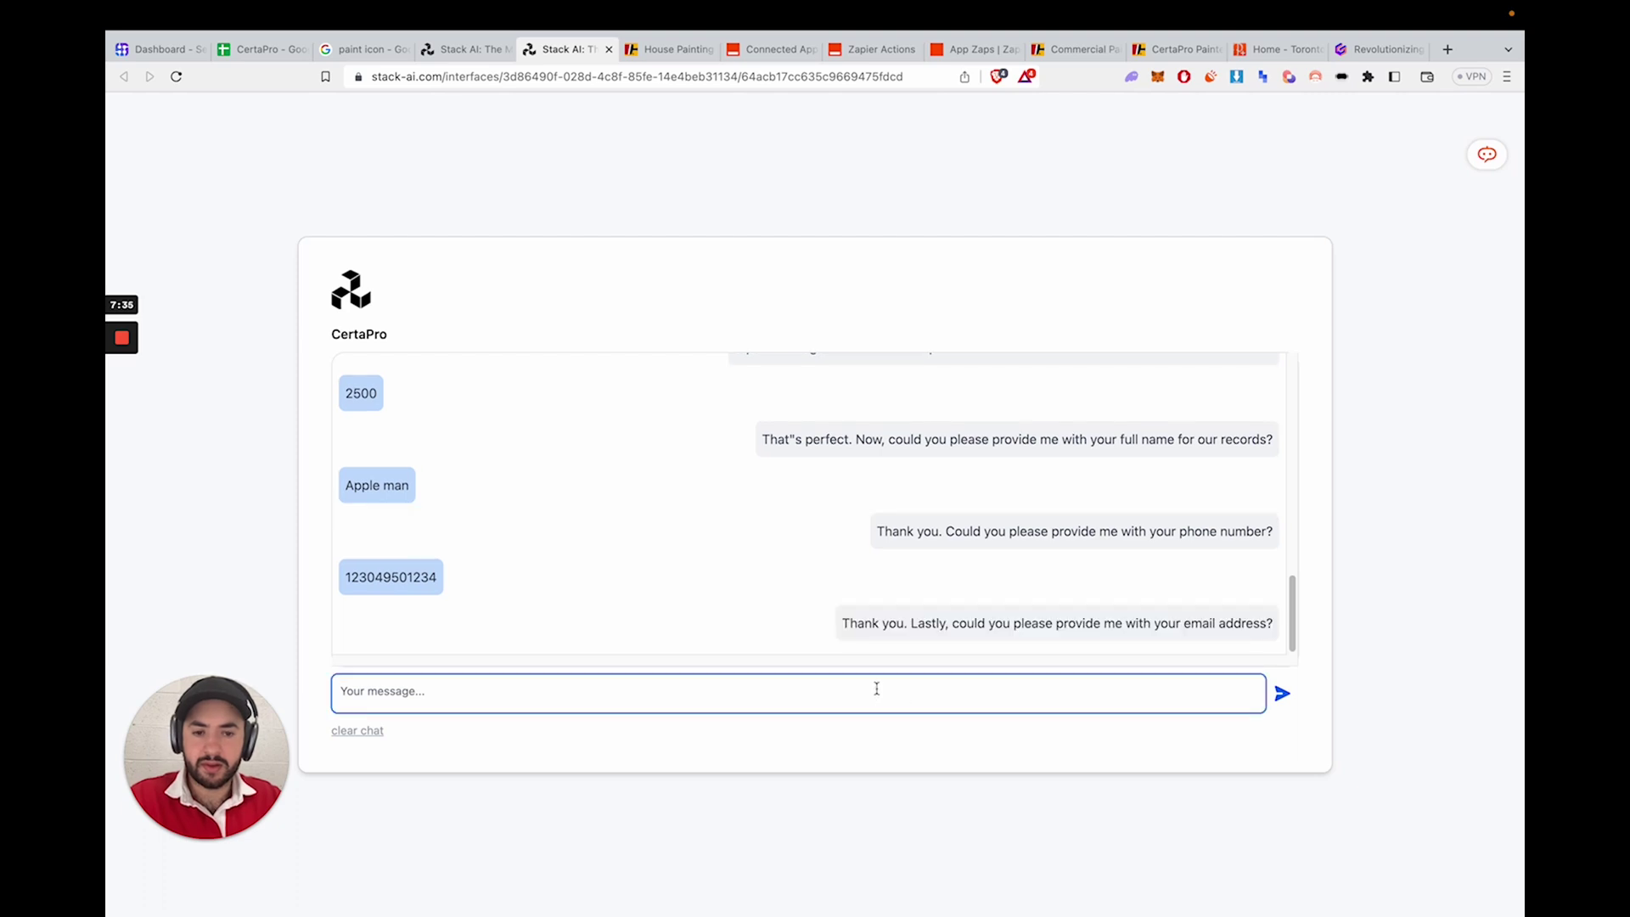
key("Return")
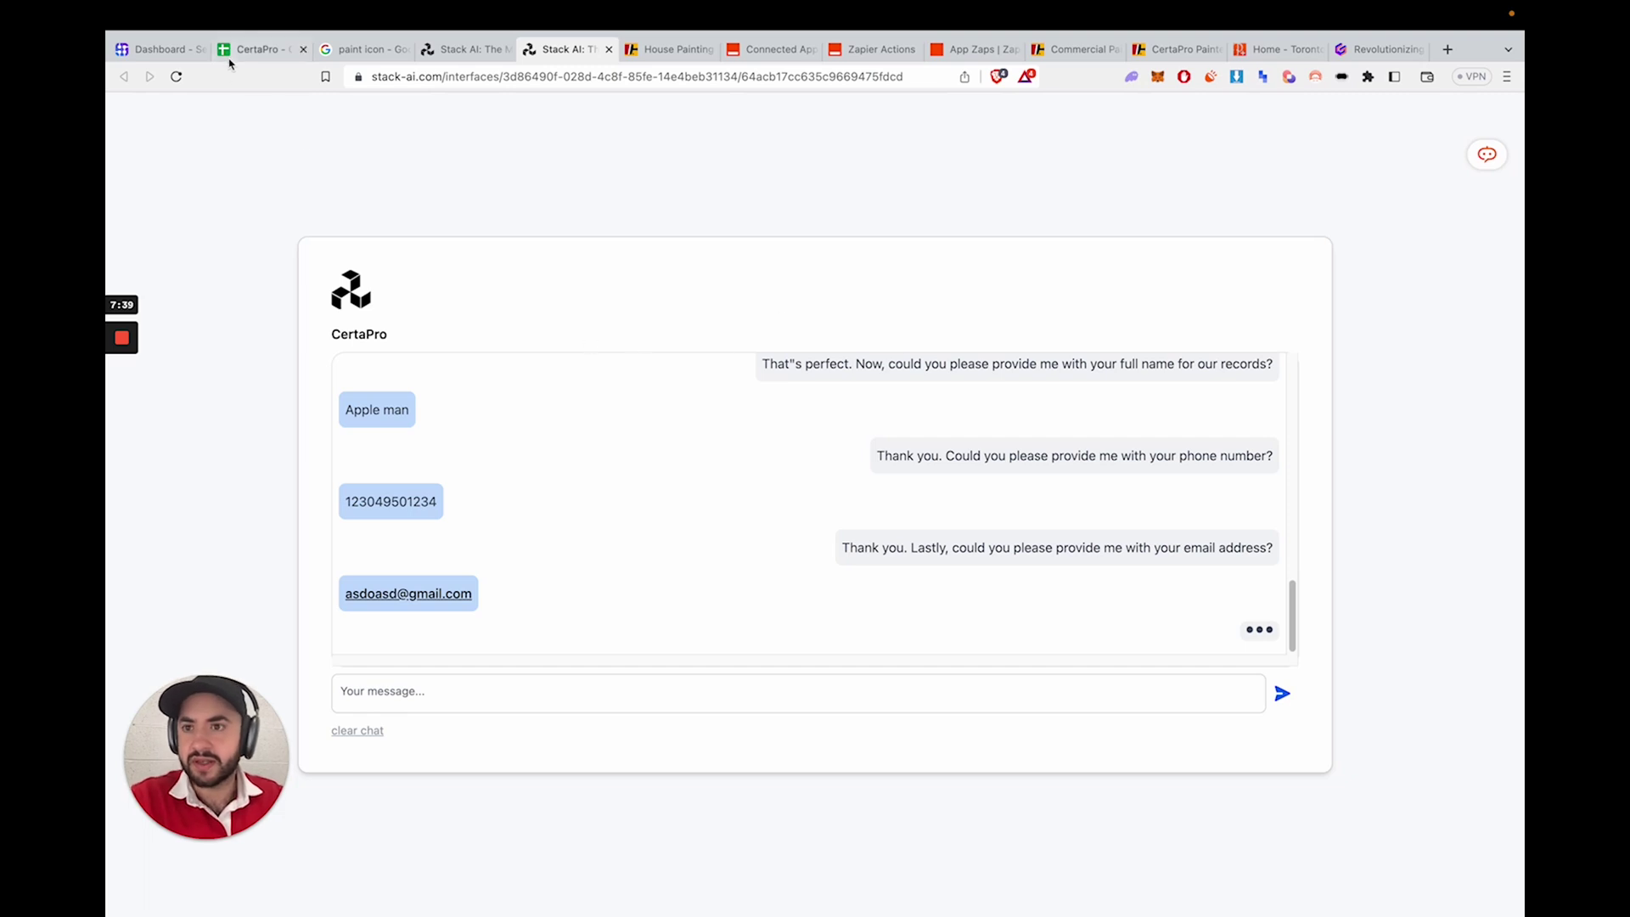
- Place the CertaPro spreadsheet beside the chat and read the bot's row-3 storage reply
left_click_drag(249, 54, 459, 53)
left_click(565, 49)
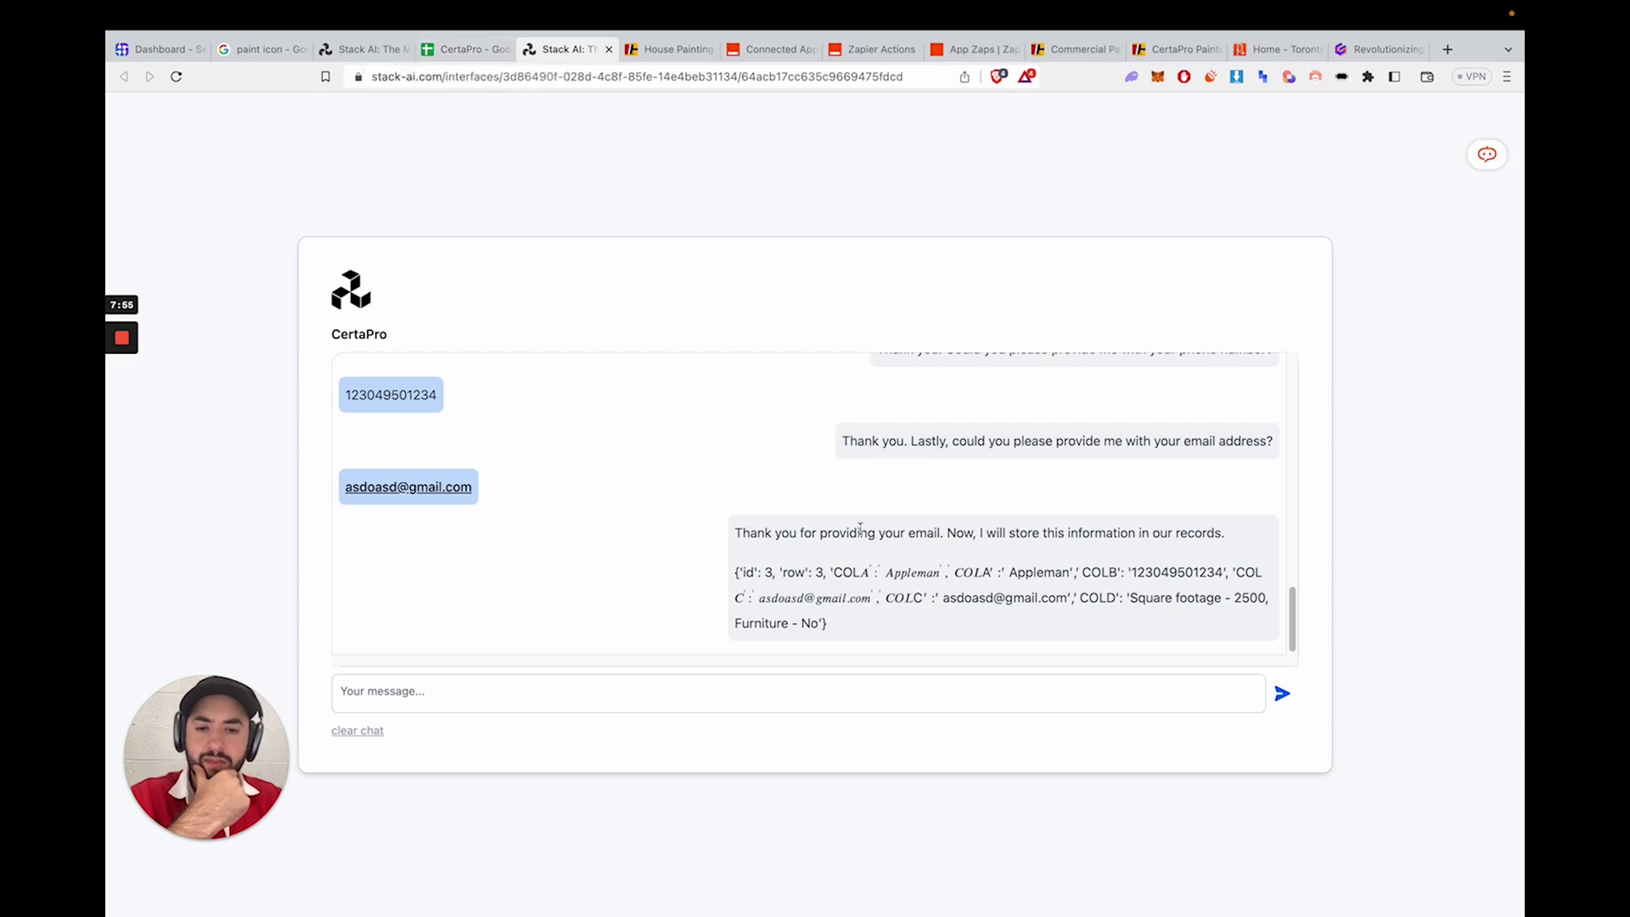
left_click_drag(867, 535, 1207, 538)
triple_click(1206, 538)
left_click(973, 596)
left_click_drag(734, 578, 828, 626)
left_click(894, 633)
left_click(748, 574)
left_click(828, 626)
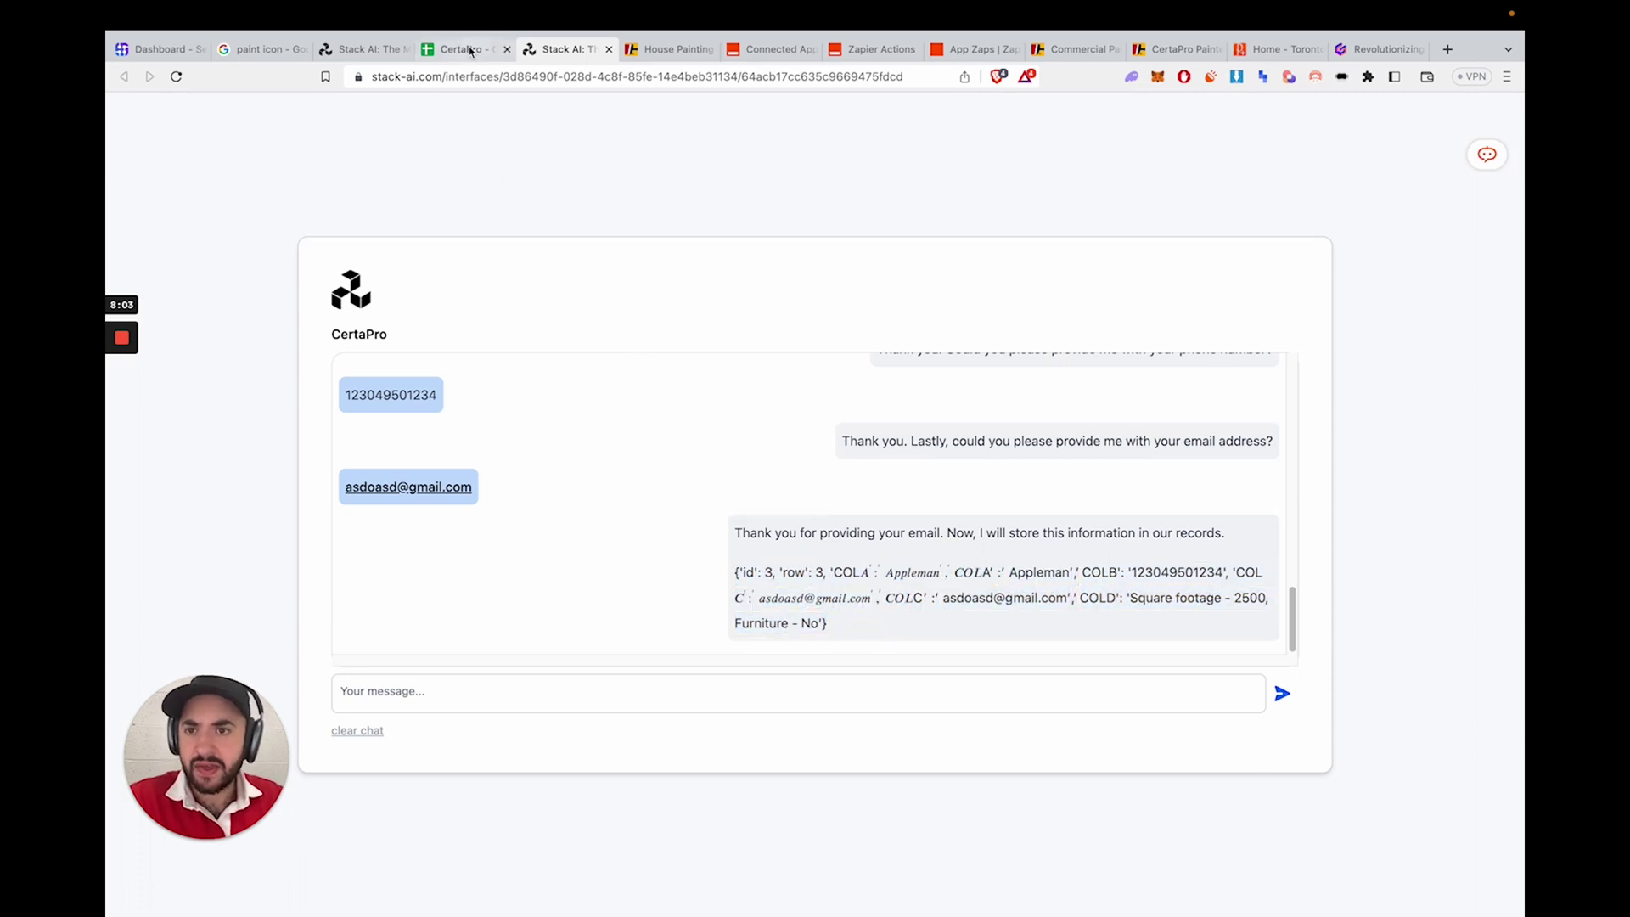
- Close Export UI and show the JavaScript API end-point code on the Deployments page
left_click(365, 49)
left_click(573, 195)
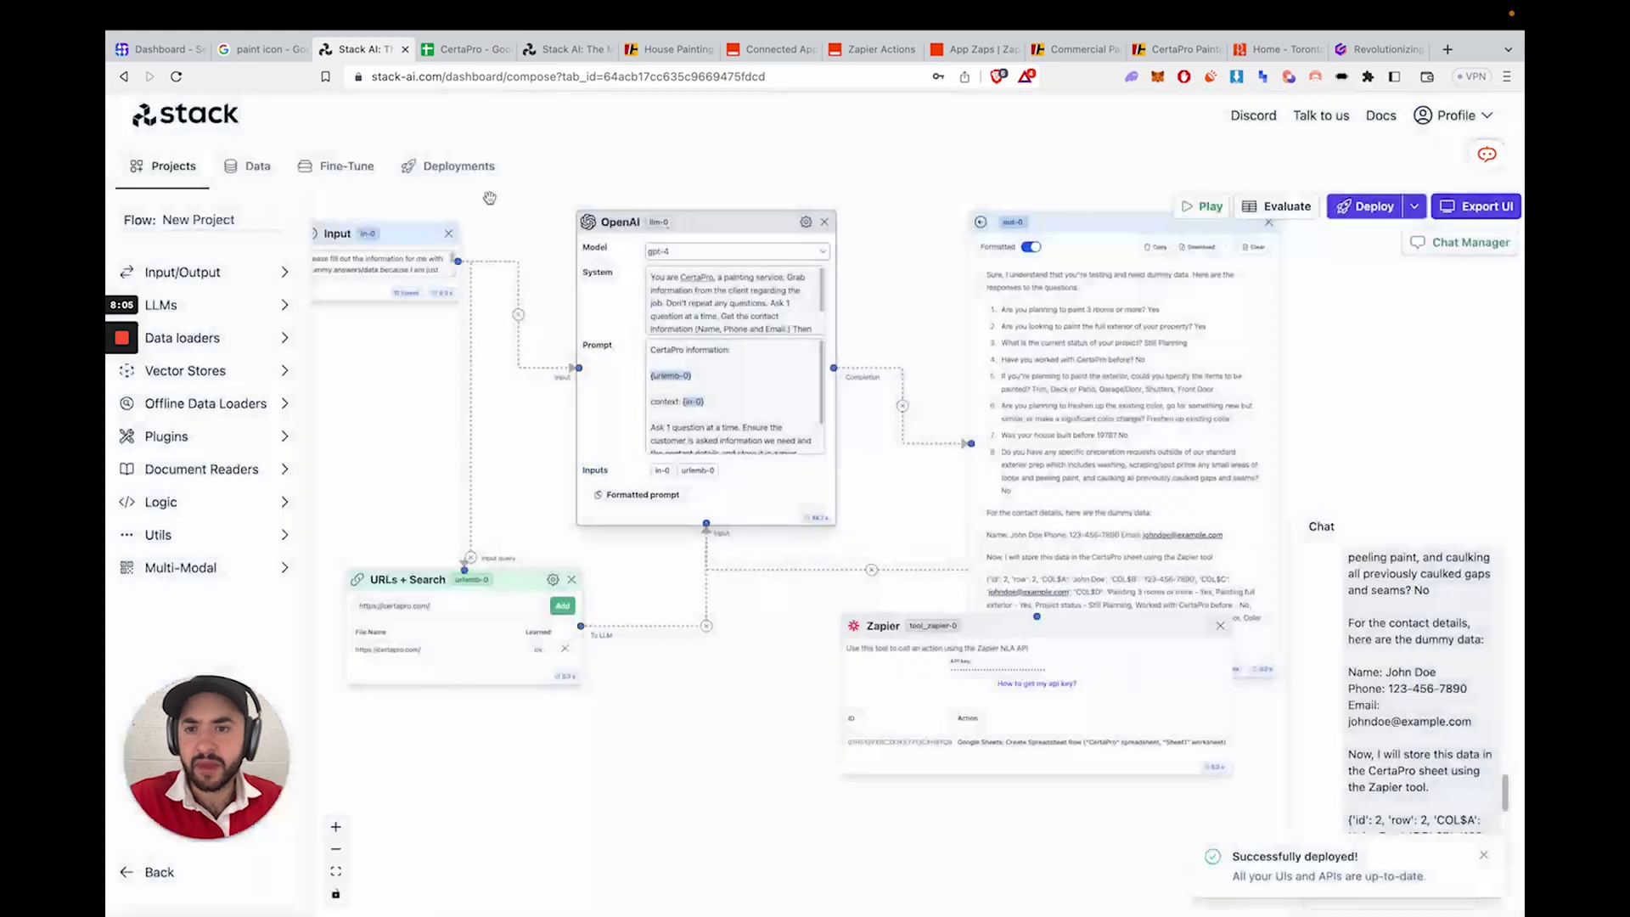
left_click(457, 166)
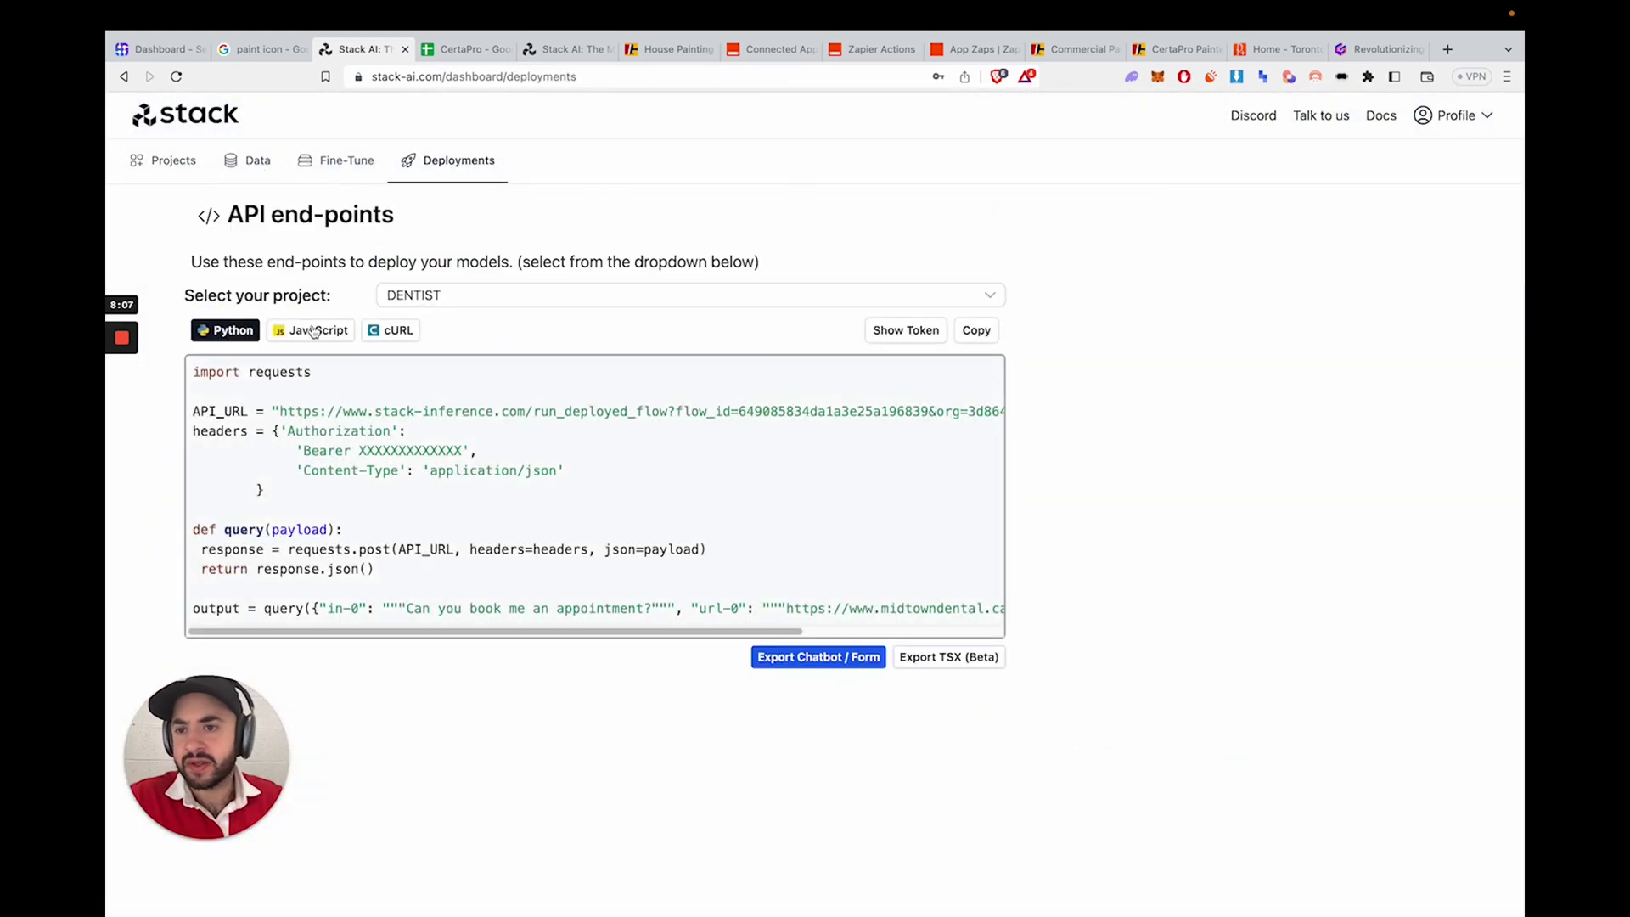
left_click(314, 330)
left_click_drag(280, 371, 477, 756)
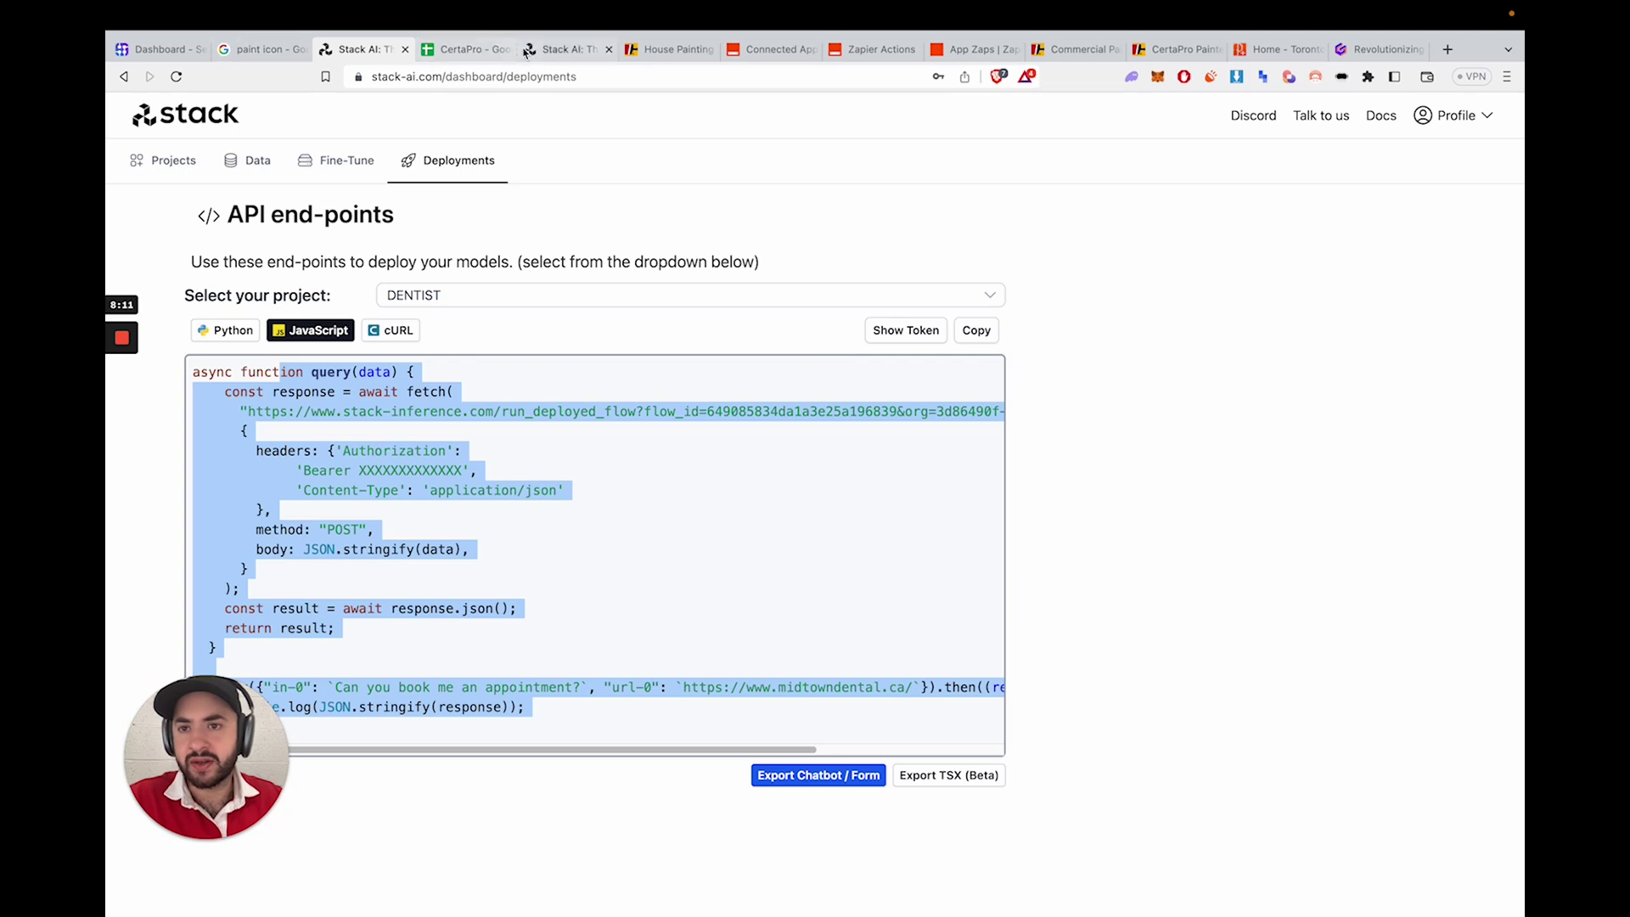
- Check the new lead's job details, email and phone in row 3 of the CertaPro sheet
left_click(562, 49)
left_click(462, 48)
left_click(790, 285)
key("Down")
key("Down")
left_click(372, 311)
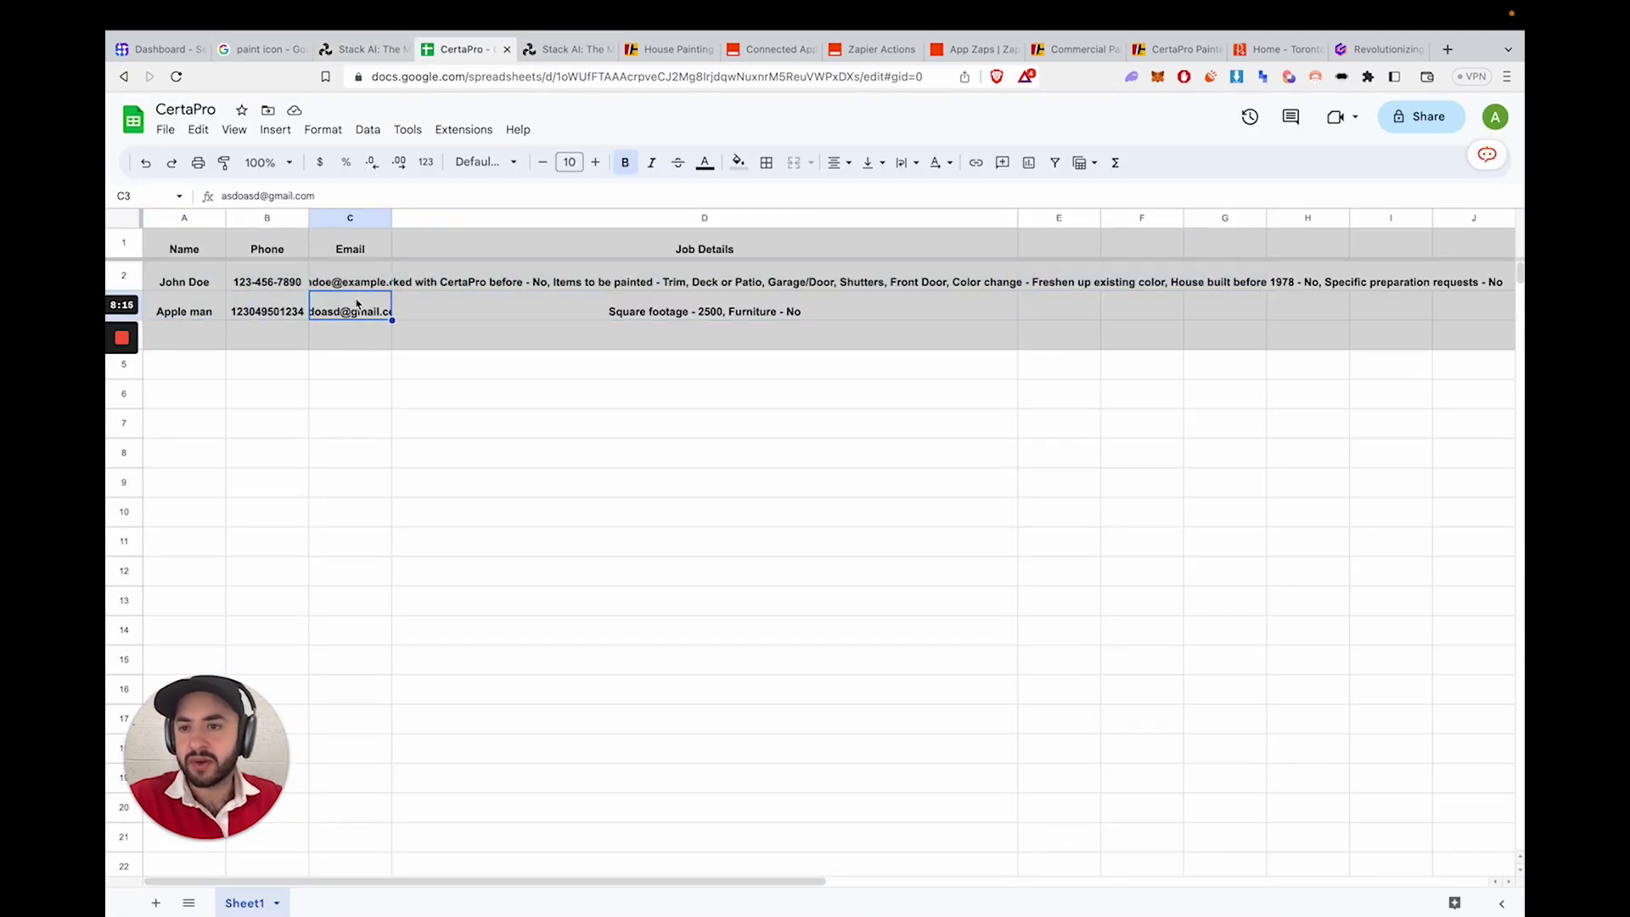
left_click(267, 310)
double_click(267, 311)
left_click(365, 49)
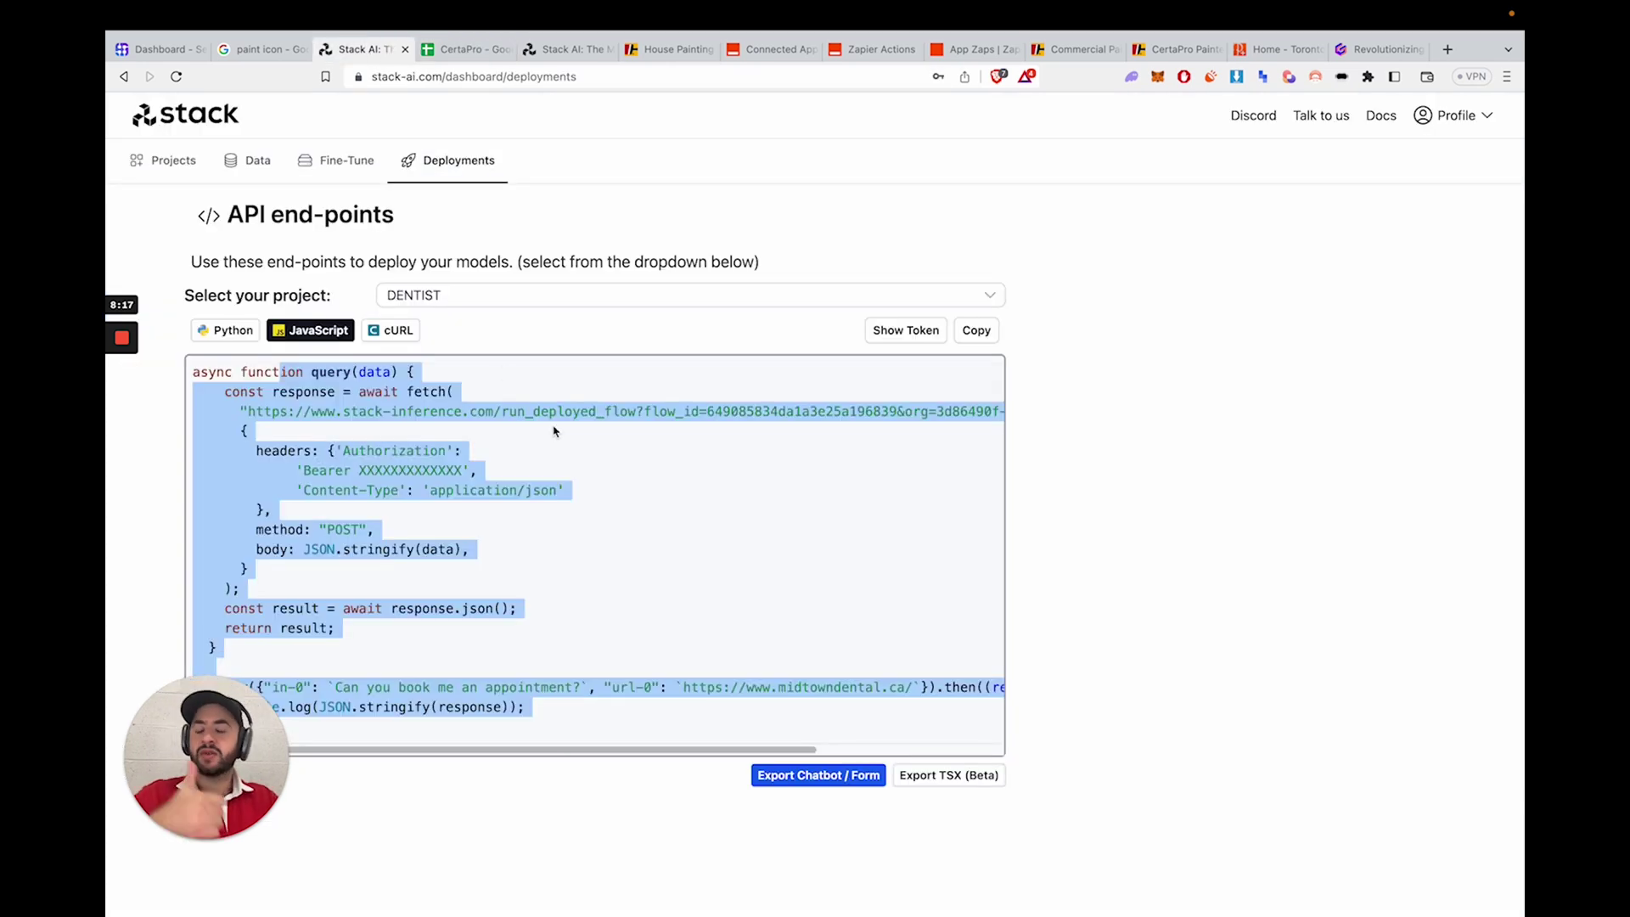